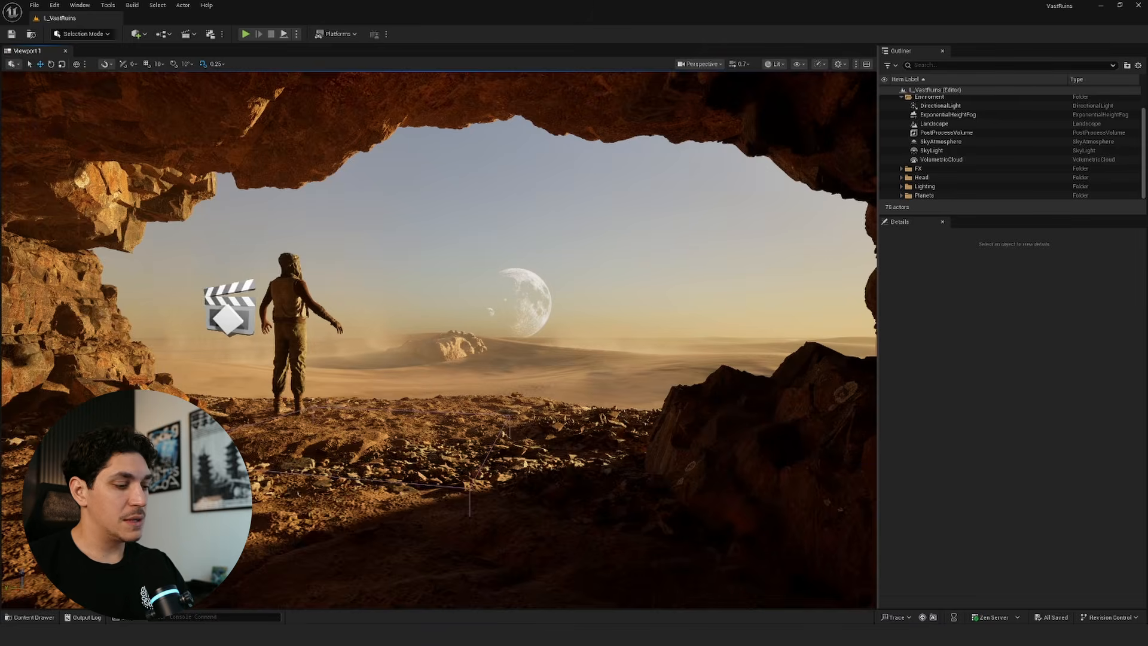
# Step: Hide the Cave Objects, Cinematic, FX, Head, Planets and Lighting folders so only the Enviroment folder stays shown in the level
pyautogui.scroll(-5, 426, 388)
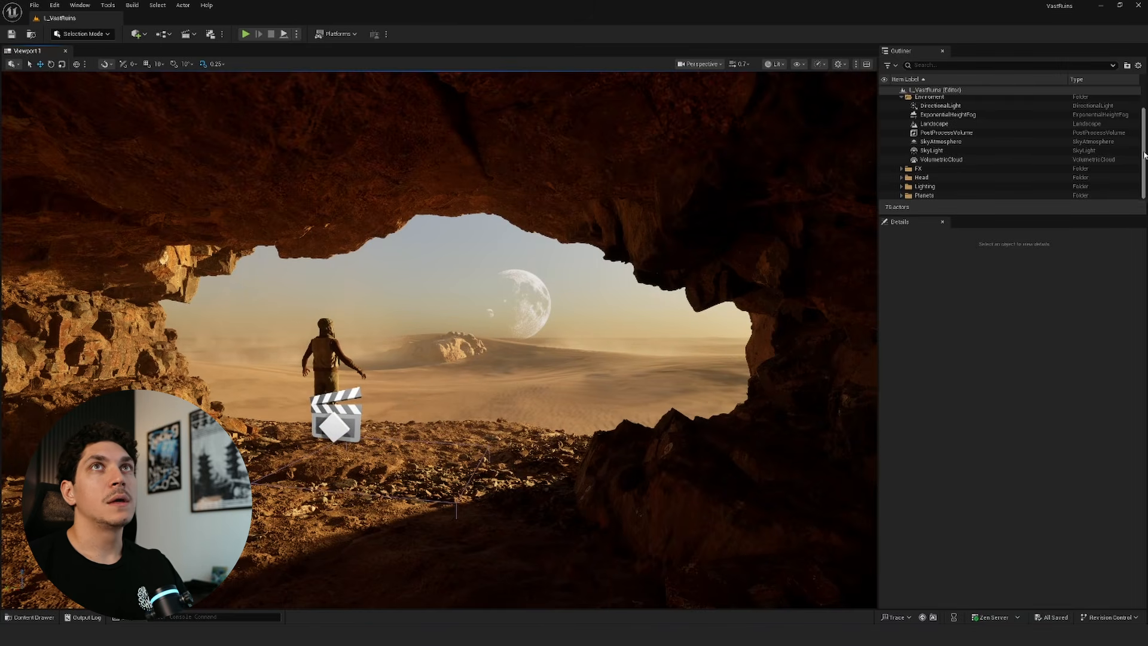
pyautogui.scroll(2, 891, 103)
pyautogui.click(884, 100)
pyautogui.click(885, 107)
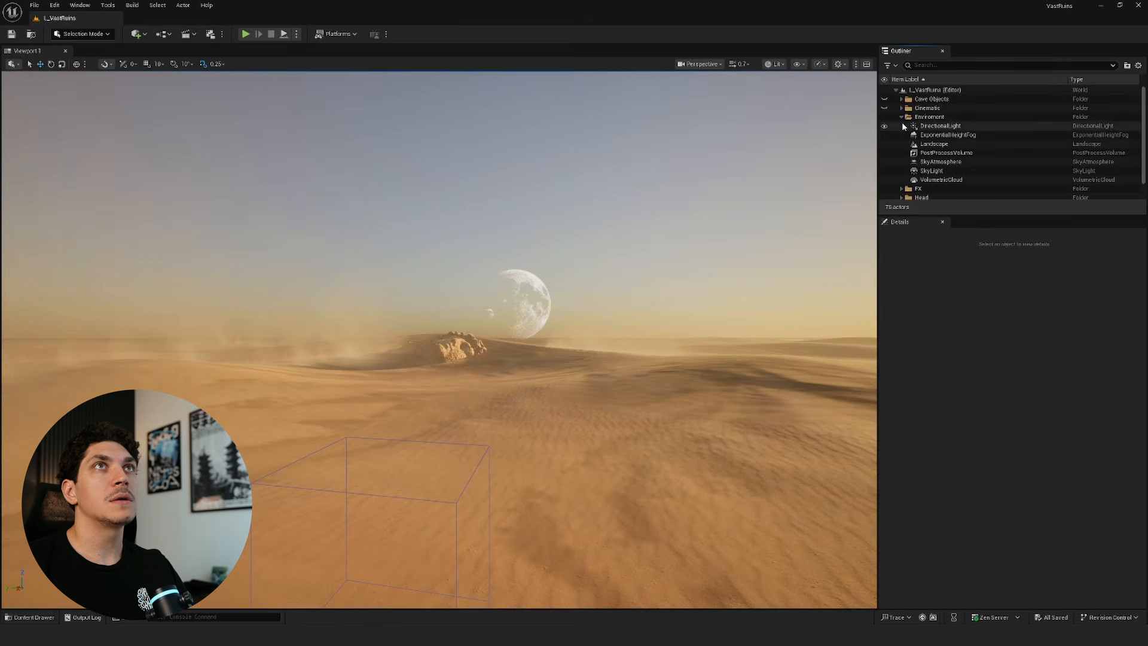
pyautogui.click(901, 118)
pyautogui.click(884, 126)
pyautogui.click(885, 135)
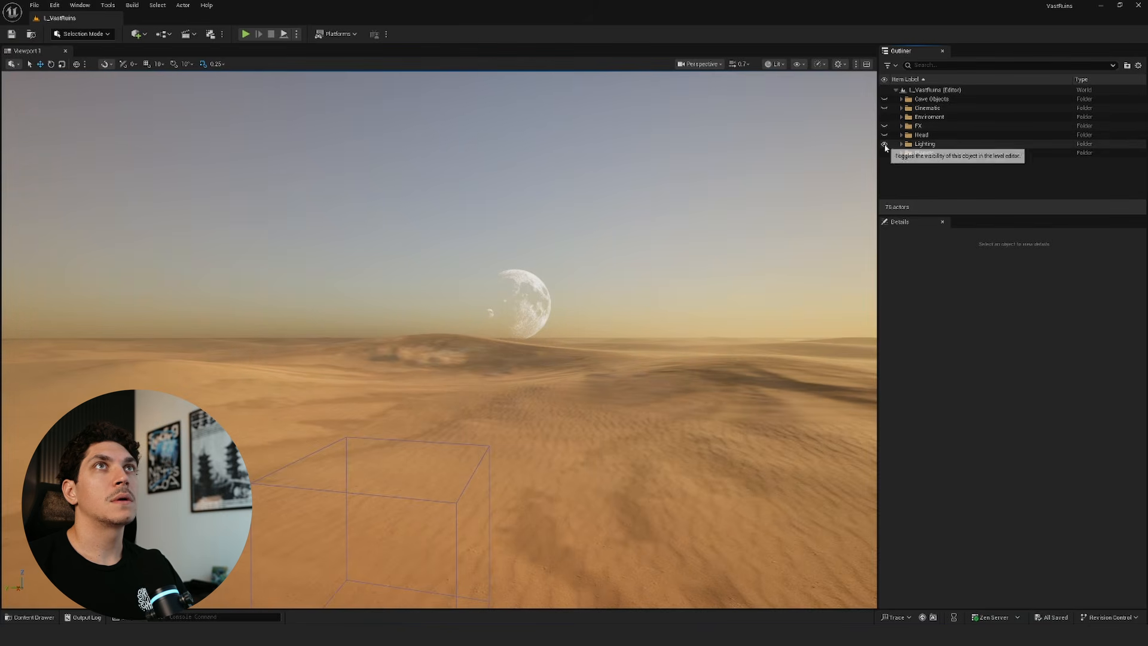
pyautogui.click(885, 153)
pyautogui.click(885, 144)
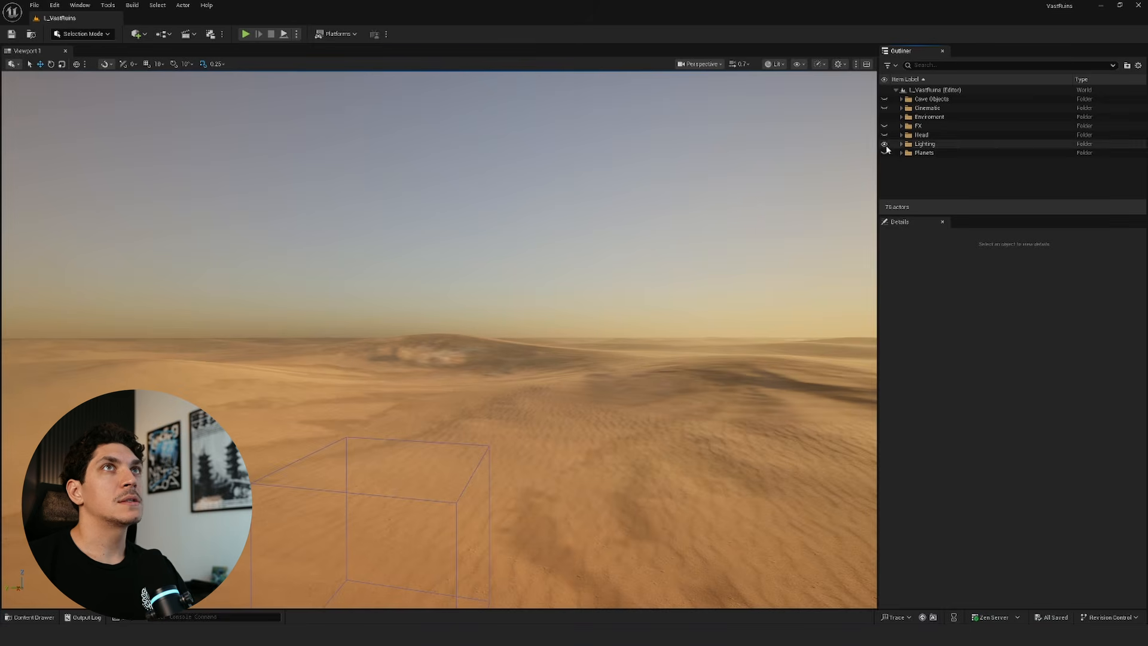
pyautogui.moveTo(599, 251); pyautogui.dragTo(559, 352, button='right')
pyautogui.scroll(4, 598, 288)
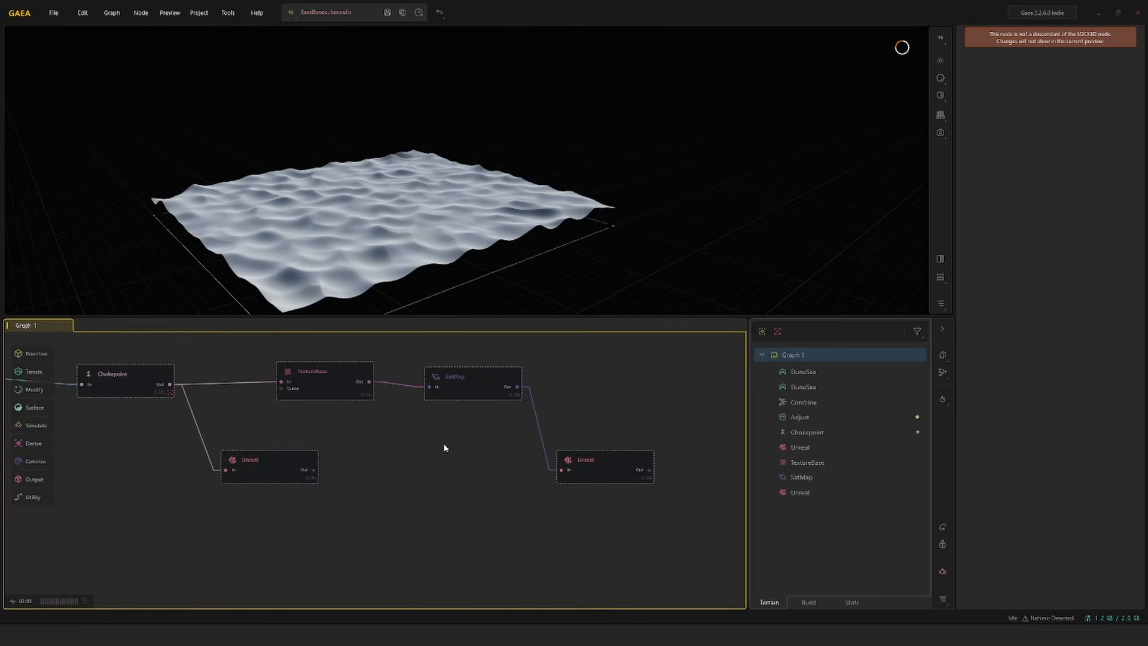
# Step: Switch to Gaea and review the settings of the two DuneSea nodes at the start of the graph
pyautogui.rightClick(517, 436)
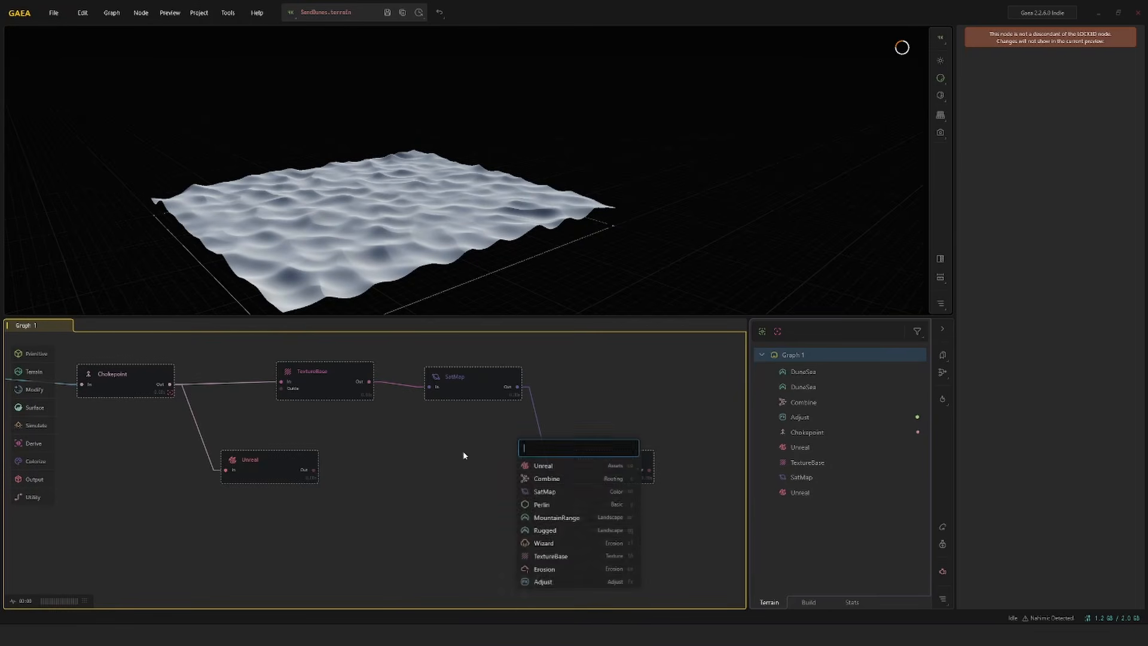
pyautogui.moveTo(381, 435); pyautogui.dragTo(671, 447, button='right')
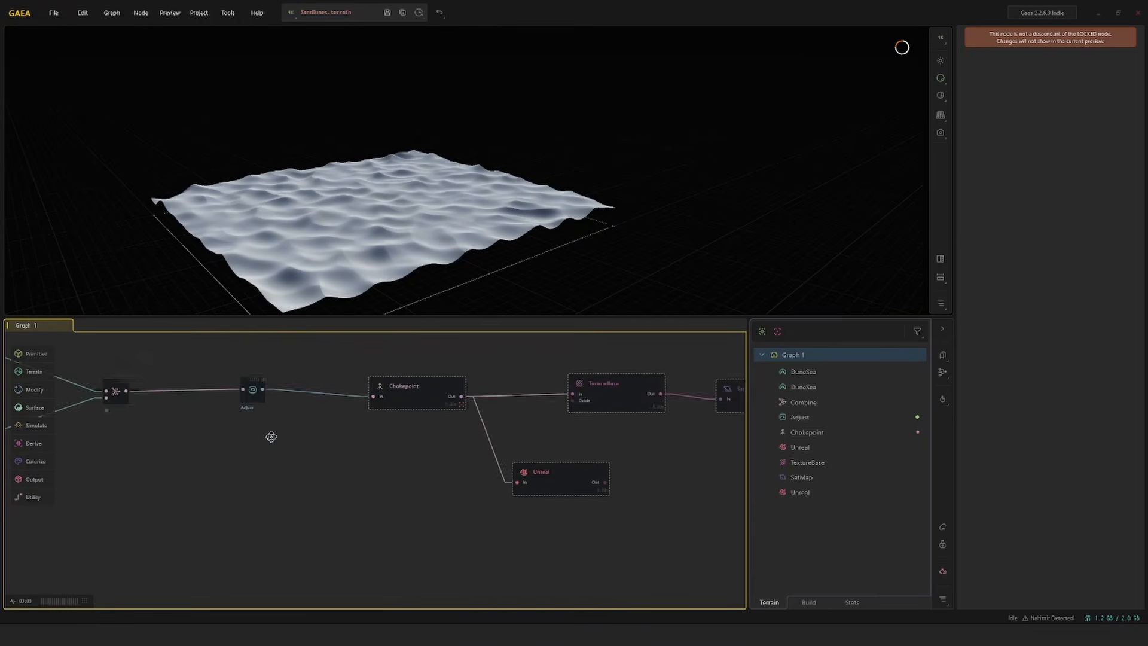
pyautogui.moveTo(271, 436); pyautogui.dragTo(580, 434, button='right')
pyautogui.moveTo(363, 453); pyautogui.dragTo(466, 487, button='right')
pyautogui.click(328, 378)
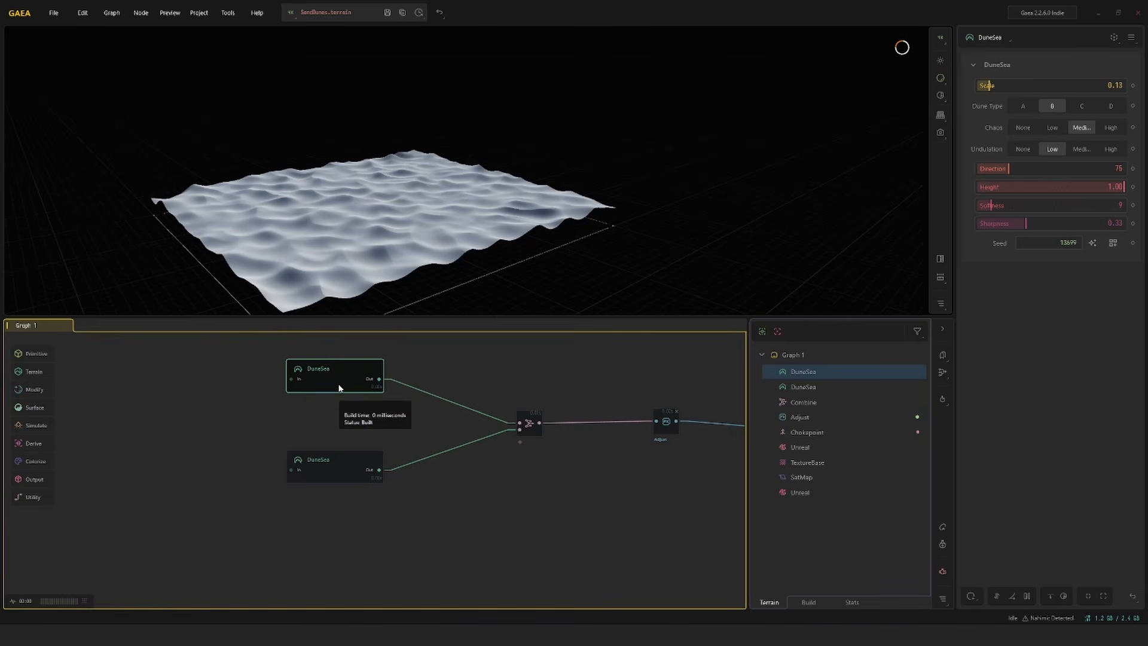
pyautogui.click(342, 469)
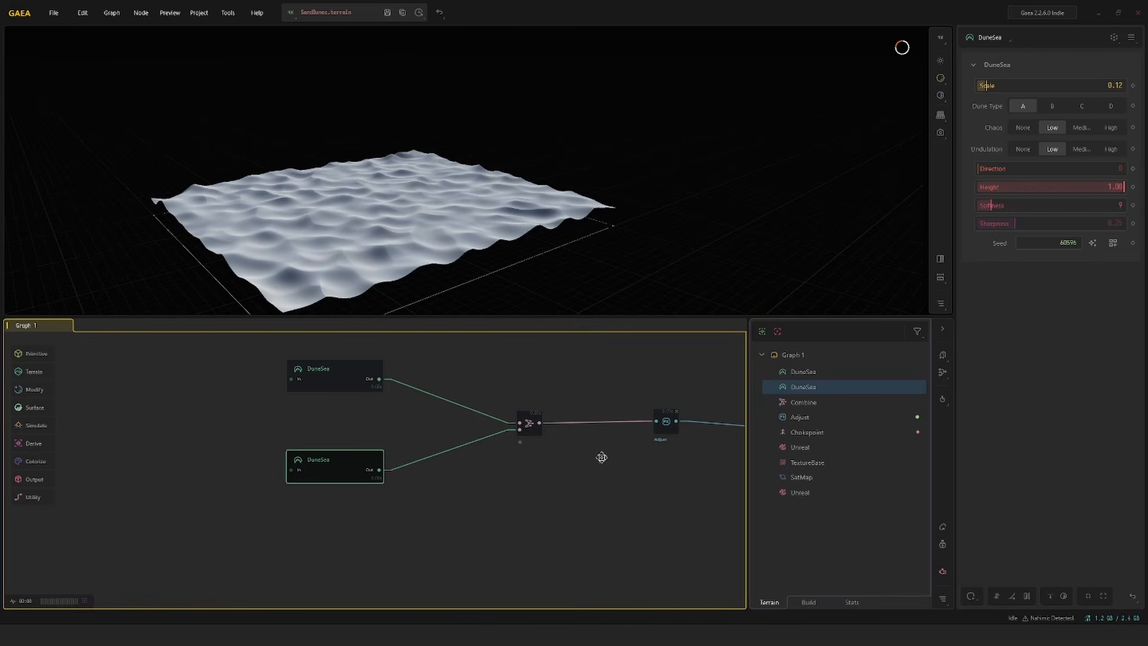
# Step: Compare the terrain previews and settings of the Combine node and the Adjust node
pyautogui.moveTo(600, 459); pyautogui.dragTo(410, 459, button='middle')
pyautogui.click(392, 425)
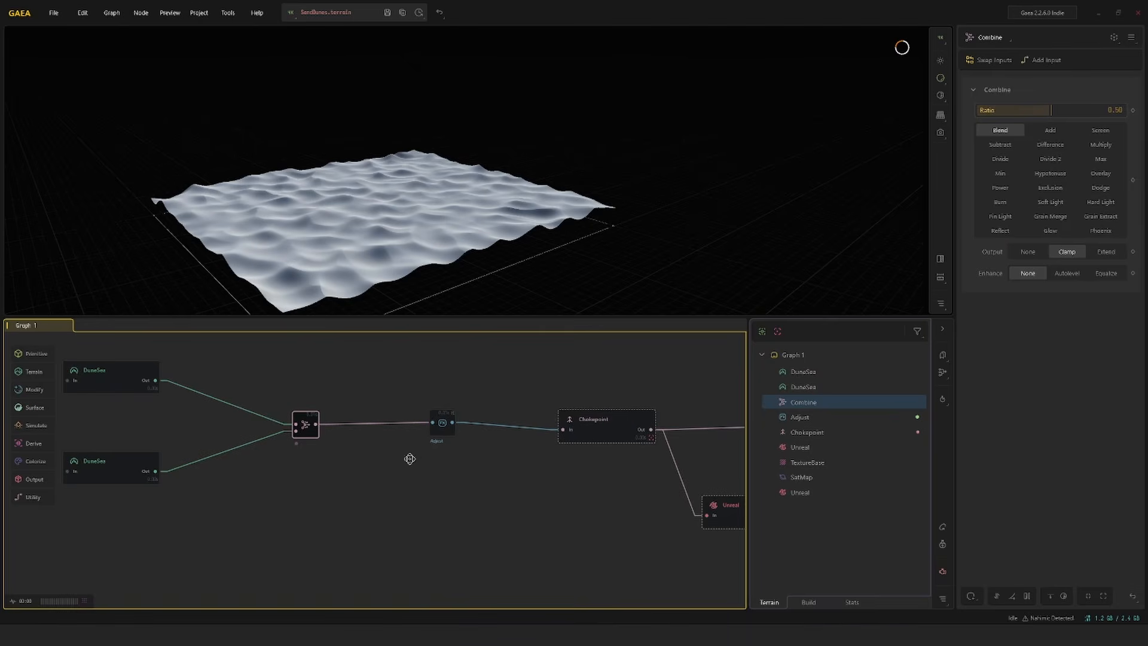
pyautogui.click(442, 424)
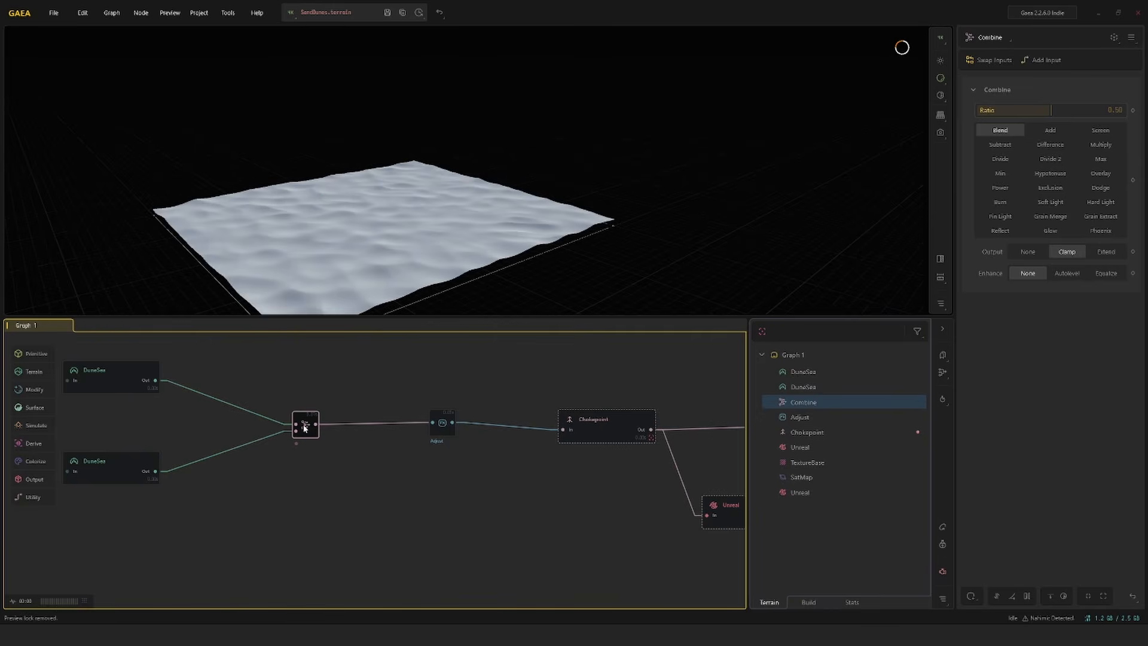
pyautogui.click(443, 425)
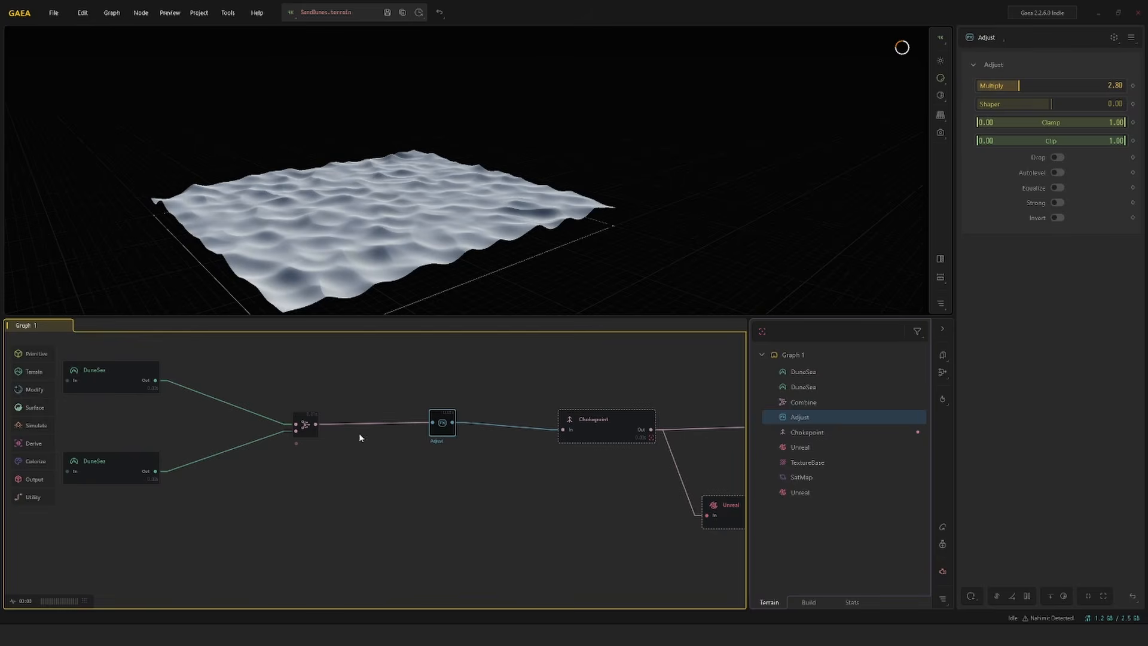
pyautogui.click(307, 425)
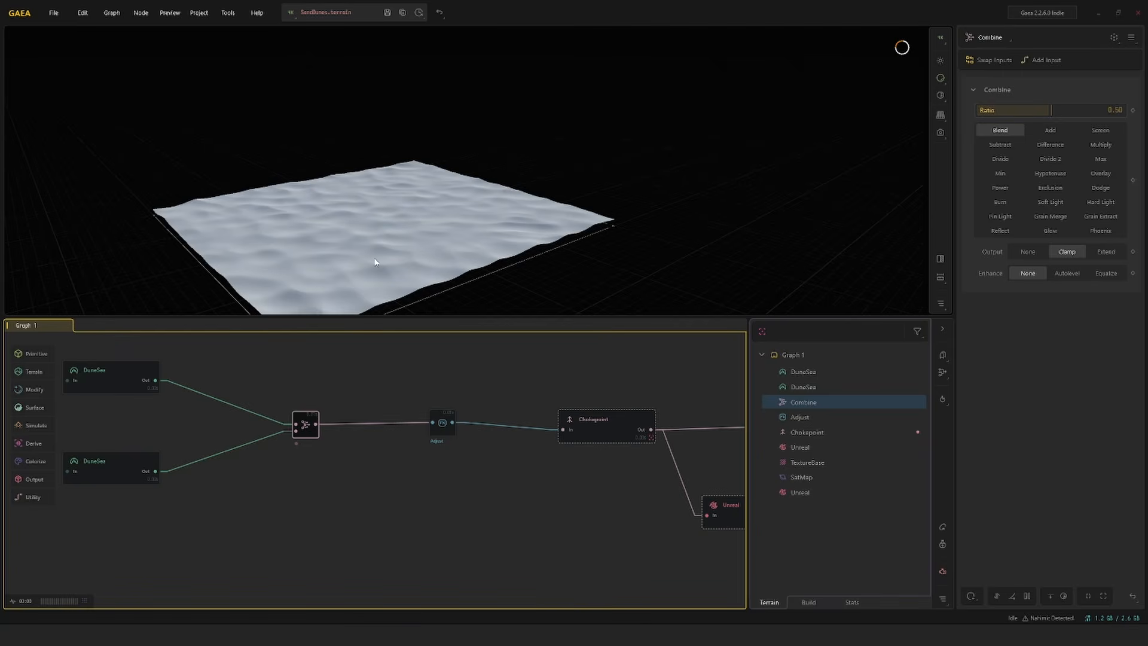
pyautogui.moveTo(463, 243); pyautogui.dragTo(561, 231)
pyautogui.scroll(3, 526, 228)
pyautogui.scroll(-3, 560, 231)
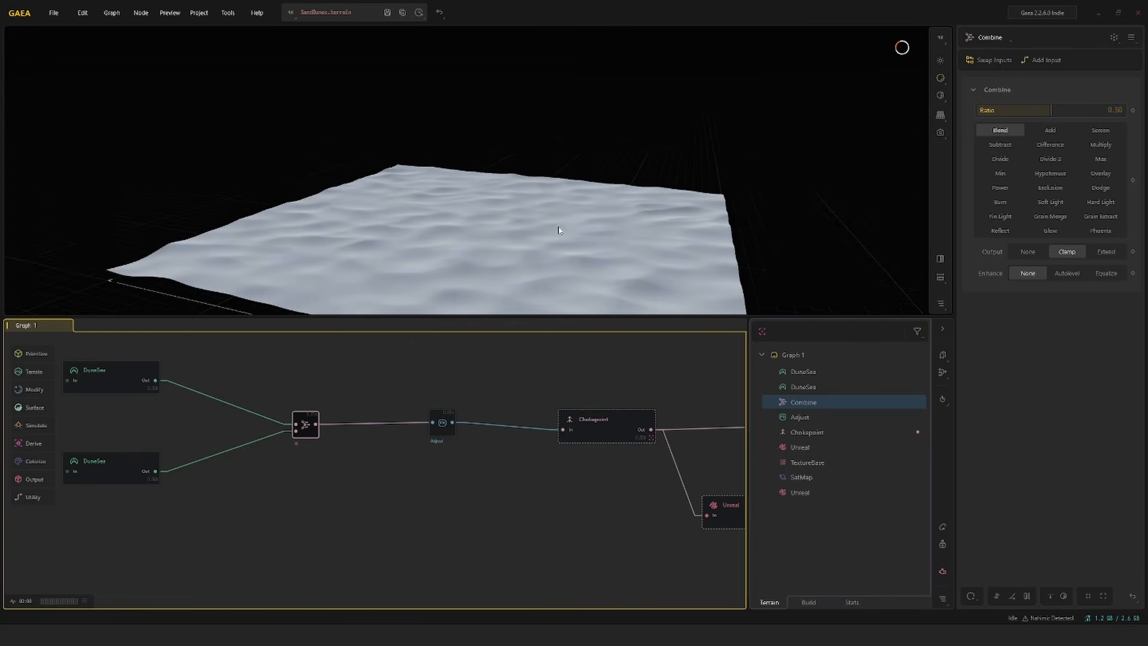
pyautogui.click(450, 419)
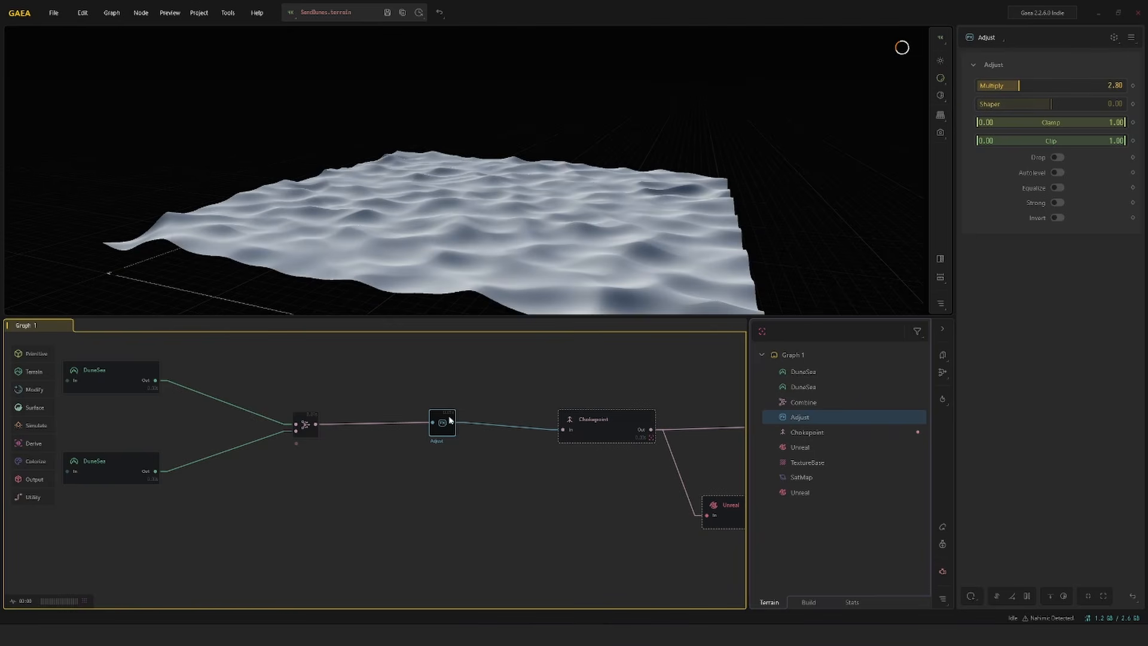
# Step: Review the Chokepoint, TextureBase and SatMap nodes and the two Unreal output nodes for height and color
pyautogui.click(579, 435)
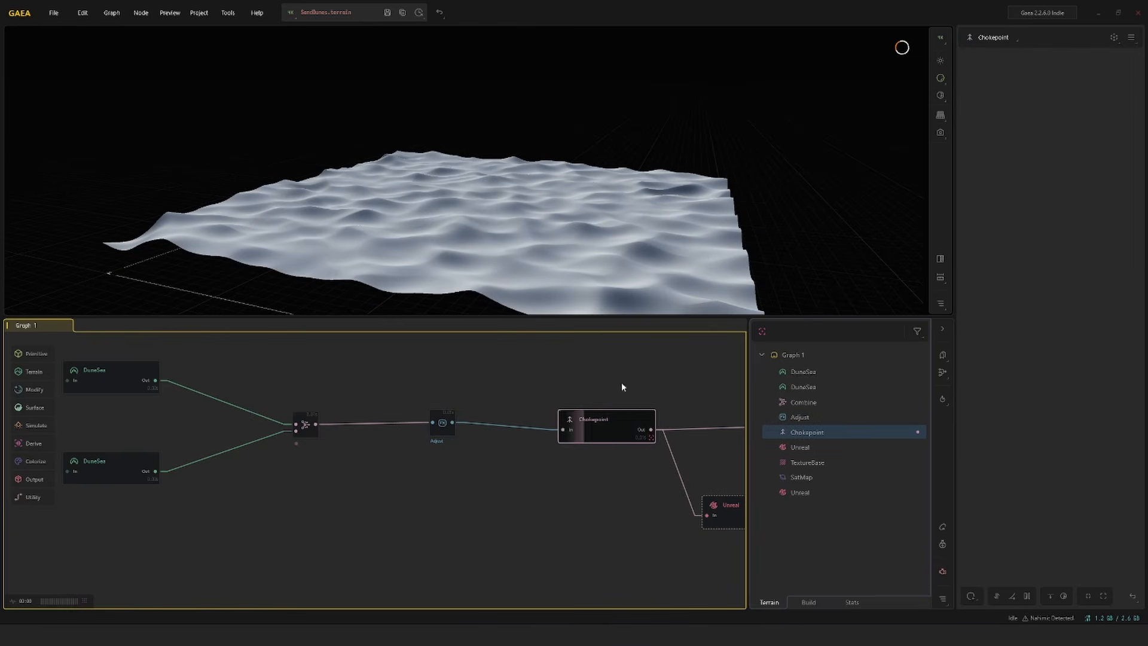
pyautogui.moveTo(656, 398); pyautogui.dragTo(430, 384, button='middle')
pyautogui.click(494, 498)
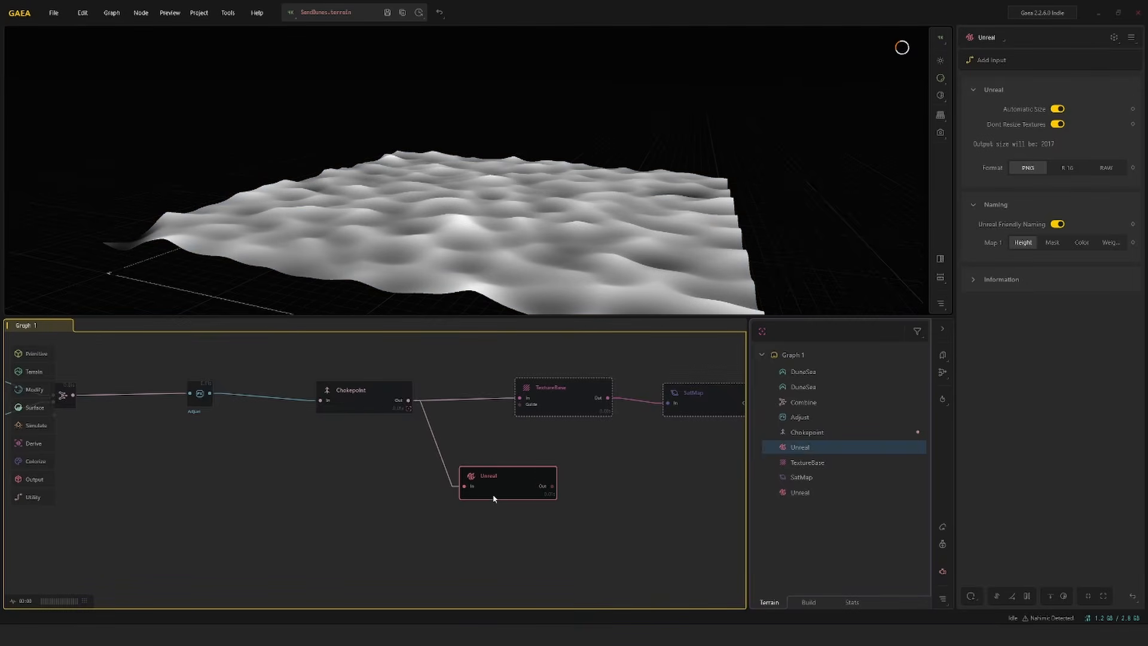
pyautogui.moveTo(585, 479); pyautogui.dragTo(436, 476, button='middle')
pyautogui.click(405, 403)
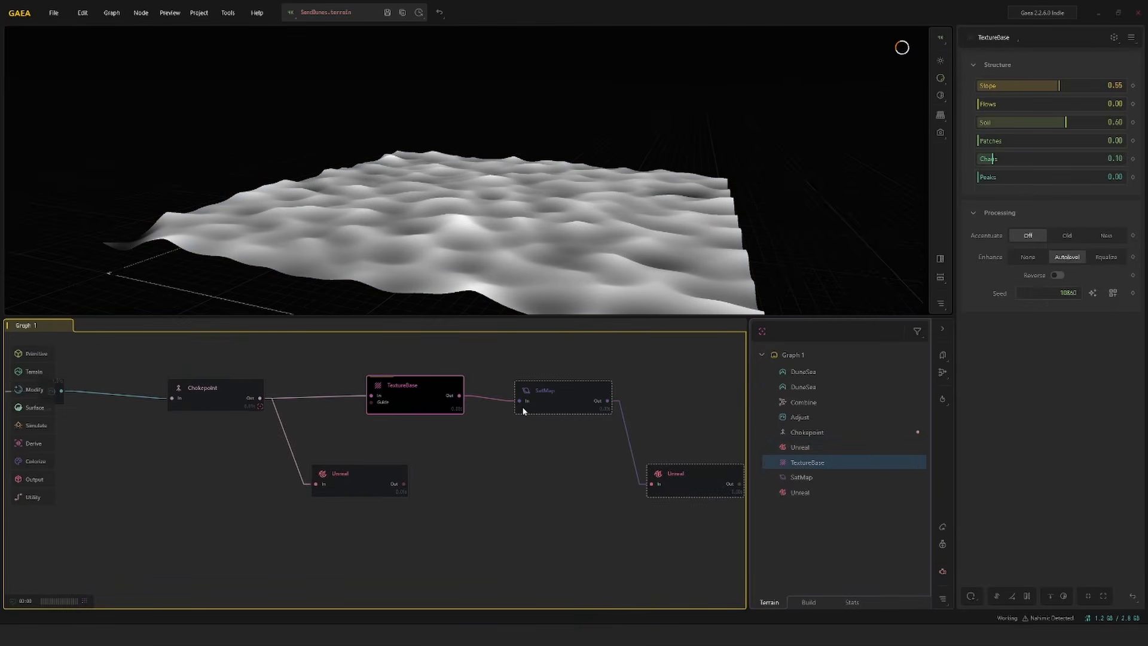
pyautogui.click(547, 407)
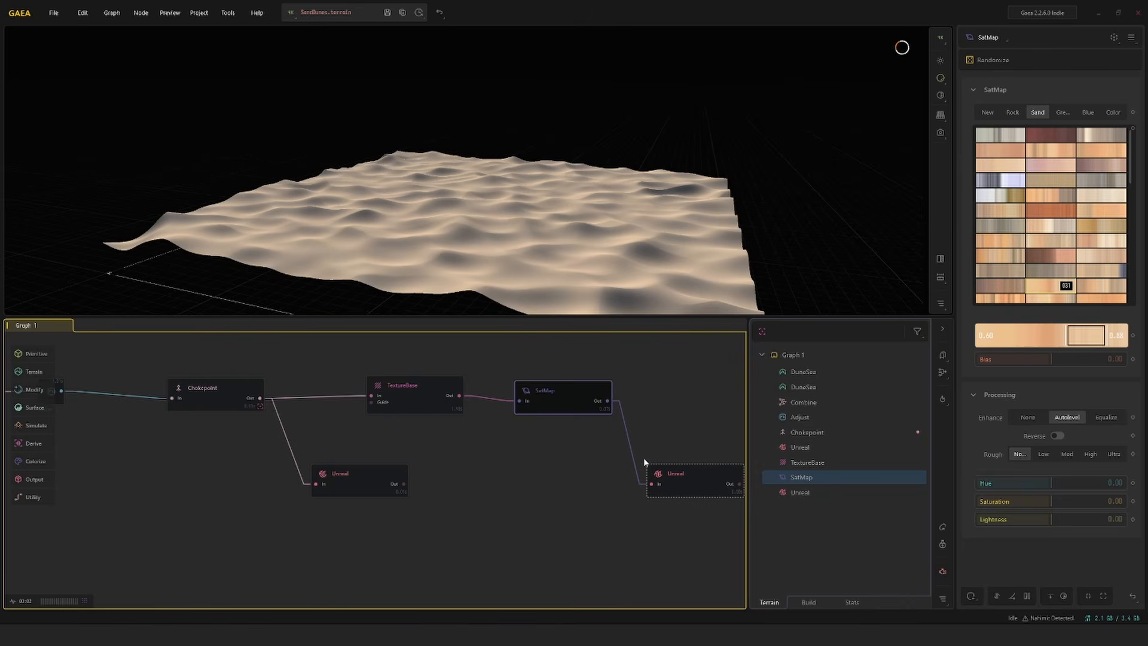
pyautogui.click(689, 494)
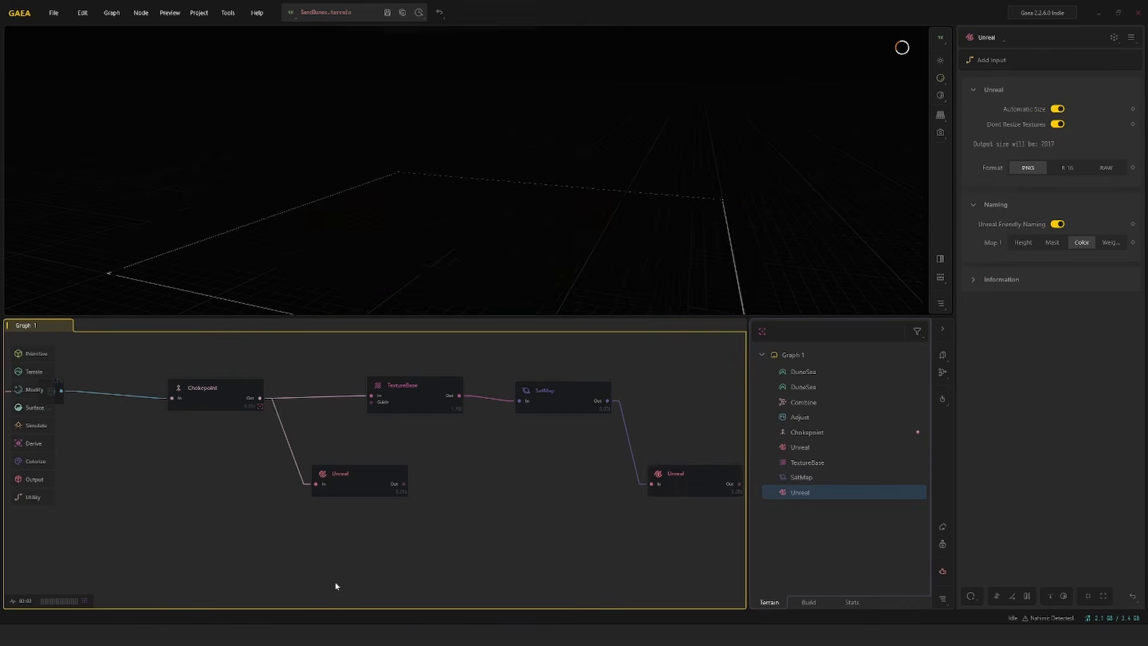
pyautogui.click(401, 538)
pyautogui.click(364, 490)
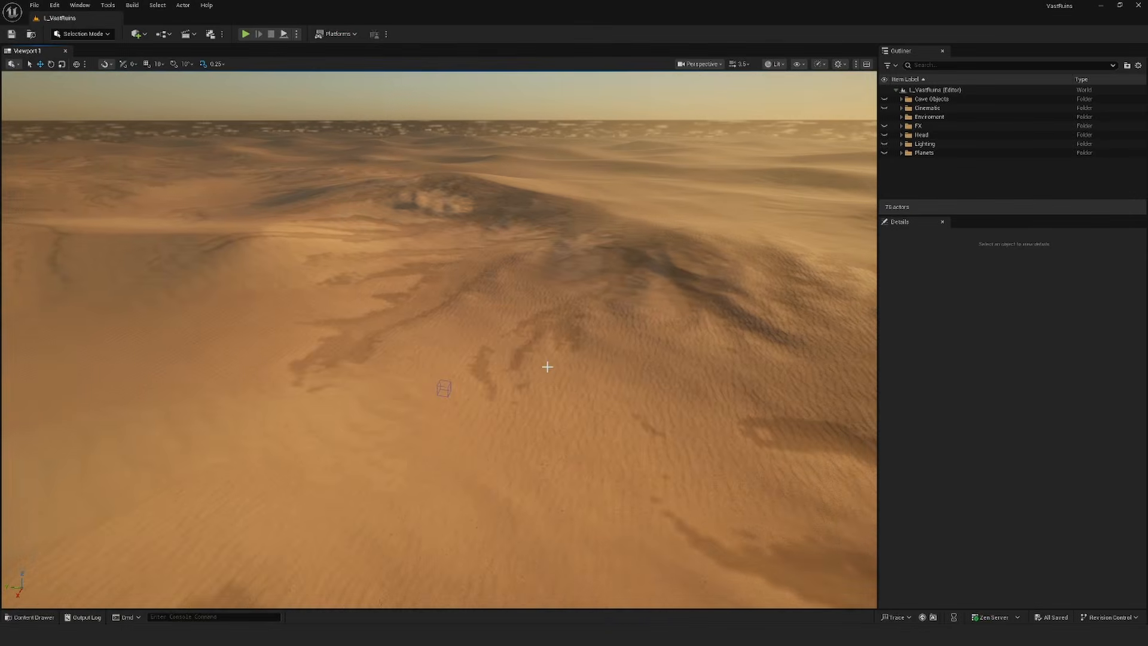
# Step: Switch to Unreal Editor, select the landscape, and check Landscape mode's import-from-file options, browsing for a heightmap file without choosing one
pyautogui.click(553, 405)
pyautogui.scroll(-3, 552, 404)
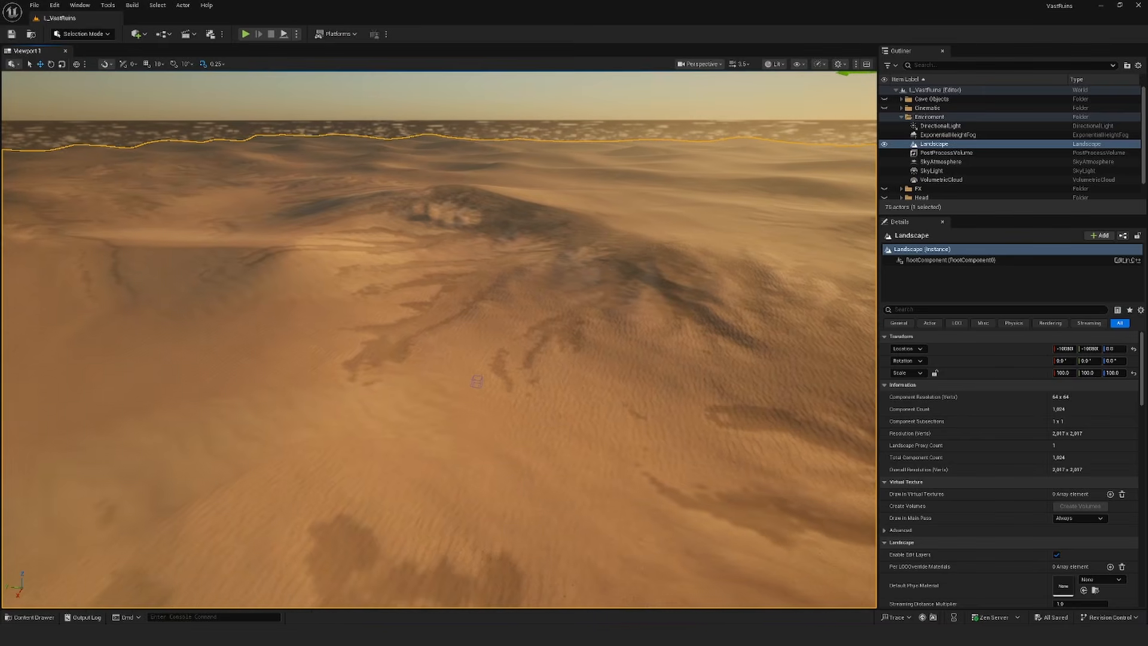
pyautogui.click(82, 33)
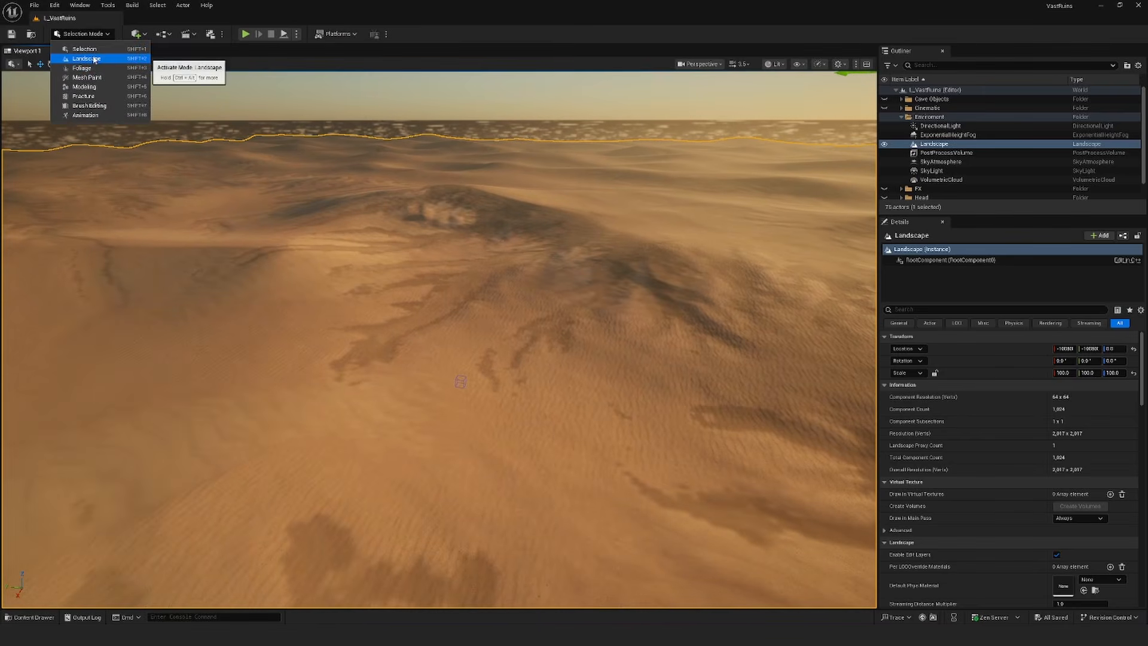
pyautogui.click(92, 55)
pyautogui.click(106, 56)
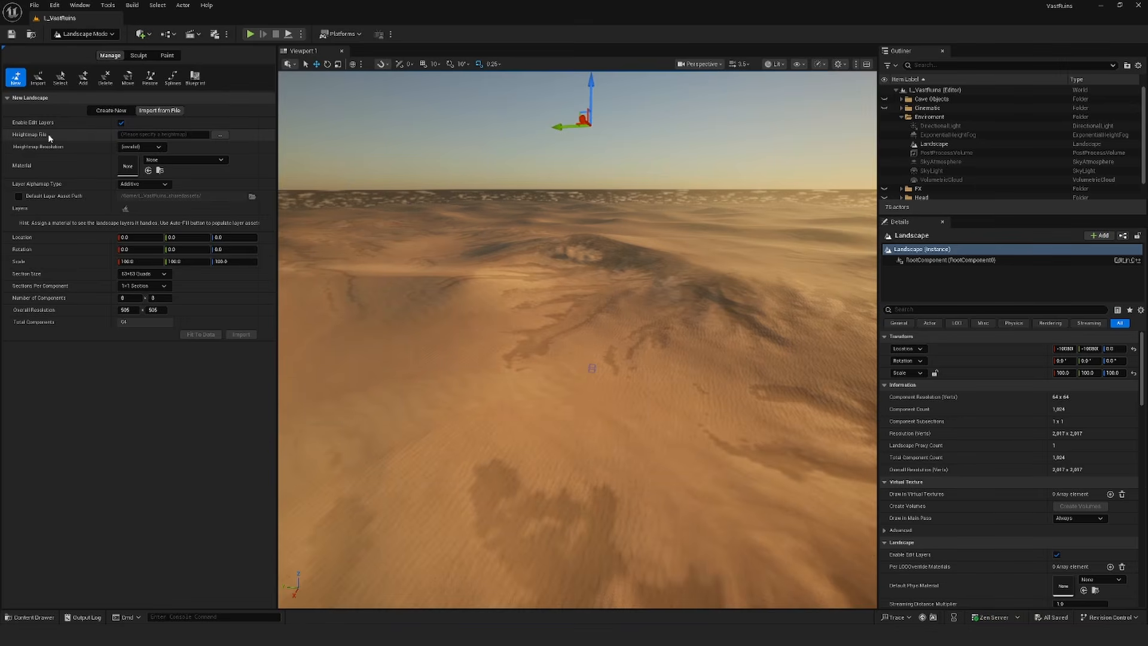
pyautogui.click(215, 138)
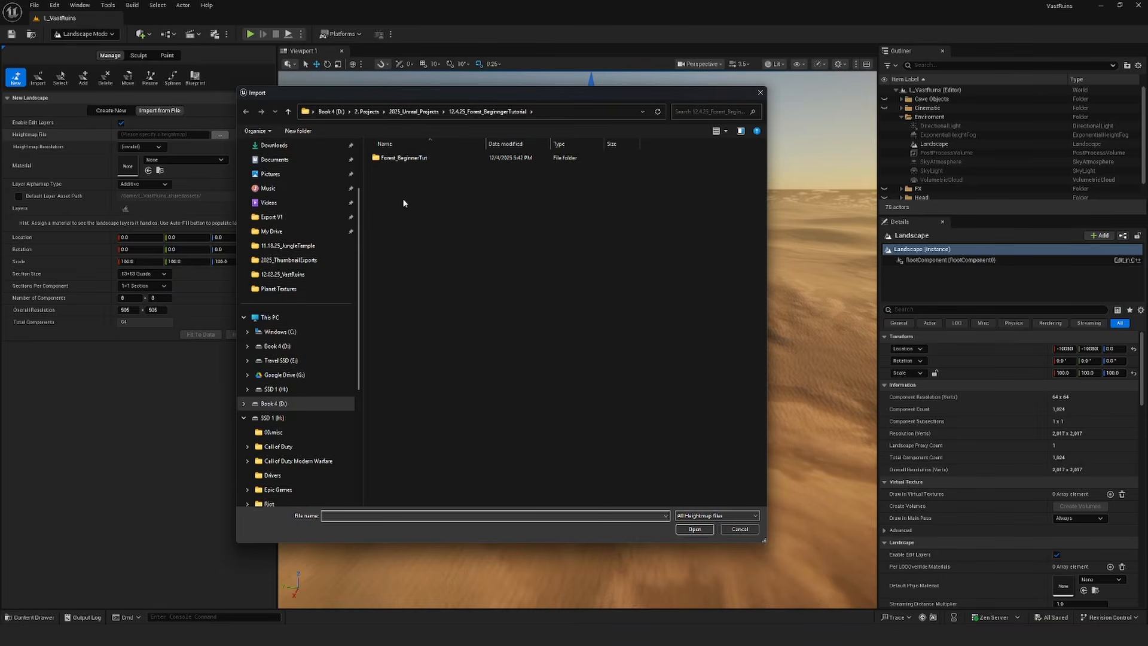
pyautogui.click(751, 530)
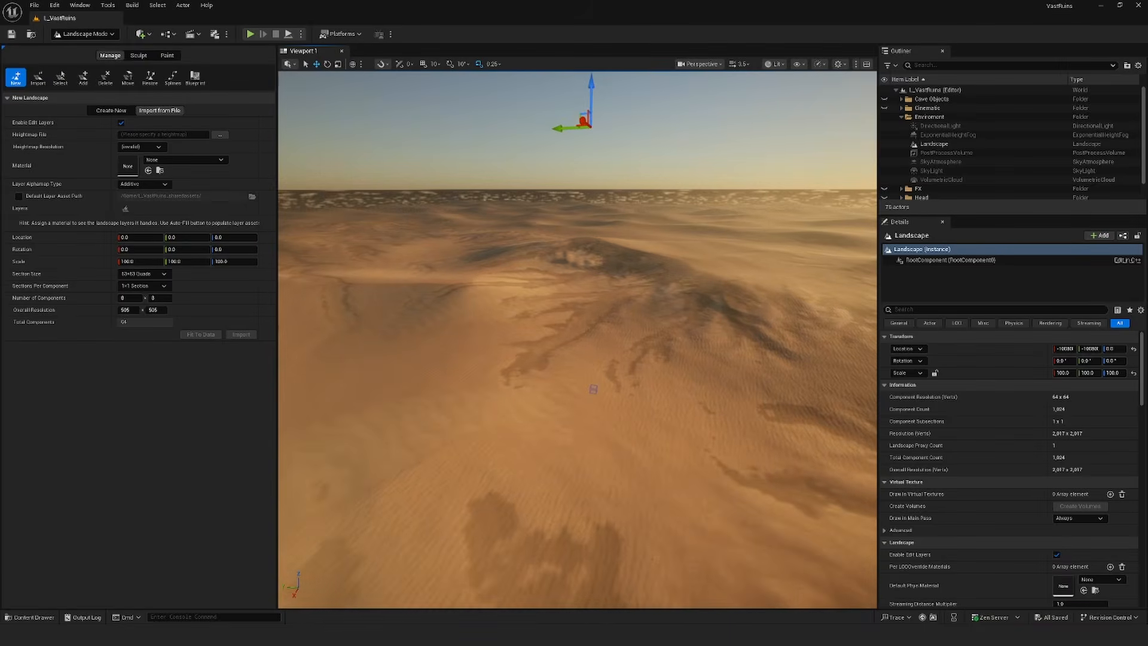
# Step: Return to Selection mode and inspect the sand dunes of the landscape up close and from a distance
pyautogui.moveTo(650, 473); pyautogui.dragTo(650, 396, button='right')
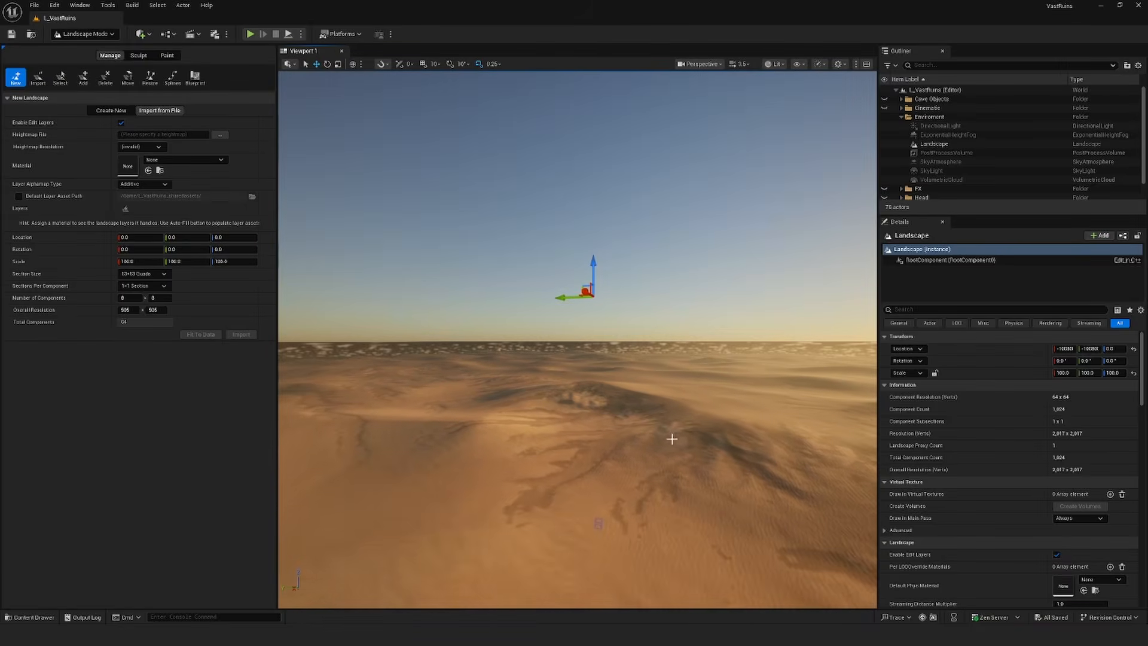
pyautogui.moveTo(674, 438); pyautogui.dragTo(672, 439, button='right')
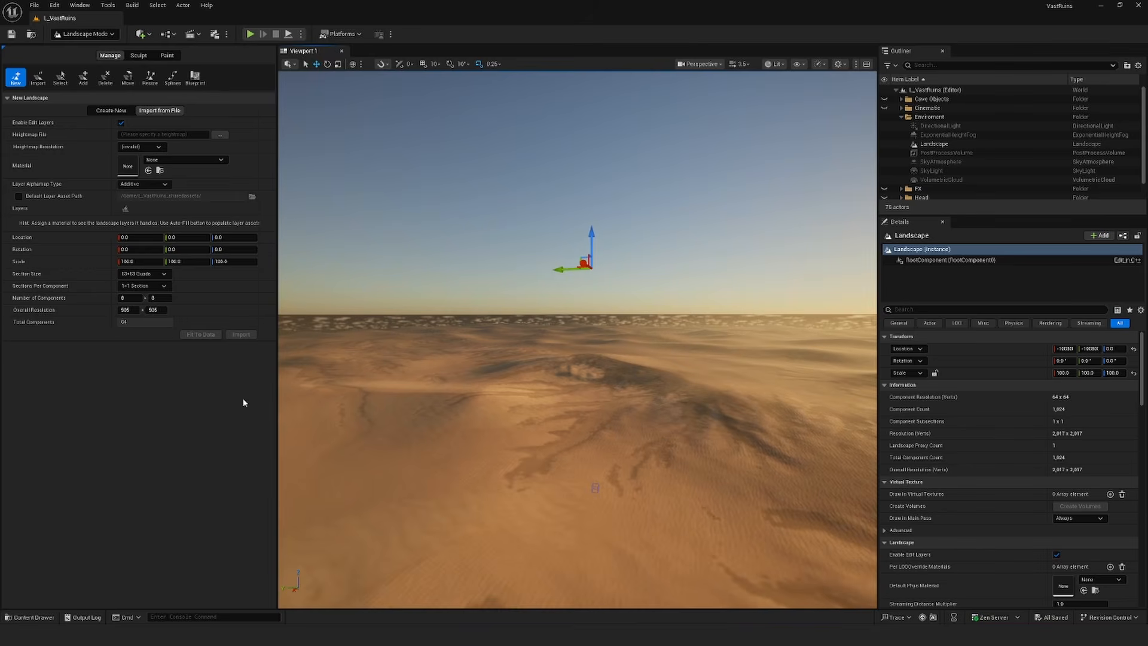
pyautogui.click(104, 36)
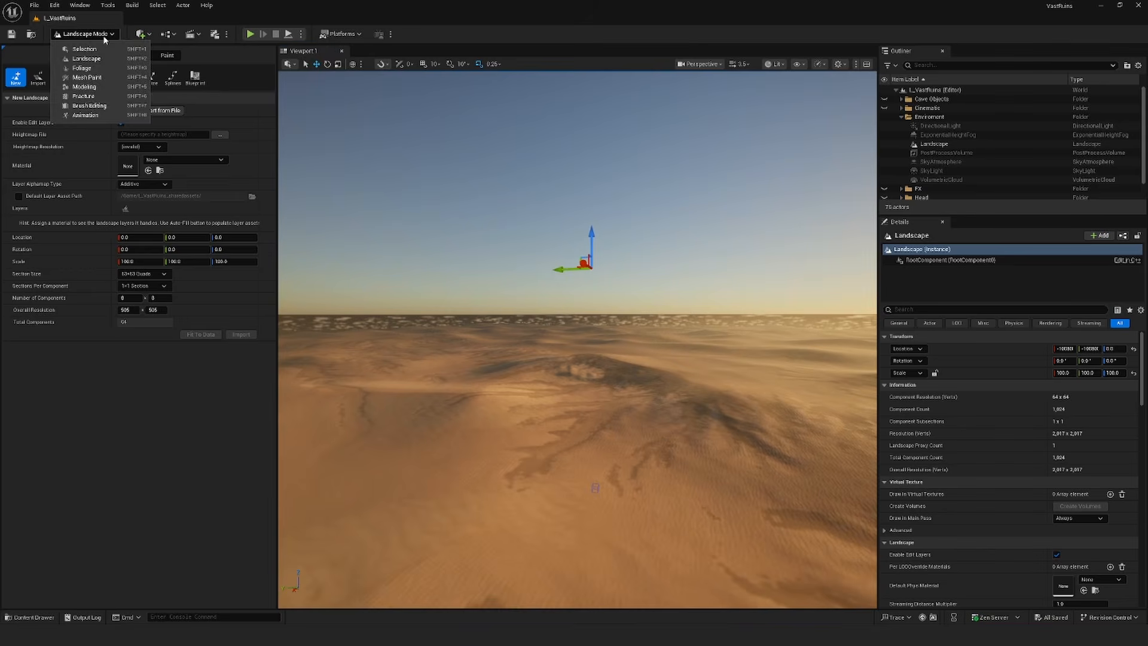
pyautogui.click(90, 49)
pyautogui.moveTo(526, 348); pyautogui.dragTo(509, 332, button='right')
pyautogui.scroll(4, 568, 401)
pyautogui.press('w')
pyautogui.scroll(-3, 509, 343)
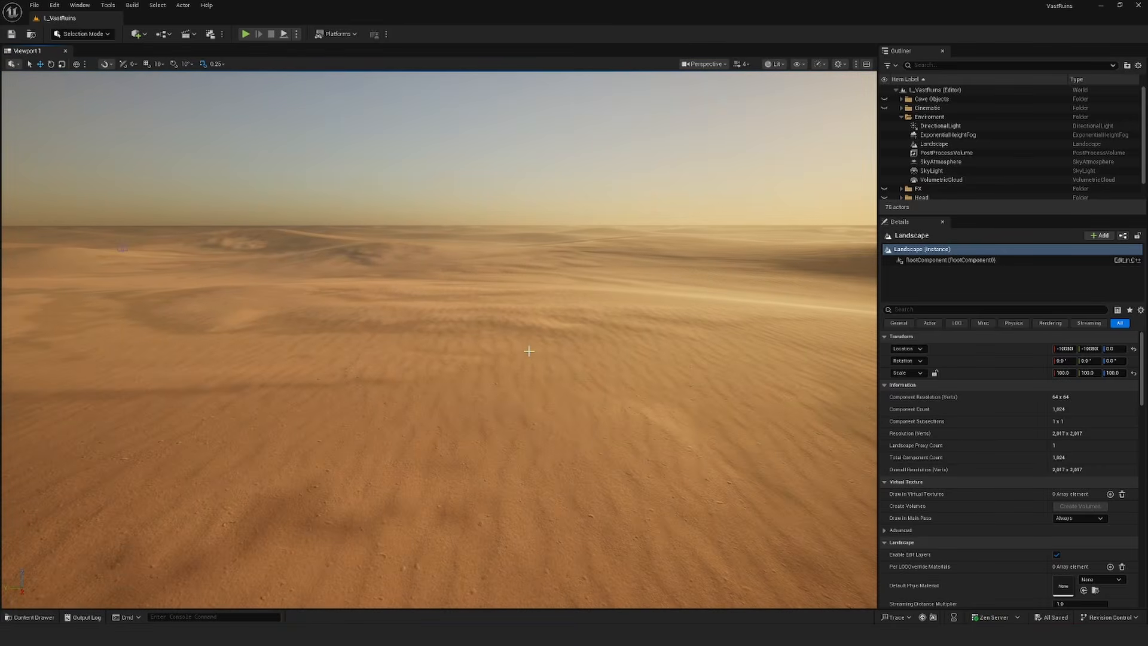
pyautogui.moveTo(494, 336); pyautogui.dragTo(342, 290, button='right')
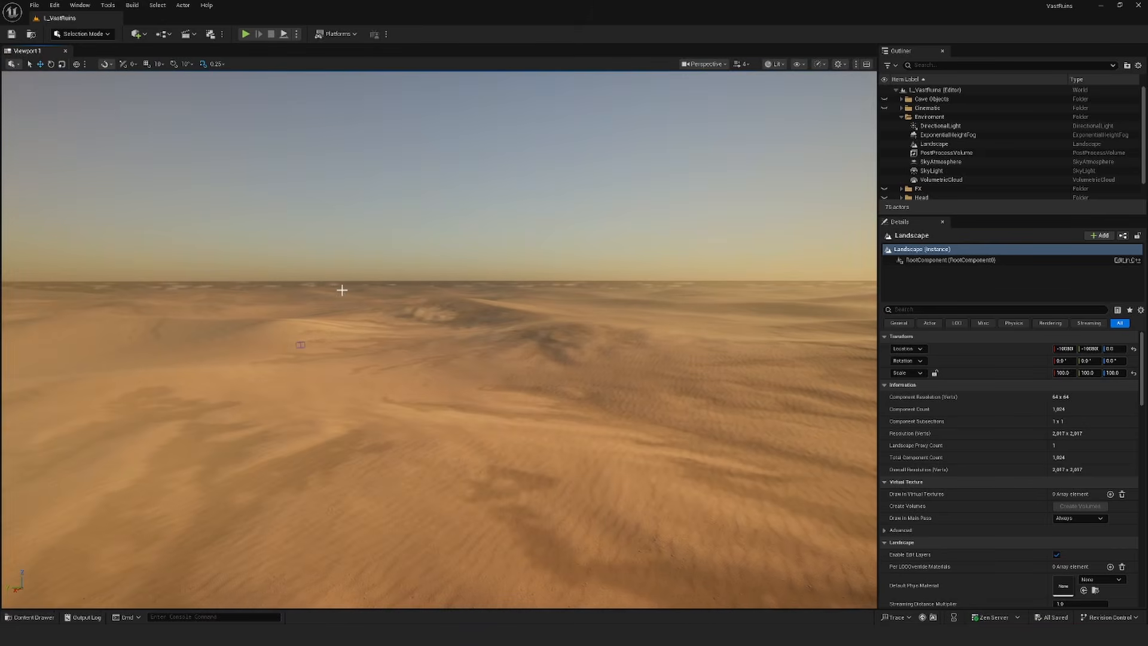
# Step: Open the Fab marketplace window and search its products for "MW"
pyautogui.click(80, 5)
pyautogui.click(100, 318)
pyautogui.moveTo(704, 105); pyautogui.dragTo(644, 108)
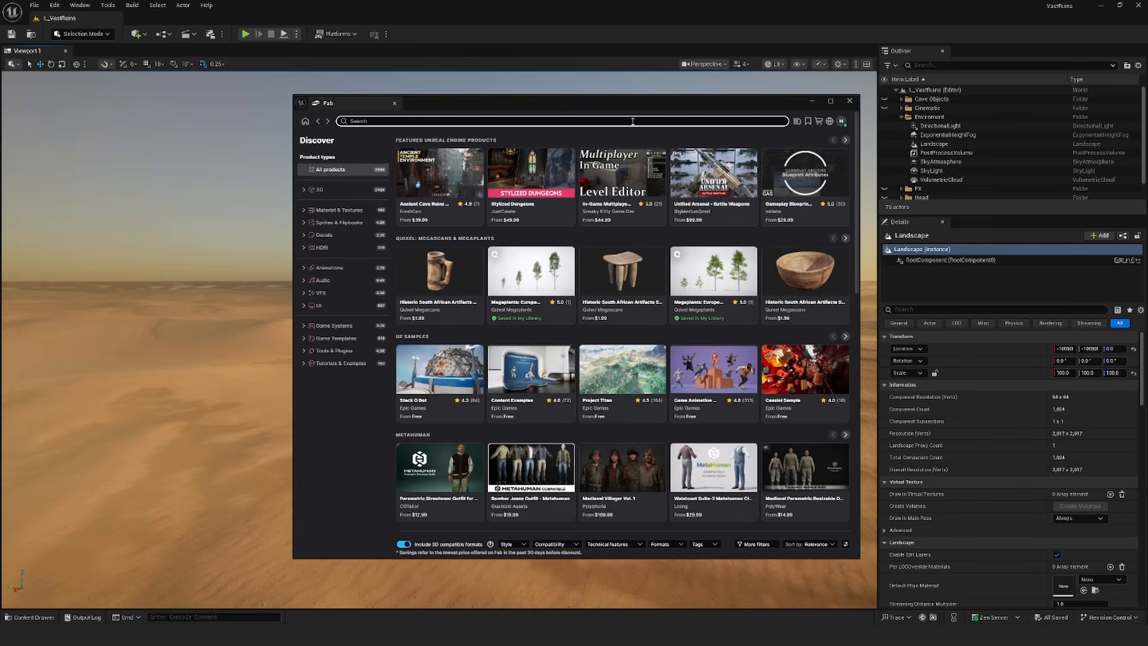
pyautogui.click(632, 122)
pyautogui.write('MW')
pyautogui.press('Return')
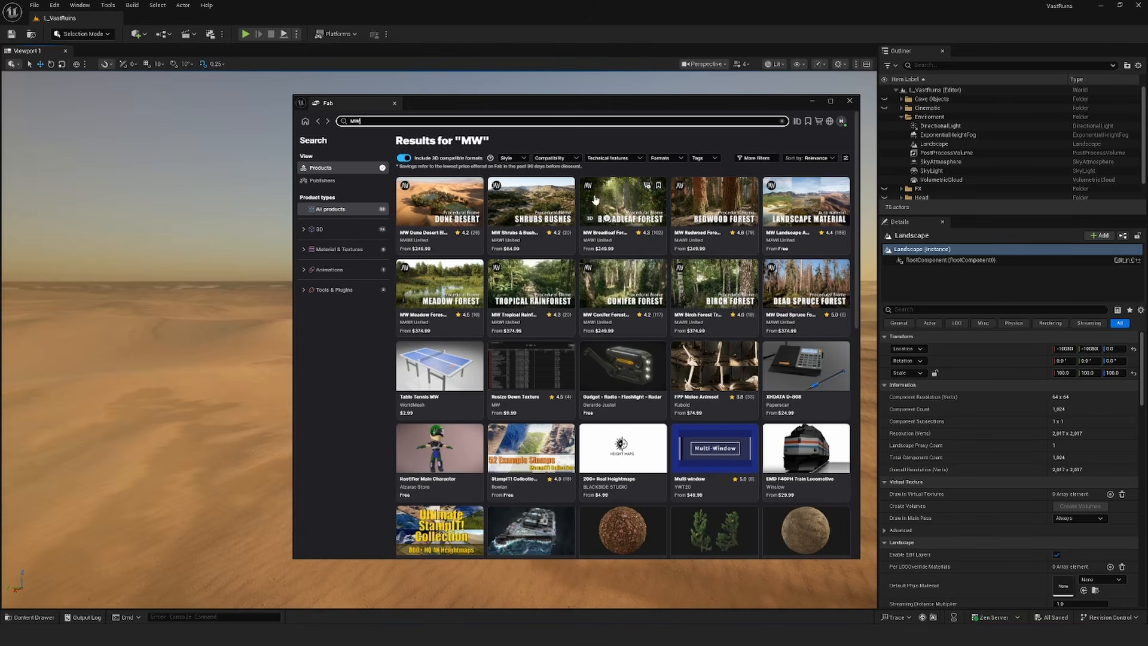
# Step: Open the MW Landscape Auto Material product page and view its desert mountain preview image
pyautogui.click(825, 250)
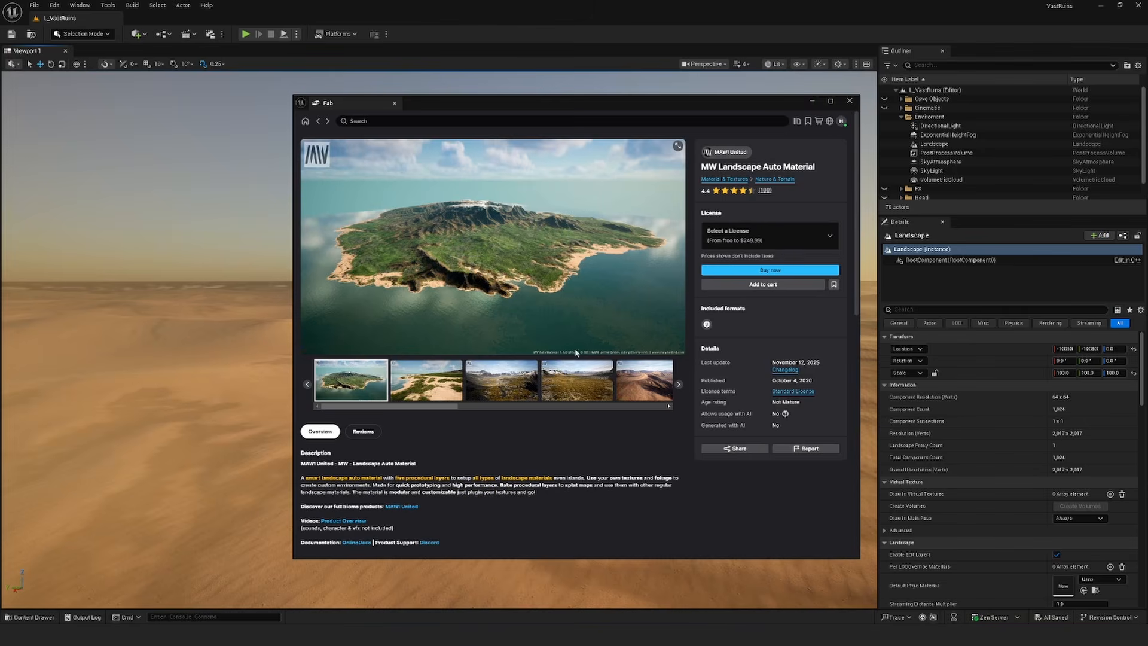
pyautogui.moveTo(430, 407); pyautogui.dragTo(490, 408)
pyautogui.click(477, 371)
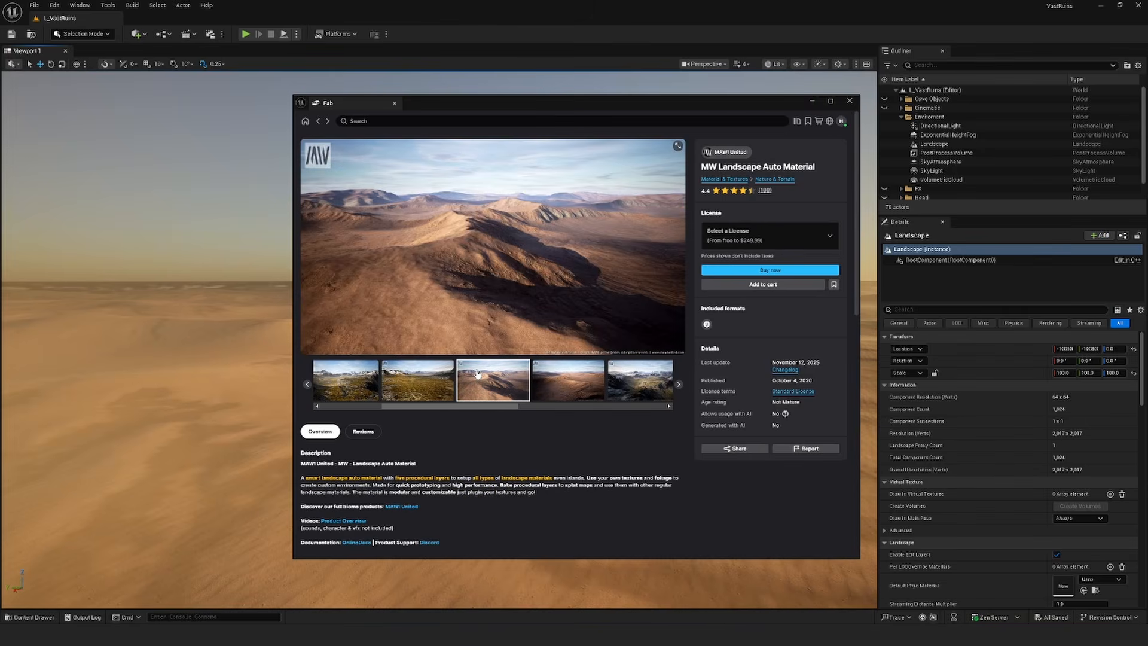
# Step: Close the Fab window, browse the content to MWLandscapeAutoMaterial > Materials > Landscape, and select the MTL_MWAM_Landscape_DesertExample material instance
pyautogui.click(849, 101)
pyautogui.moveTo(625, 318); pyautogui.dragTo(626, 362, button='right')
pyautogui.hotkey('ctrl', 'space')
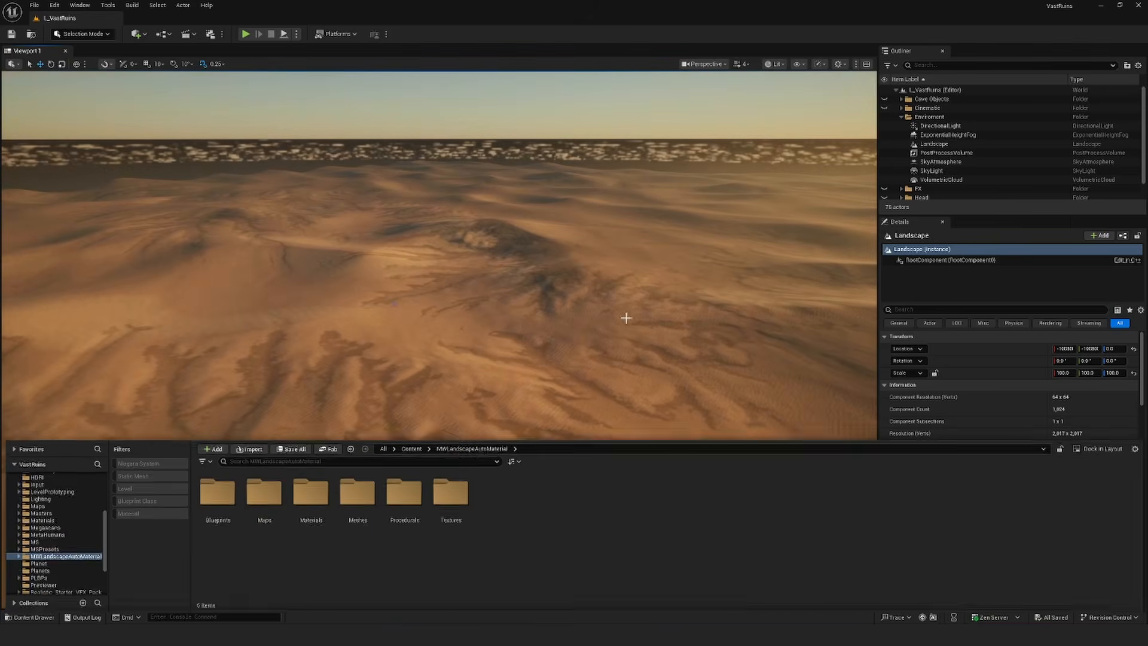
pyautogui.scroll(-2, 60, 538)
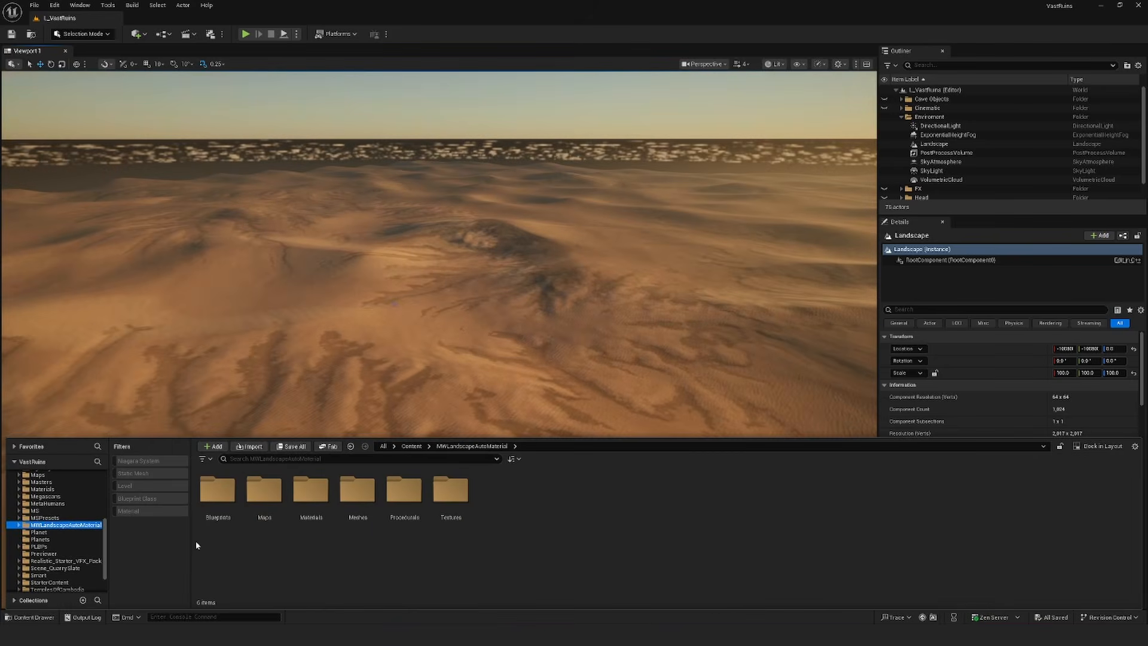
pyautogui.doubleClick(302, 491)
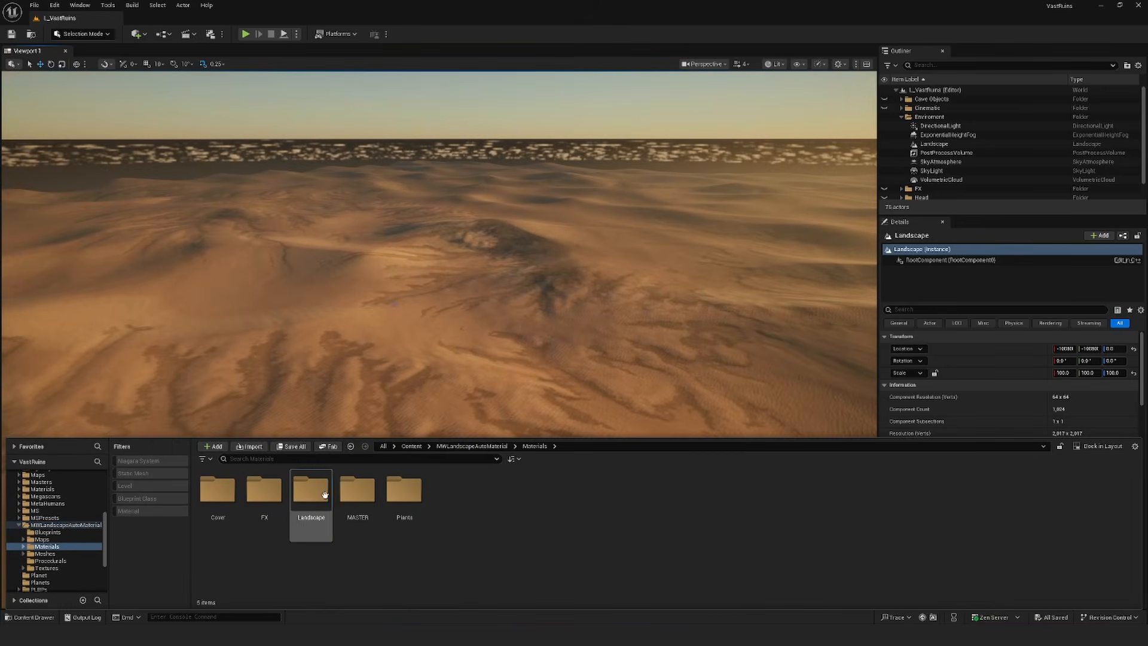
pyautogui.doubleClick(360, 492)
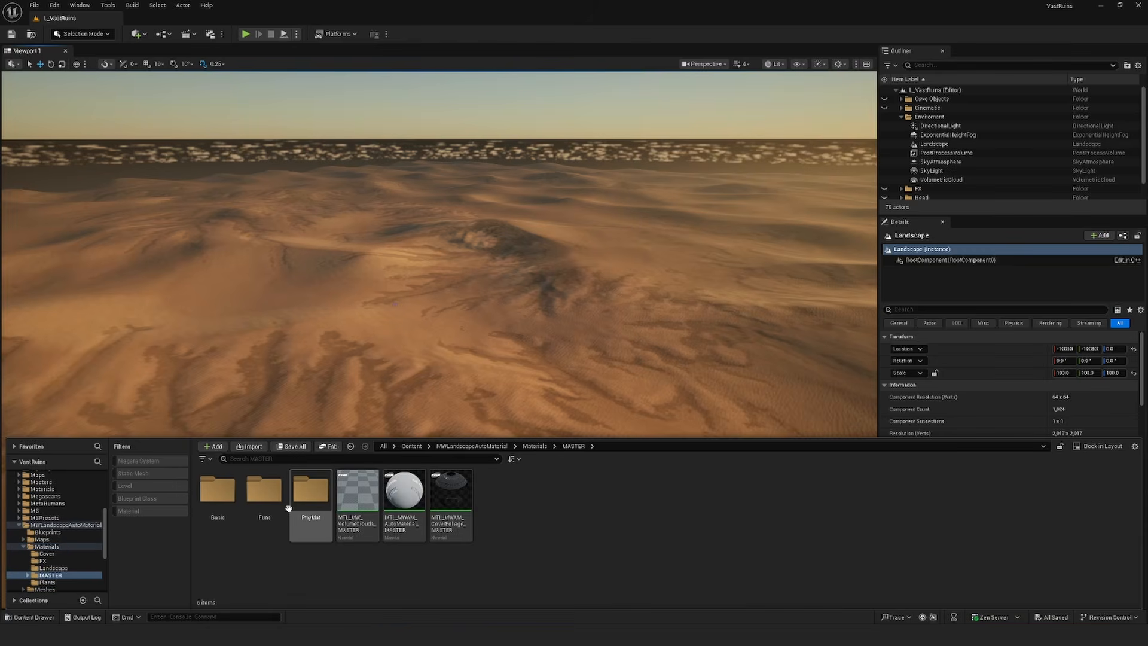
pyautogui.click(53, 568)
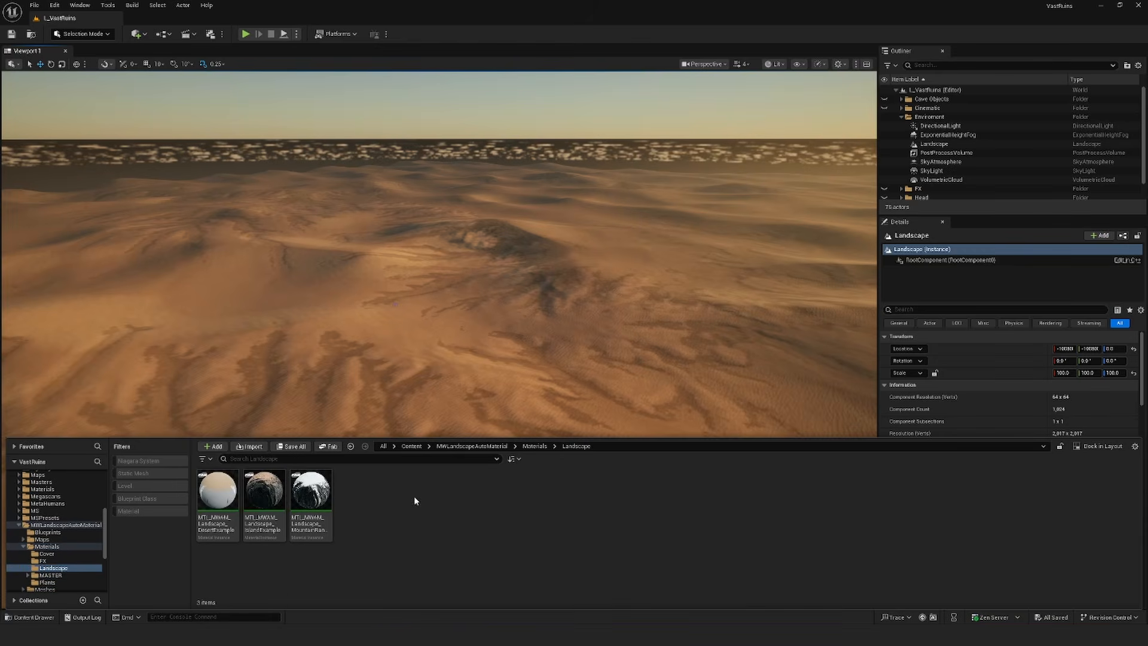
pyautogui.click(214, 496)
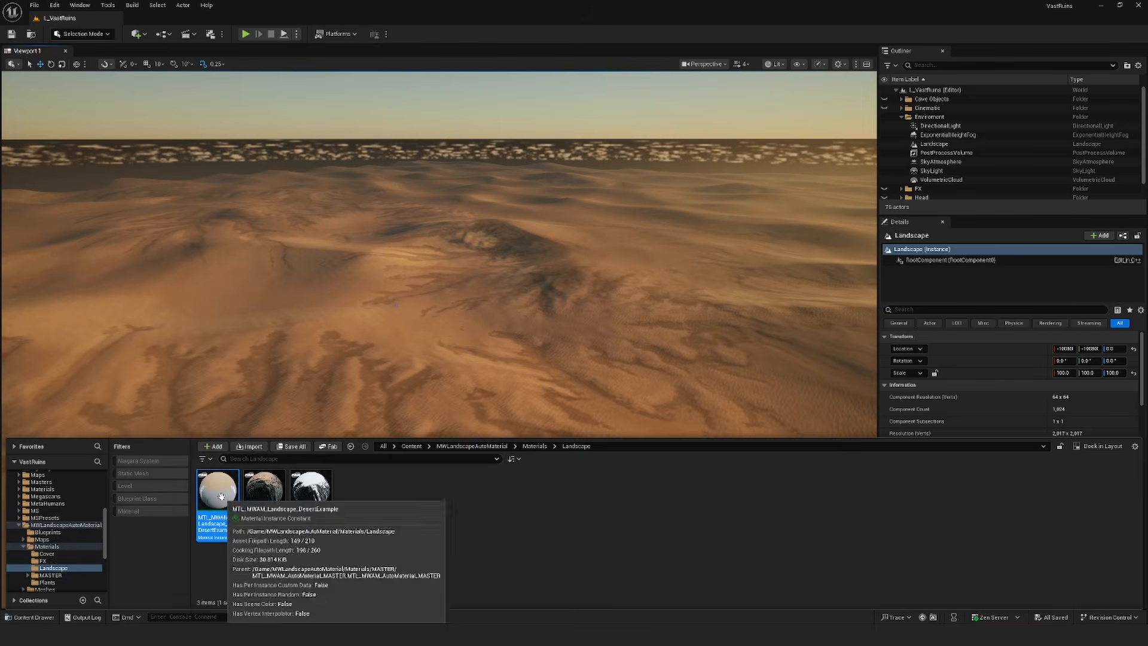
# Step: Open the material instance assigned as the landscape's Landscape Material and place its editor window beside the dune view
pyautogui.click(462, 358)
pyautogui.scroll(-5, 1055, 520)
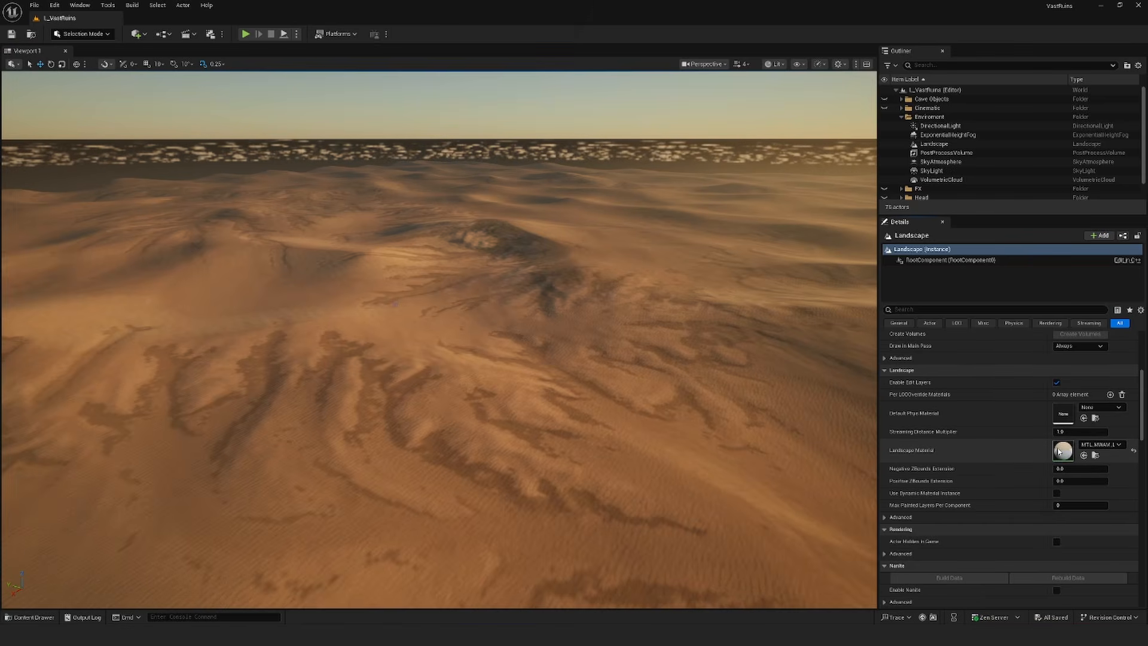
pyautogui.doubleClick(1062, 451)
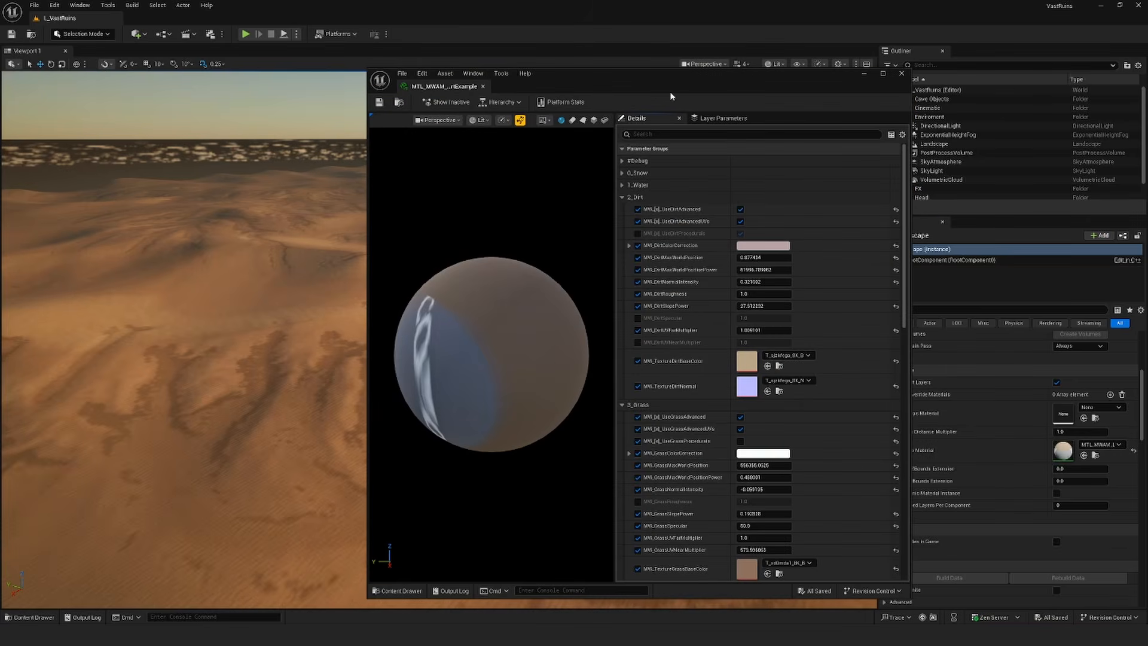
pyautogui.moveTo(671, 96); pyautogui.dragTo(904, 85)
pyautogui.scroll(-1, 1003, 320)
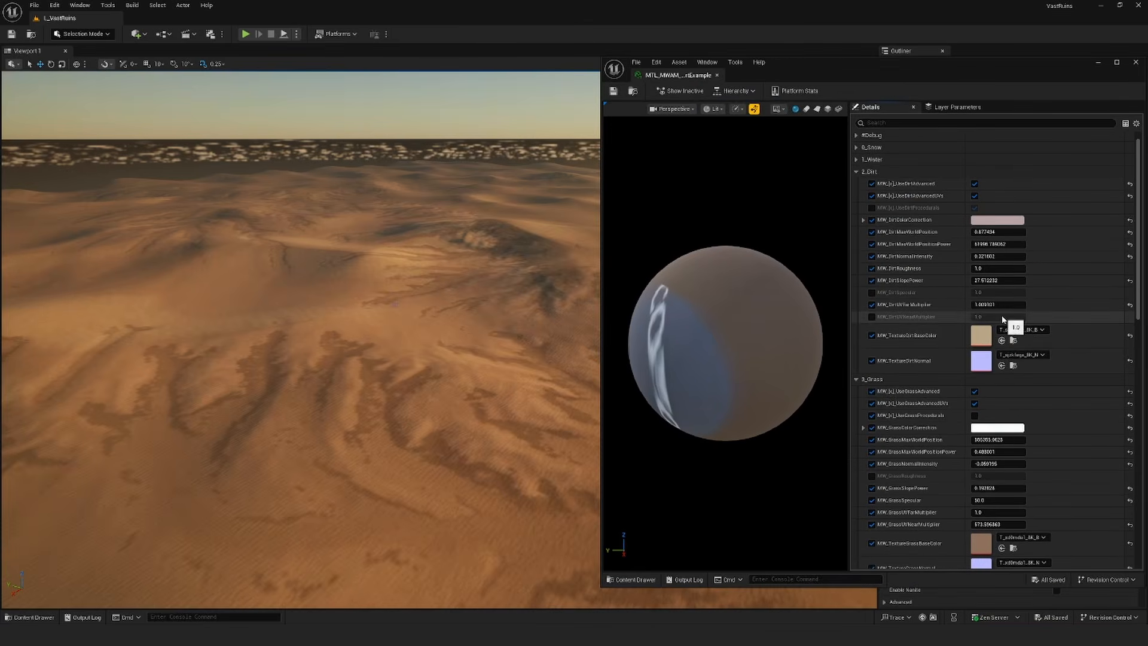
pyautogui.scroll(-1, 1039, 329)
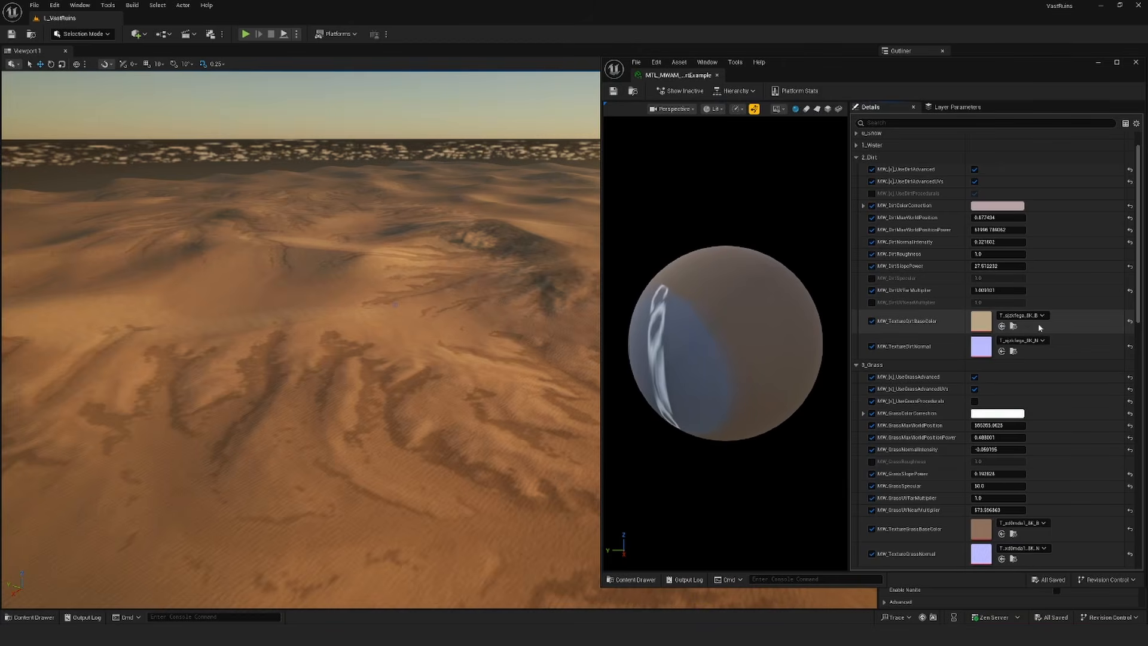
# Step: Inspect the sand ripples and dark patches of the dunes up close with the material editor open
pyautogui.press('w')
pyautogui.moveTo(508, 410); pyautogui.dragTo(493, 390, button='right')
pyautogui.press('w')
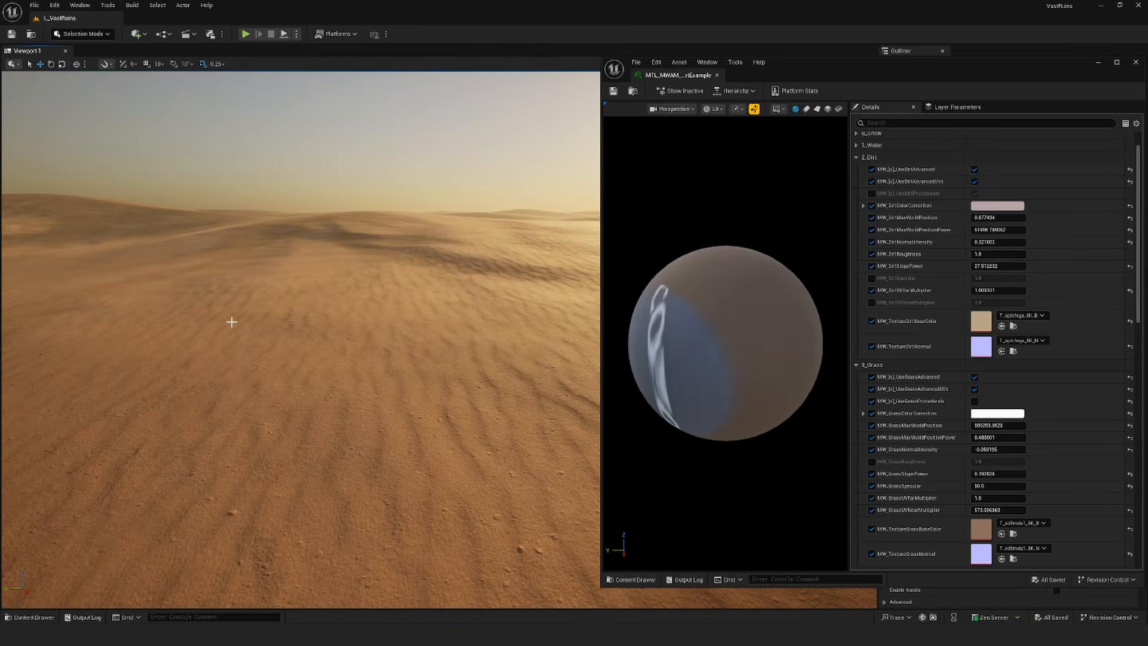
pyautogui.moveTo(231, 322); pyautogui.dragTo(162, 303, button='right')
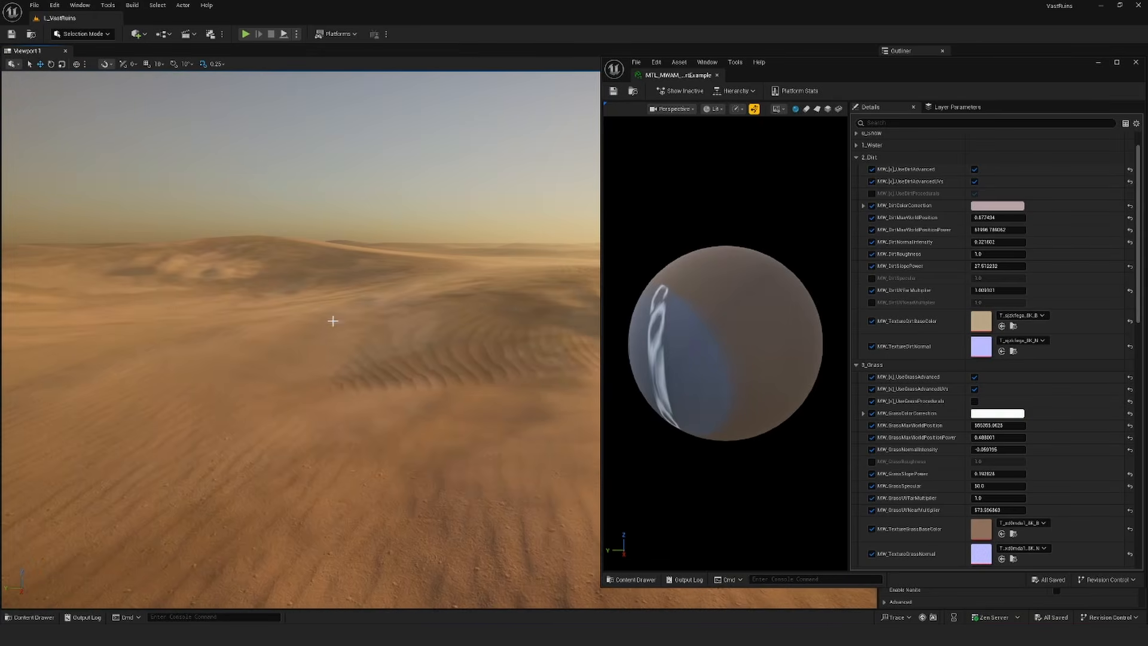
pyautogui.moveTo(333, 321); pyautogui.dragTo(335, 358, button='right')
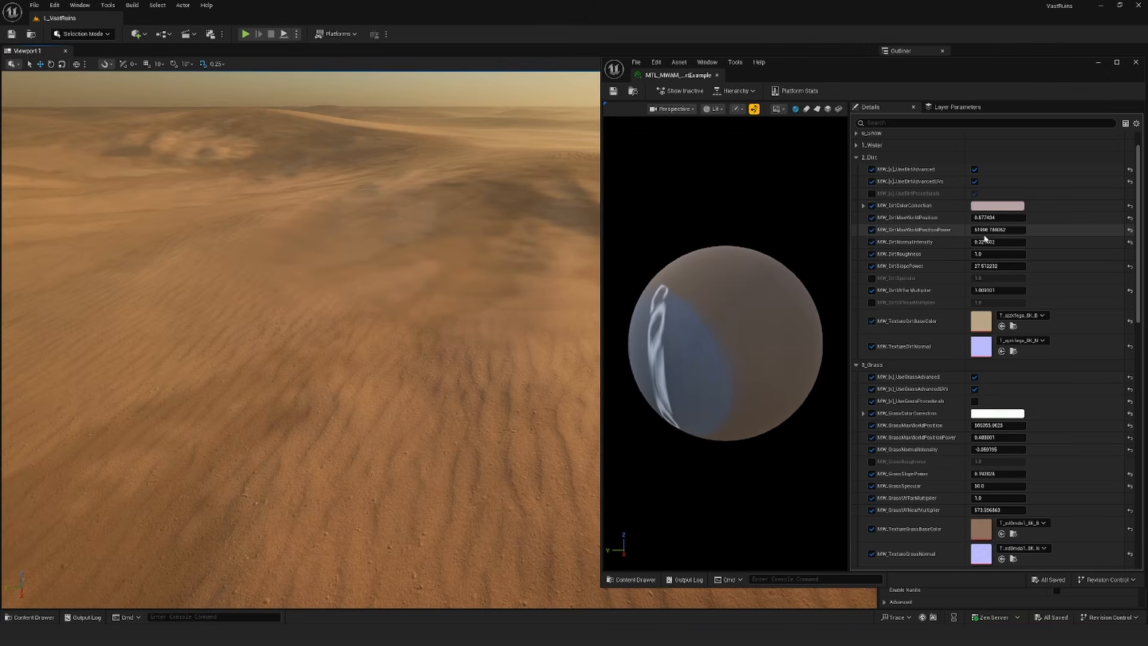
# Step: Collapse the 2_Dirt, 3_Grass and LandscapeVariation parameter groups to review the material's list of layers
pyautogui.scroll(2, 985, 238)
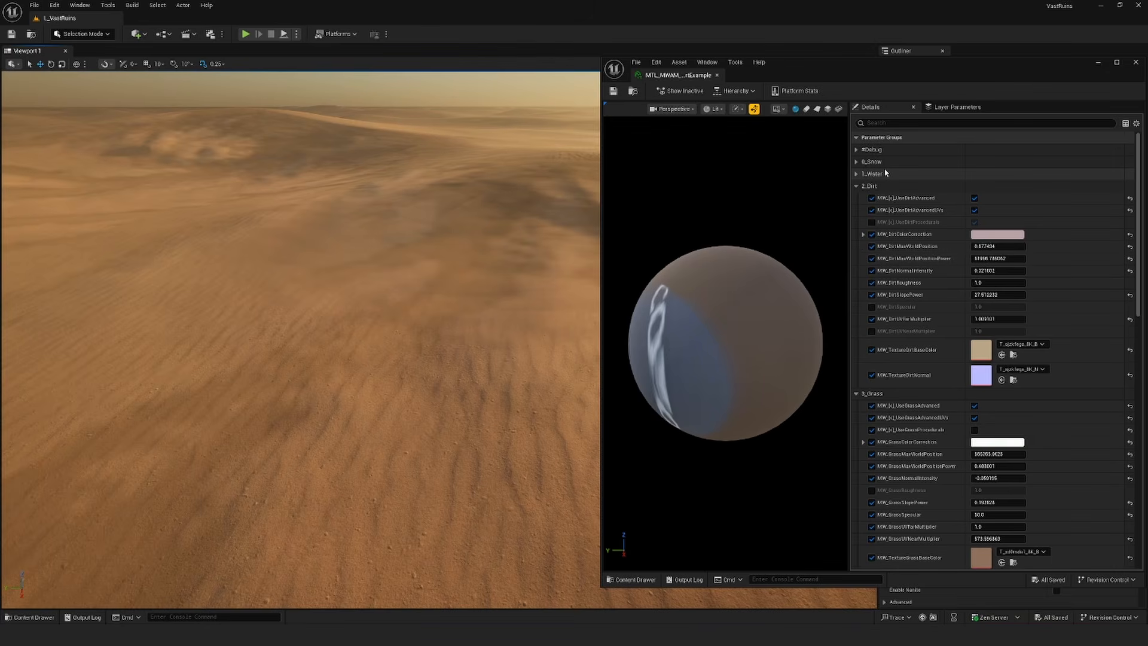
pyautogui.click(859, 186)
pyautogui.click(858, 198)
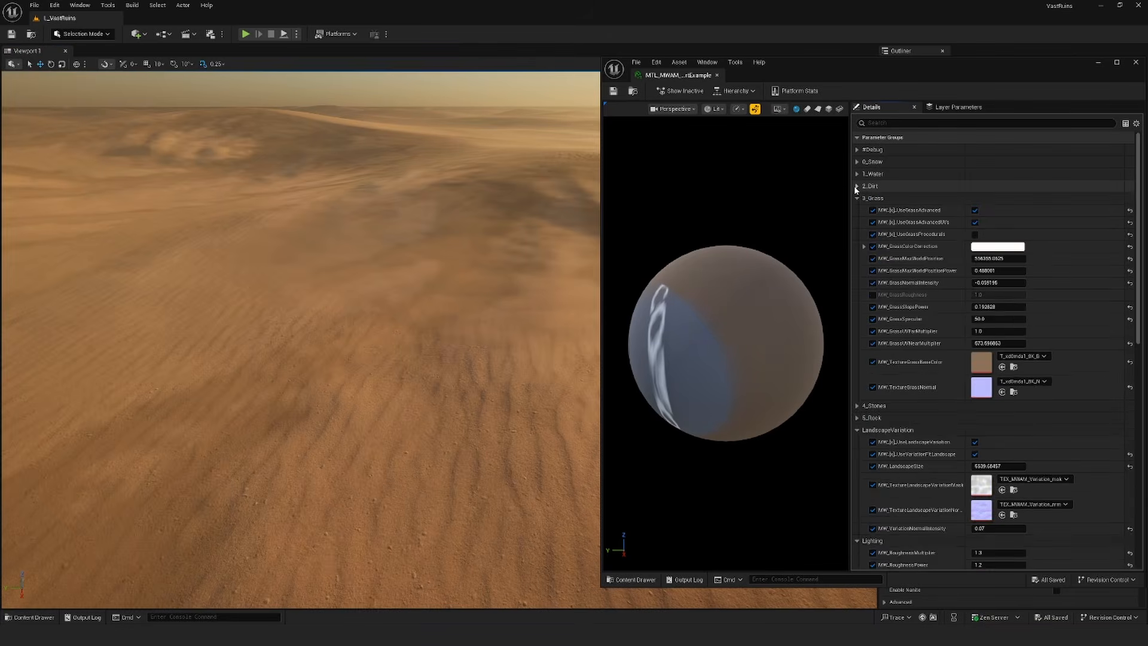
pyautogui.click(859, 210)
pyautogui.click(859, 234)
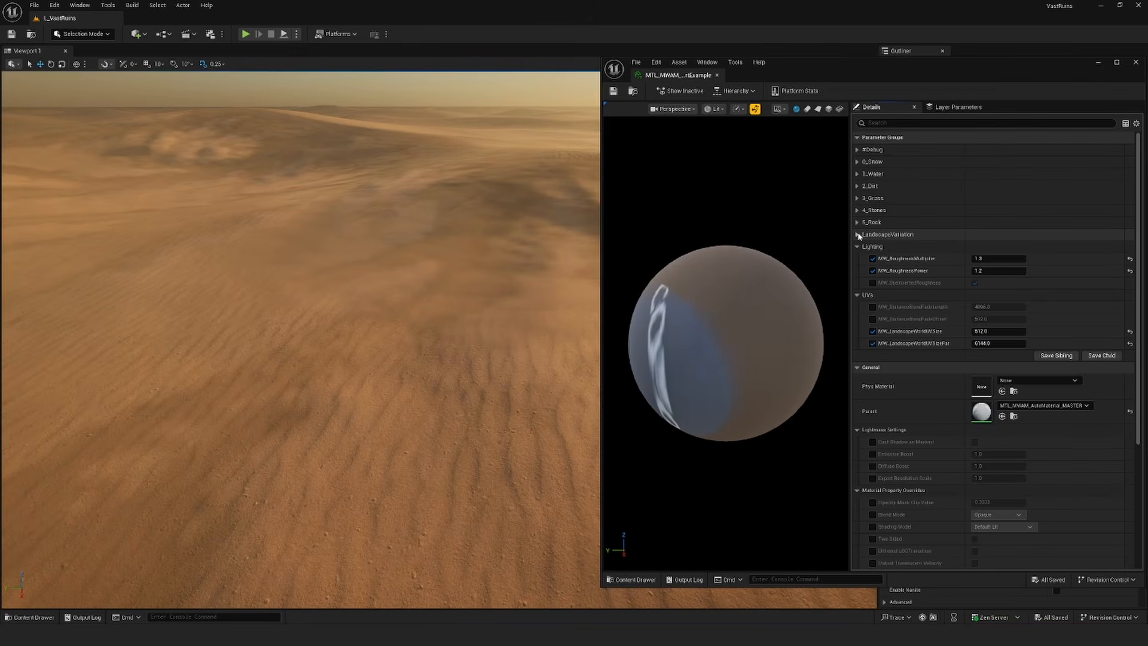
# Step: Expand the 3_Grass, 2_Dirt and 4_Stones parameter groups to examine their textures and settings
pyautogui.click(859, 198)
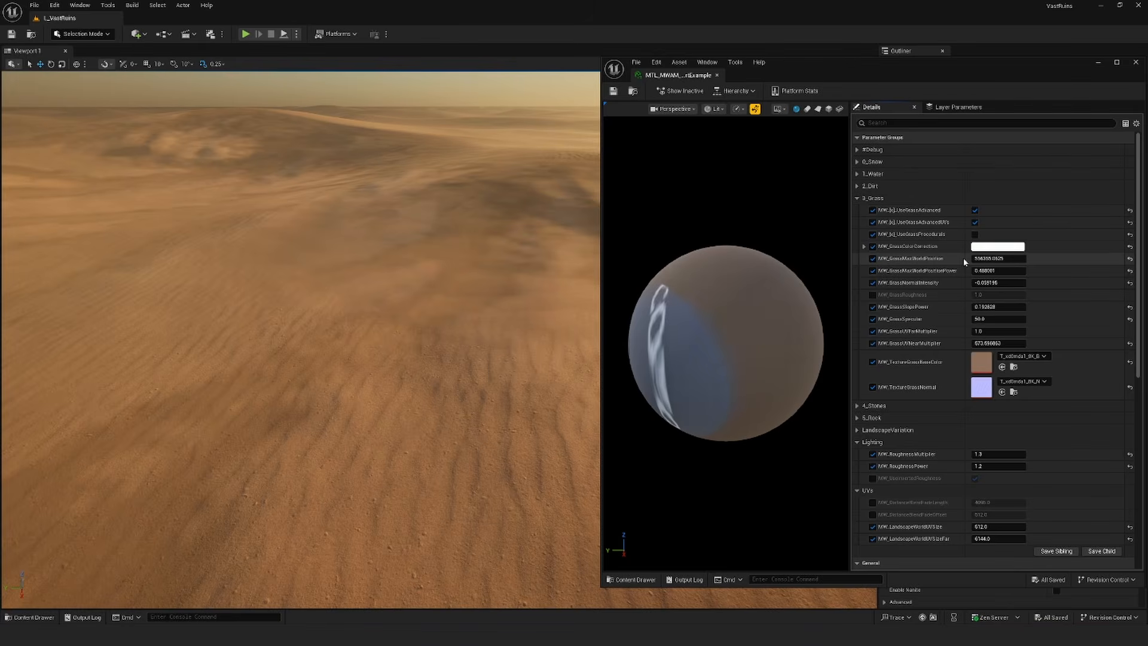
pyautogui.click(860, 186)
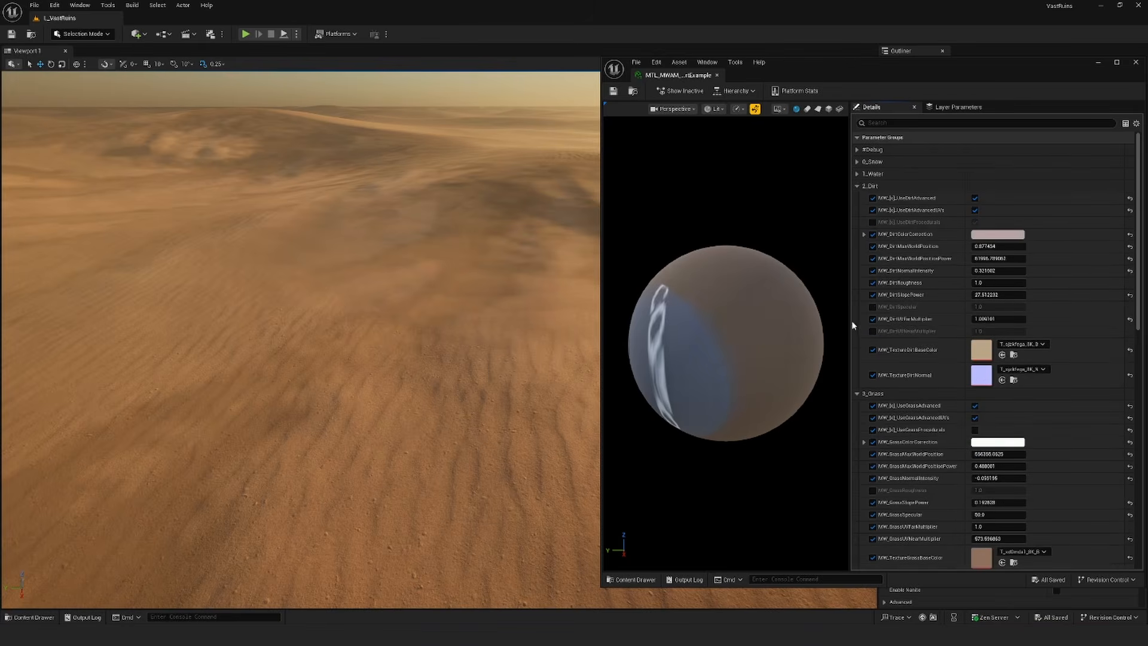
pyautogui.scroll(-5, 862, 359)
pyautogui.click(859, 429)
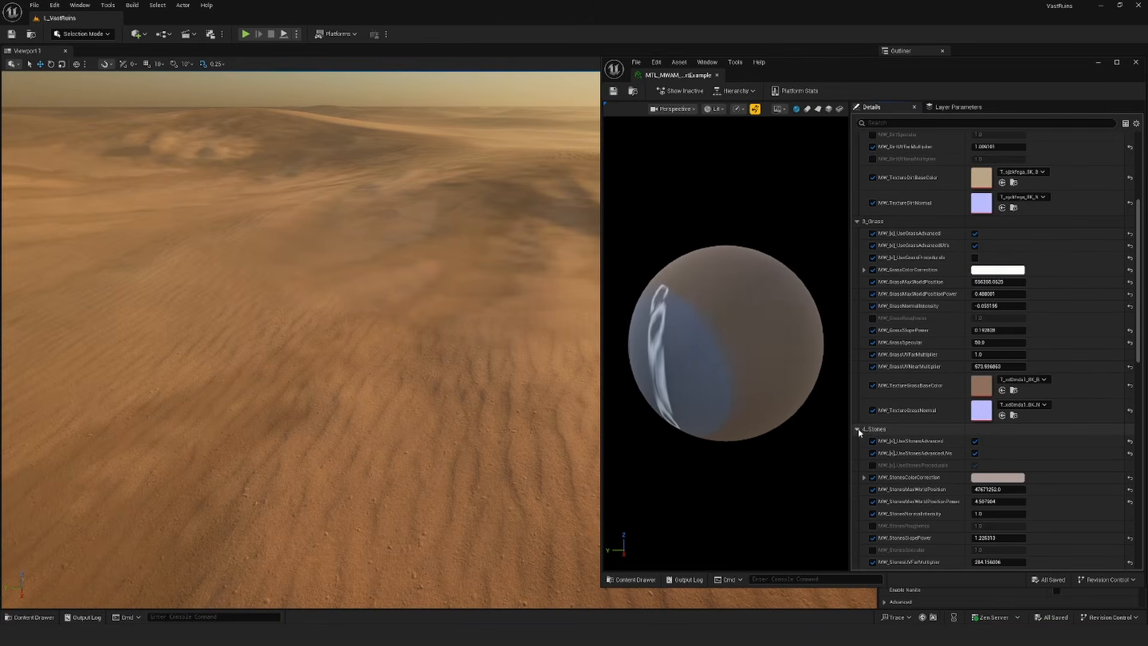
# Step: Try a grass layer normal intensity of about 1.94 on the landscape material, and undo the change
pyautogui.moveTo(454, 352); pyautogui.dragTo(564, 321, button='right')
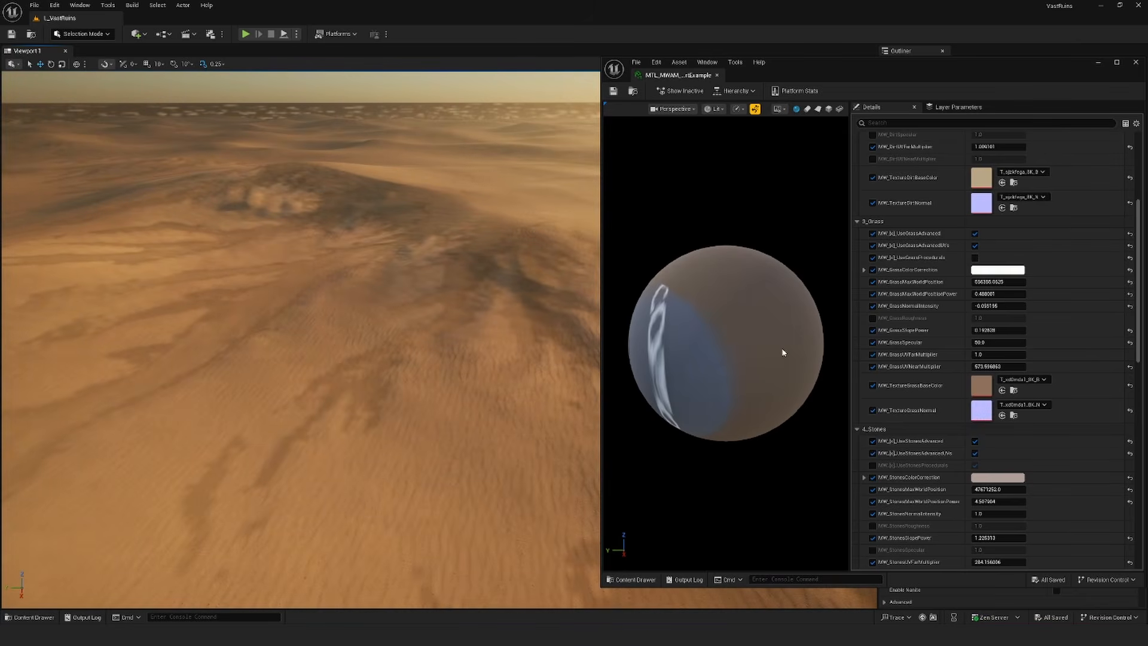
pyautogui.moveTo(993, 305); pyautogui.dragTo(1017, 305)
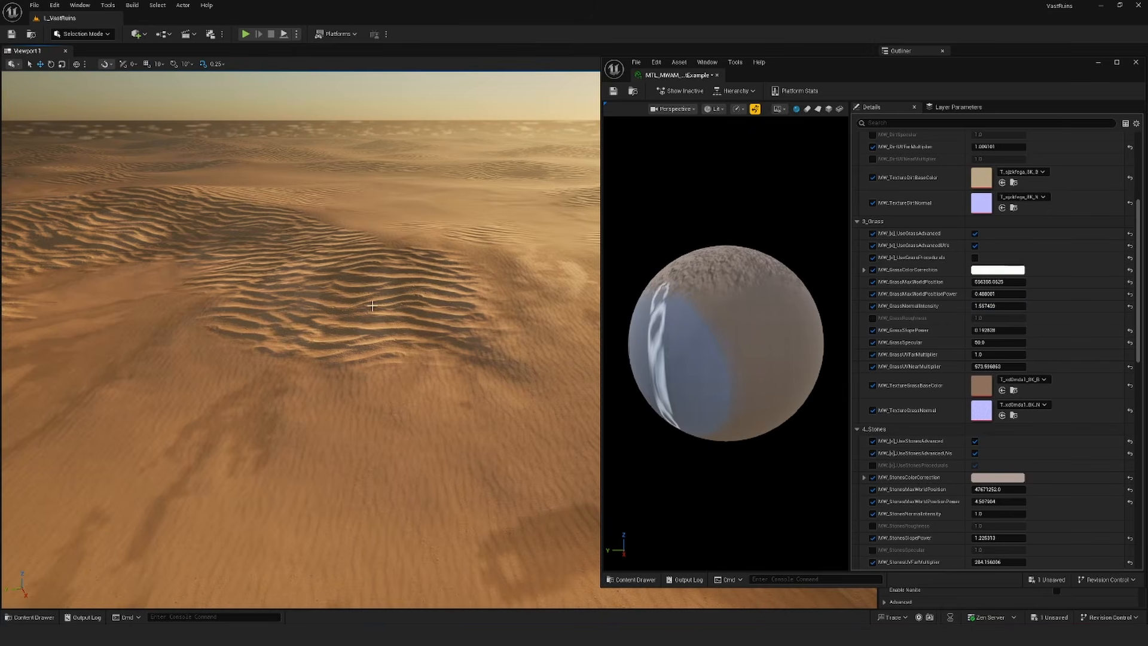
pyautogui.hotkey('ctrl', 'z')
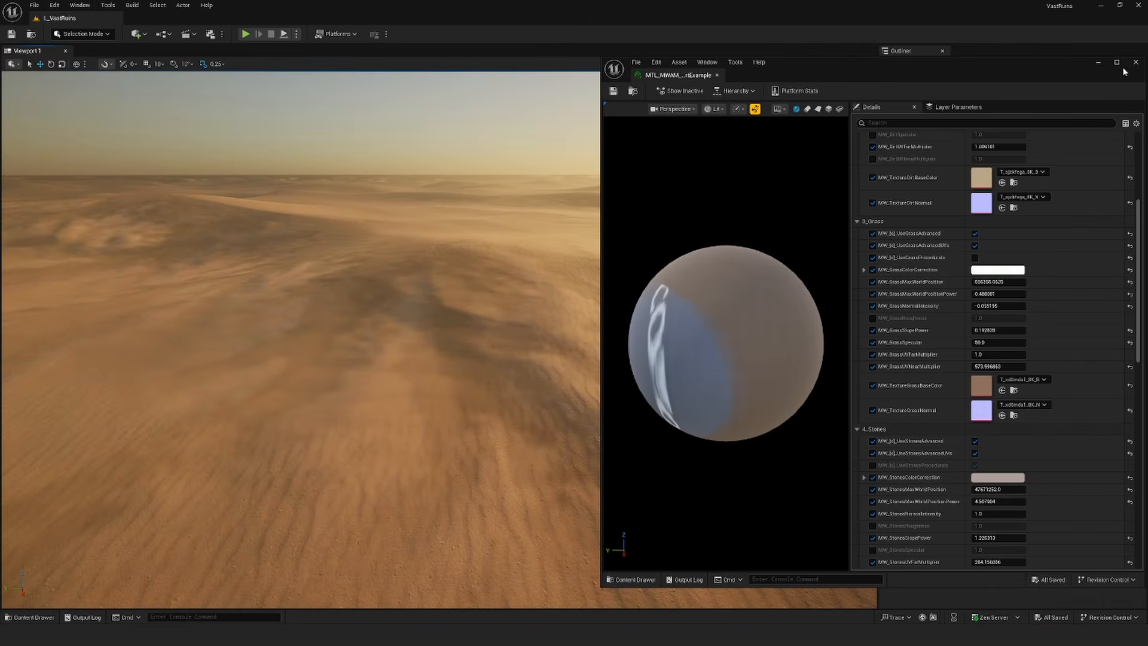
# Step: Close the material editor and pilot the CineCameraActor from the Cinematic folder
pyautogui.click(1135, 63)
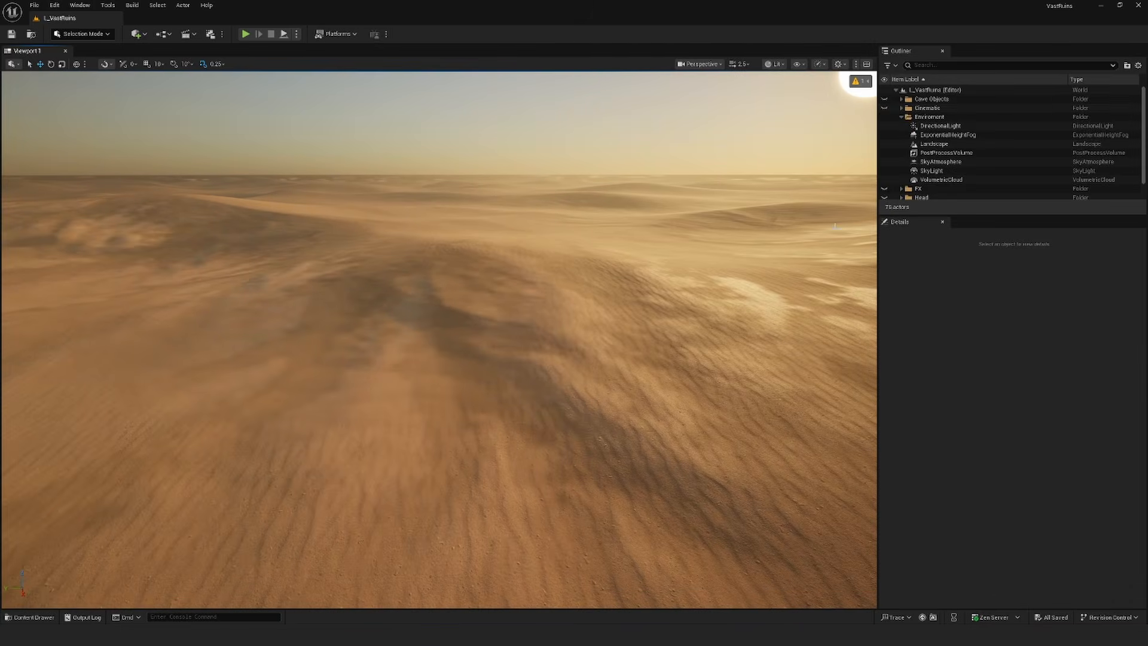
pyautogui.click(903, 109)
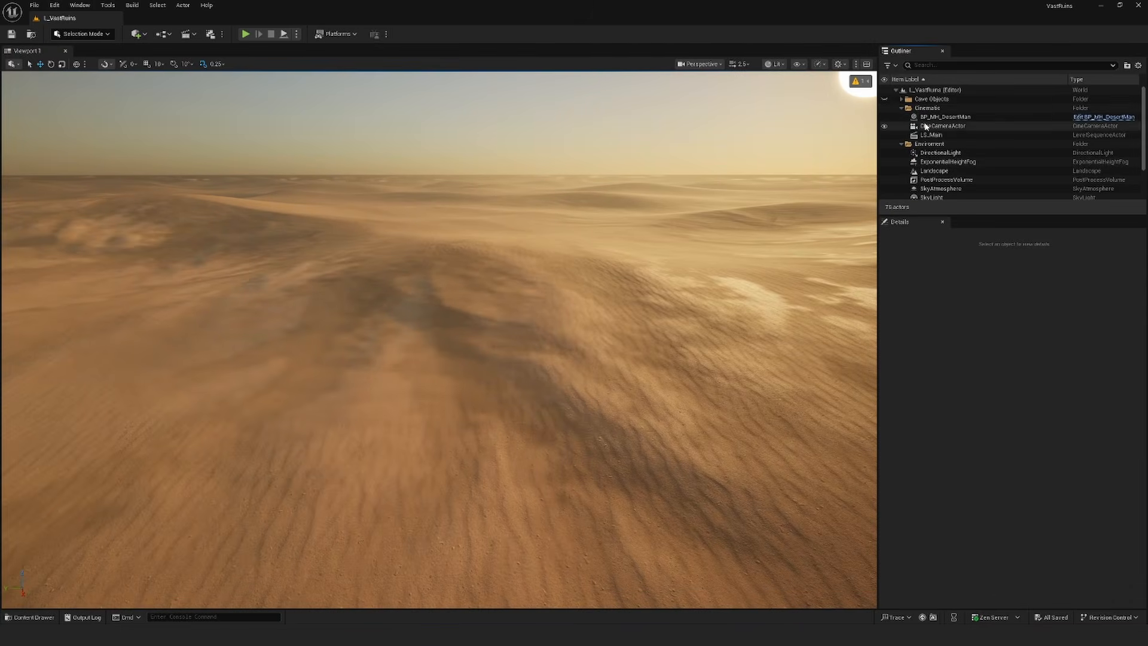
pyautogui.click(944, 126)
pyautogui.rightClick(936, 128)
pyautogui.click(982, 245)
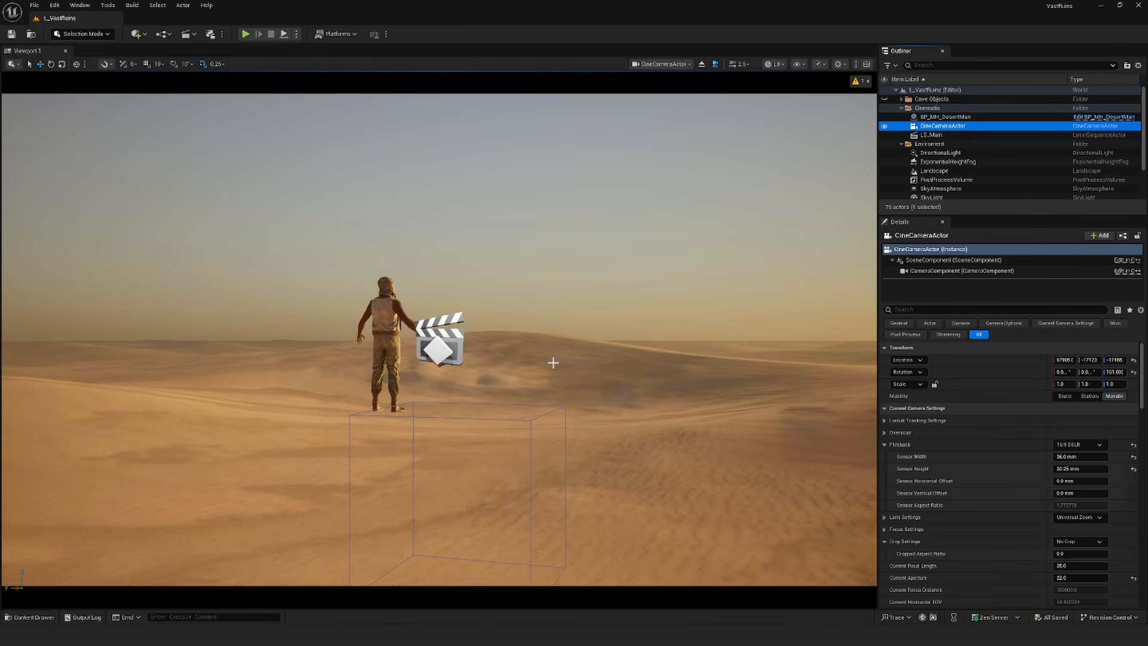
# Step: Fly the piloted CineCameraActor above the dark dune patch, and return the viewport to the free perspective view
pyautogui.moveTo(559, 382); pyautogui.dragTo(569, 432, button='right')
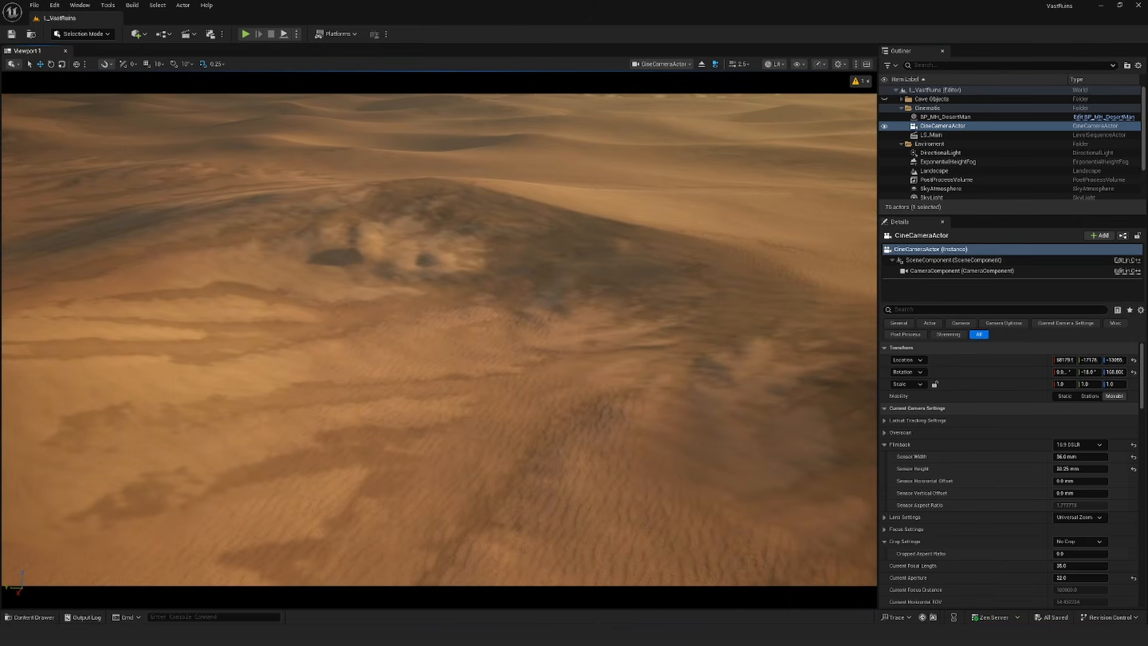
pyautogui.moveTo(558, 384)
pyautogui.mouseDown(button='right')
pyautogui.moveTo(569, 365)
pyautogui.moveTo(585, 374)
pyautogui.moveTo(568, 380)
pyautogui.mouseUp(button='right')
pyautogui.click(701, 64)
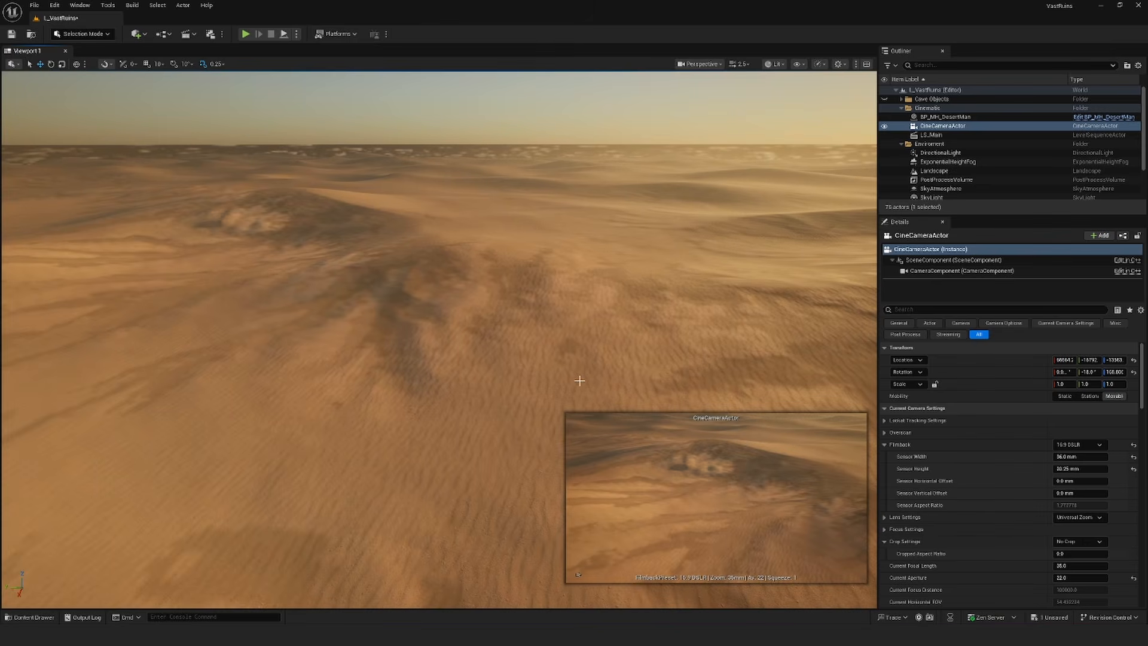
pyautogui.scroll(4, 580, 380)
pyautogui.moveTo(579, 380)
pyautogui.mouseDown(button='right')
pyautogui.moveTo(568, 454)
pyautogui.moveTo(583, 365)
pyautogui.mouseUp(button='right')
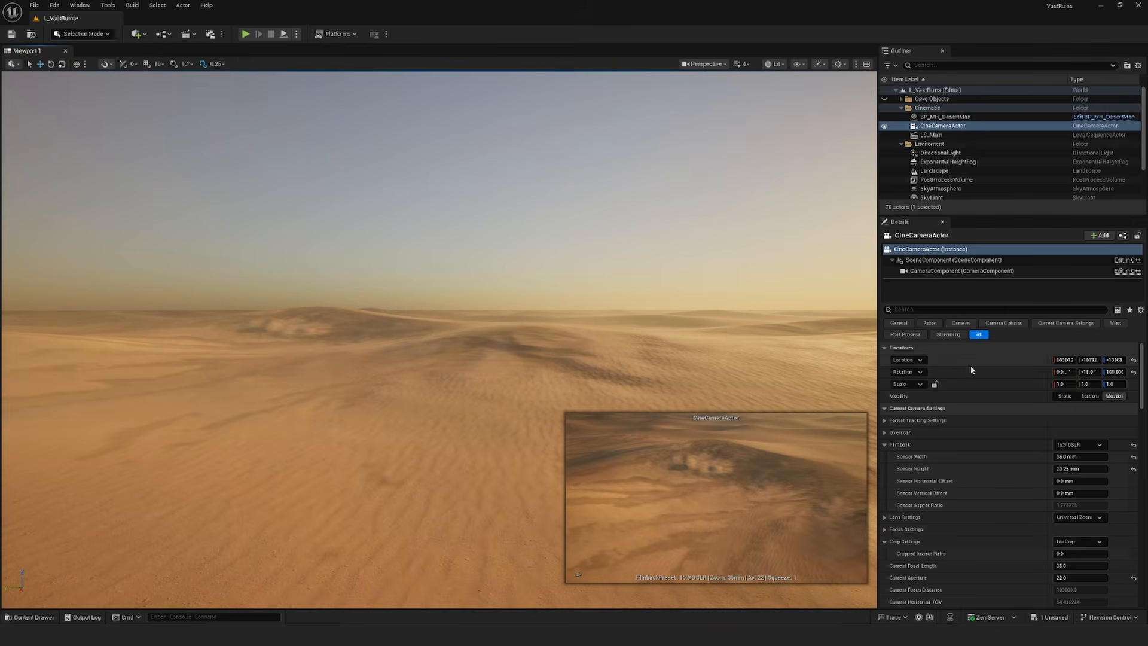
# Step: Select the Landscape actor and reopen its assigned landscape material instance for editing
pyautogui.click(934, 135)
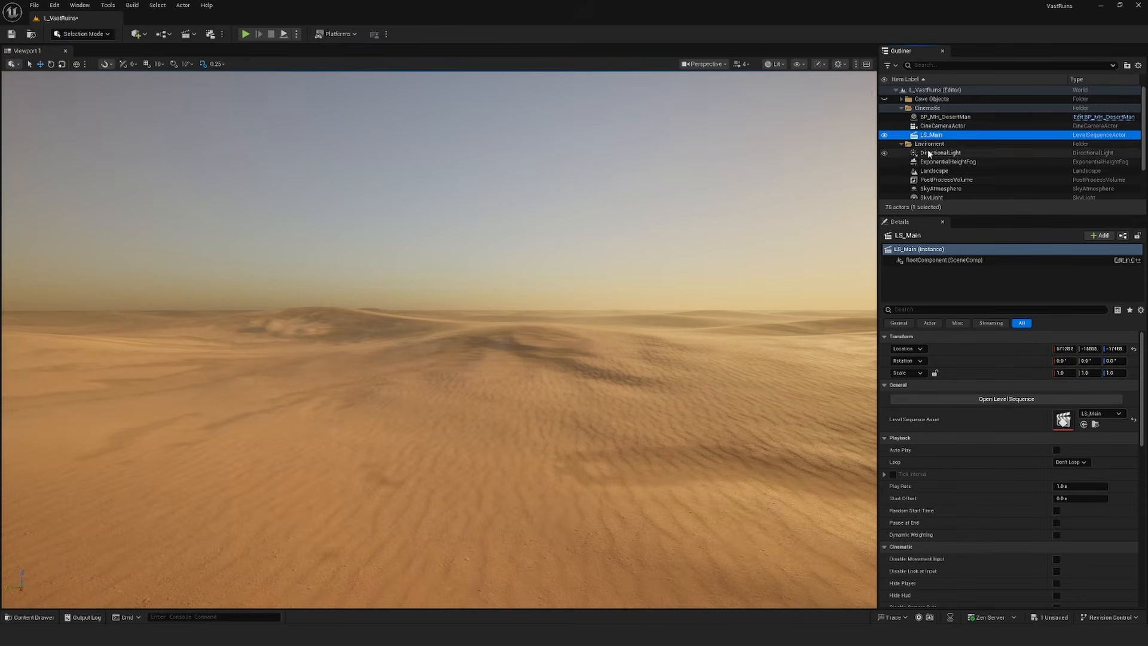
pyautogui.scroll(-3, 938, 168)
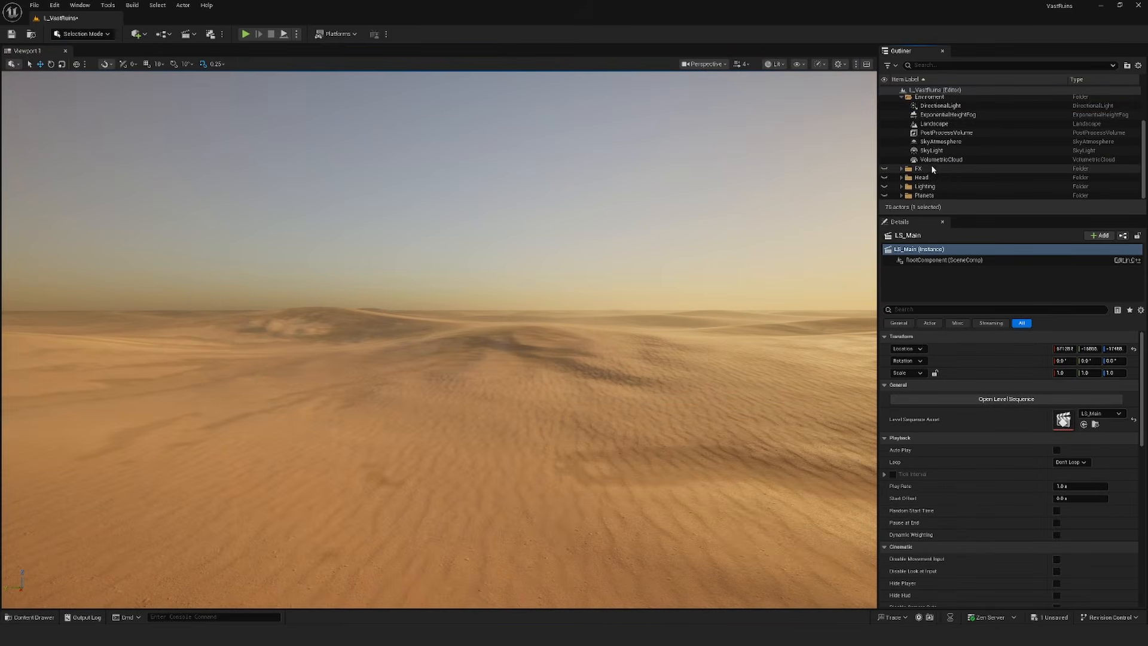
pyautogui.click(934, 124)
pyautogui.scroll(-3, 1066, 576)
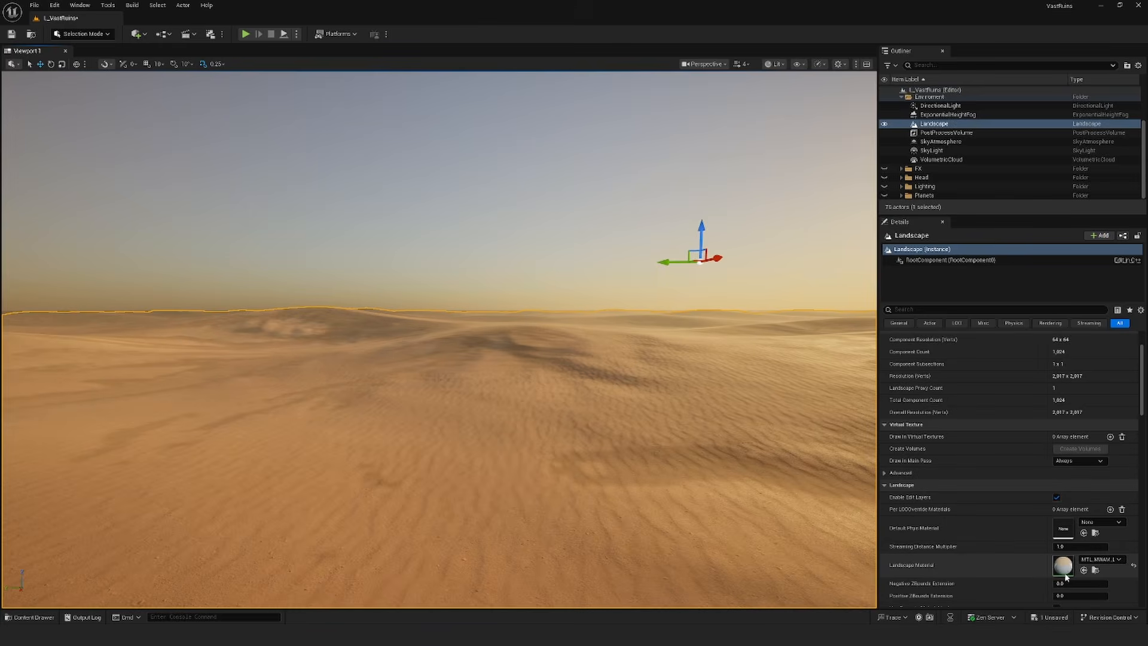
pyautogui.doubleClick(1064, 568)
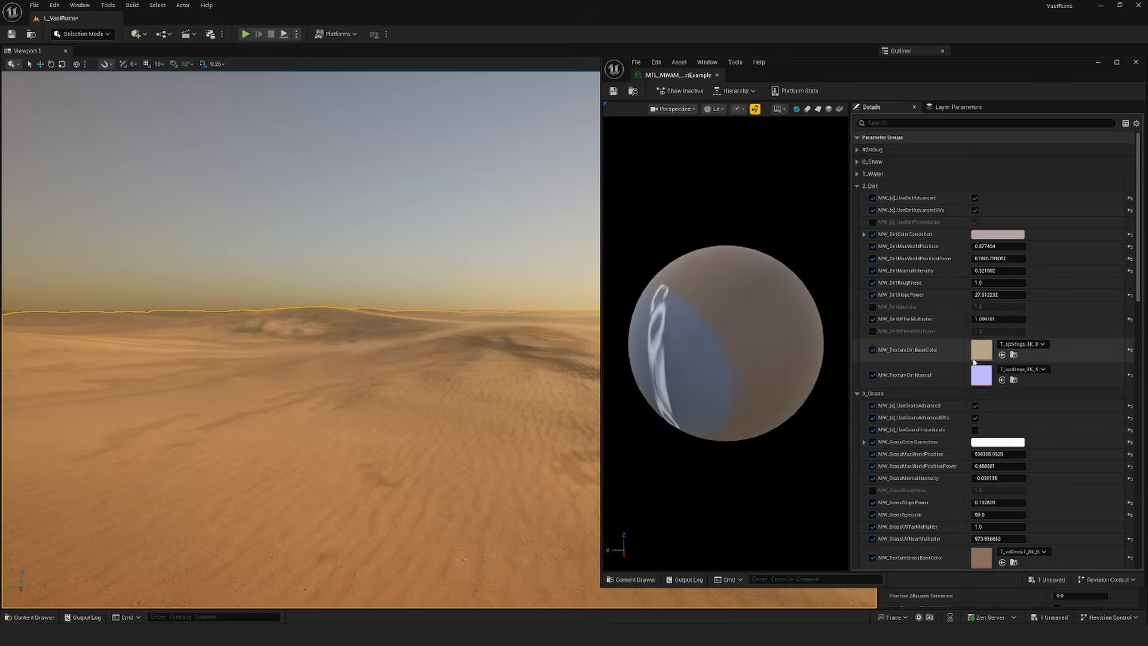
# Step: Collapse the 2_Dirt, 3_Grass and 4_Stones parameter groups and expand LandscapeVariation to examine its settings against the dunes
pyautogui.scroll(-3, 954, 378)
pyautogui.scroll(3, 933, 365)
pyautogui.click(858, 186)
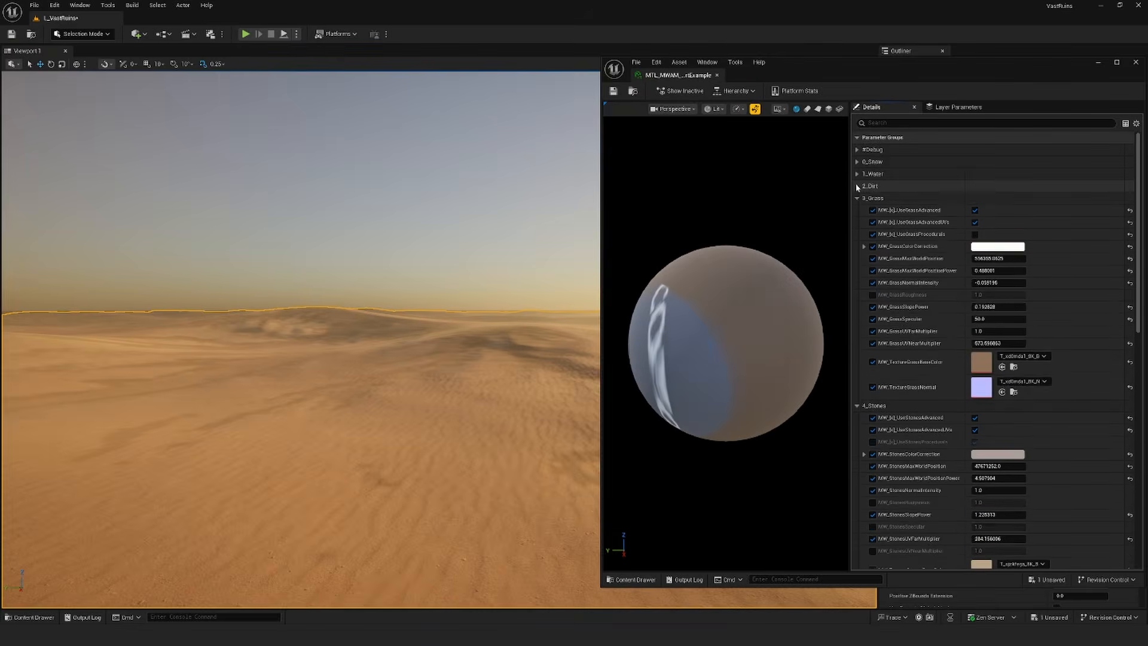
pyautogui.click(857, 198)
pyautogui.click(857, 210)
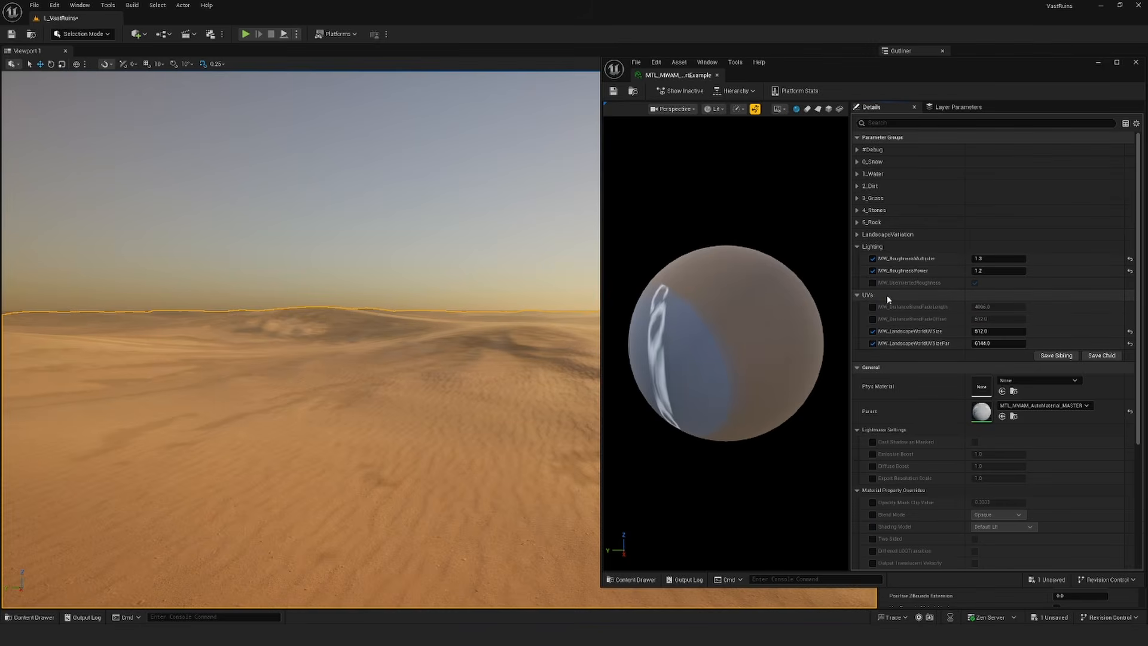
pyautogui.moveTo(526, 418); pyautogui.dragTo(541, 404, button='right')
pyautogui.click(925, 235)
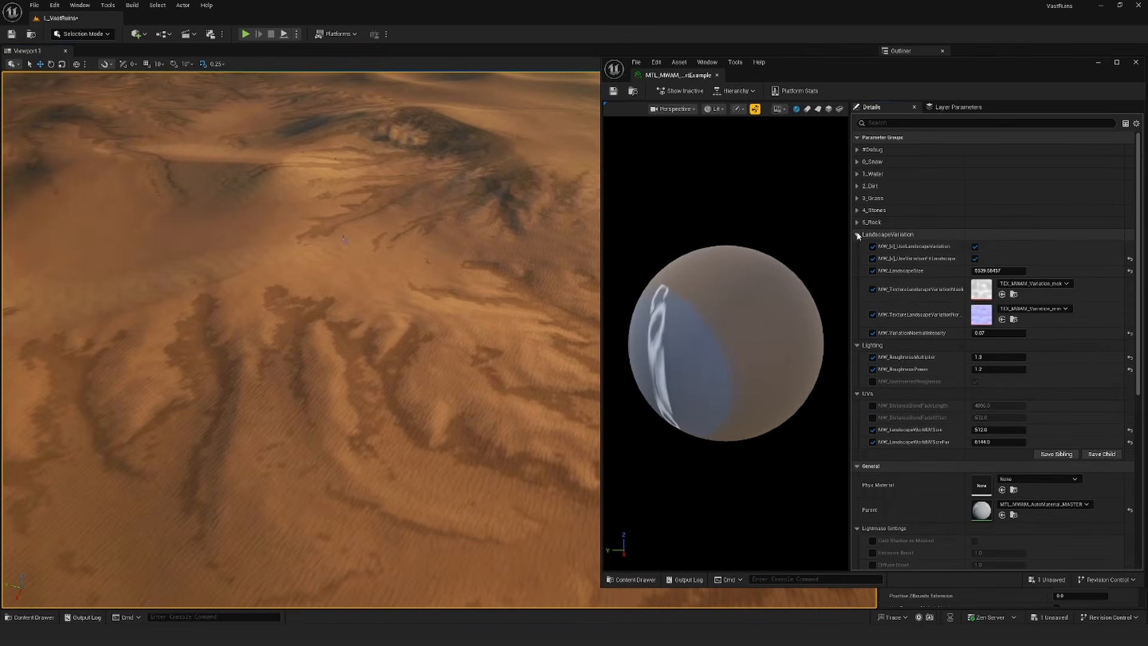
# Step: Try a smaller landscape variation scale on the dunes, setting MW_LandscapeSize to about 4142
pyautogui.moveTo(519, 366); pyautogui.dragTo(293, 352, button='right')
pyautogui.click(293, 352)
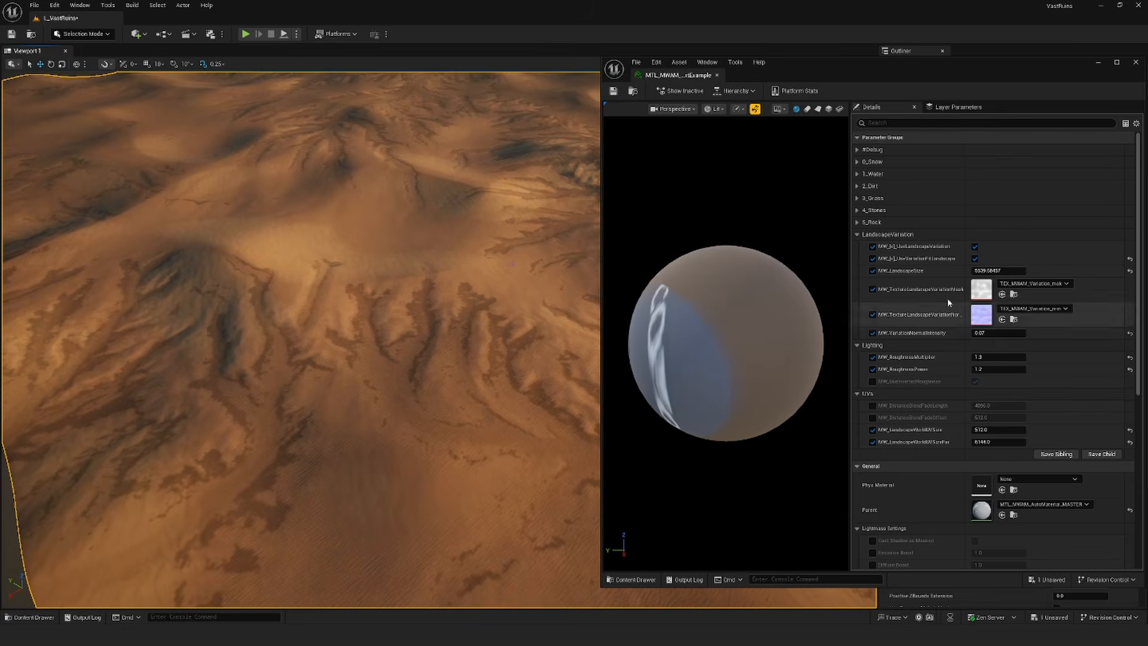
pyautogui.moveTo(987, 271)
pyautogui.mouseDown()
pyautogui.moveTo(1005, 271)
pyautogui.moveTo(982, 280)
pyautogui.mouseUp()
# Step: Switch the use-landscape-variation parameter off and back on to compare the dunes, and close the material editor
pyautogui.click(975, 246)
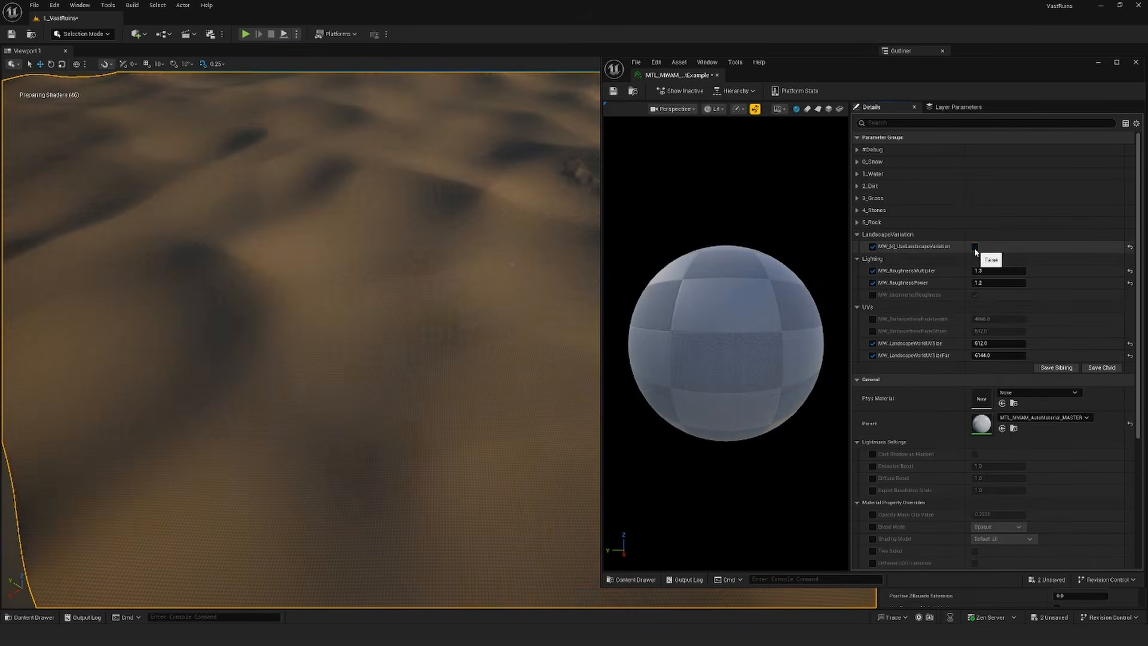
pyautogui.moveTo(299, 335); pyautogui.dragTo(266, 340, button='right')
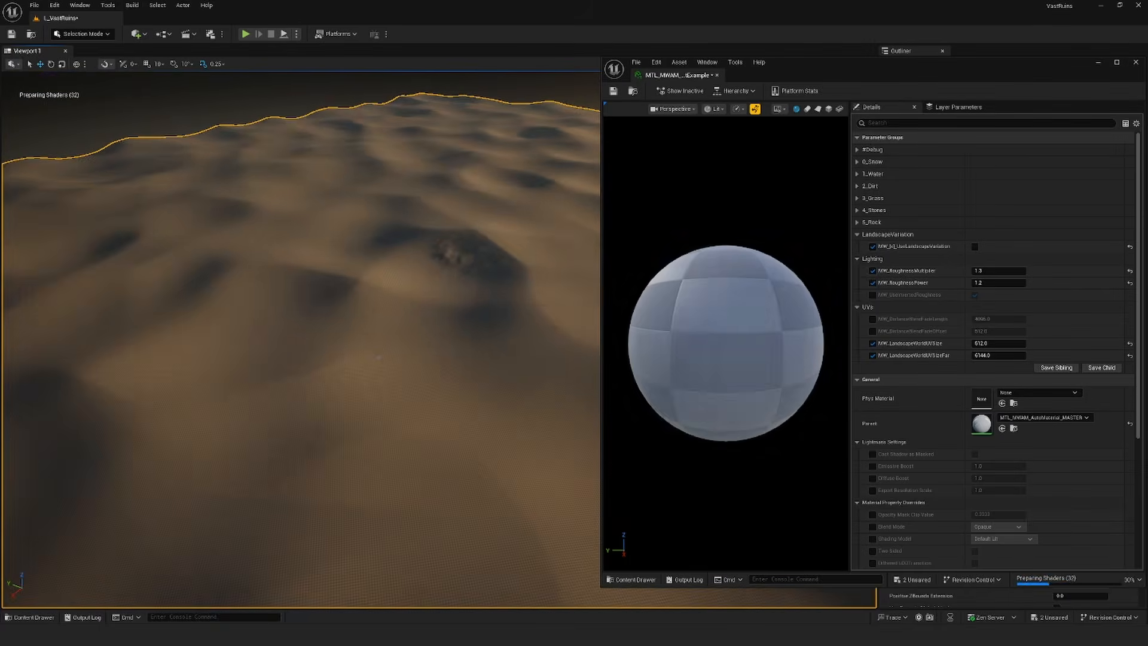
pyautogui.moveTo(383, 317); pyautogui.dragTo(442, 341, button='right')
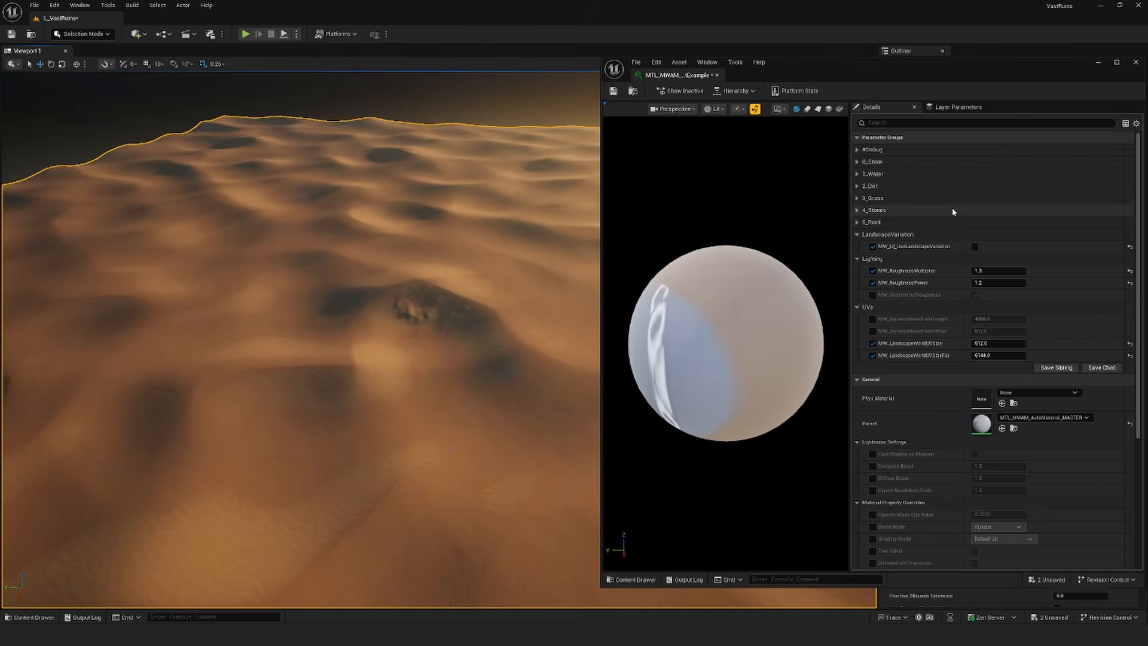
pyautogui.click(975, 247)
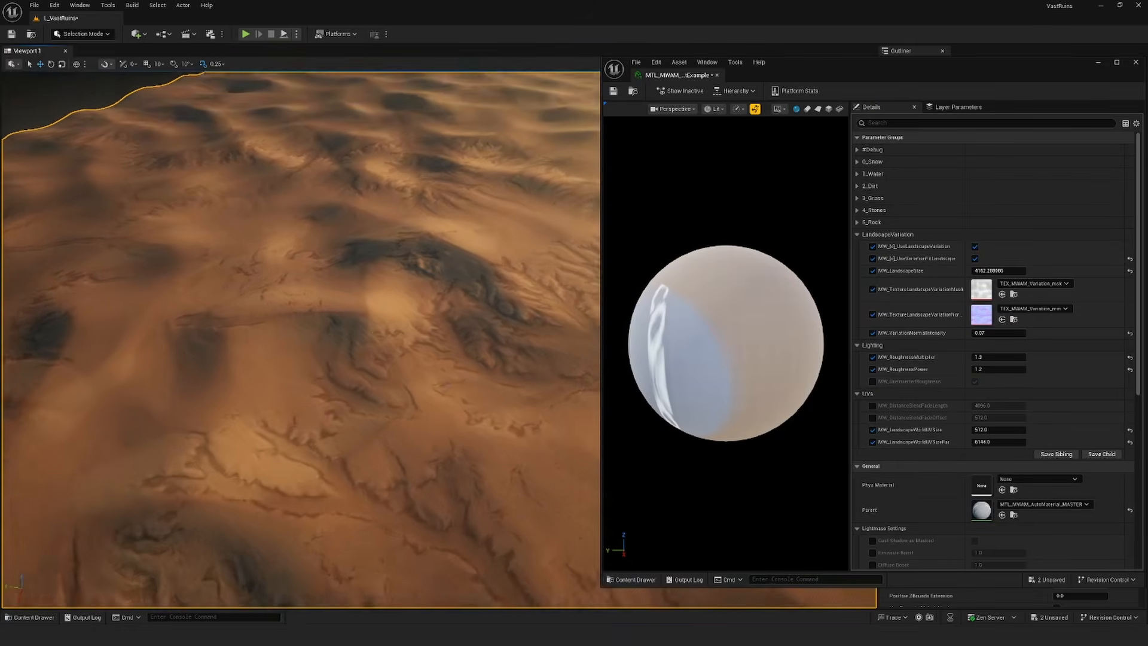
pyautogui.moveTo(359, 334); pyautogui.dragTo(359, 287, button='right')
pyautogui.click(1136, 62)
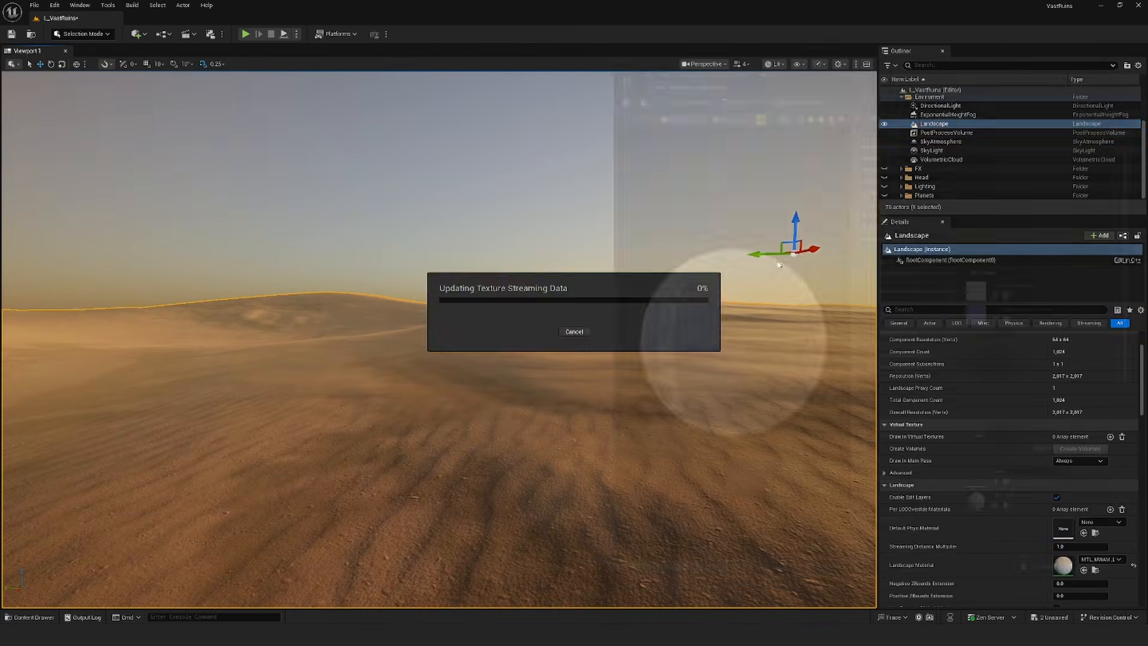
# Step: Undo the recent edits, including the MW_LandscapeSize change
pyautogui.hotkey('ctrl', 'z')
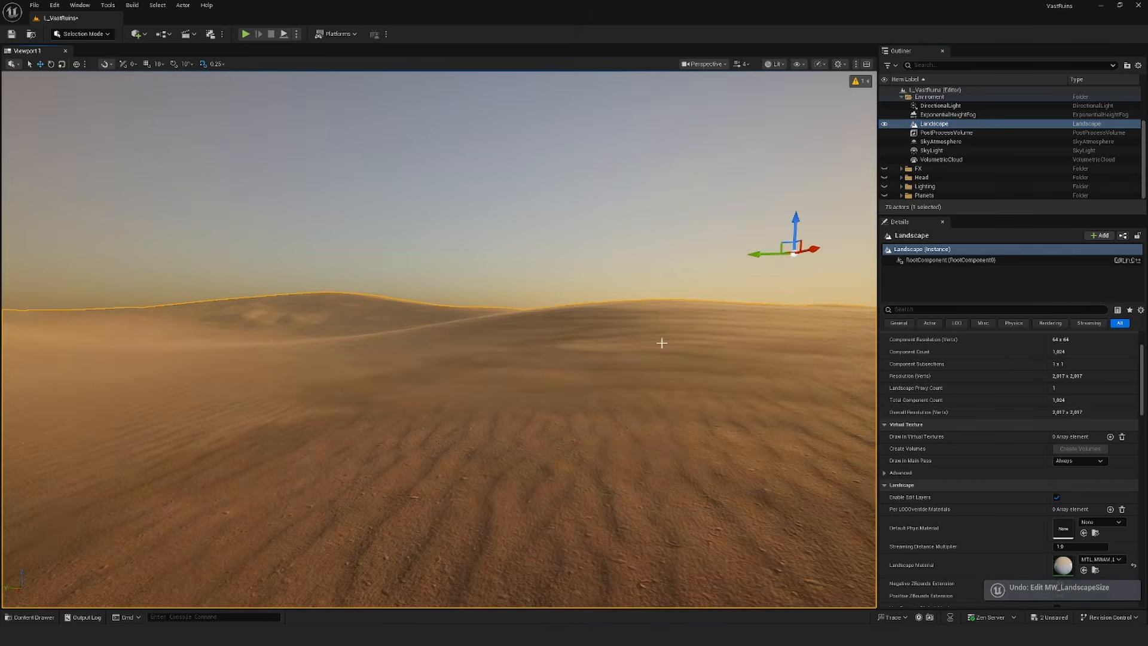
pyautogui.hotkey('ctrl', 'z')
pyautogui.hotkey('ctrl', 'z')
pyautogui.hotkey('ctrl', 'z')
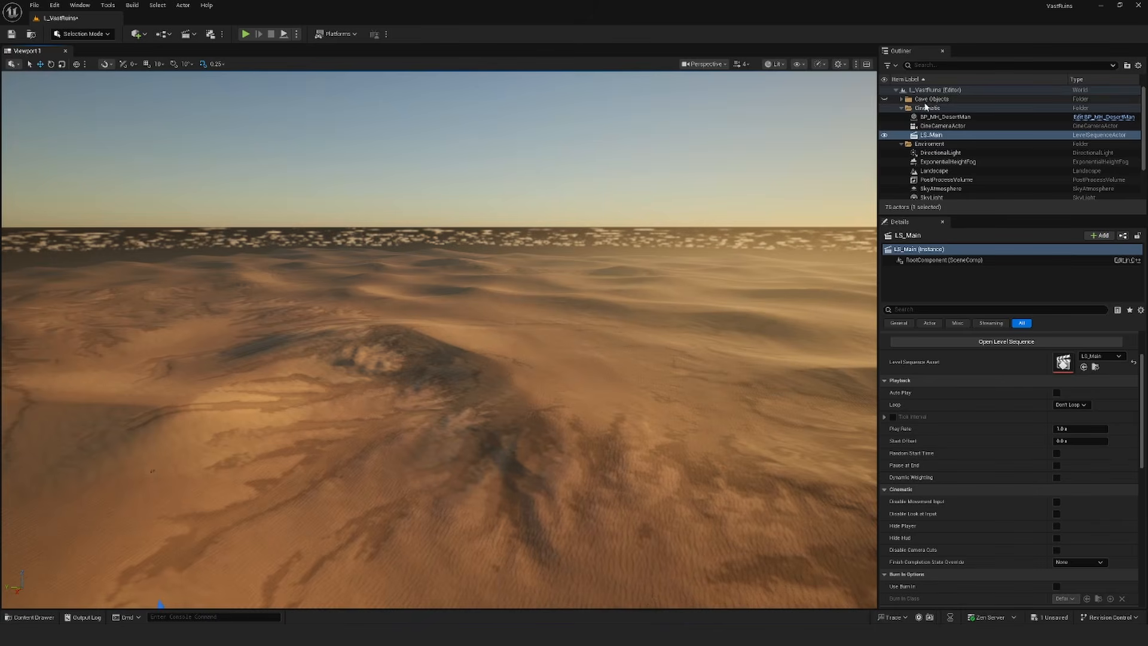
# Step: Bring the free perspective view to the LS_Main level sequence actor beside the desert character and select the landscape
pyautogui.click(930, 127)
pyautogui.rightClick(930, 128)
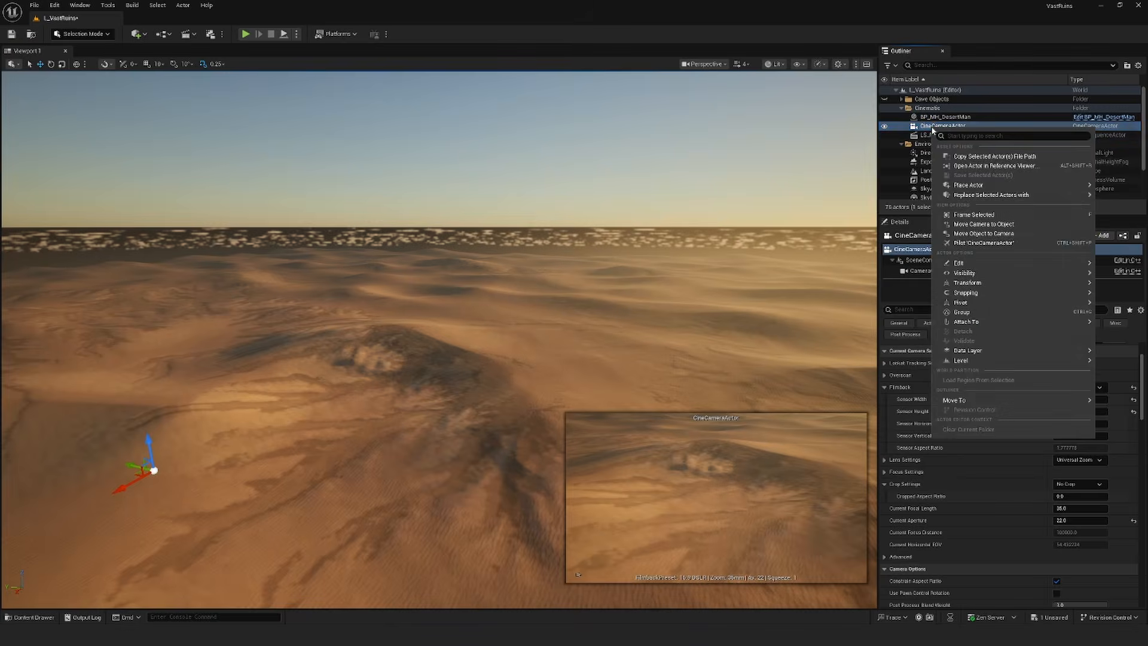
pyautogui.click(931, 135)
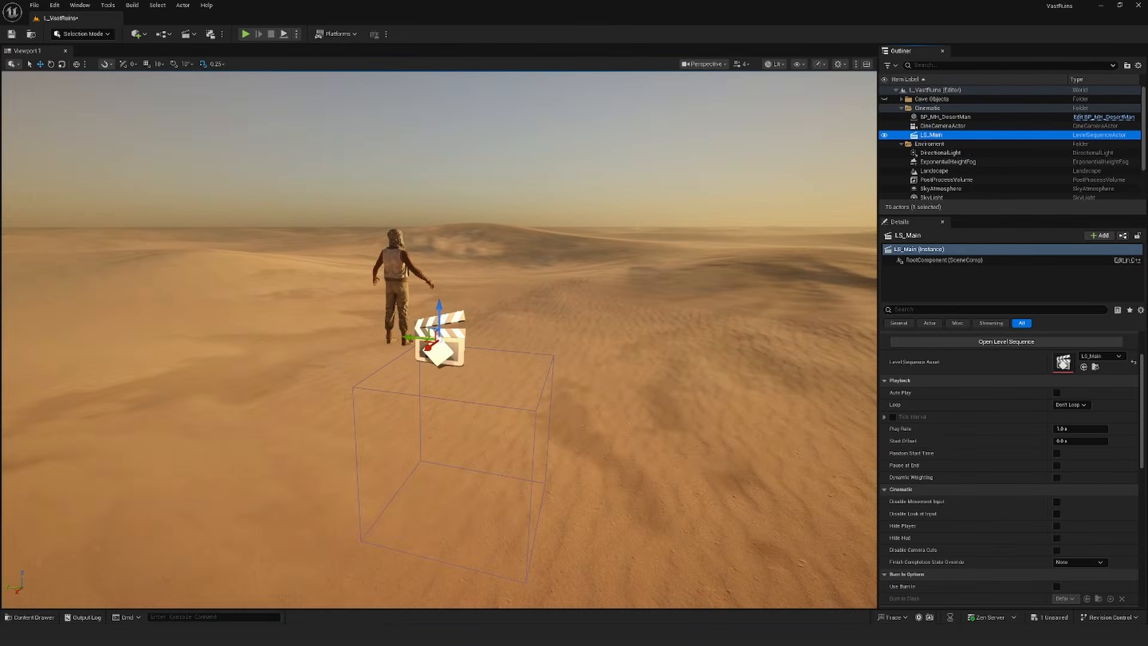
pyautogui.click(676, 338)
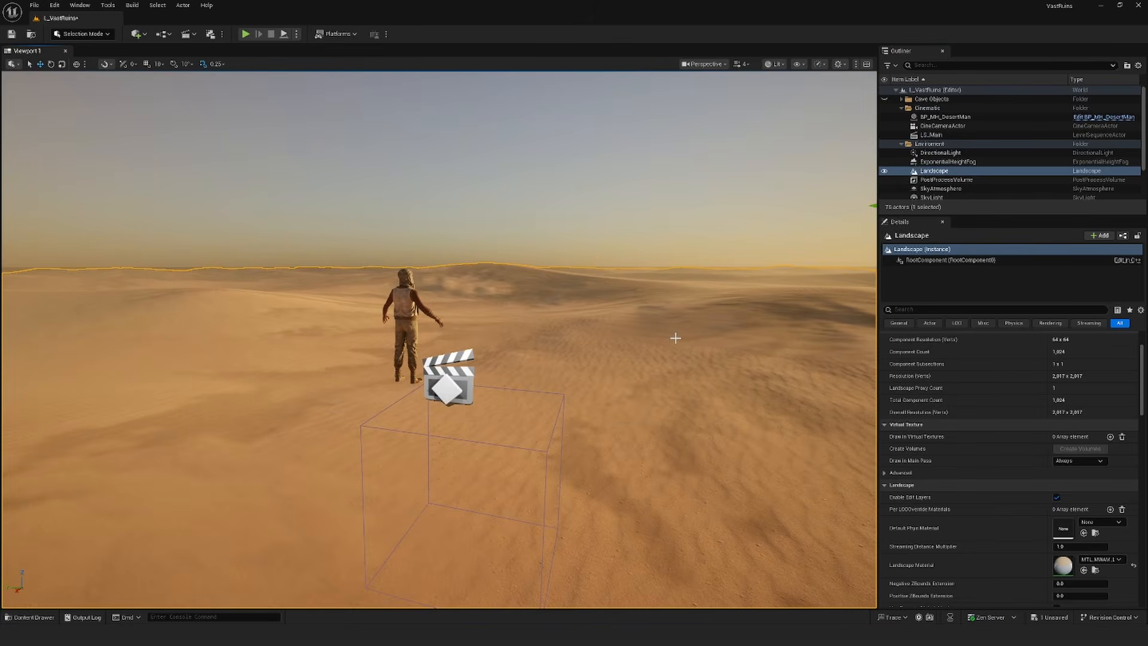
# Step: Unhide the Cube, Cube3, Cube4 and Rectangle actors in the Cave Objects folder
pyautogui.click(902, 106)
pyautogui.click(902, 99)
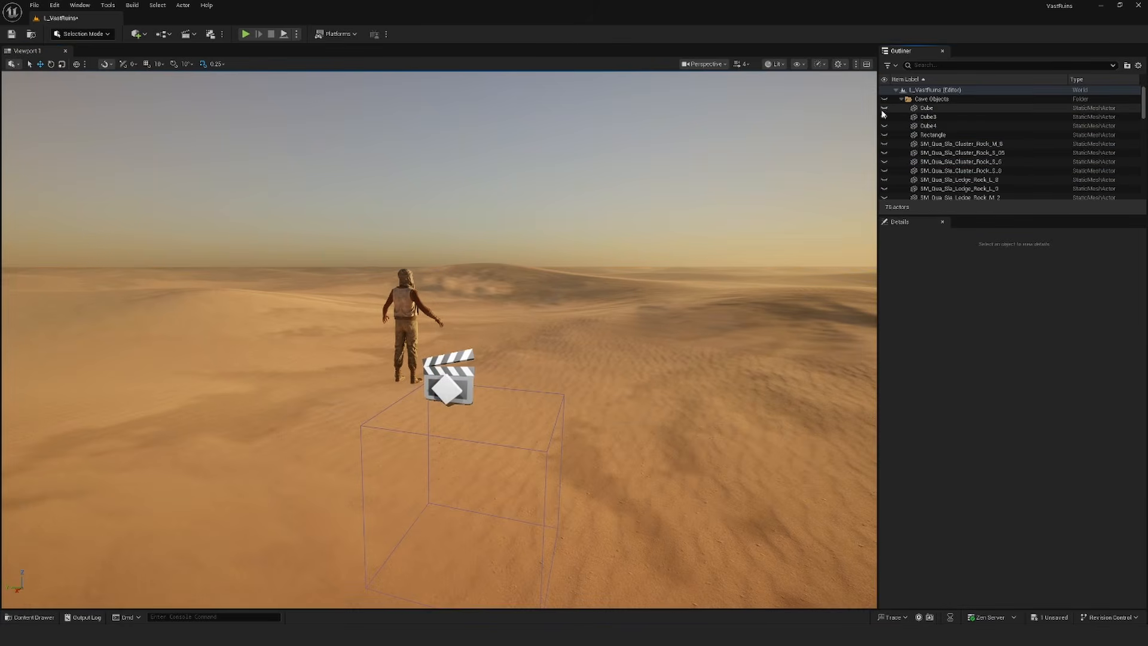
pyautogui.click(885, 108)
pyautogui.click(885, 118)
pyautogui.click(884, 126)
pyautogui.click(885, 135)
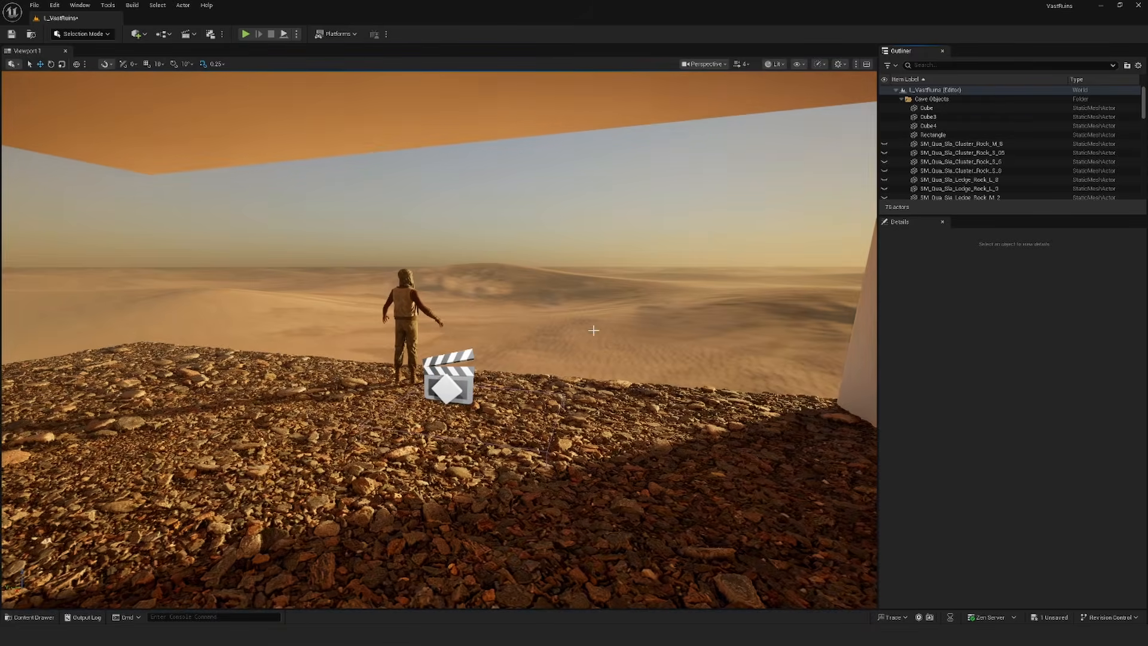
pyautogui.moveTo(593, 330)
pyautogui.mouseDown(button='right')
pyautogui.moveTo(519, 334)
pyautogui.moveTo(600, 326)
pyautogui.mouseUp(button='right')
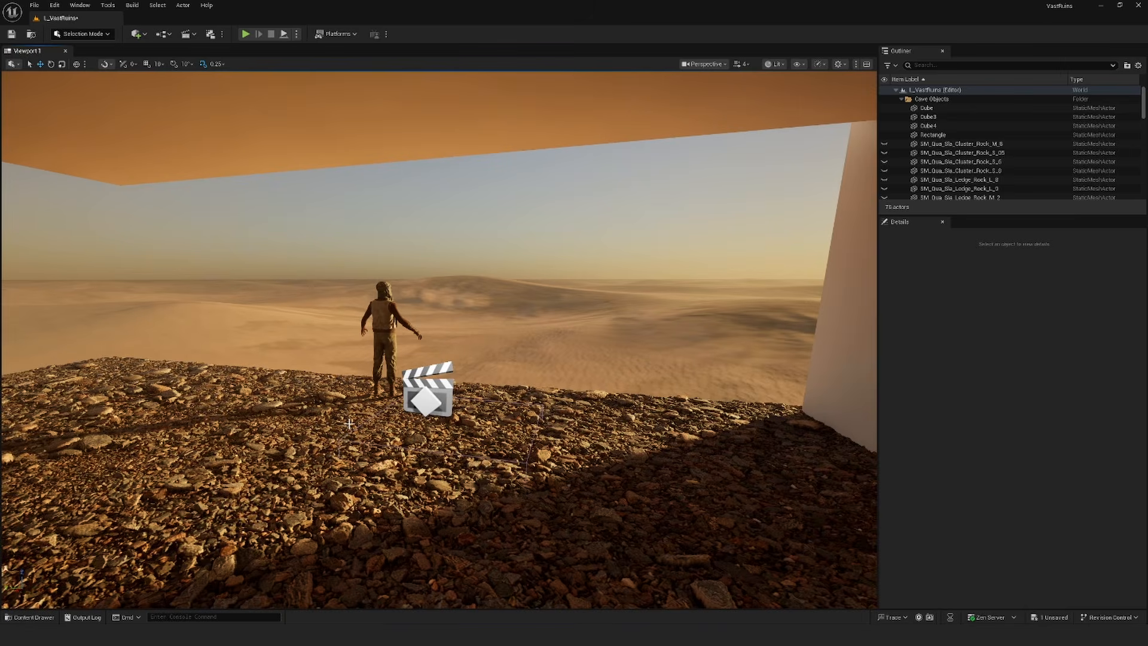
# Step: Collapse the Cave Objects folder and pilot the CineCameraActor from the Cinematic folder
pyautogui.click(902, 100)
pyautogui.click(924, 108)
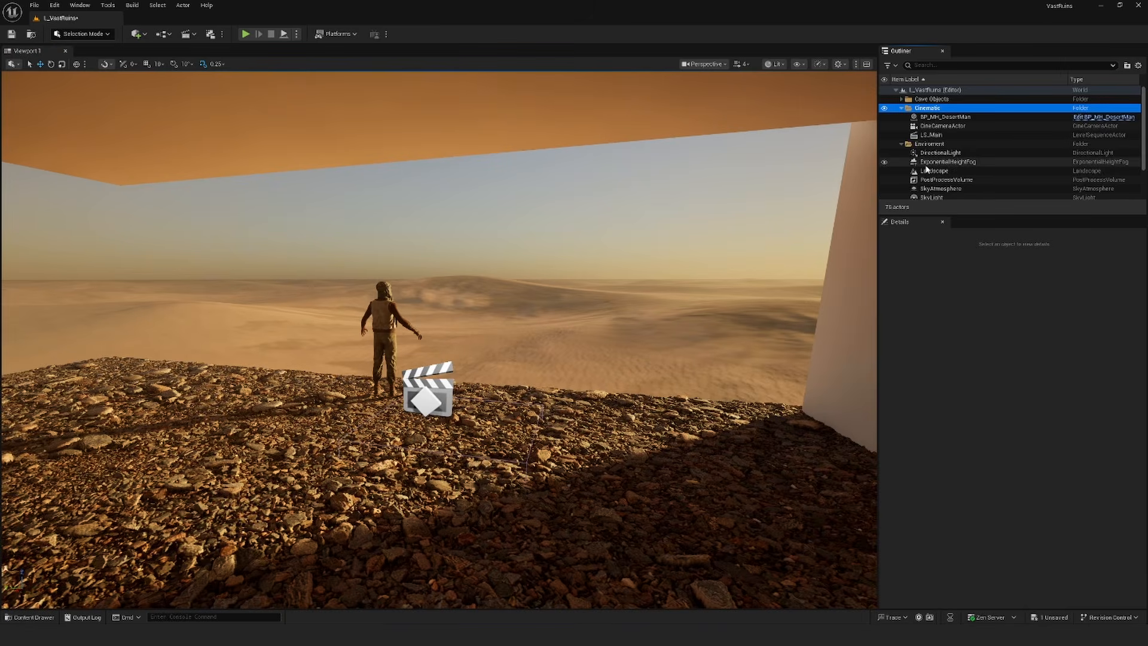
pyautogui.click(935, 127)
pyautogui.rightClick(952, 126)
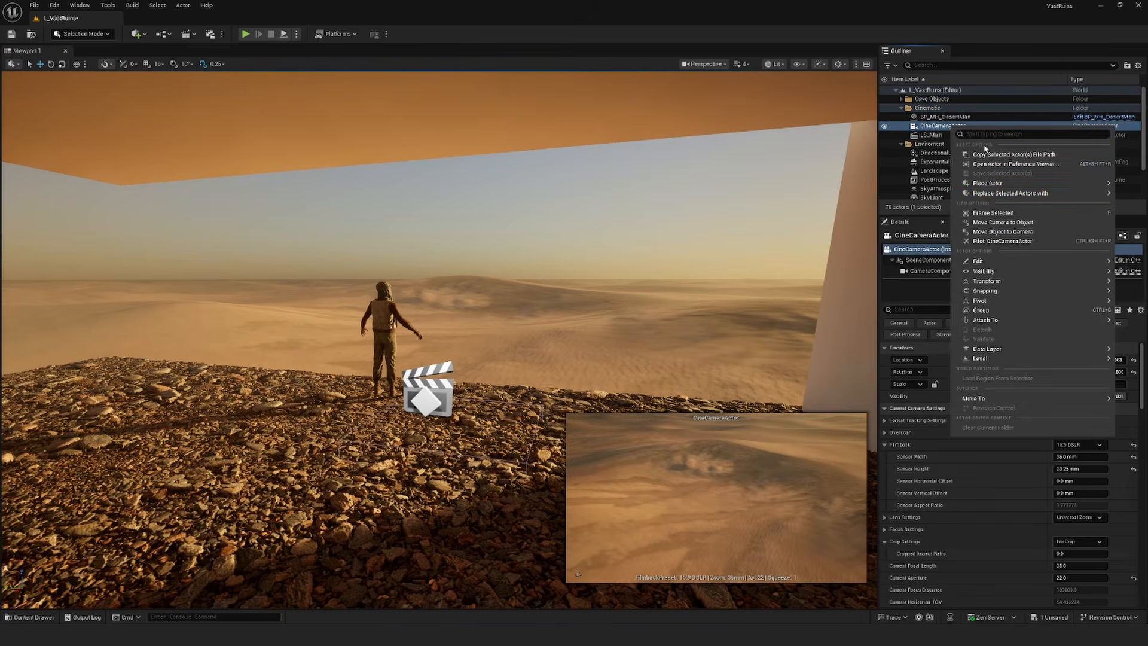
pyautogui.moveTo(988, 193)
pyautogui.click(998, 241)
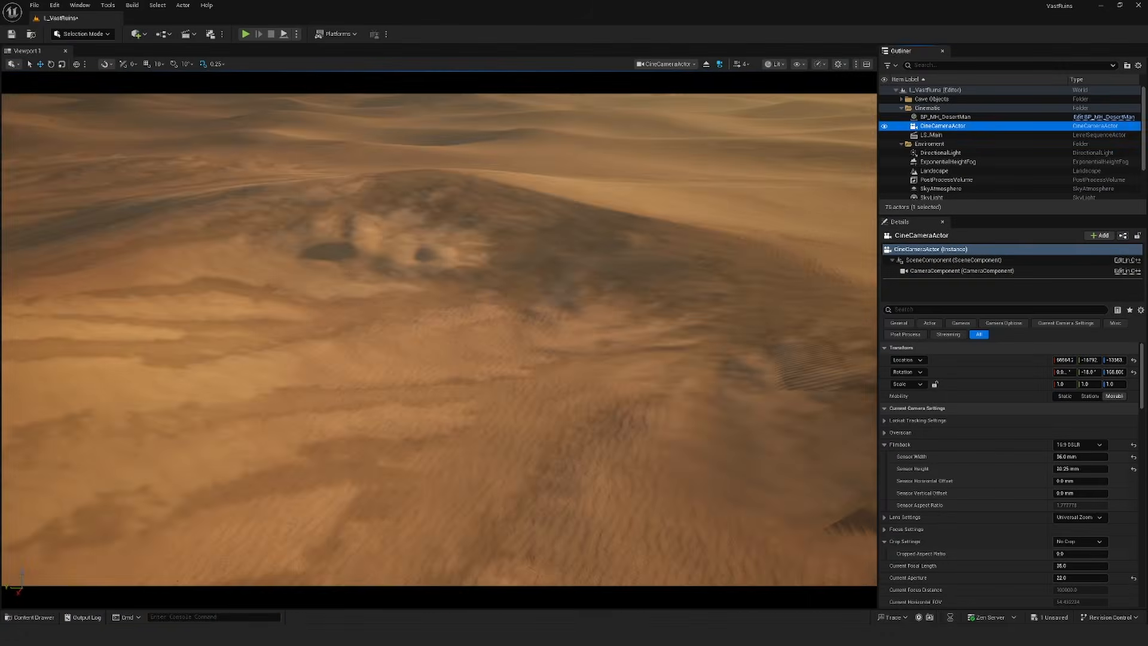
# Step: Fly the piloted camera to the cave entrance, reducing the camera speed to 0.7, and frame the desert character against the dunes
pyautogui.press('w')
pyautogui.moveTo(439, 340); pyautogui.dragTo(438, 216, button='right')
pyautogui.scroll(-5, 439, 339)
pyautogui.press('d')
pyautogui.scroll(-2, 440, 340)
pyautogui.press('d')
pyautogui.scroll(-1, 439, 339)
pyautogui.press('w')
pyautogui.moveTo(556, 319); pyautogui.dragTo(556, 319, button='right')
pyautogui.press('q')
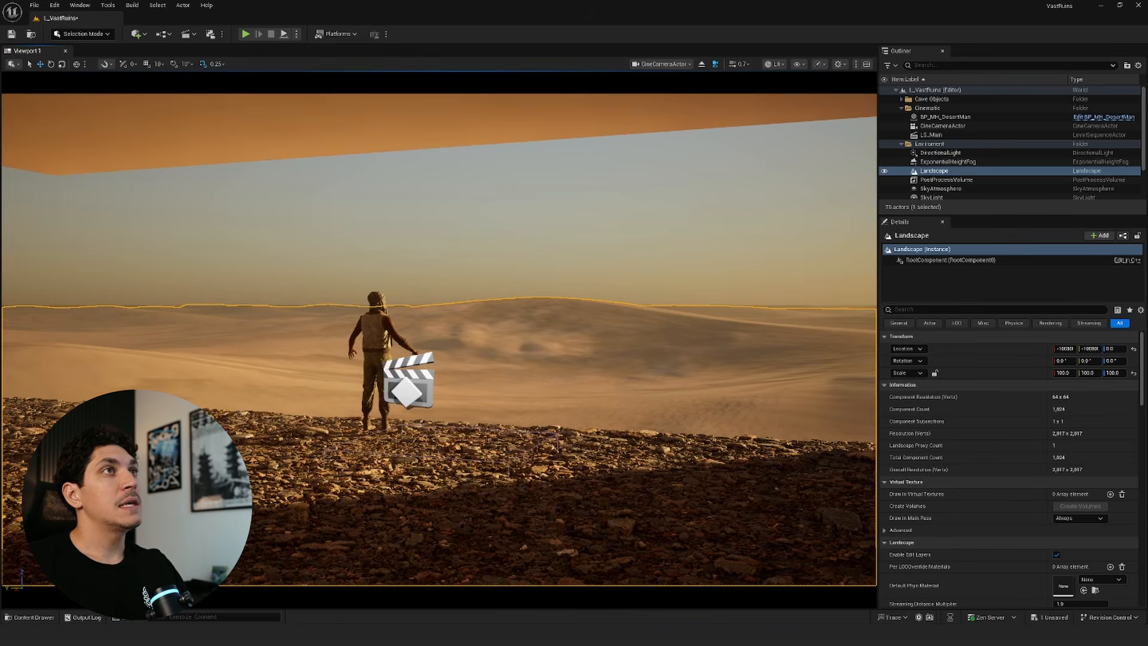
pyautogui.moveTo(562, 200); pyautogui.dragTo(589, 191, button='right')
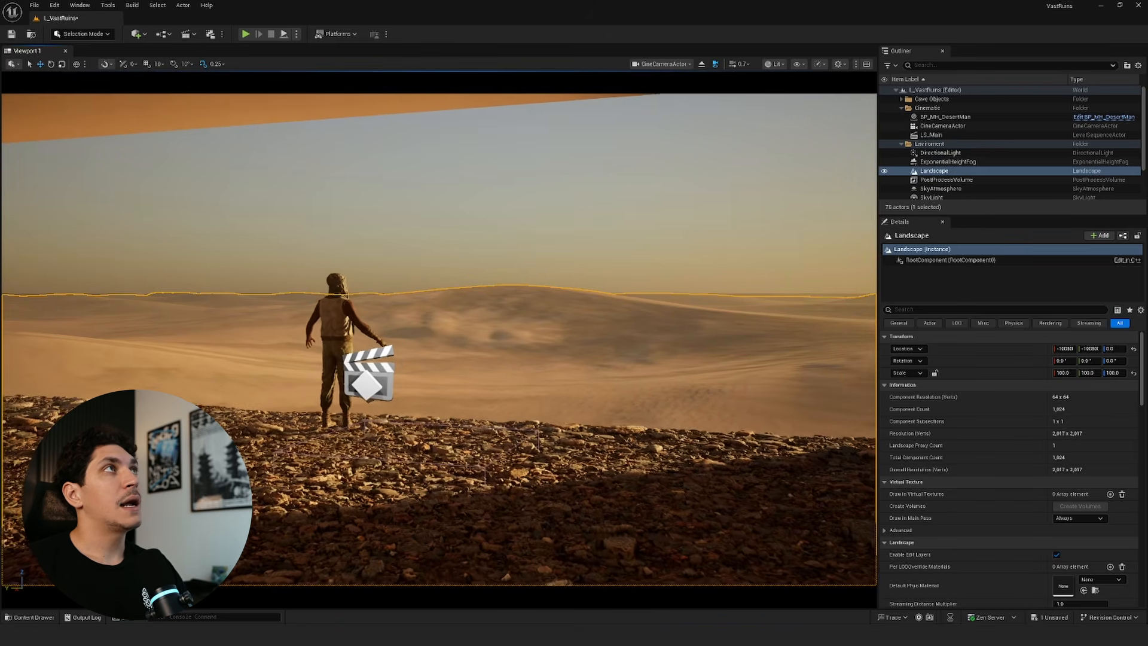
# Step: Open Fab, search for "goddess temple" and open the Goddess Temple Megascans Sample listing
pyautogui.click(80, 4)
pyautogui.click(100, 319)
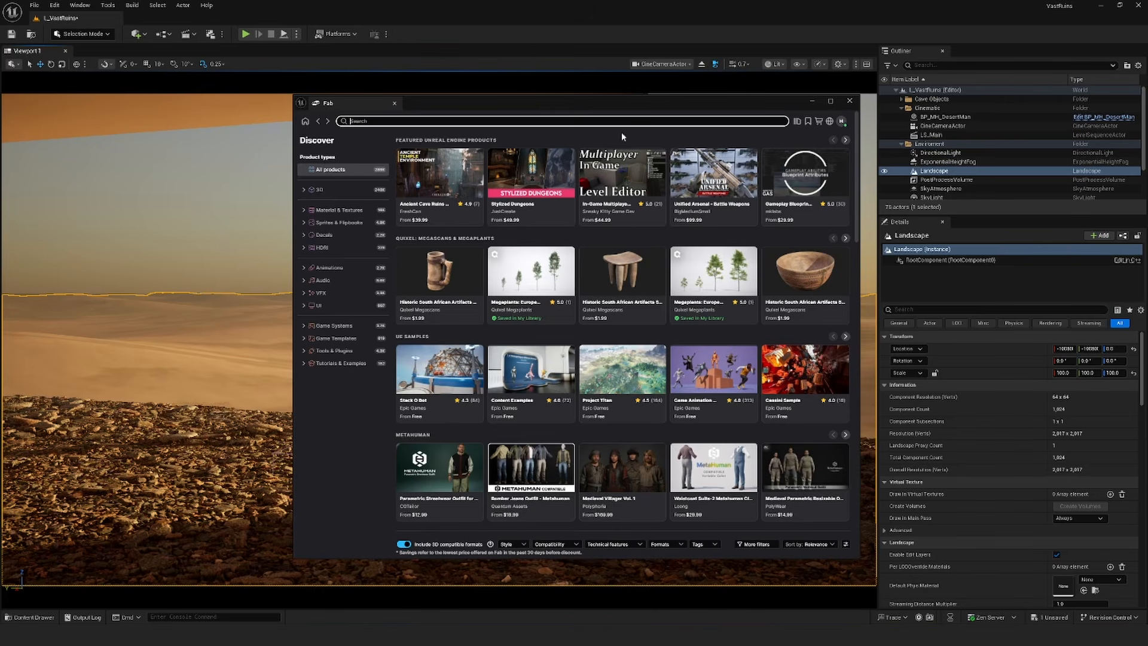
pyautogui.write('goddess temple')
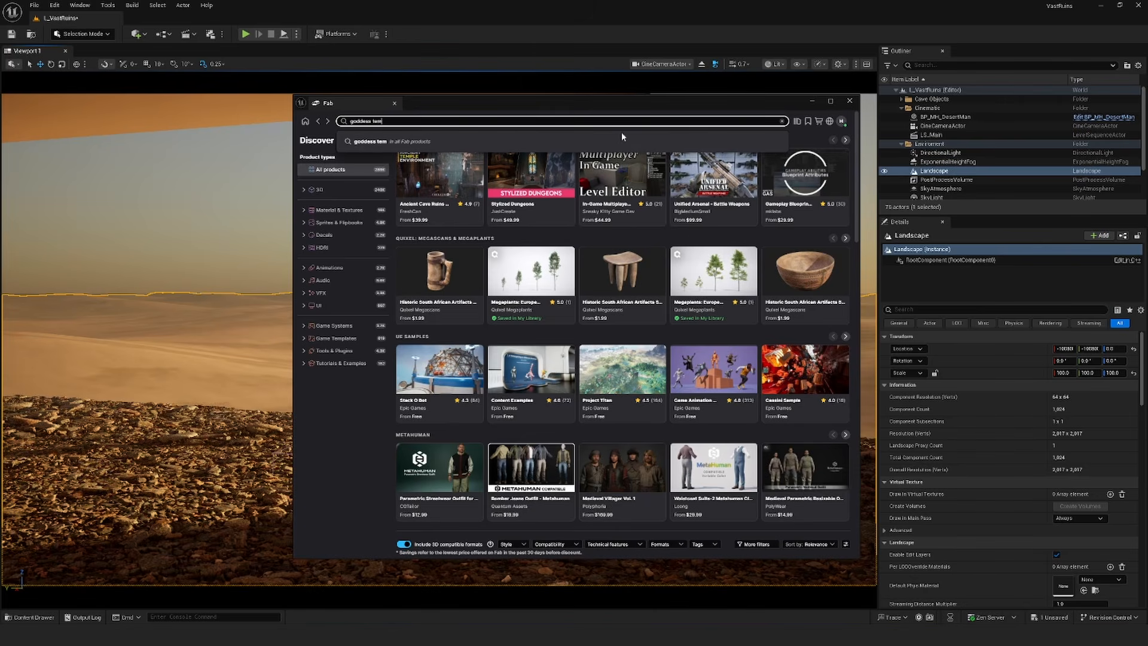
pyautogui.press('Return')
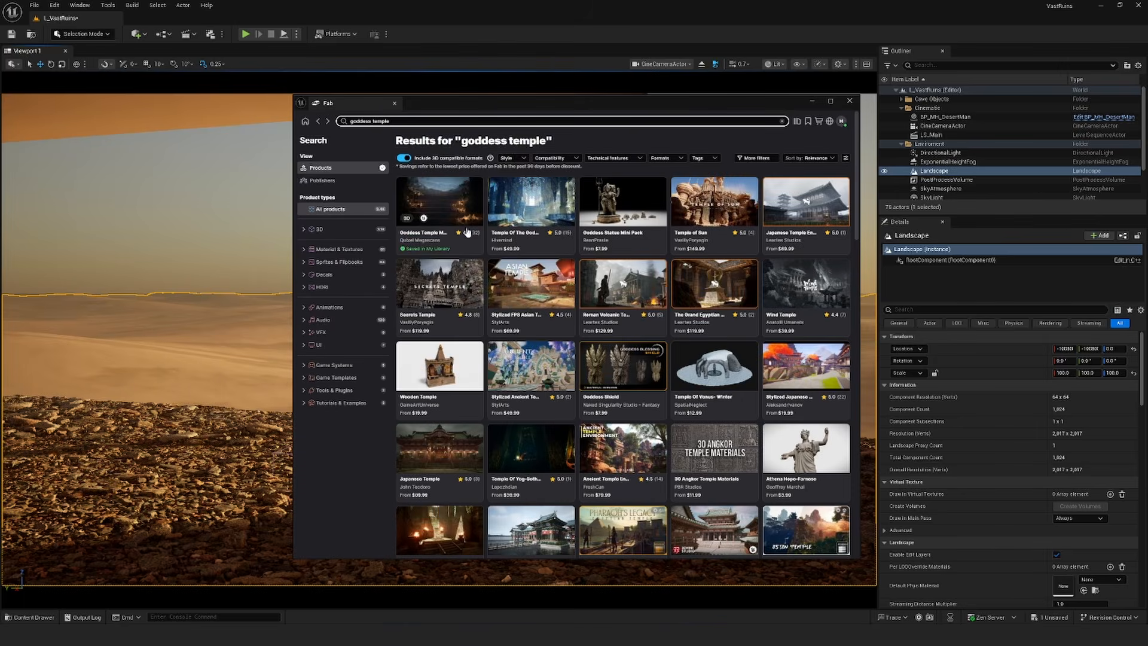
pyautogui.click(451, 240)
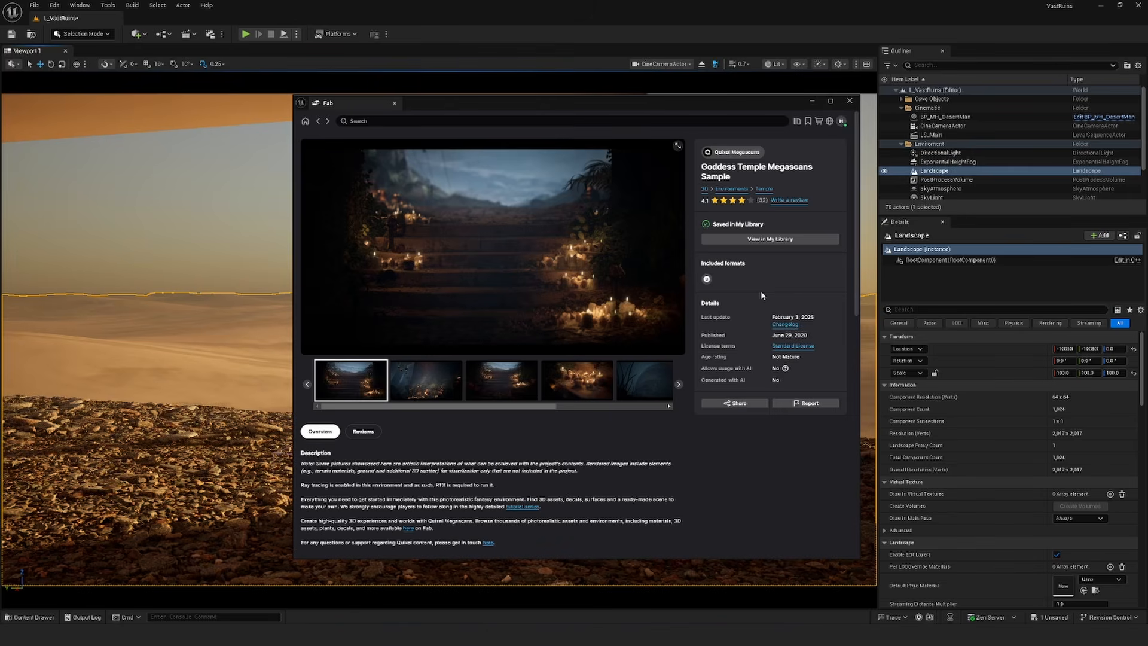
# Step: View the Goddess Temple gallery images and the African Slate Quarry listing, closing Fab when done
pyautogui.click(421, 380)
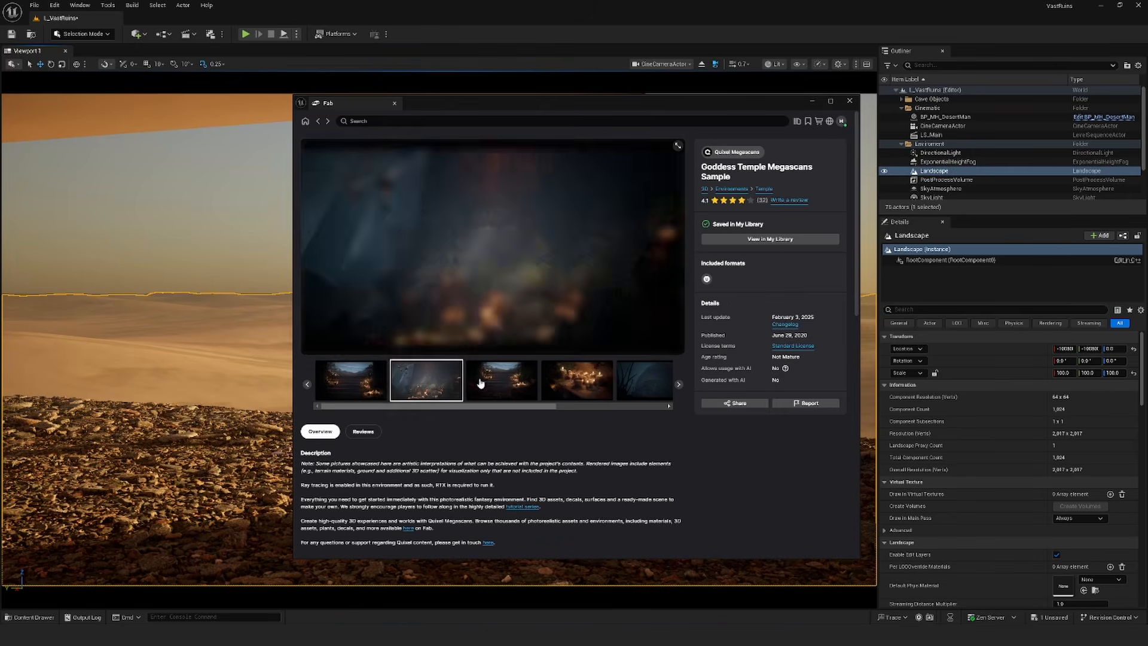
pyautogui.click(494, 381)
pyautogui.click(576, 386)
pyautogui.click(598, 386)
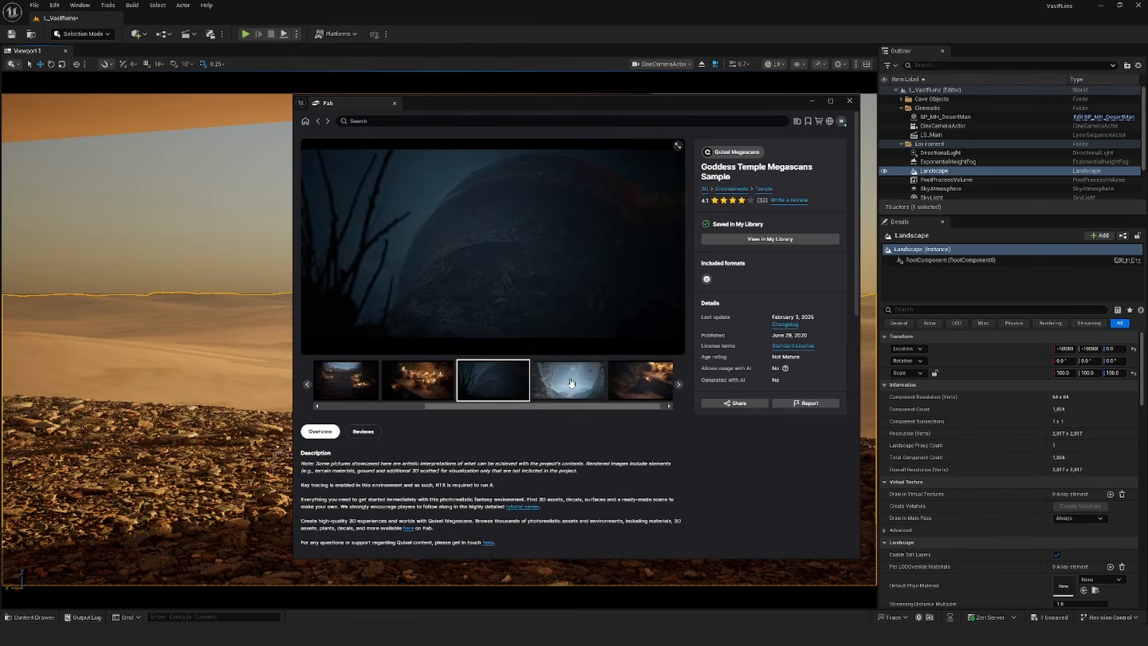
pyautogui.click(586, 388)
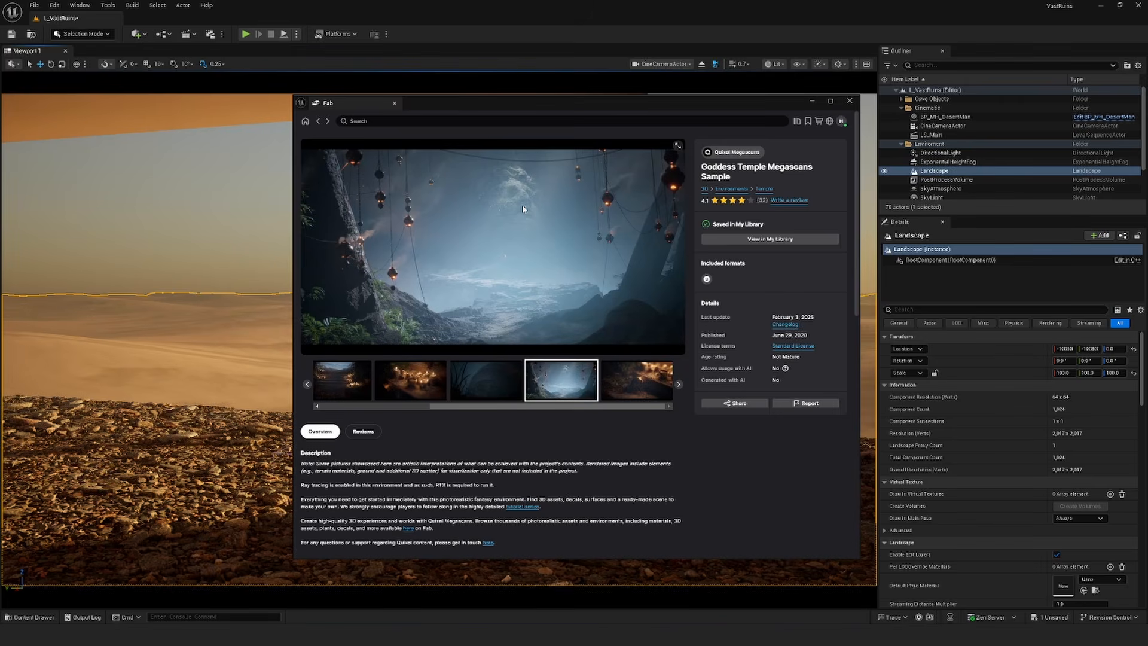
pyautogui.click(430, 123)
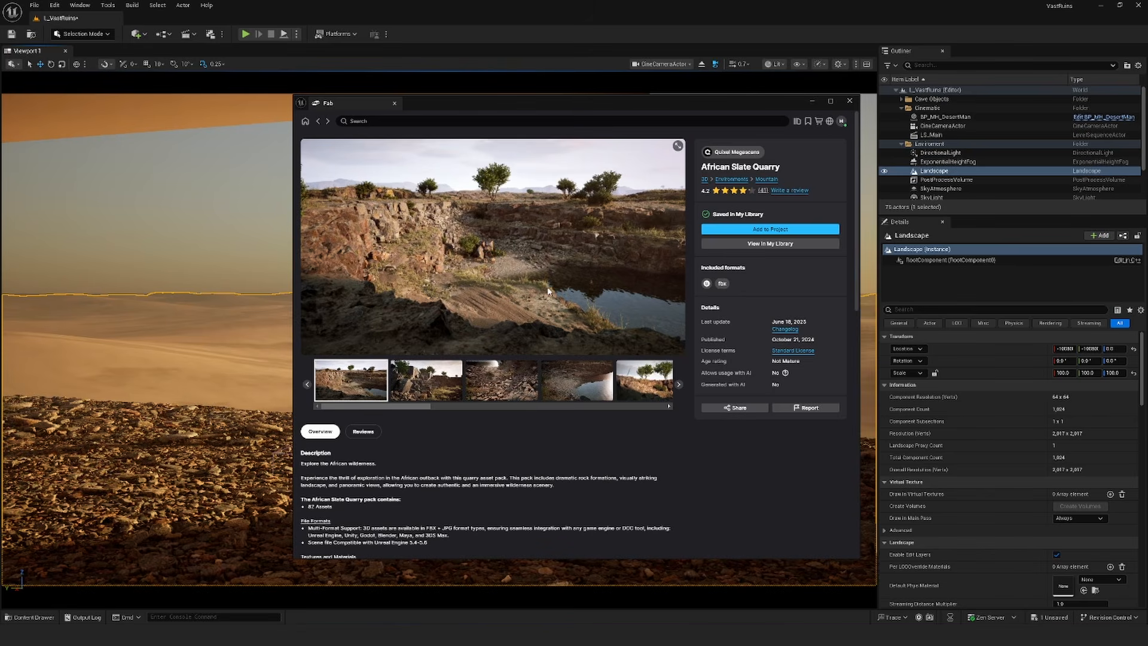
pyautogui.click(850, 101)
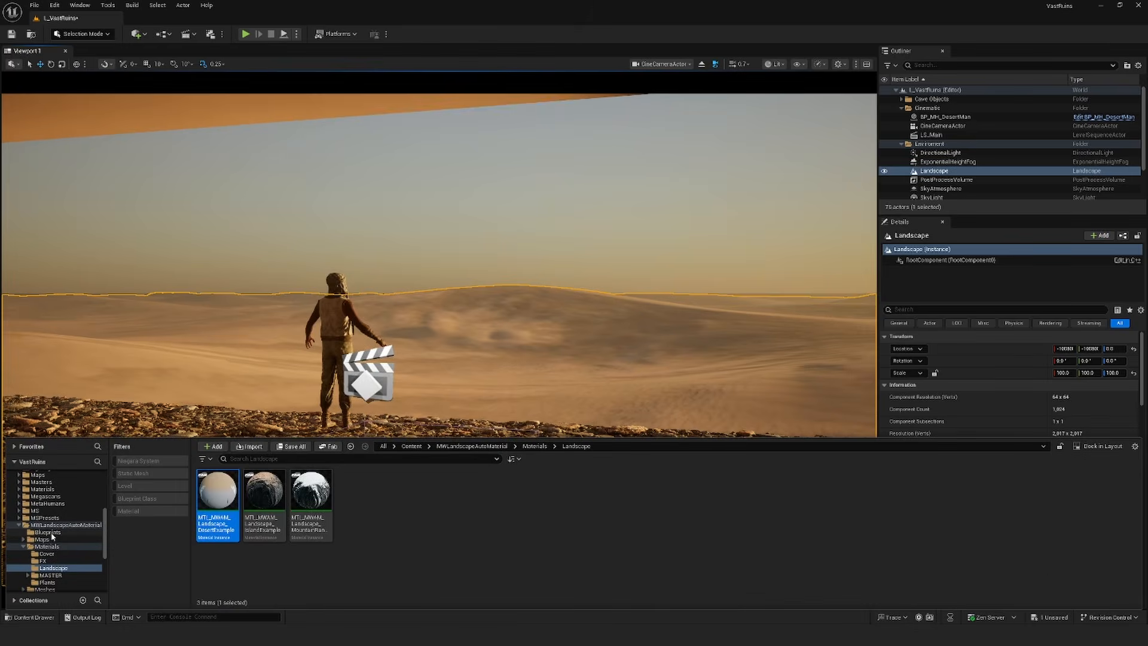
# Step: Open the Megascans folder in the project content
pyautogui.click(40, 525)
pyautogui.scroll(3, 42, 538)
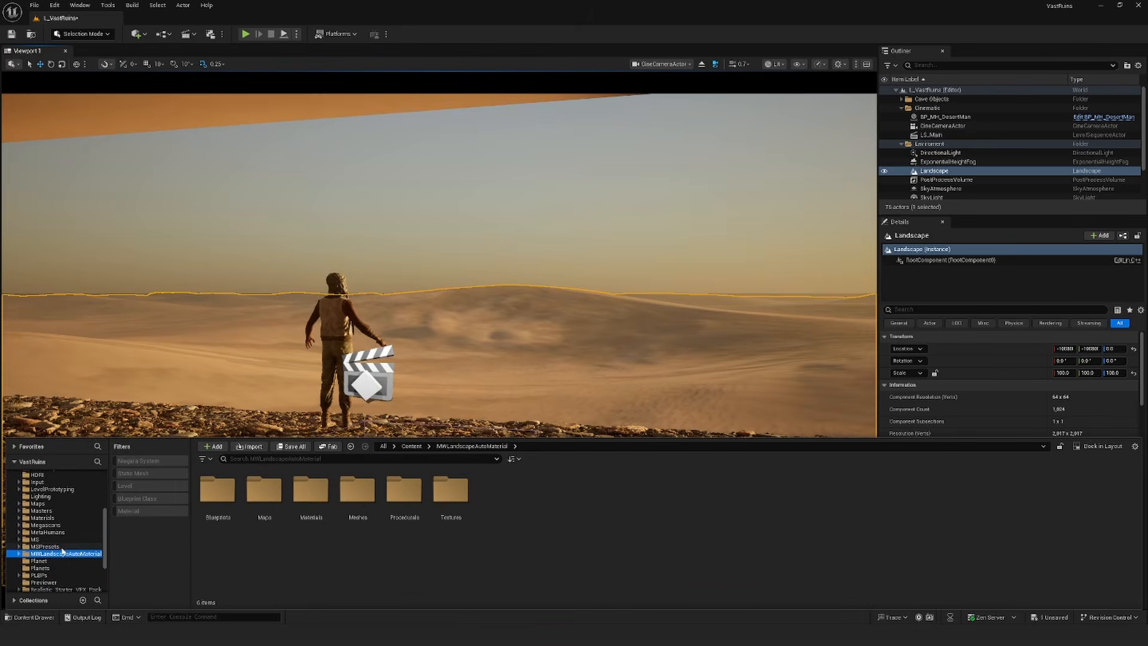
pyautogui.click(55, 533)
pyautogui.click(53, 525)
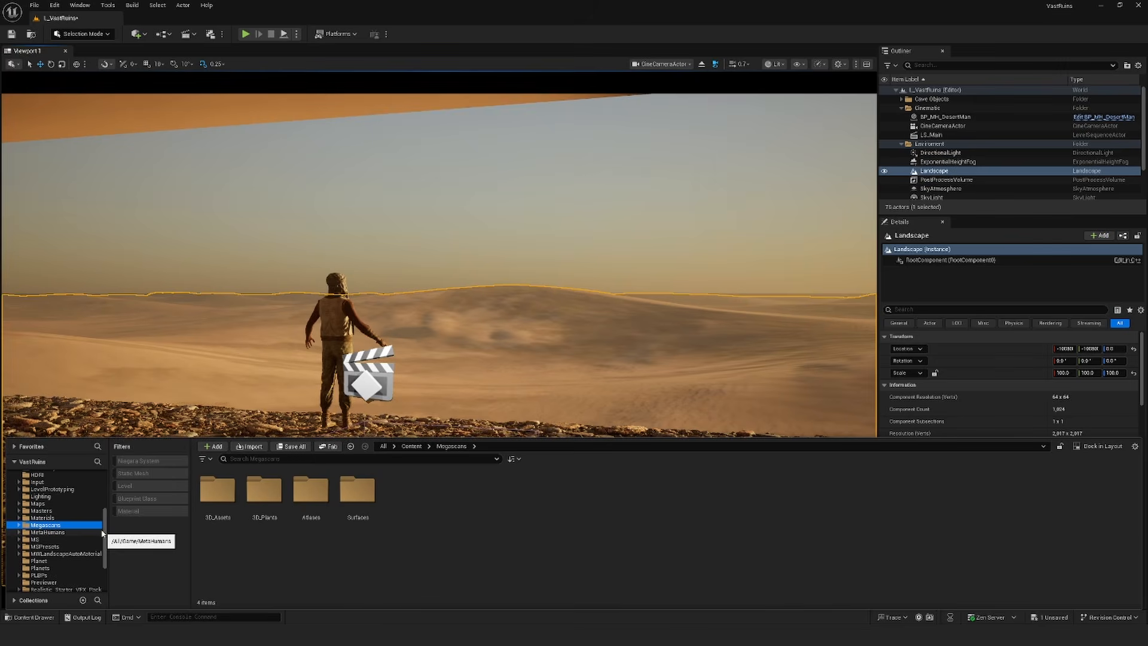
# Step: Start migrating the Megascans folder, and cancel at the request to save L_VastRuins
pyautogui.rightClick(48, 526)
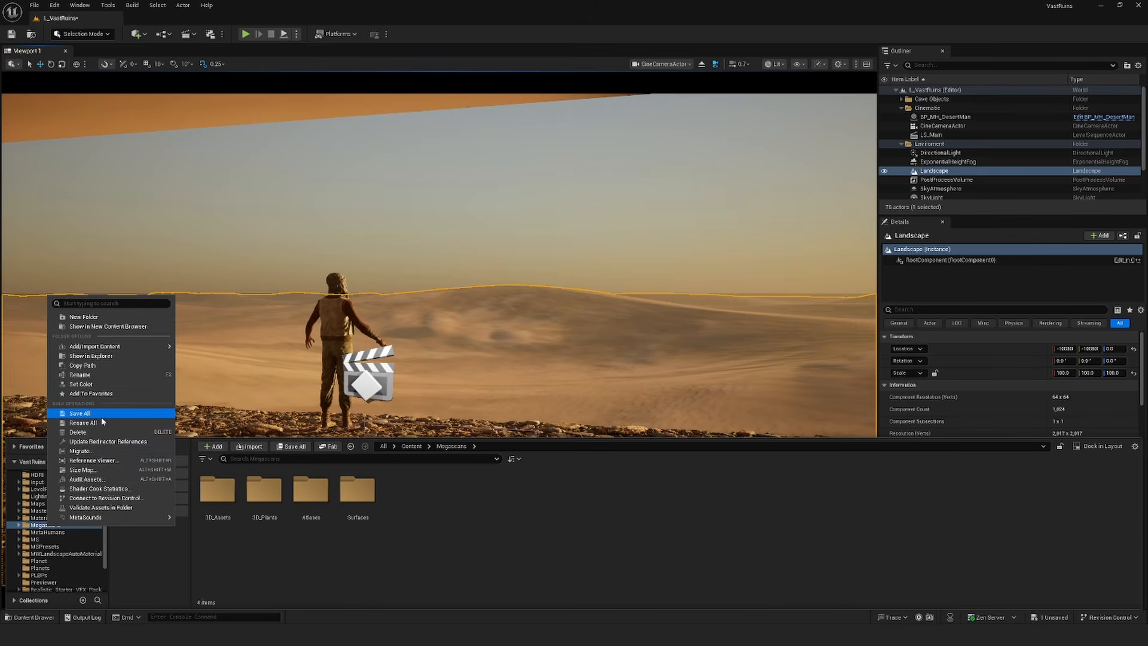
pyautogui.click(84, 452)
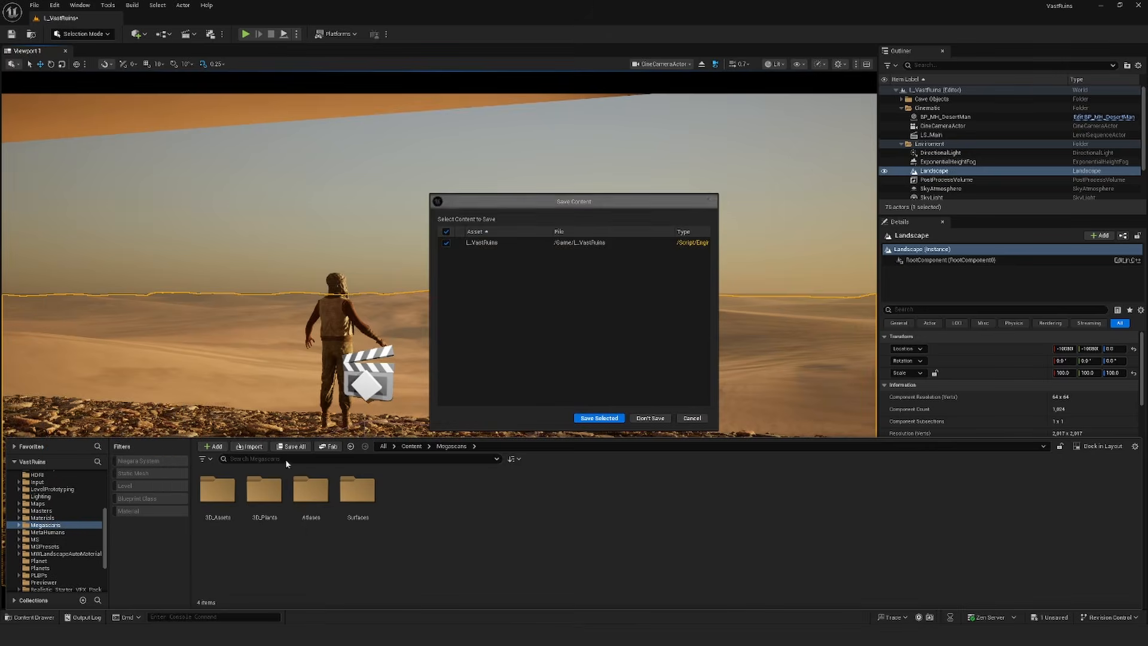
pyautogui.click(694, 415)
# Step: Start migrating the content folders from Masters through MetaHumans, saving L_VastRuins when asked
pyautogui.click(53, 511)
pyautogui.keyDown('shift'); pyautogui.click(42, 532); pyautogui.keyUp('shift')
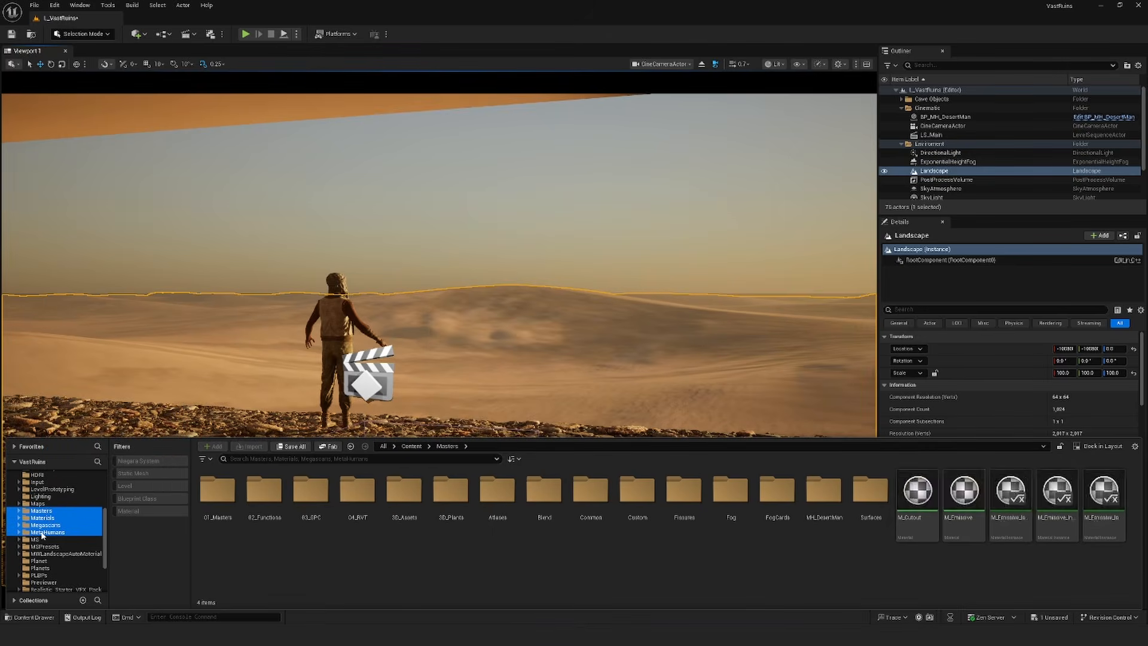
pyautogui.rightClick(51, 527)
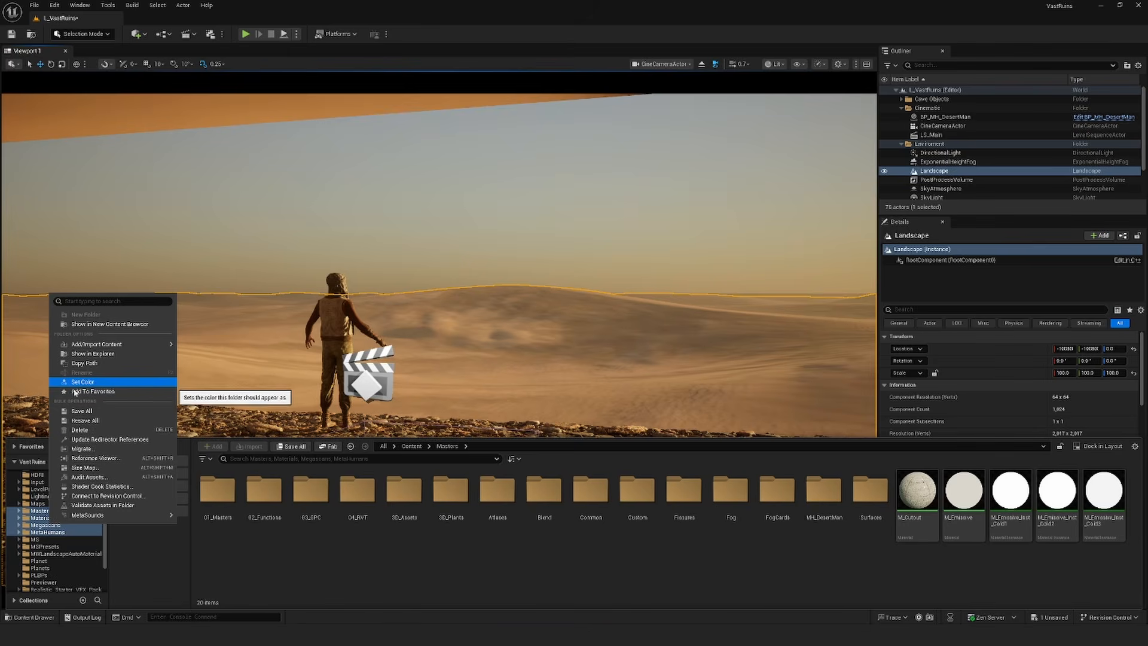
pyautogui.click(301, 557)
pyautogui.rightClick(80, 538)
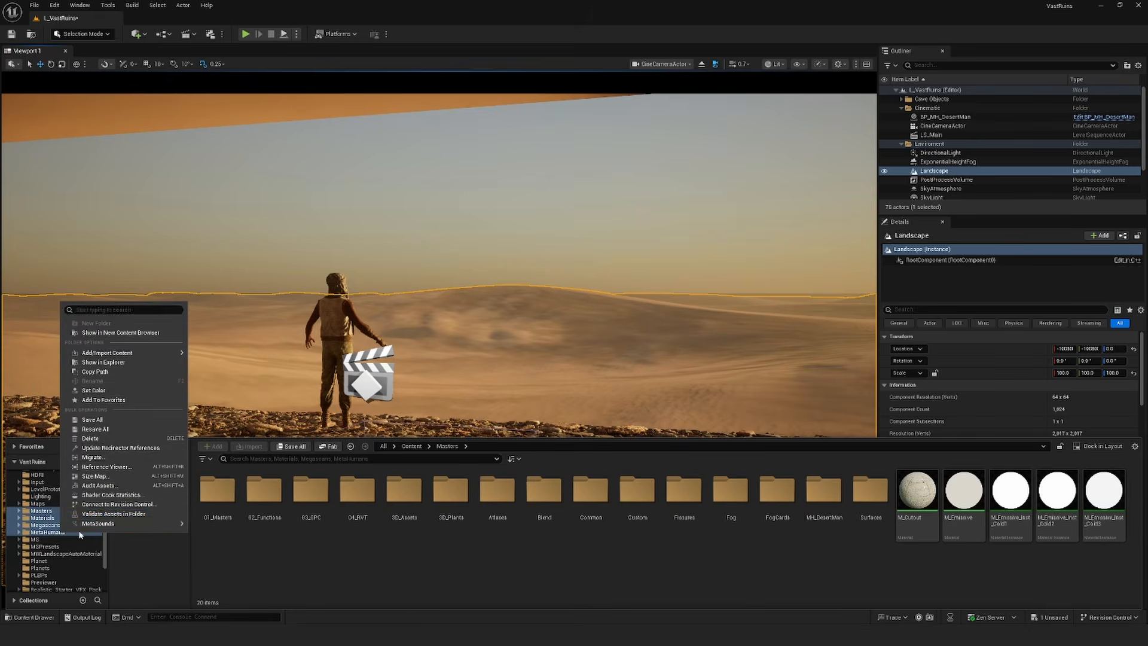
pyautogui.click(106, 460)
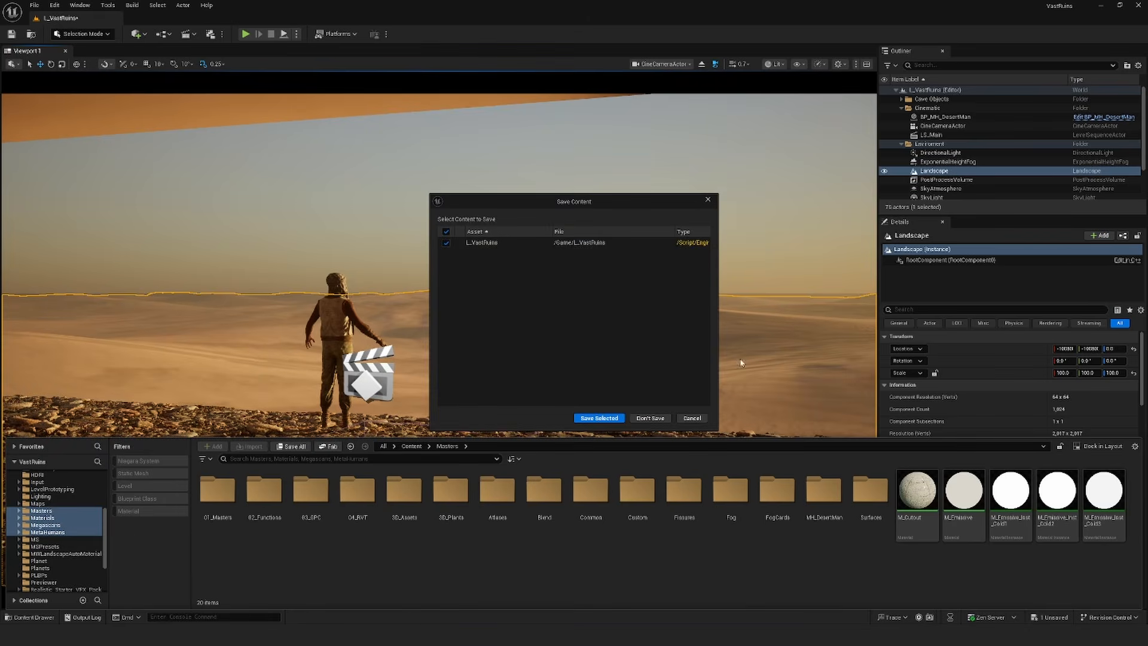
pyautogui.click(583, 418)
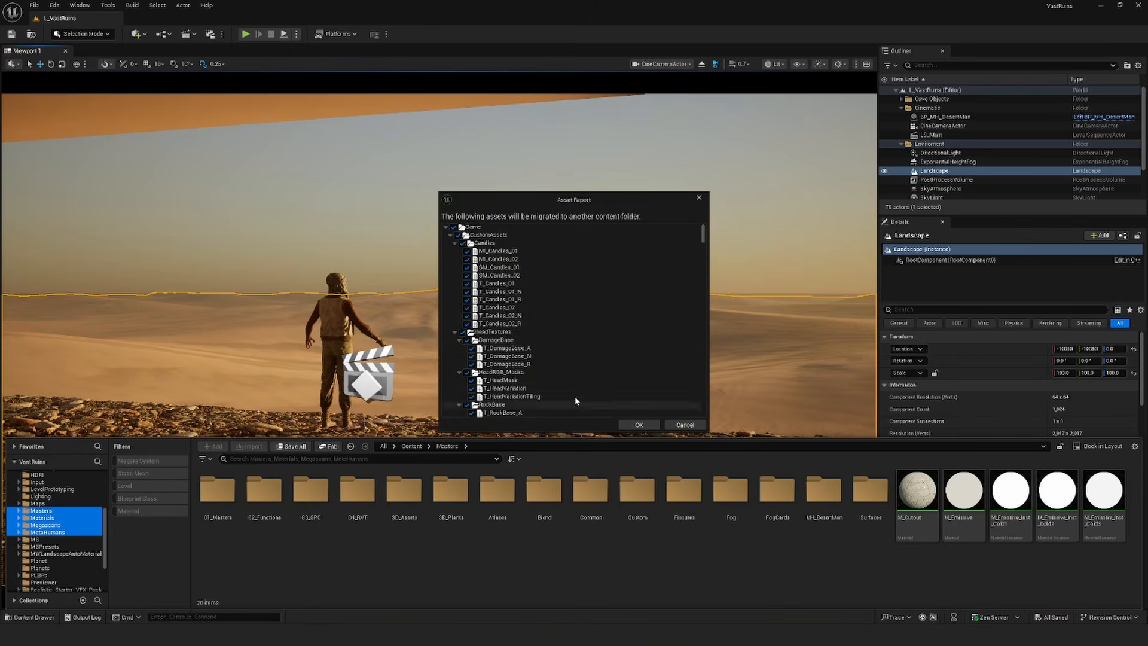
# Step: Review and accept the migration's asset report, and cancel at the choice of a destination Content folder
pyautogui.scroll(-10, 563, 347)
pyautogui.scroll(-6, 562, 354)
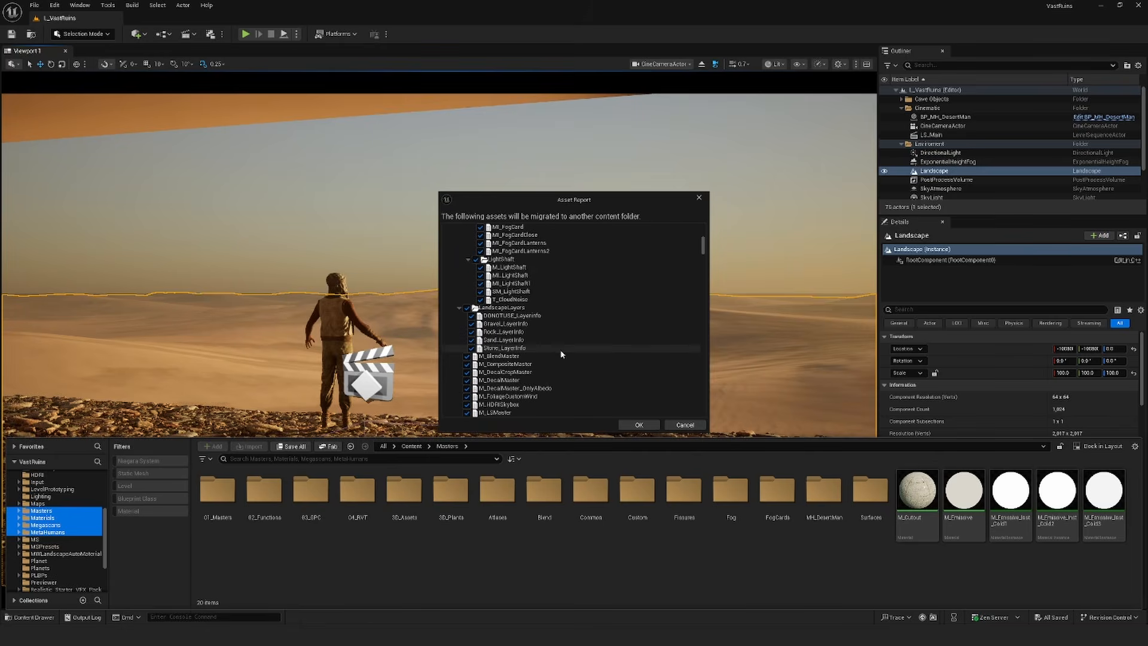
pyautogui.click(635, 425)
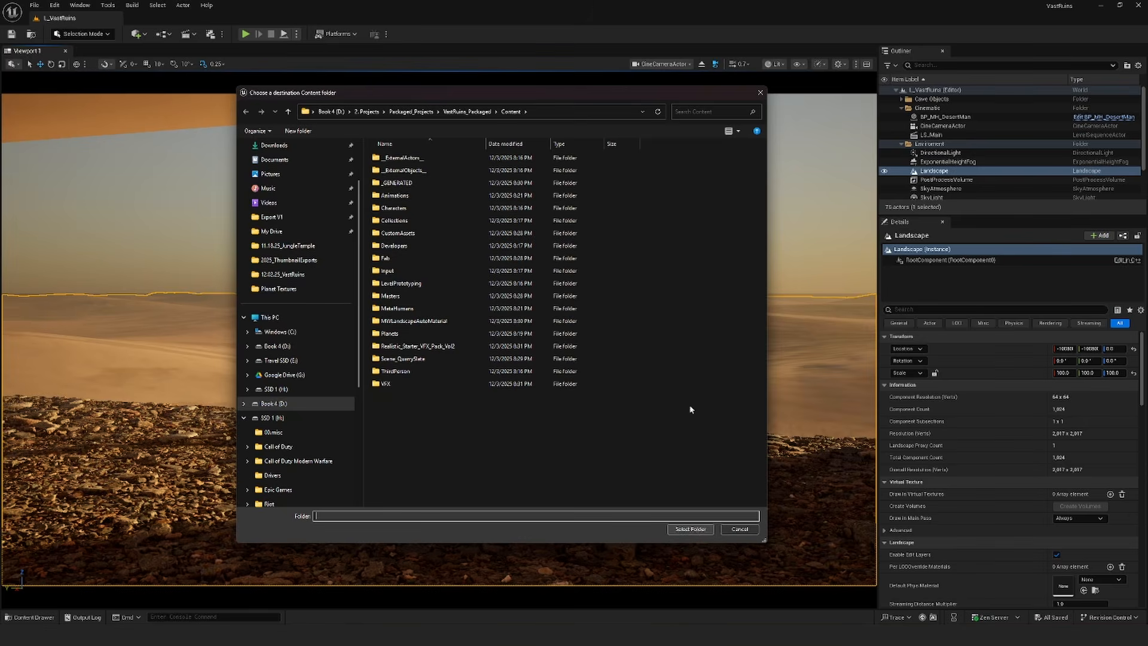
pyautogui.click(760, 92)
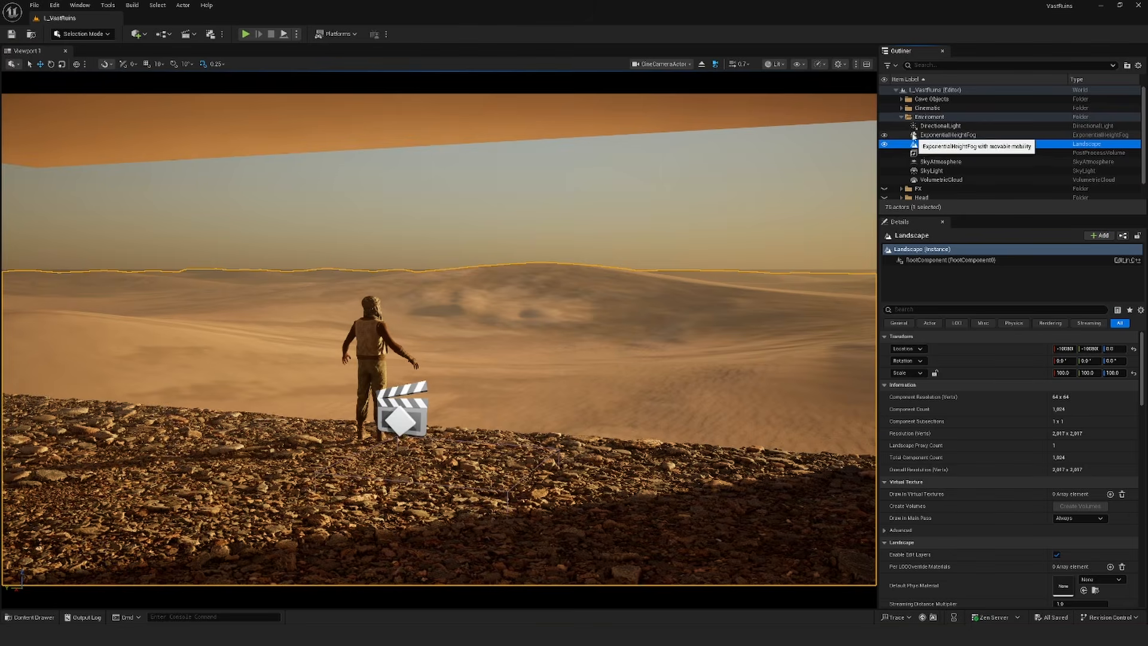
# Step: Make the Head and Cave Objects folders visible in the level
pyautogui.click(901, 108)
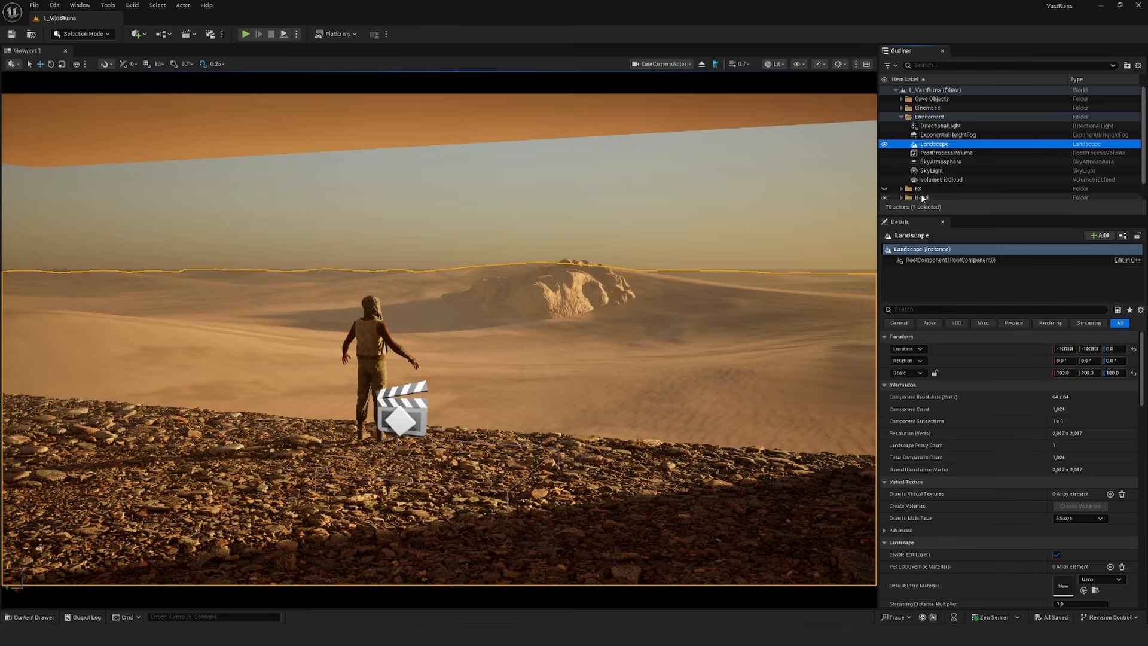
pyautogui.scroll(-2, 908, 183)
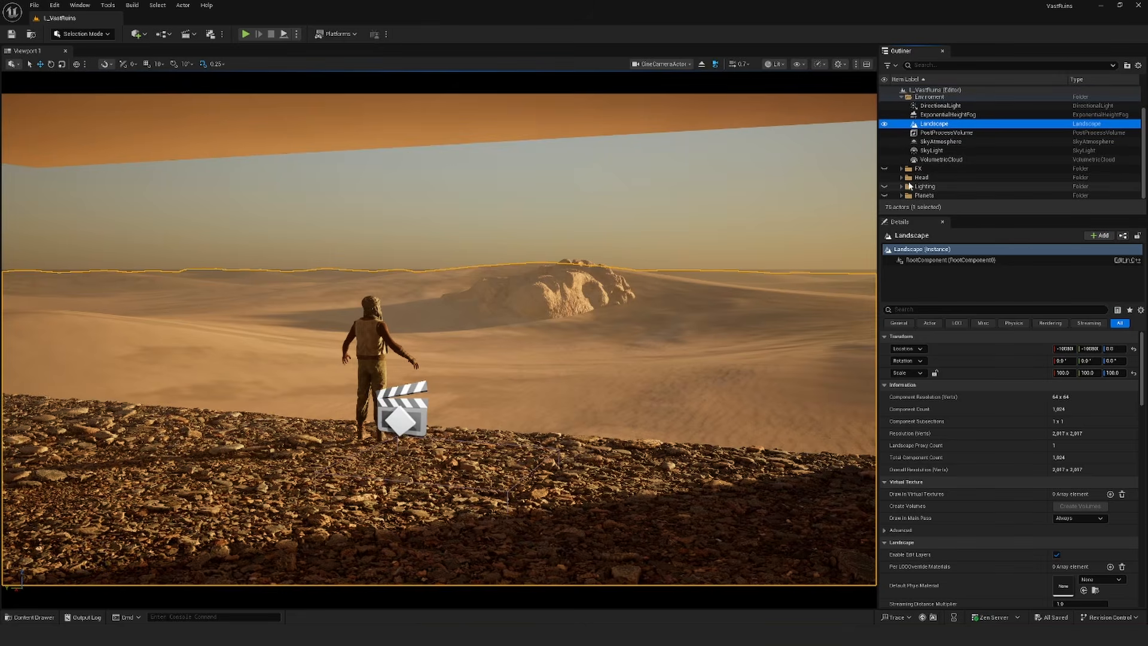
pyautogui.scroll(2, 896, 175)
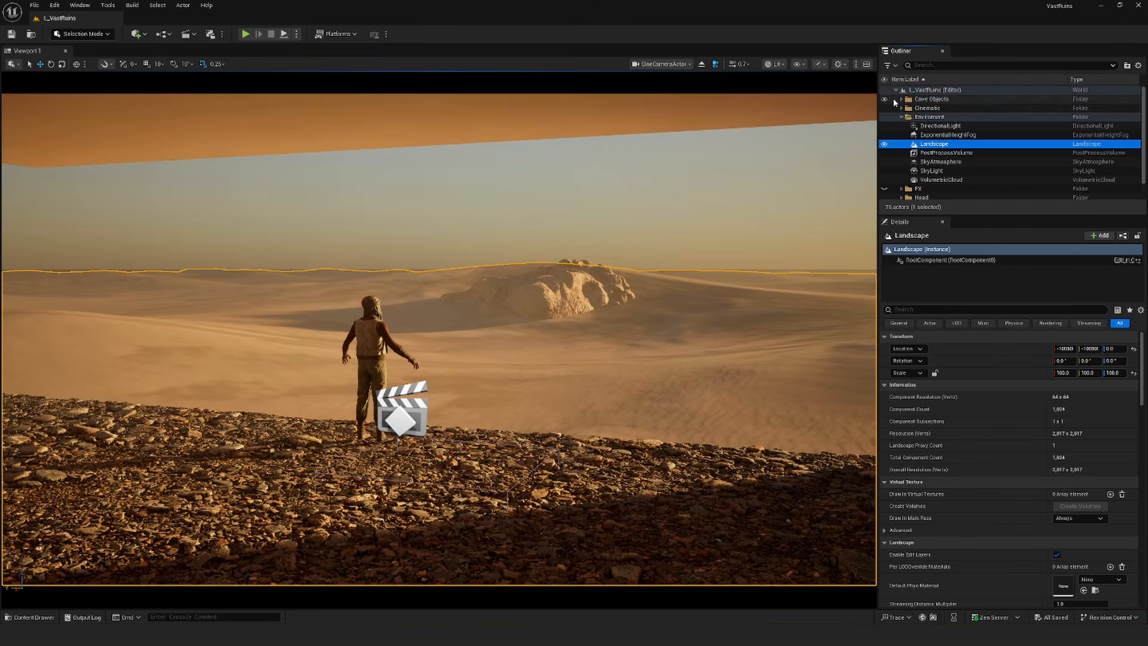
pyautogui.click(884, 99)
pyautogui.click(883, 99)
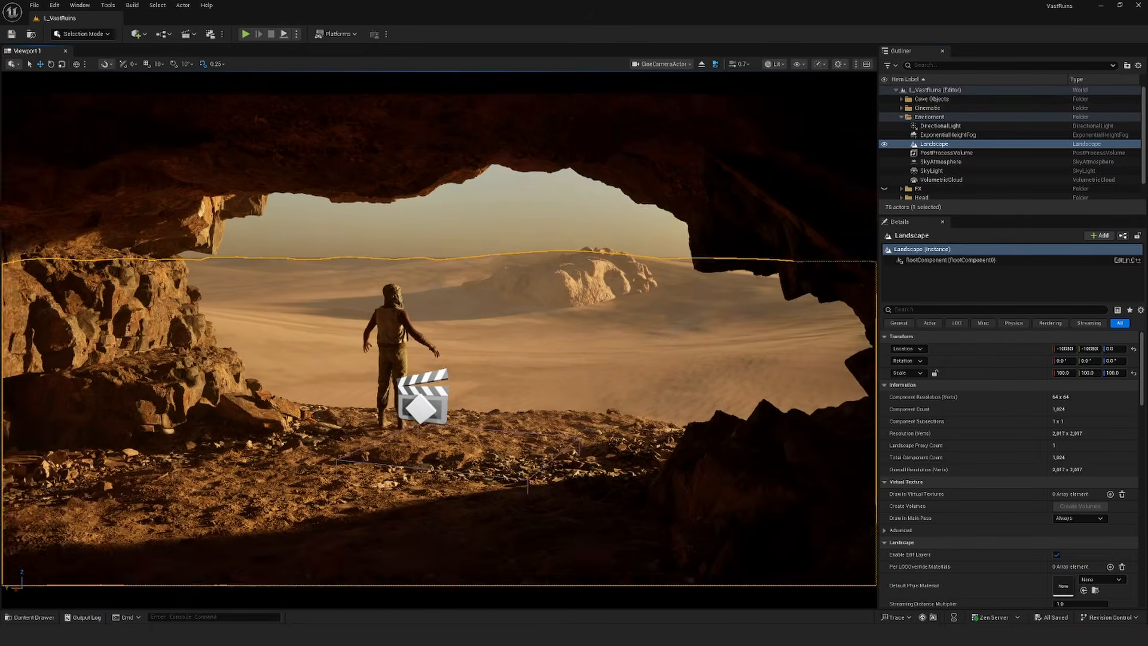
# Step: Try raising the two ledge rocks that form the cave floor behind the figure, and undo the move
pyautogui.moveTo(598, 311); pyautogui.dragTo(598, 278, button='middle')
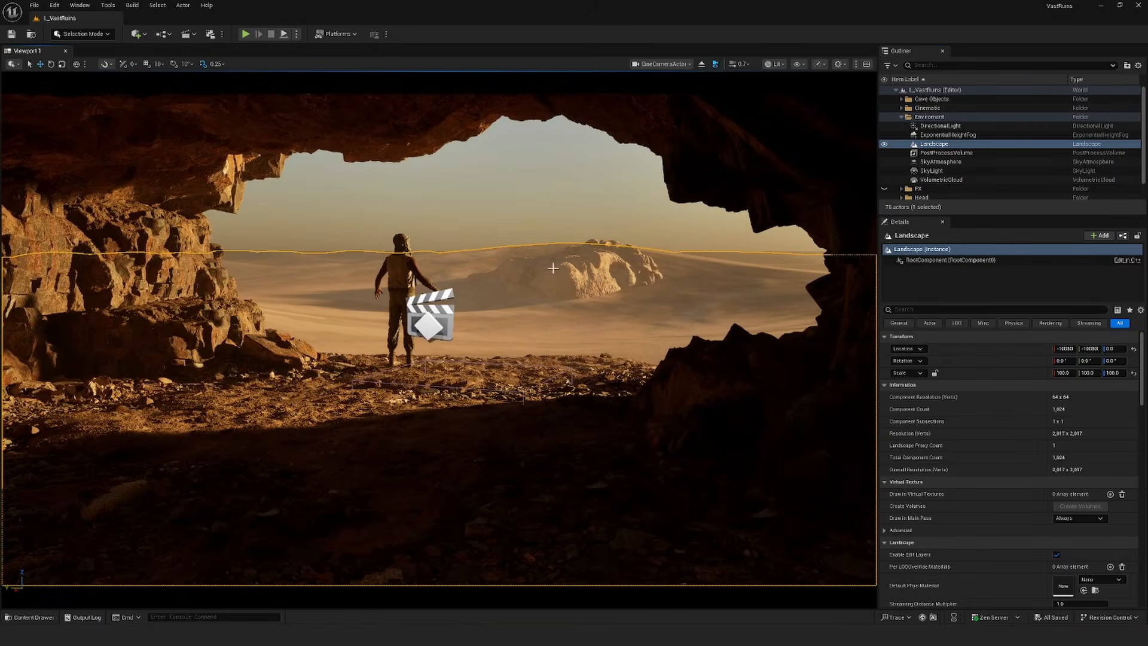
pyautogui.click(487, 377)
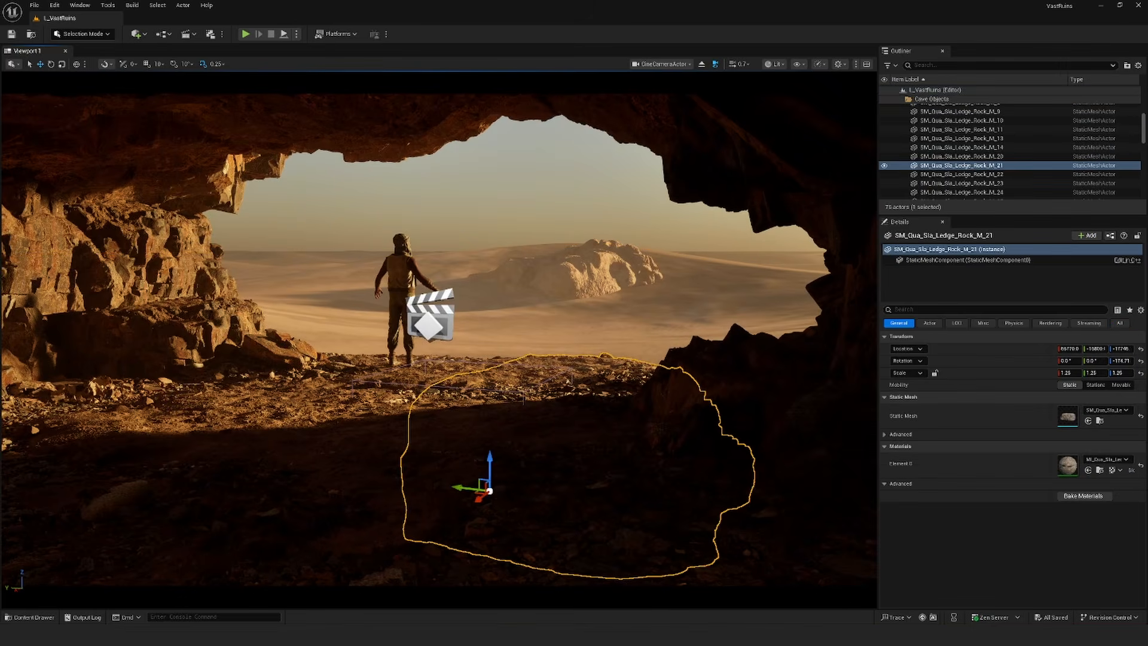
pyautogui.click(455, 374)
pyautogui.keyDown('ctrl'); pyautogui.click(562, 369); pyautogui.keyUp('ctrl')
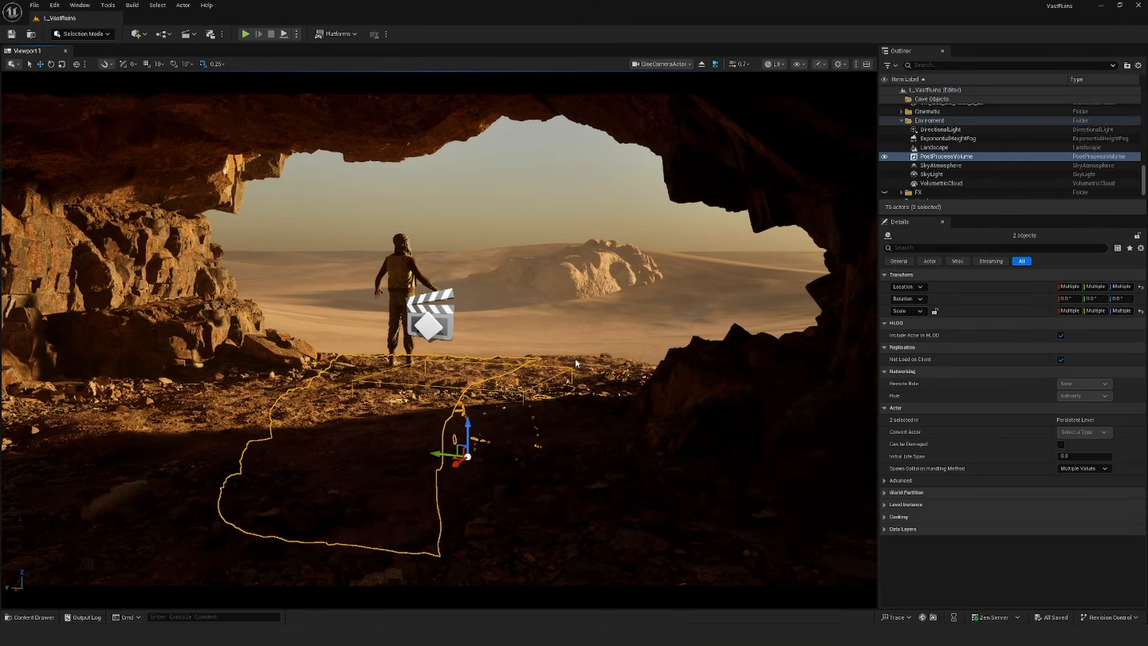
pyautogui.keyDown('ctrl'); pyautogui.click(577, 363); pyautogui.keyUp('ctrl')
pyautogui.moveTo(494, 455); pyautogui.dragTo(566, 342)
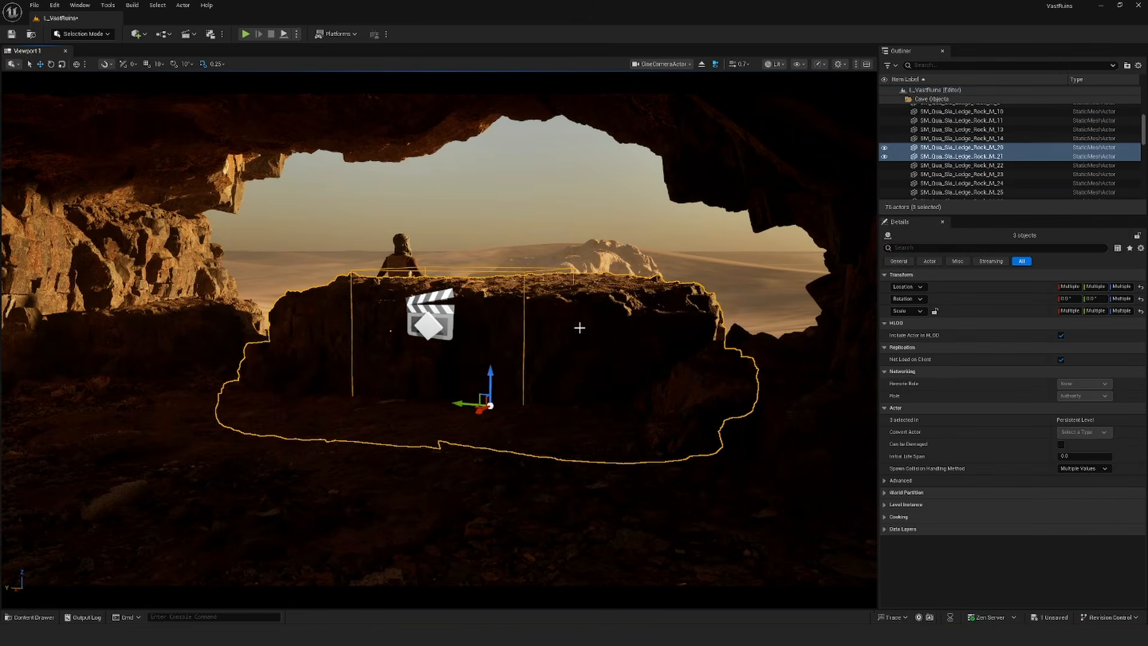
pyautogui.hotkey('ctrl', 'z')
pyautogui.hotkey('ctrl', 'z')
# Step: Hide the Cave Objects folder except for Cube, Cube3, Cube4 and the Rectangle ground mesh
pyautogui.scroll(-3, 1119, 142)
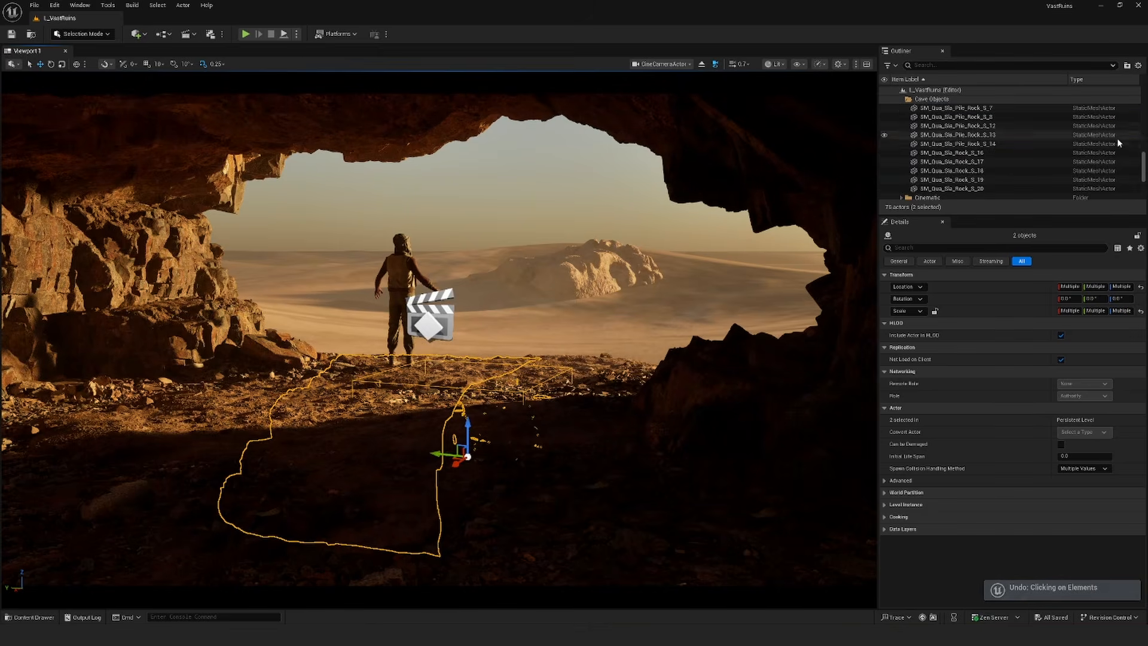
pyautogui.scroll(5, 1119, 142)
pyautogui.click(885, 101)
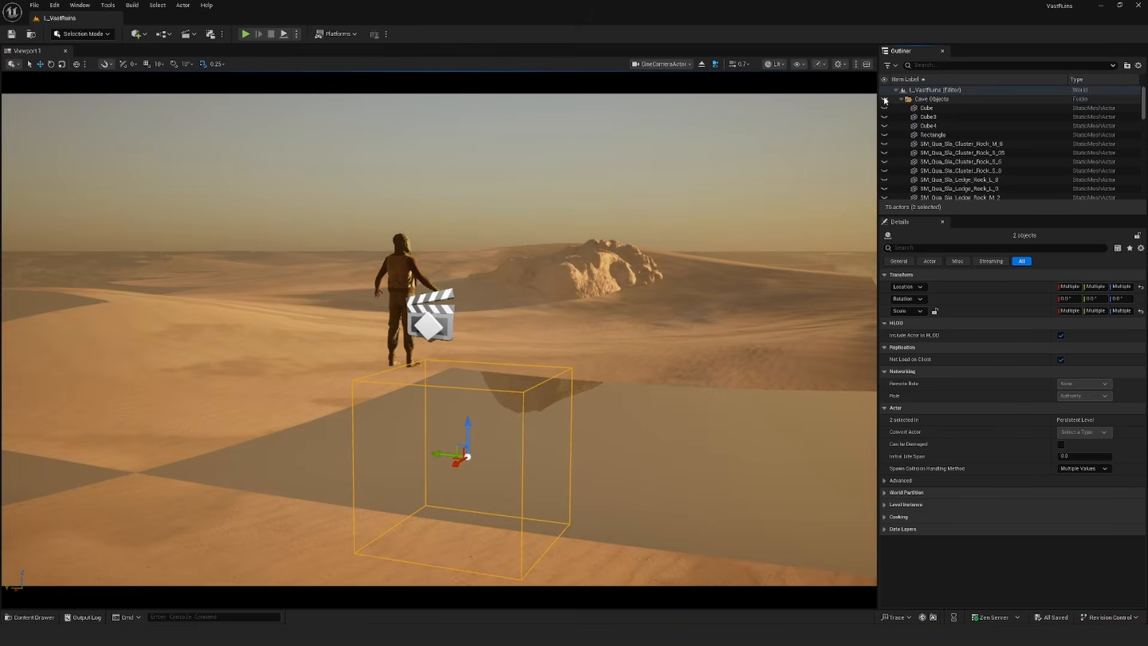
pyautogui.click(886, 109)
pyautogui.click(885, 118)
pyautogui.click(886, 127)
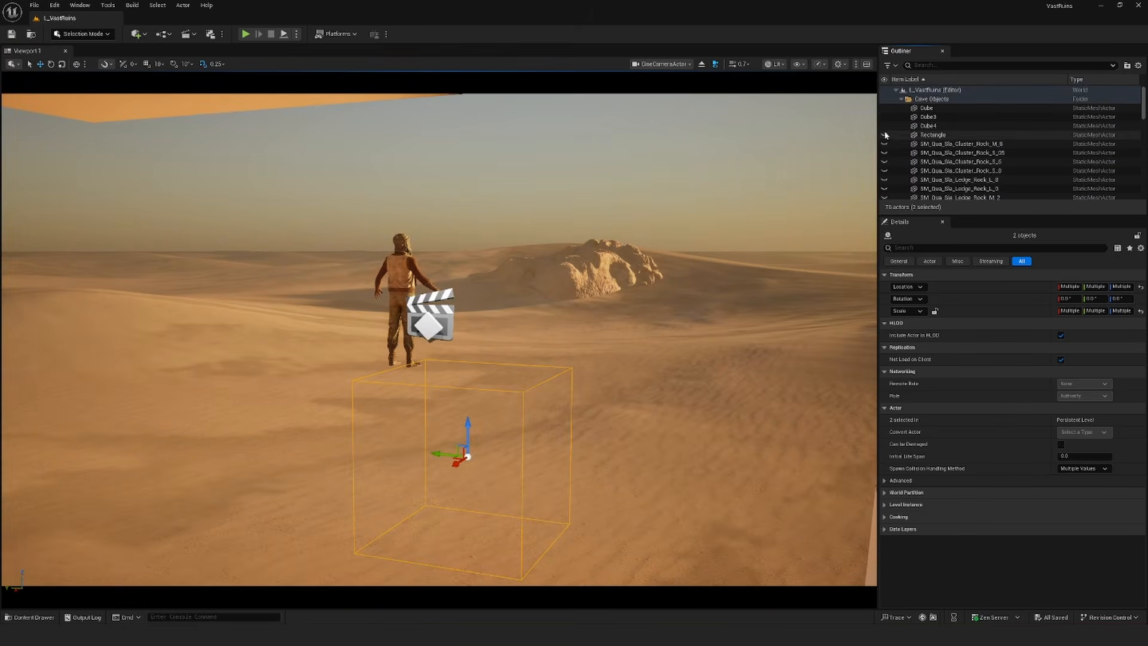
pyautogui.click(886, 136)
# Step: Inspect the Rectangle ground mesh and its assigned rock material instance around the figure
pyautogui.moveTo(439, 311)
pyautogui.mouseDown(button='right')
pyautogui.moveTo(439, 383)
pyautogui.moveTo(439, 314)
pyautogui.mouseUp(button='right')
pyautogui.click(515, 416)
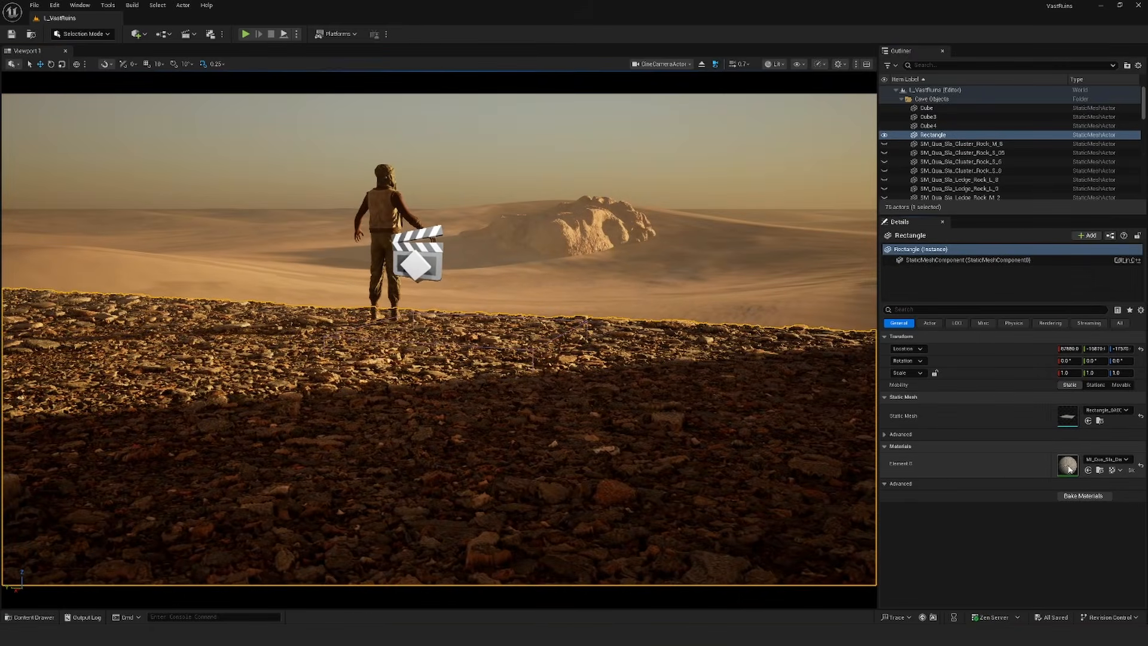
pyautogui.doubleClick(1069, 467)
pyautogui.click(1135, 62)
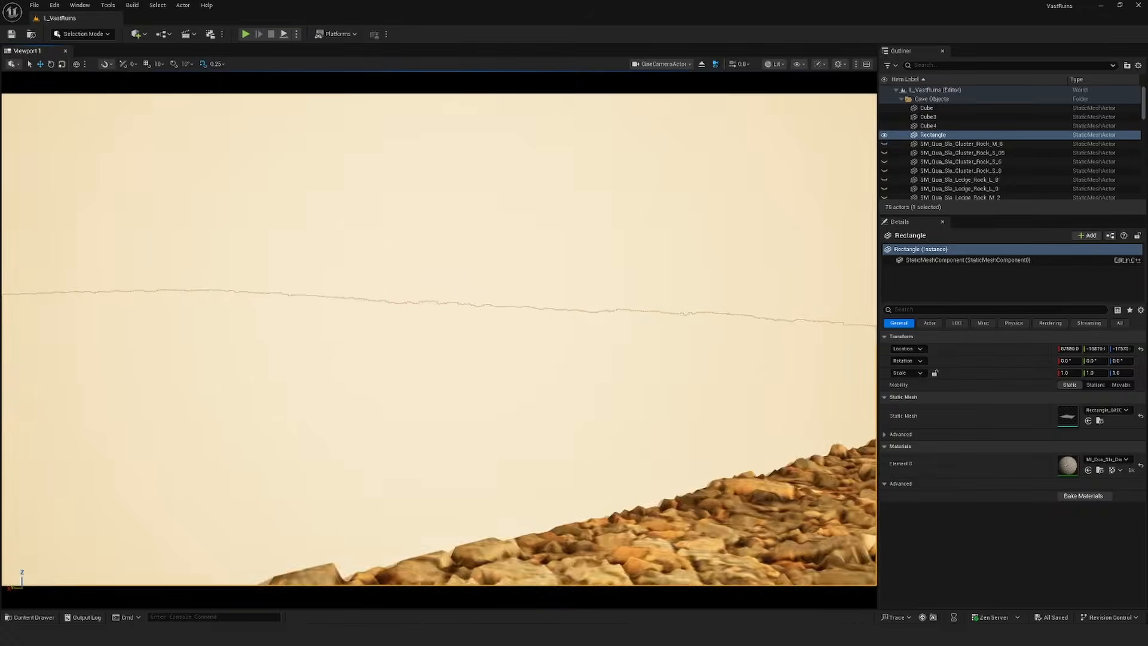
pyautogui.moveTo(815, 299); pyautogui.dragTo(815, 300, button='right')
pyautogui.click(1145, 117)
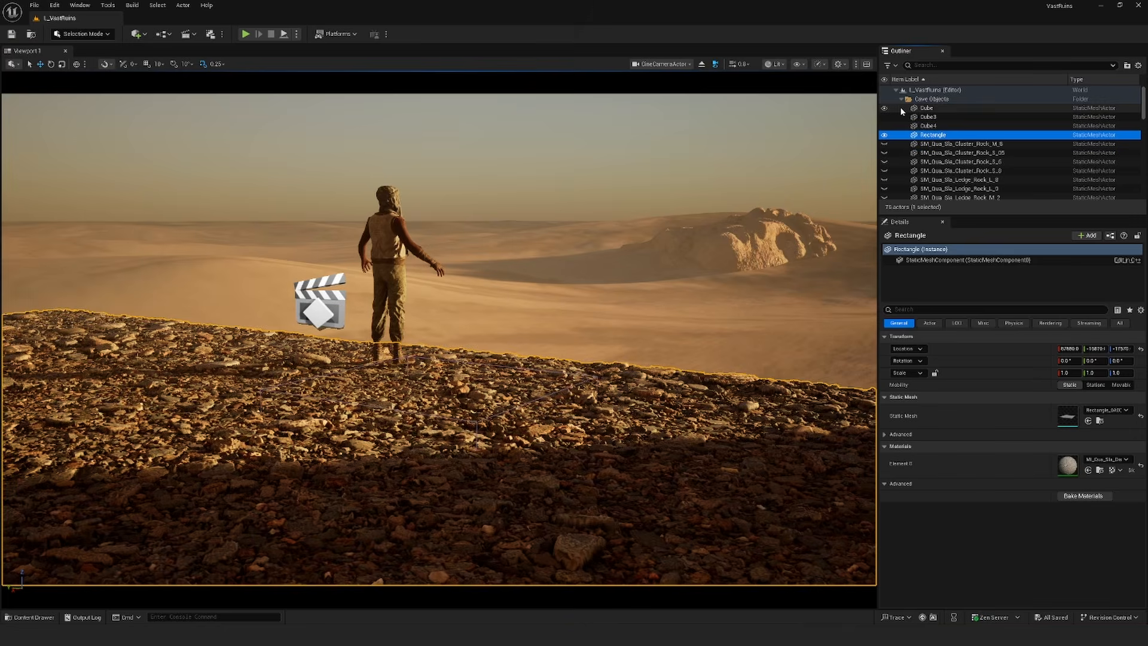
# Step: Show all Cave Objects again and examine the rock clusters along the base of the cave wall
pyautogui.click(885, 99)
pyautogui.moveTo(549, 384); pyautogui.dragTo(549, 384, button='right')
pyautogui.click(550, 384)
pyautogui.click(410, 347)
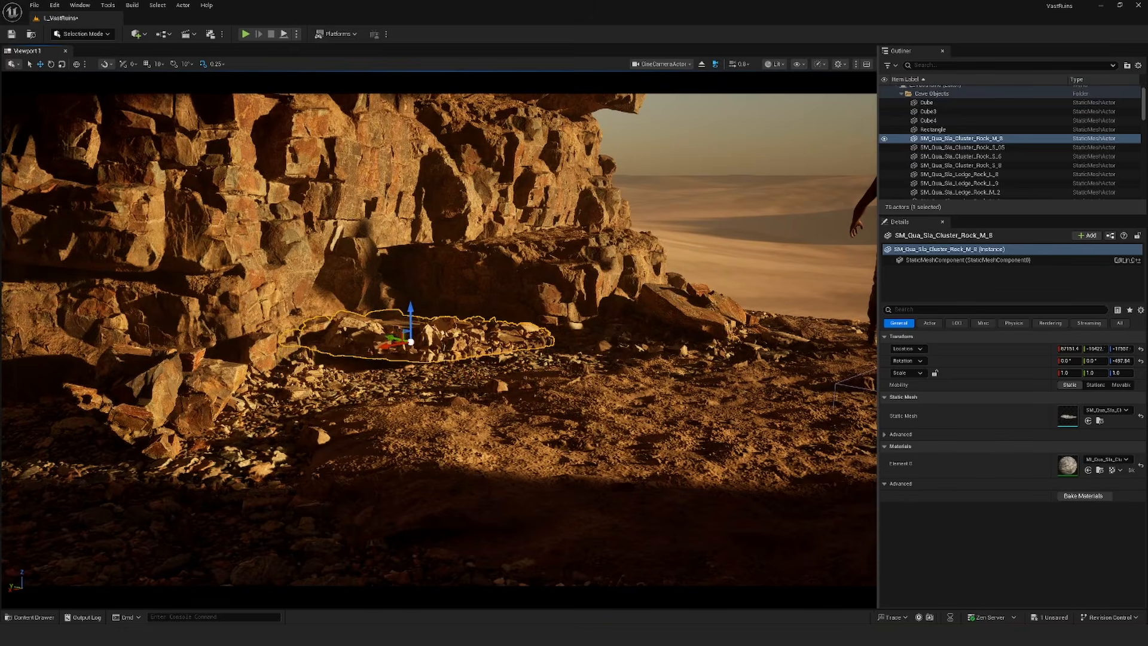
pyautogui.click(450, 326)
pyautogui.click(694, 317)
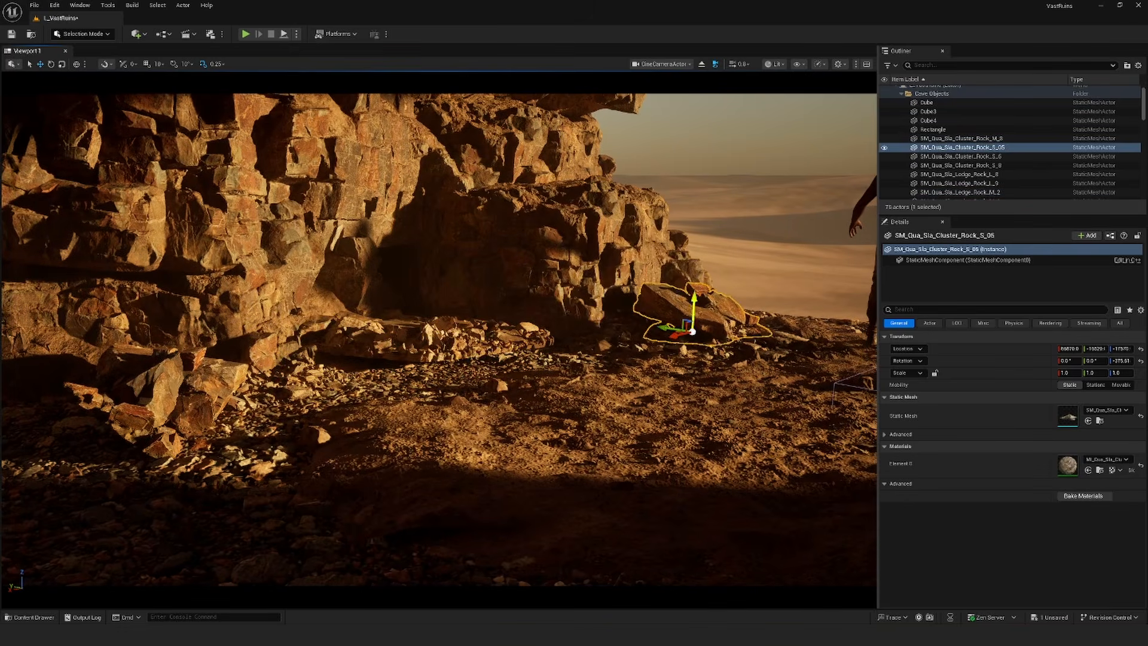
# Step: Select the large ledge rock overhanging the side of the cave opening and examine its placement
pyautogui.moveTo(355, 235); pyautogui.dragTo(354, 236, button='right')
pyautogui.click(355, 236)
pyautogui.click(577, 344)
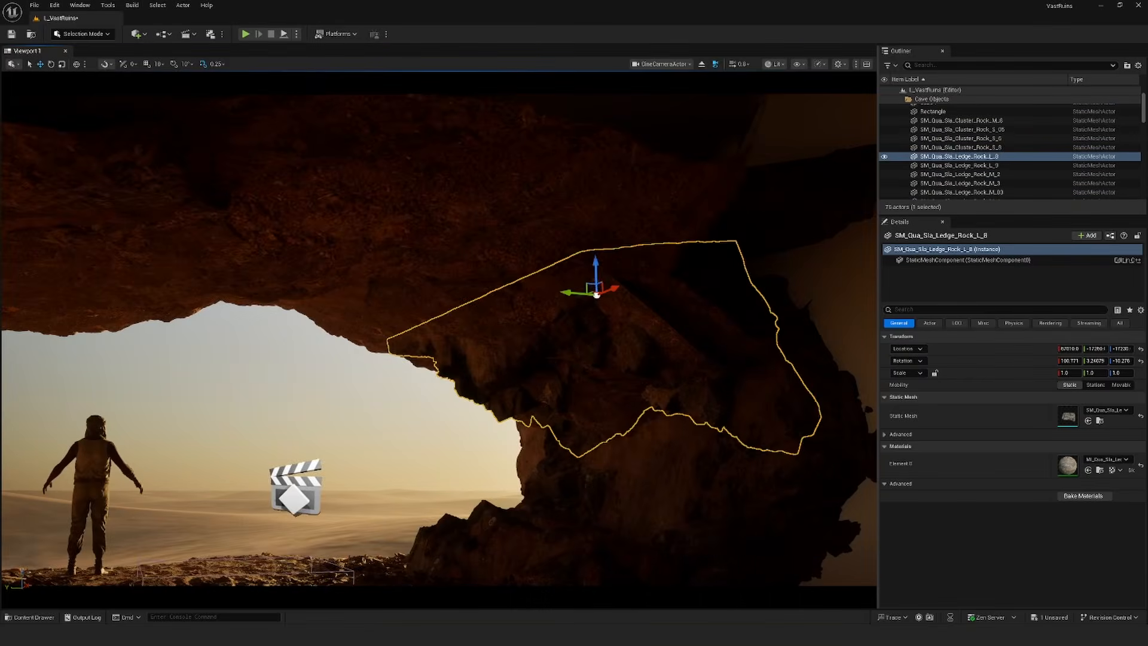
pyautogui.moveTo(605, 351); pyautogui.dragTo(605, 352, button='right')
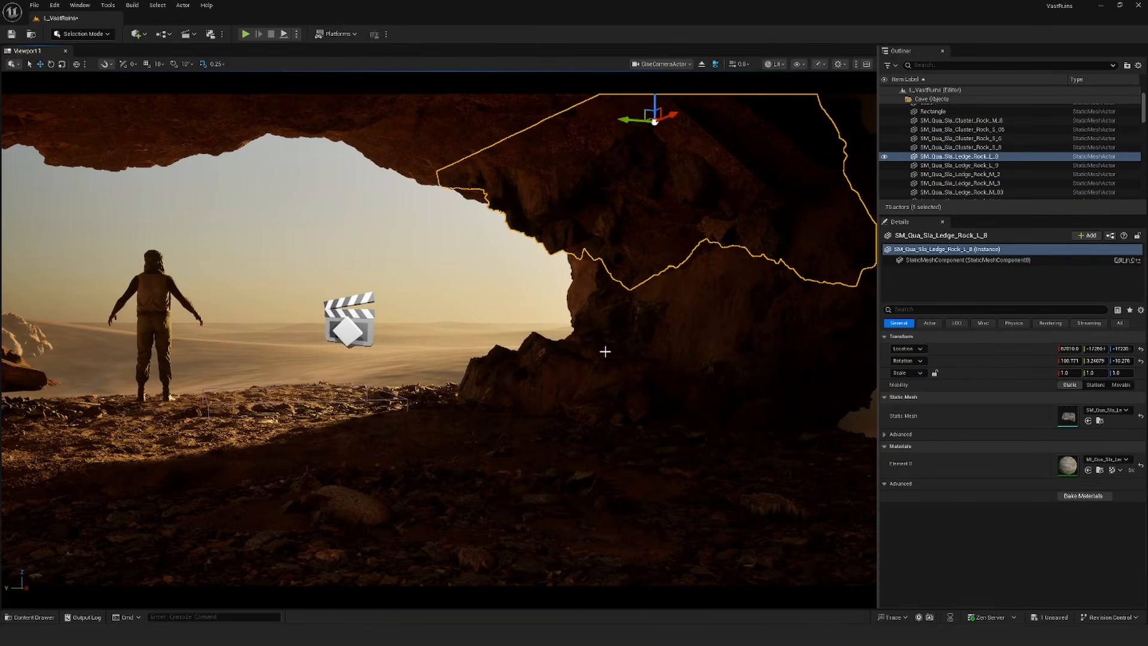
# Step: Try moving a ledge rock beside the cave opening, and undo the recent move and selection changes
pyautogui.click(675, 322)
pyautogui.press('d')
pyautogui.moveTo(676, 322); pyautogui.dragTo(676, 323, button='right')
pyautogui.moveTo(687, 226)
pyautogui.mouseDown()
pyautogui.moveTo(648, 226)
pyautogui.moveTo(674, 226)
pyautogui.mouseUp()
pyautogui.hotkey('ctrl', 'z')
pyautogui.moveTo(546, 332); pyautogui.dragTo(546, 332, button='right')
pyautogui.press('w')
pyautogui.hotkey('ctrl', 'z')
pyautogui.hotkey('ctrl', 'z')
pyautogui.hotkey('ctrl', 'z')
pyautogui.hotkey('ctrl', 'z')
pyautogui.hotkey('ctrl', 'z')
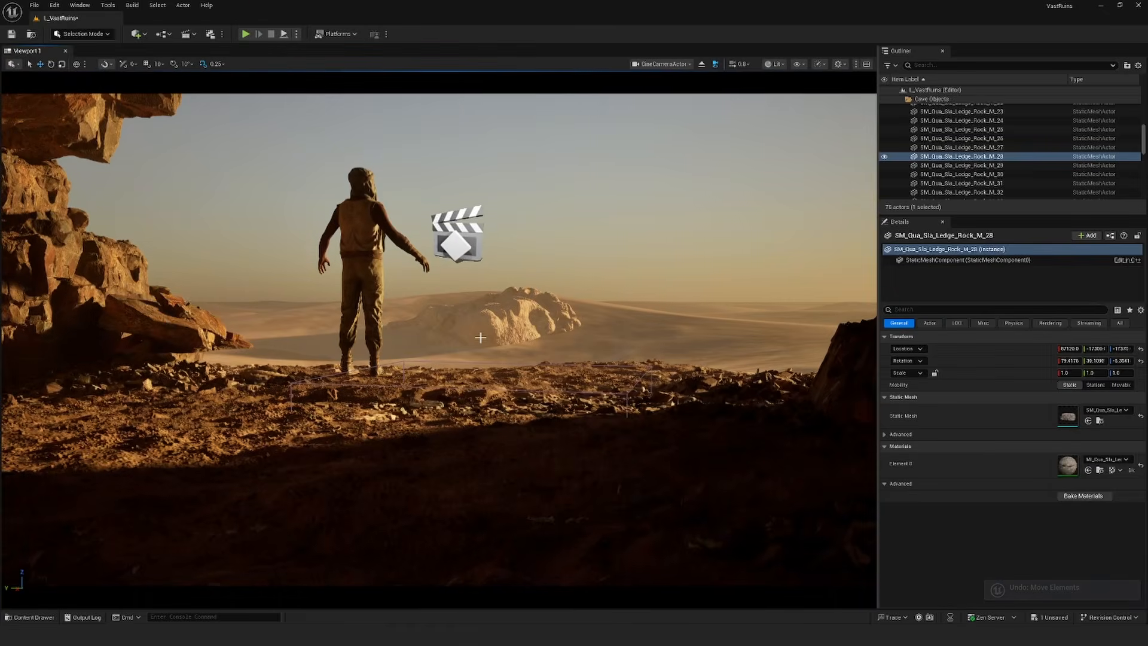
pyautogui.hotkey('ctrl', 'z')
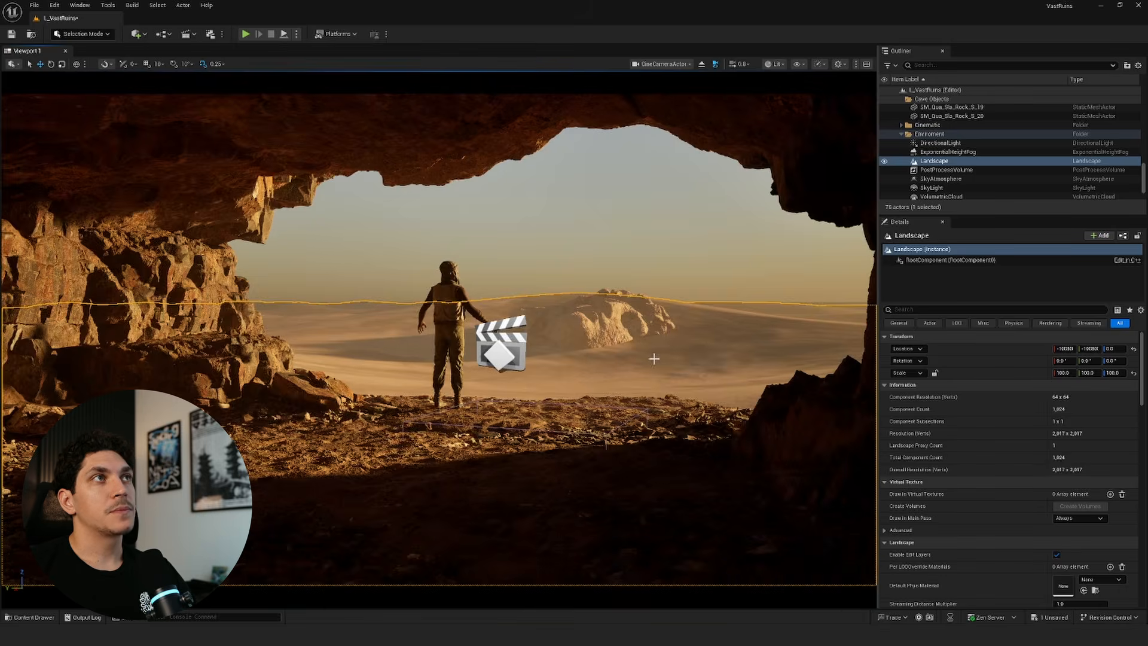
# Step: Rotate the DirectionalLight about its vertical axis until the sun sits at the edge of the cave opening
pyautogui.press('w')
pyautogui.moveTo(654, 359); pyautogui.dragTo(780, 352, button='right')
pyautogui.press('e')
pyautogui.click(929, 147)
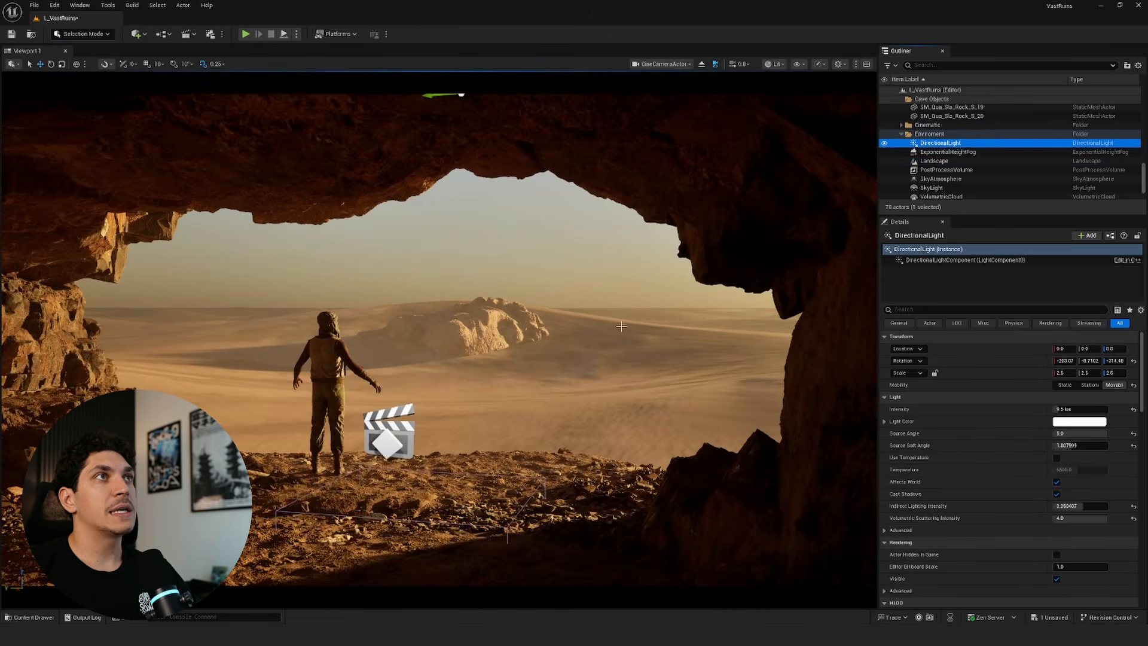
pyautogui.press('s')
pyautogui.moveTo(565, 322); pyautogui.dragTo(562, 303, button='right')
pyautogui.press('q')
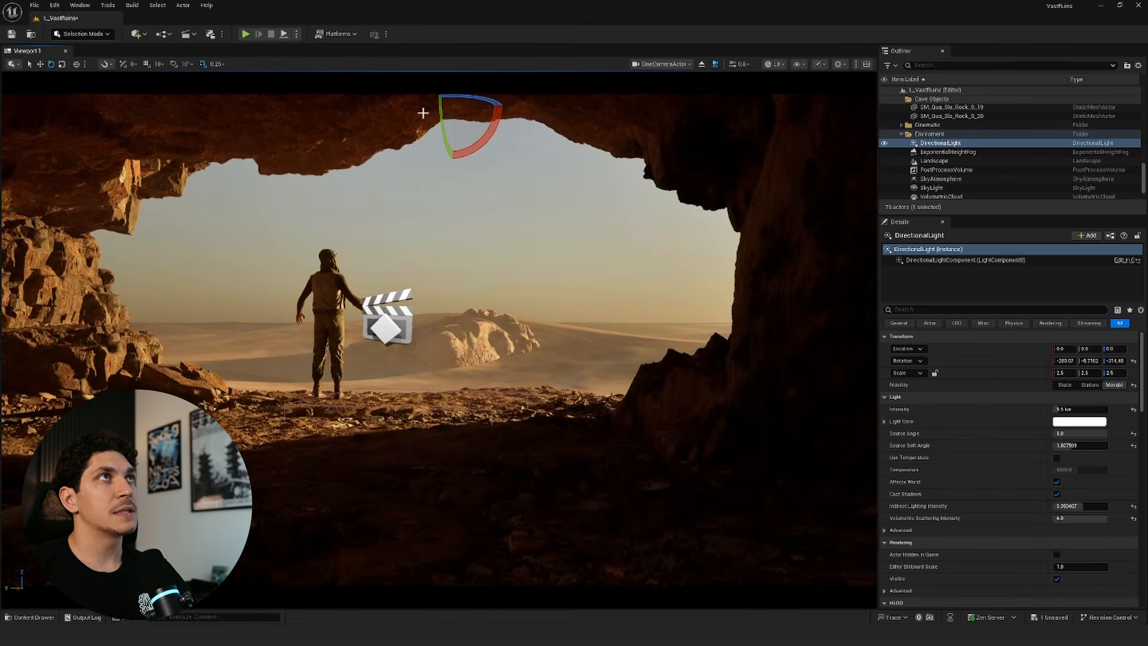
pyautogui.moveTo(480, 101); pyautogui.dragTo(518, 103)
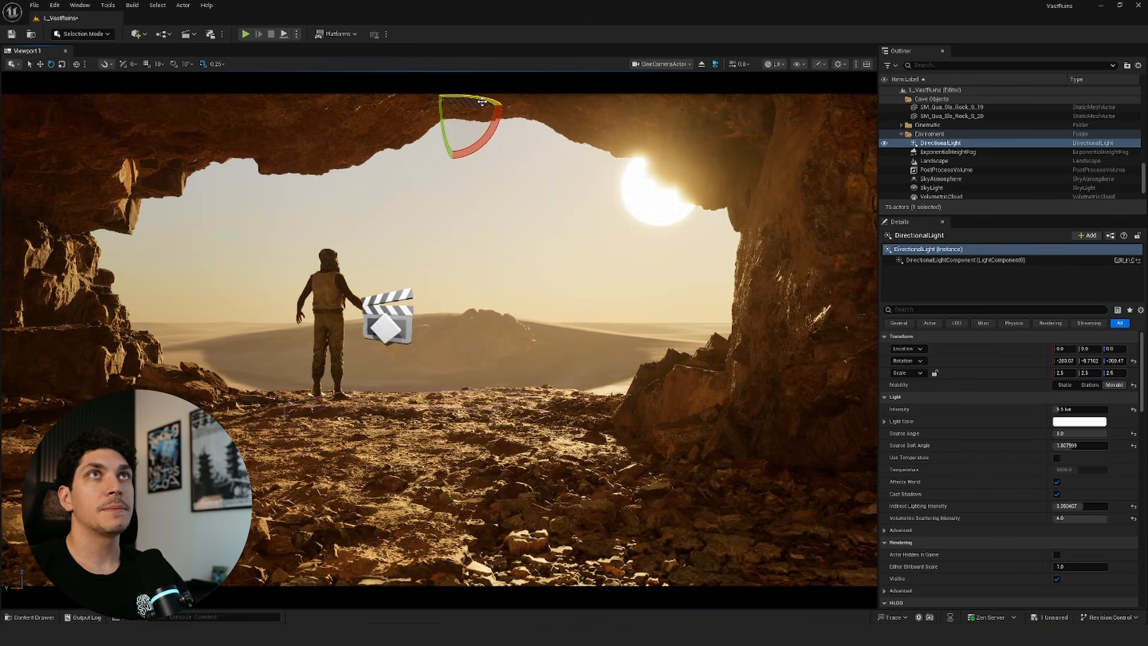
pyautogui.scroll(-2, 940, 163)
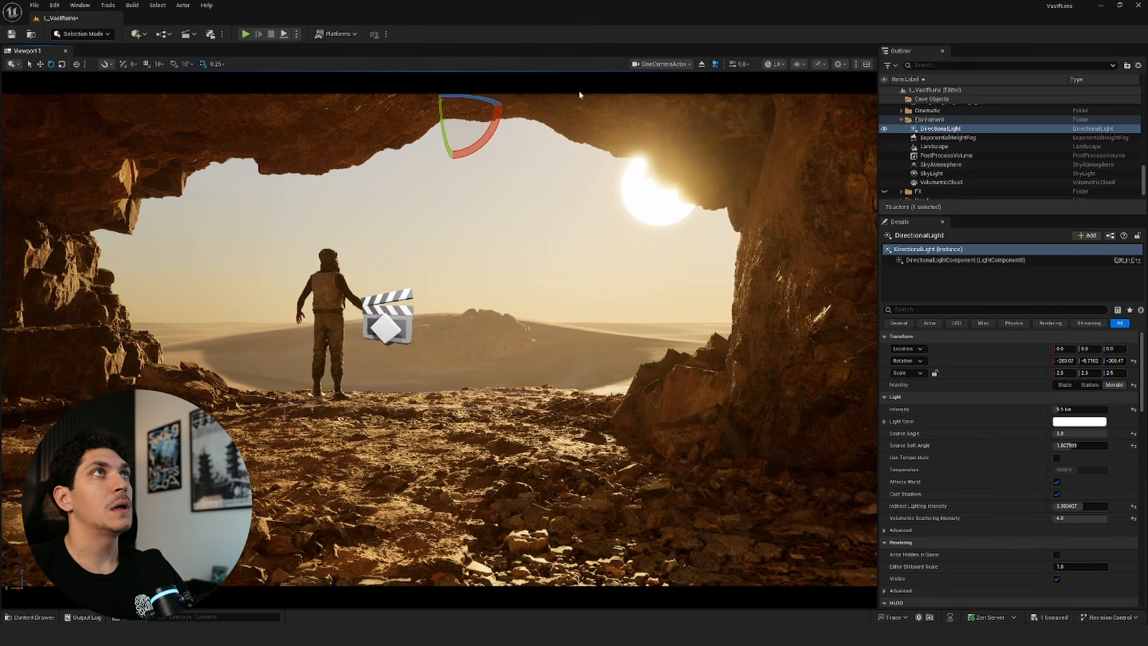
# Step: Rotate the DirectionalLight until the sun leaves the framed cave opening and lights the rocks from the side, and try tilting it
pyautogui.moveTo(492, 101)
pyautogui.mouseDown()
pyautogui.moveTo(443, 101)
pyautogui.moveTo(484, 103)
pyautogui.mouseUp()
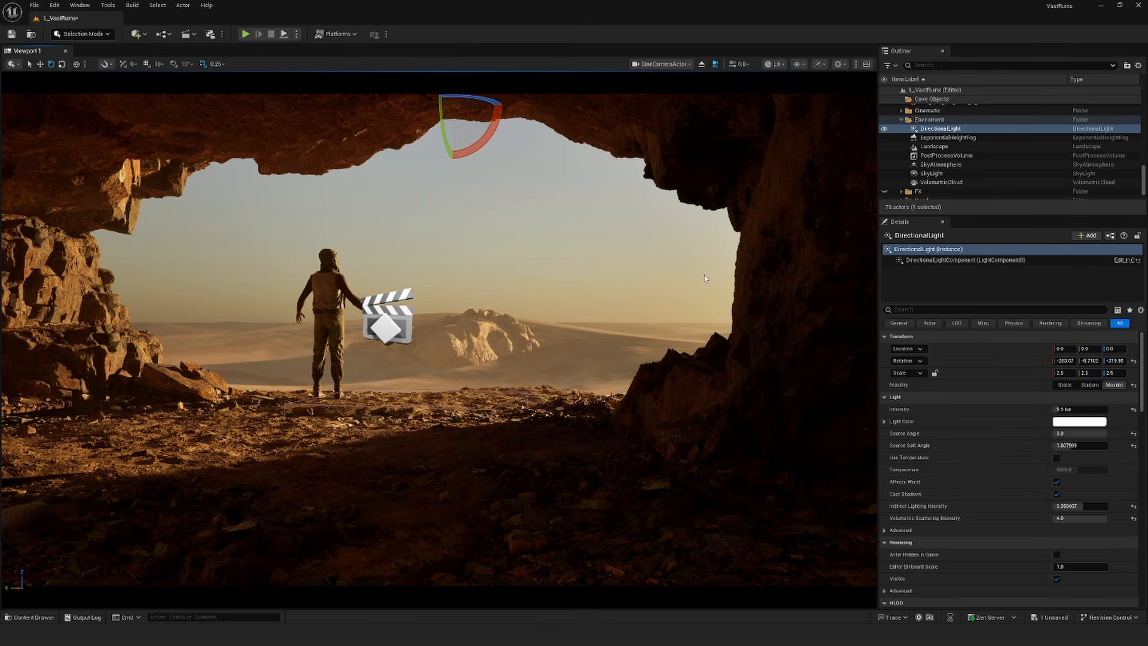
pyautogui.moveTo(643, 301); pyautogui.dragTo(612, 302, button='right')
pyautogui.moveTo(621, 118); pyautogui.dragTo(616, 95, button='right')
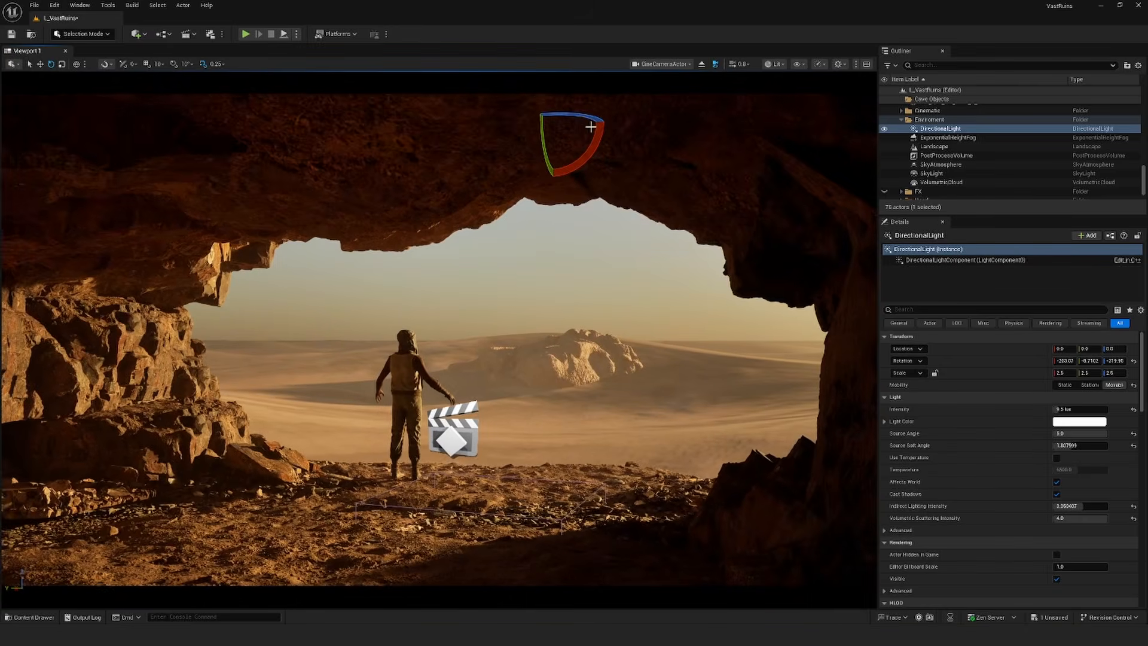
pyautogui.moveTo(591, 131); pyautogui.dragTo(579, 147)
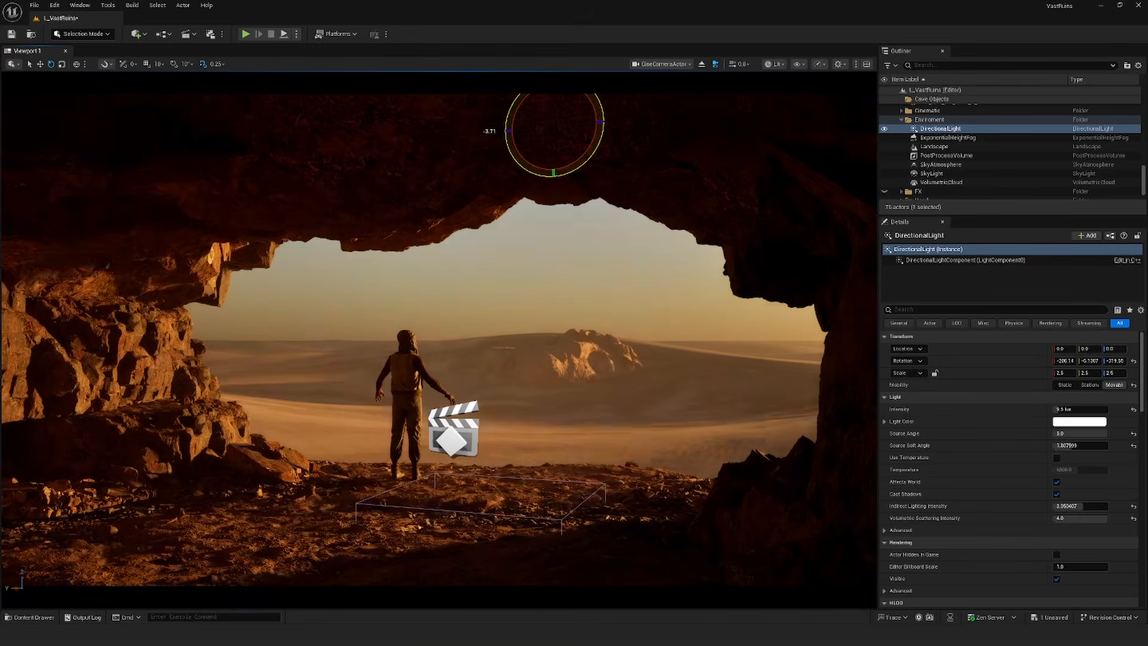
# Step: Select the VolumetricCloud, and examine its layer settings and the parameters of its cloud material instance
pyautogui.click(933, 182)
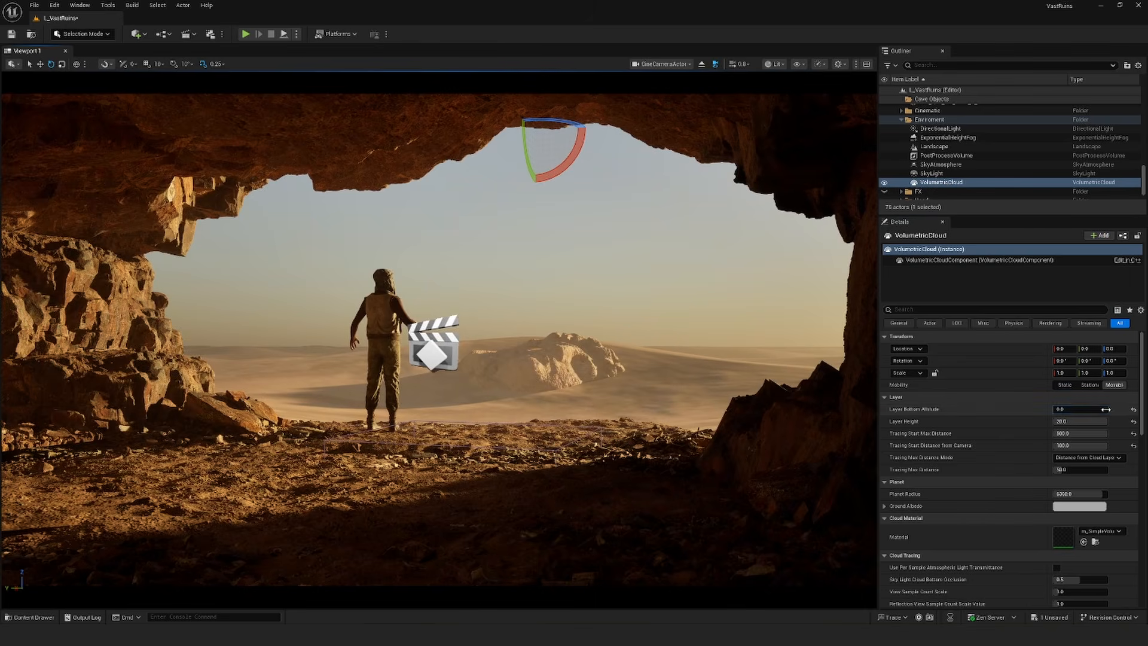
pyautogui.moveTo(1070, 409)
pyautogui.mouseDown()
pyautogui.moveTo(1101, 409)
pyautogui.moveTo(1056, 409)
pyautogui.mouseUp()
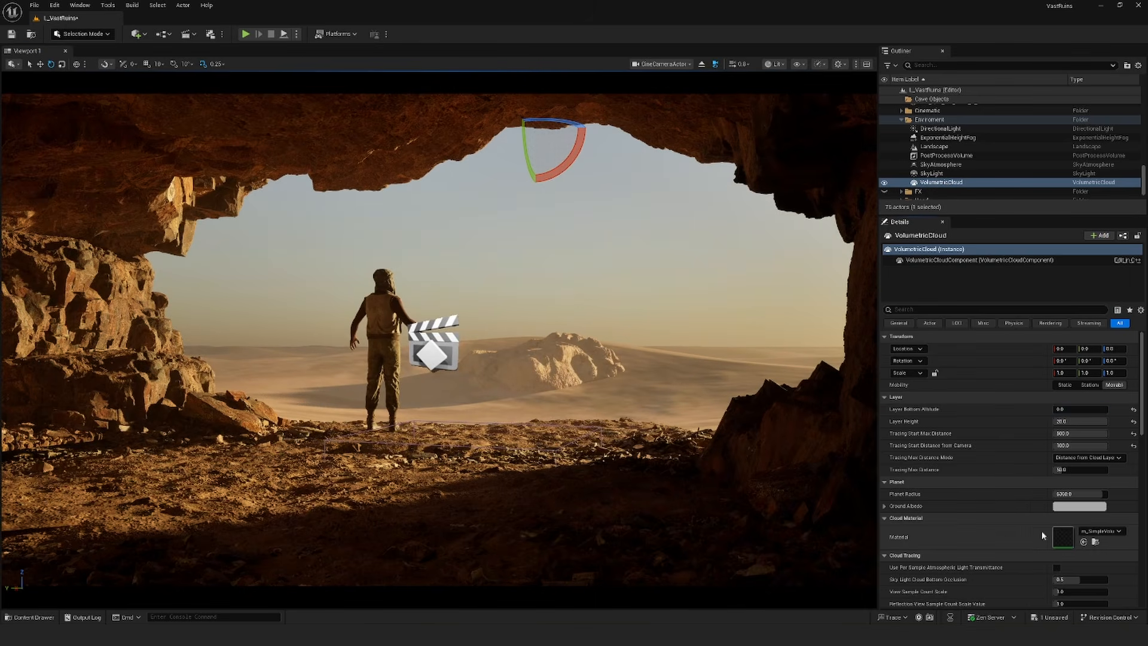
pyautogui.doubleClick(1062, 536)
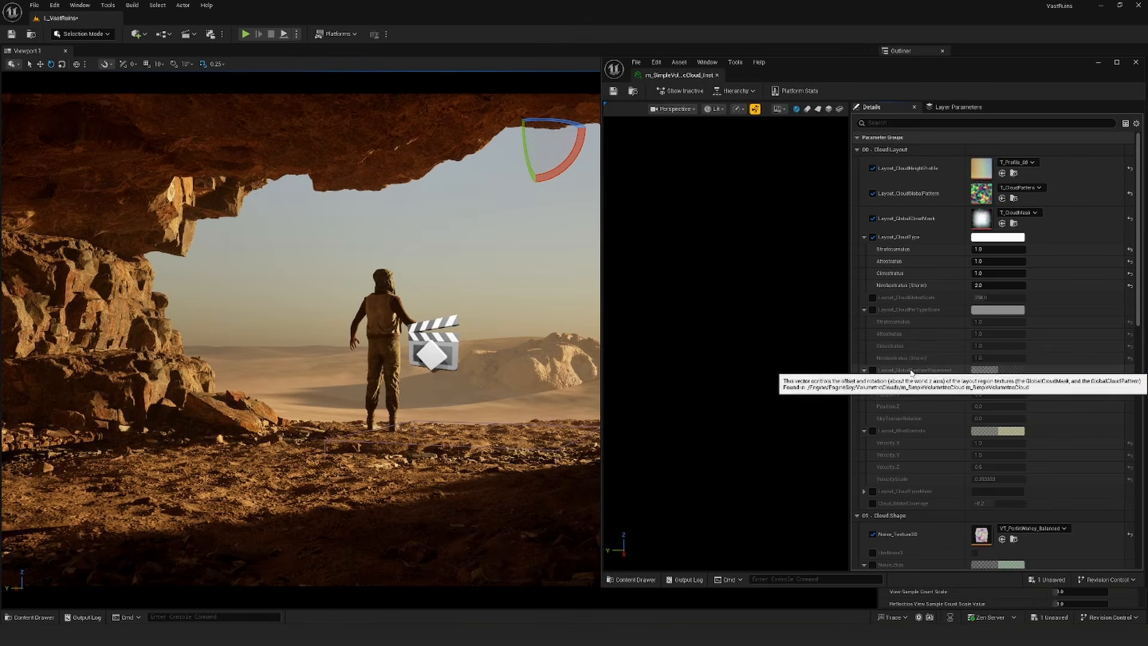
pyautogui.click(1136, 63)
# Step: Try a near-grey Sky Atmosphere Ambient Contribution Color Scale on the ExponentialHeightFog, and discard the colour change
pyautogui.press('w')
pyautogui.moveTo(433, 366); pyautogui.dragTo(482, 389, button='right')
pyautogui.press('s')
pyautogui.press('s')
pyautogui.press('d')
pyautogui.press('a')
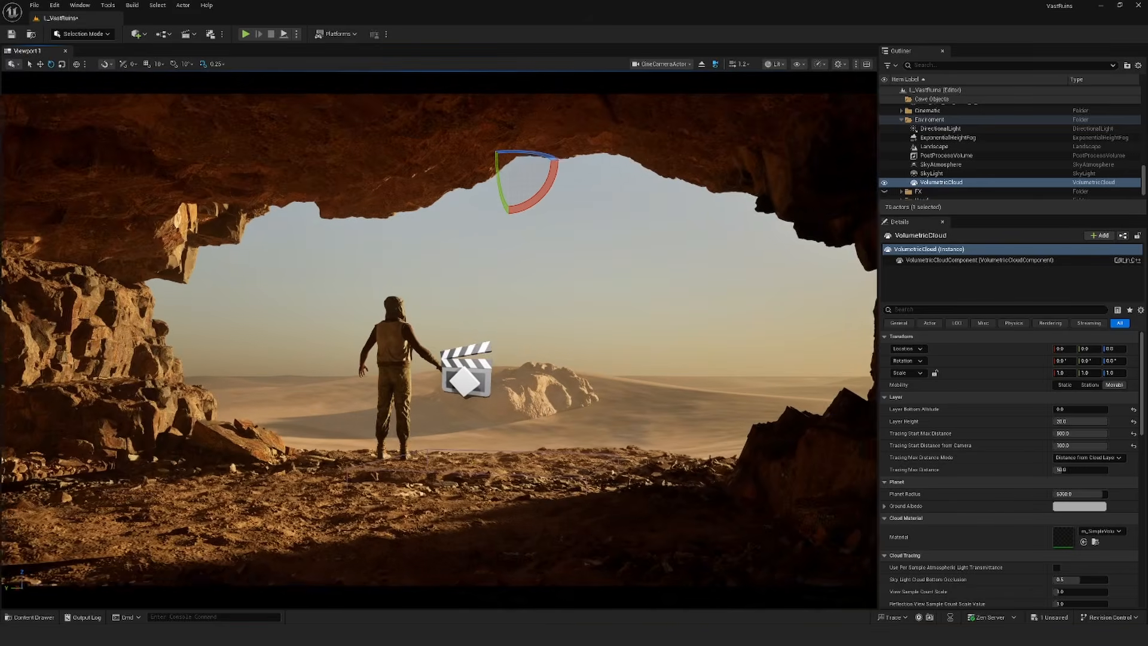
pyautogui.click(942, 164)
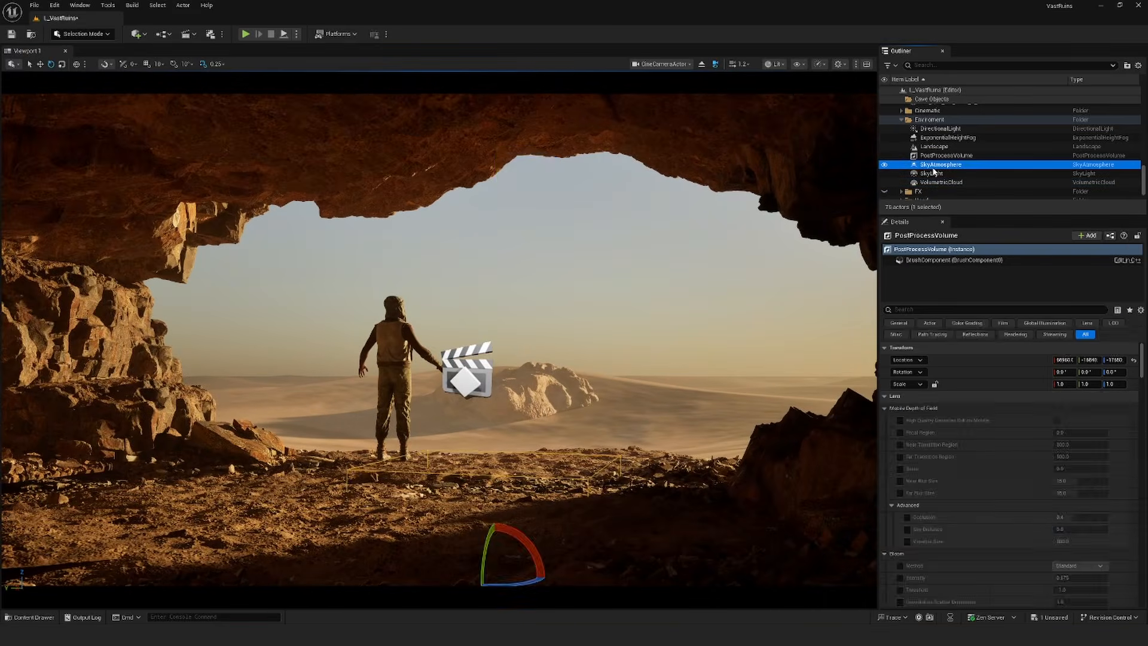
pyautogui.click(950, 138)
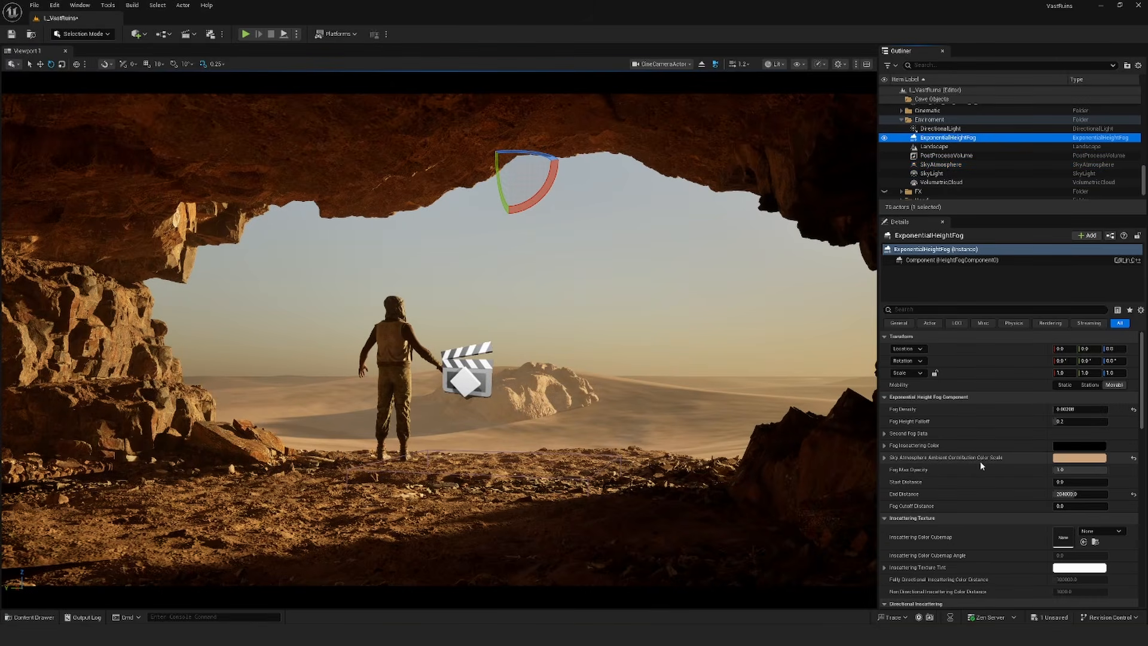
pyautogui.click(1077, 465)
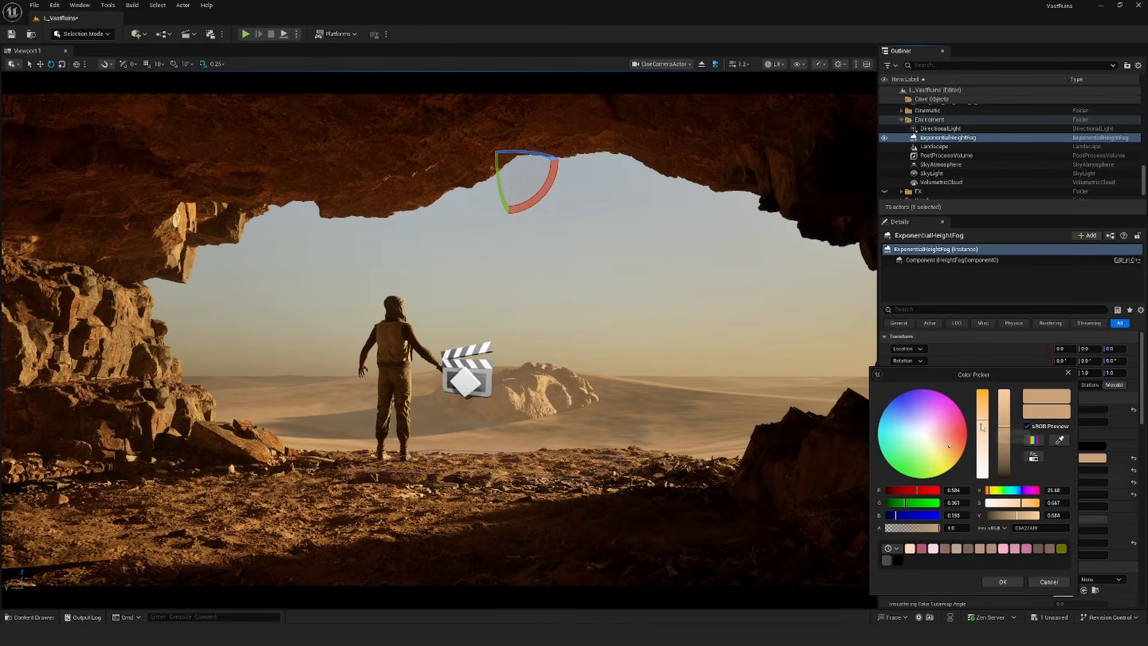
pyautogui.moveTo(946, 447); pyautogui.dragTo(926, 440)
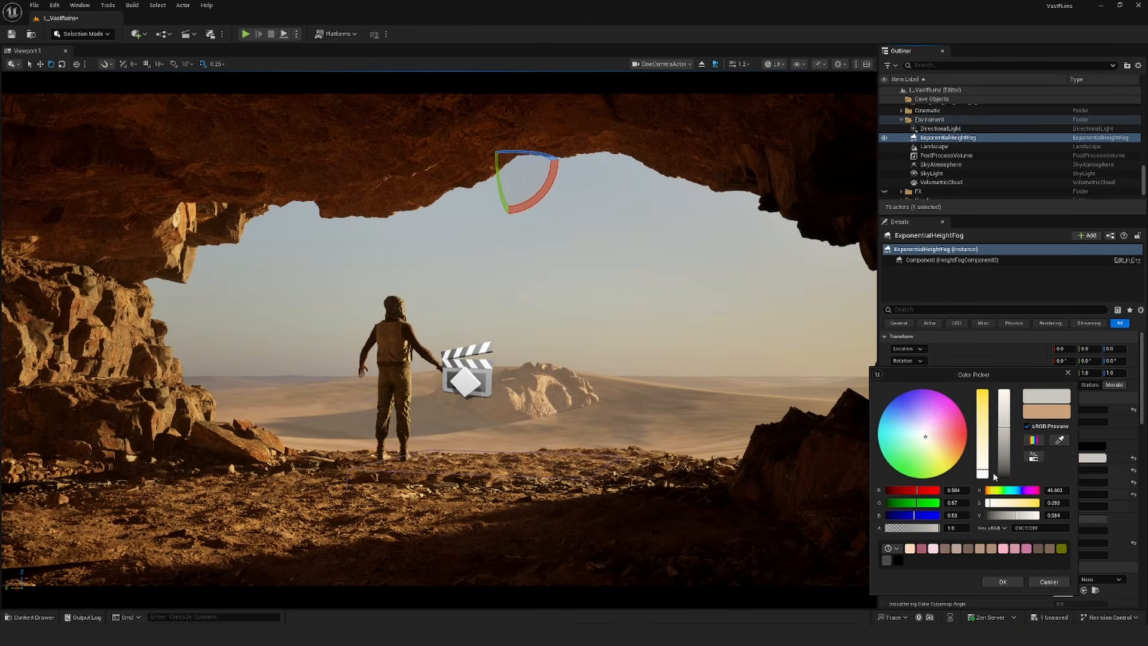
pyautogui.click(1048, 582)
pyautogui.hotkey('ctrl', 'z')
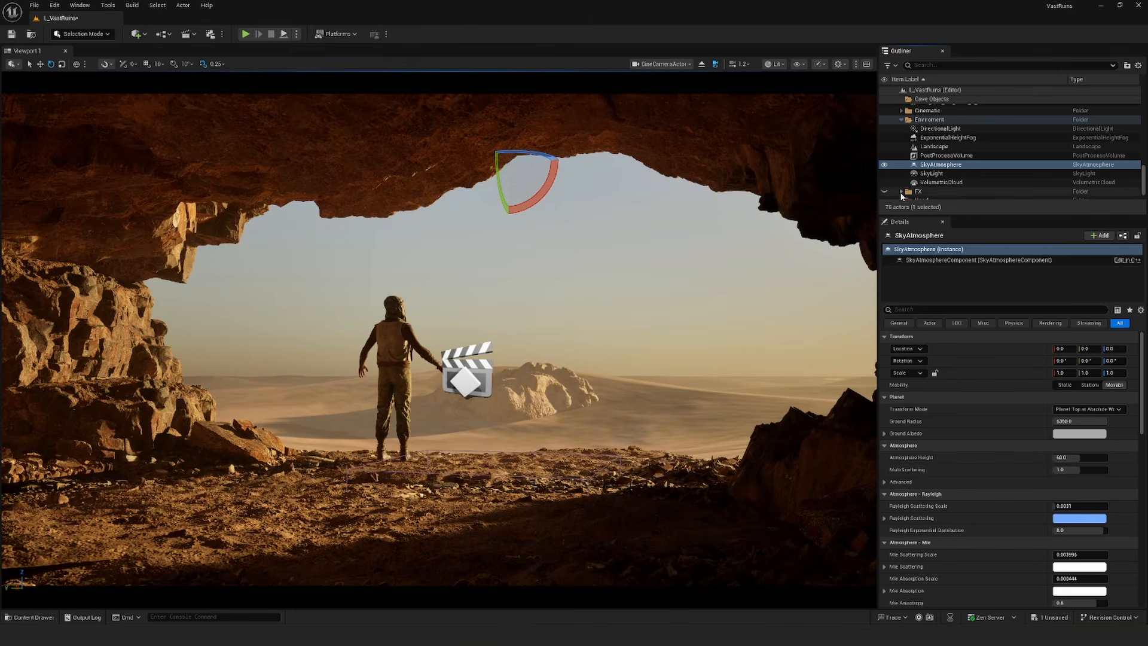
# Step: Select the SkyAtmosphere and review its planet and atmosphere scattering settings
pyautogui.click(964, 167)
pyautogui.scroll(2, 964, 172)
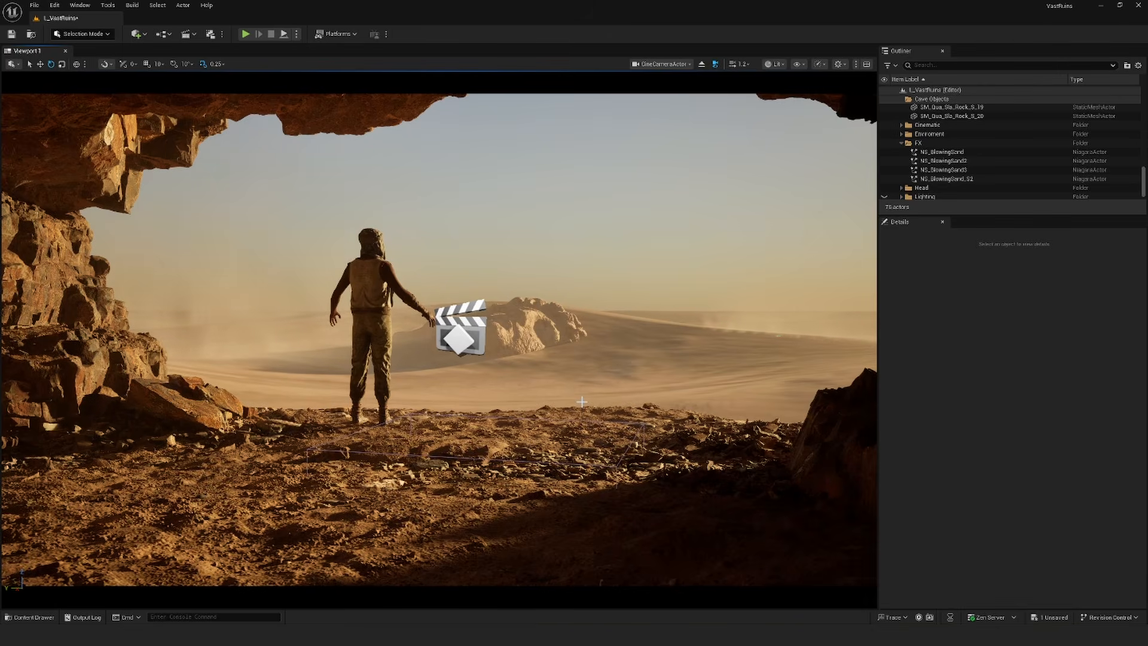
# Step: Create a Niagara System in the Megascans folder based on the CompletelyEmpty emitter
pyautogui.hotkey('ctrl', 'space')
pyautogui.rightClick(436, 521)
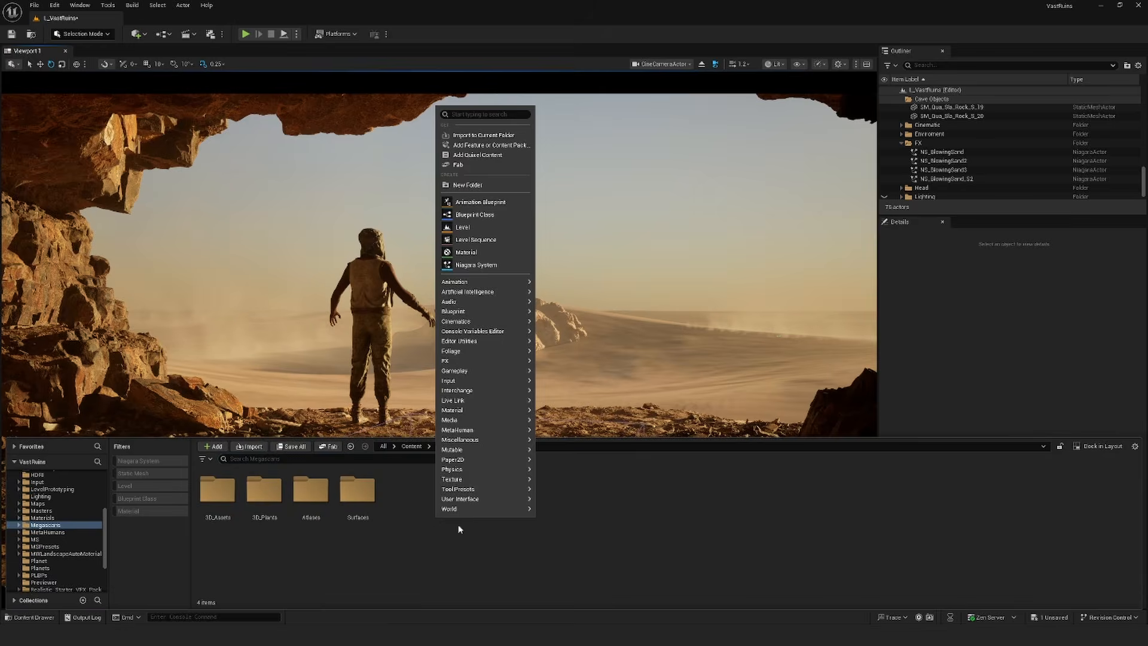
pyautogui.click(469, 292)
pyautogui.click(492, 197)
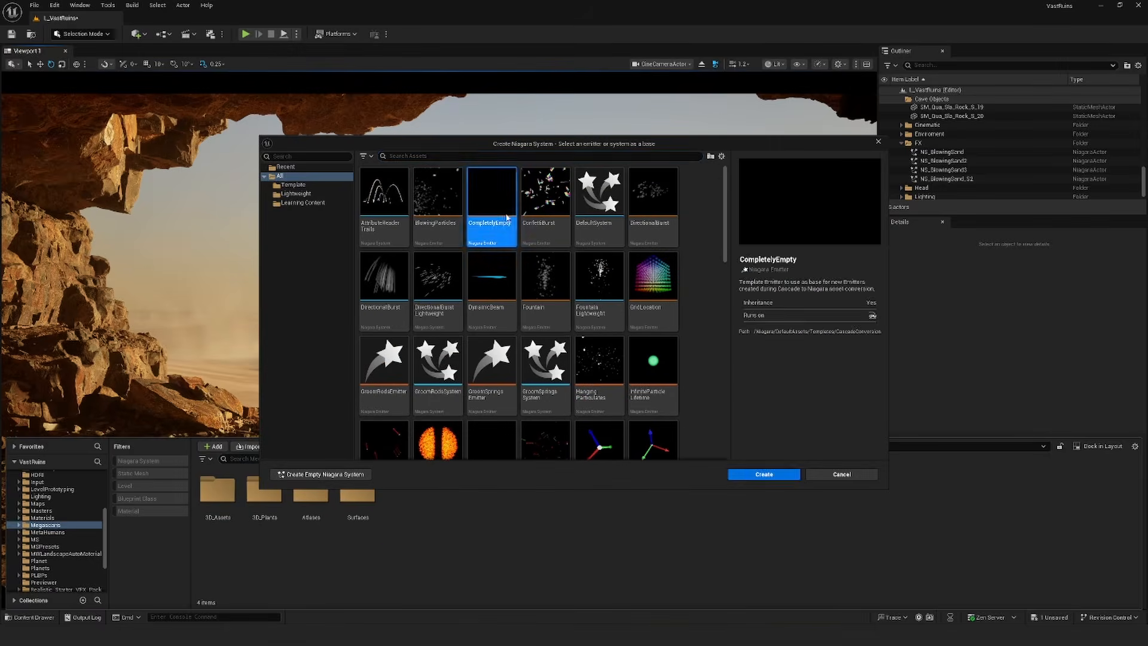
pyautogui.click(759, 476)
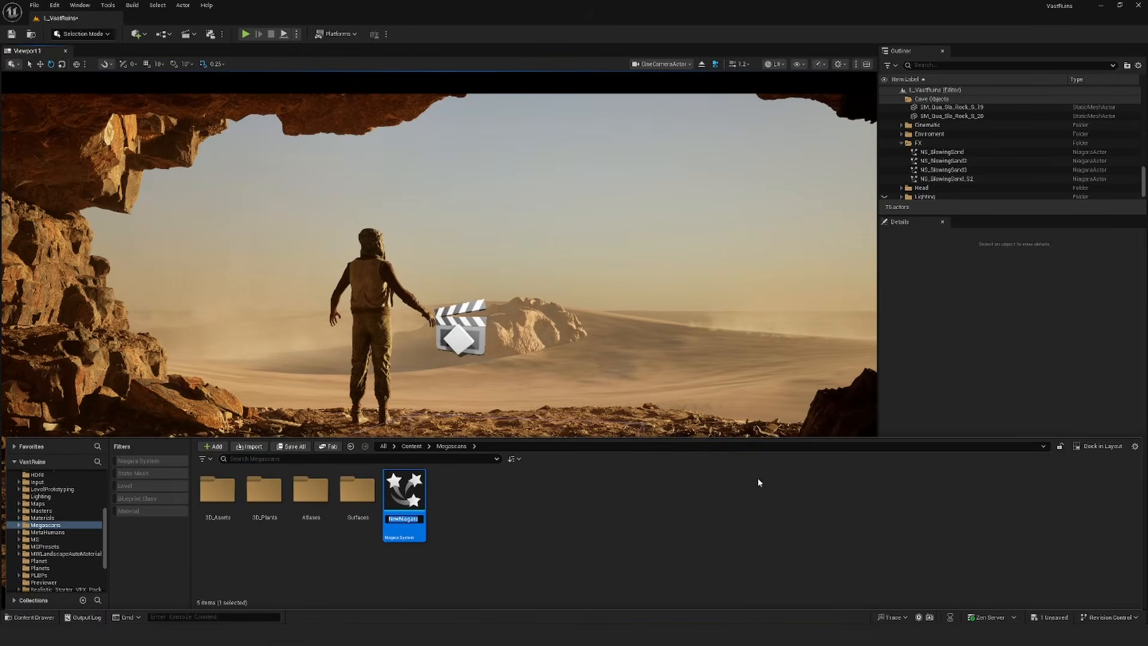
# Step: Delete the newly created Niagara System from the Megascans folder
pyautogui.click(620, 530)
pyautogui.rightClick(423, 505)
pyautogui.click(475, 342)
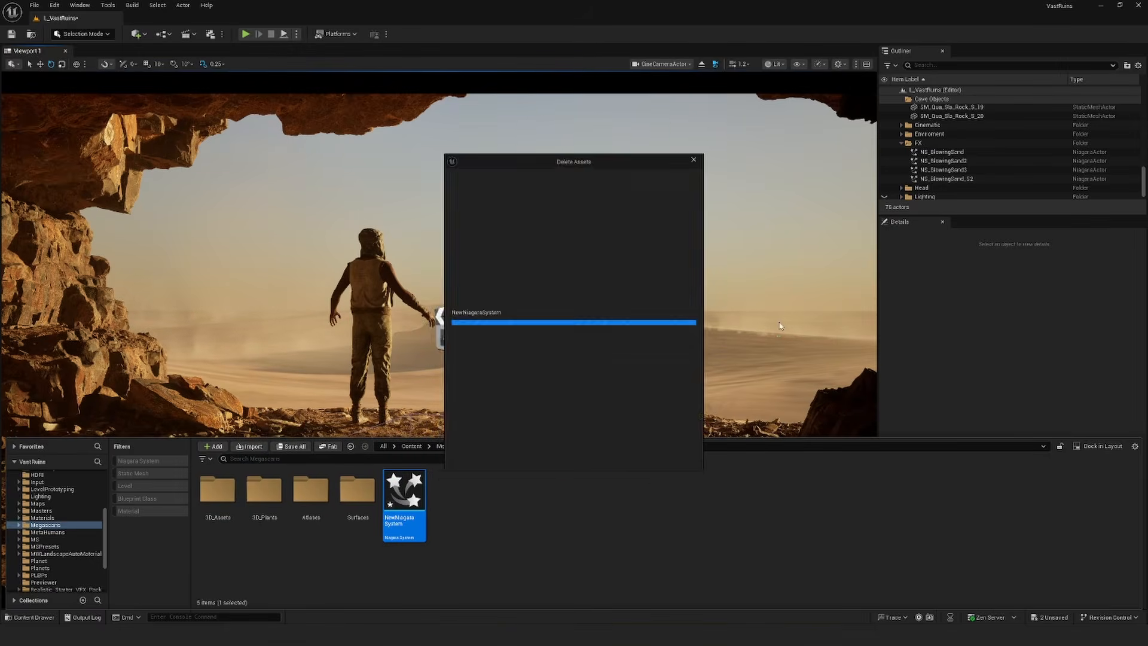
pyautogui.click(510, 462)
# Step: Open the Niagara system of the NS_BlowingSand actor and frame its sand effect over the dunes
pyautogui.click(956, 153)
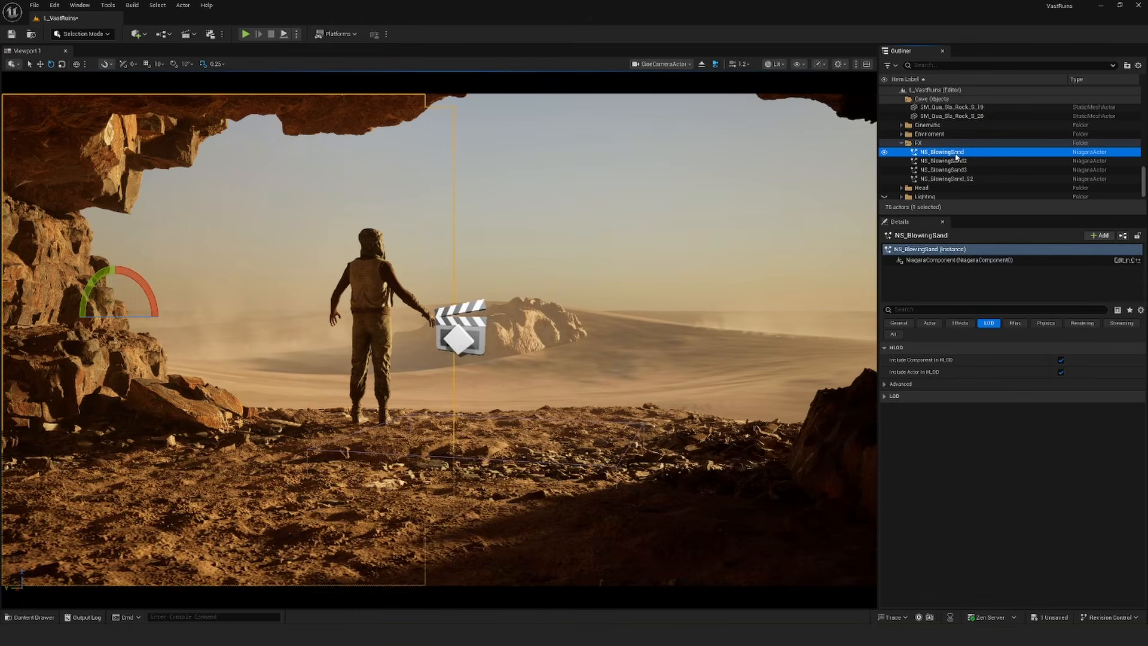
pyautogui.doubleClick(941, 153)
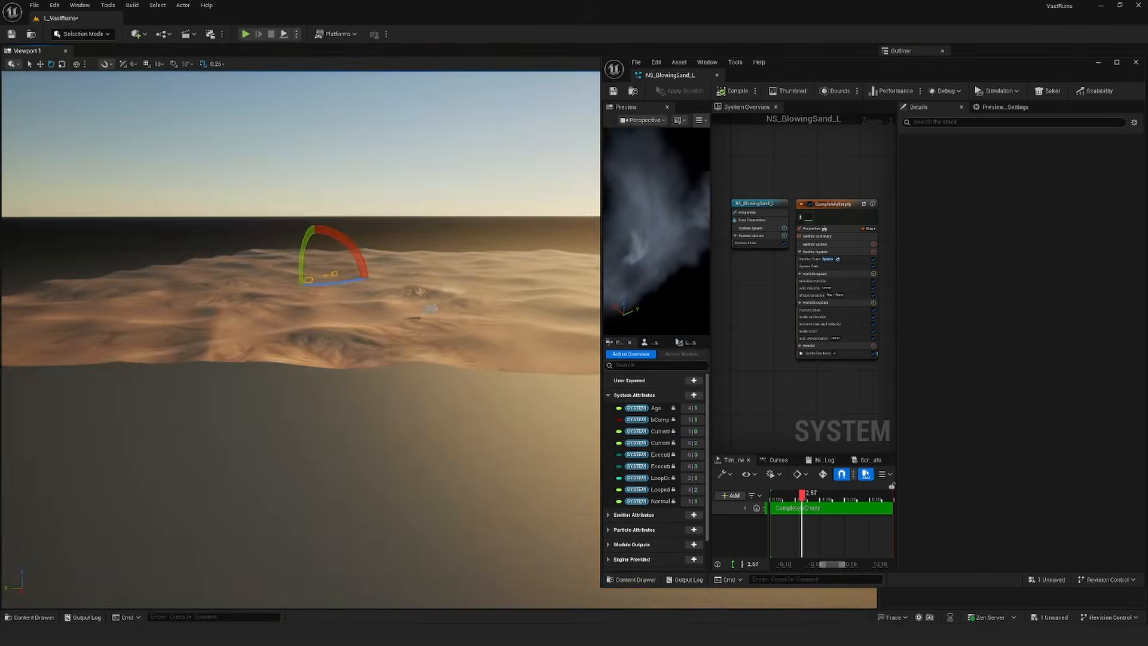
pyautogui.press('s')
pyautogui.moveTo(335, 359); pyautogui.dragTo(336, 323, button='right')
pyautogui.press('q')
pyautogui.press('e')
pyautogui.press('s')
pyautogui.press('w')
pyautogui.press('e')
pyautogui.press('s')
pyautogui.press('w')
# Step: Move the Niagara editor aside and examine the blowing sand over the dunes from beside the character
pyautogui.moveTo(828, 75); pyautogui.dragTo(882, 75)
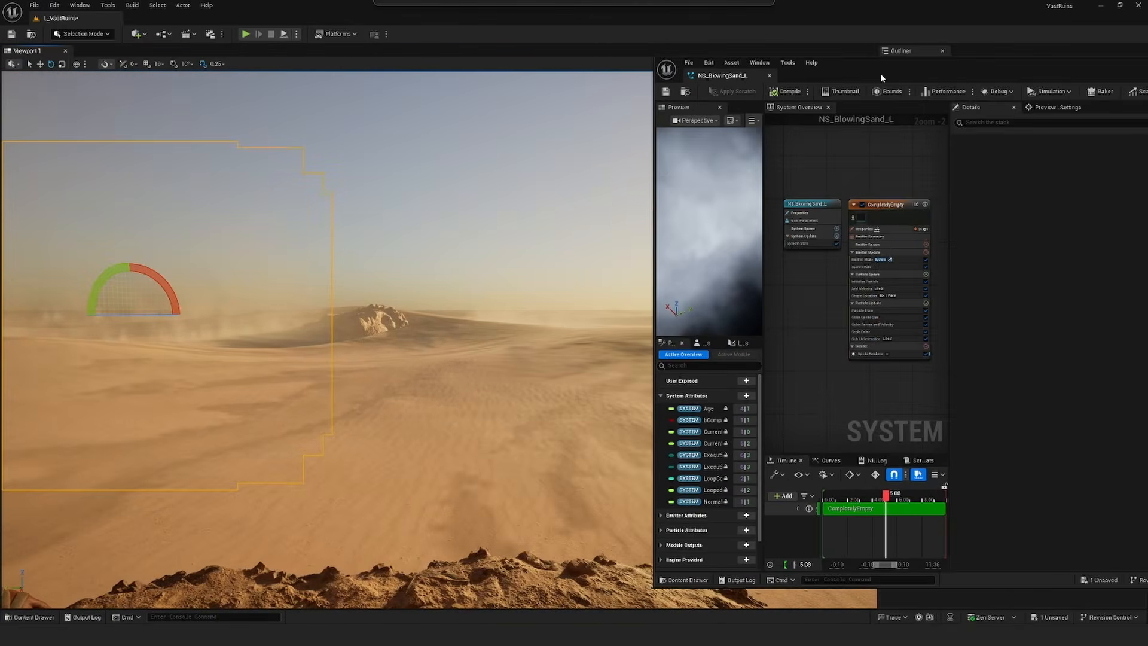
pyautogui.press('s')
pyautogui.moveTo(309, 347); pyautogui.dragTo(310, 347, button='right')
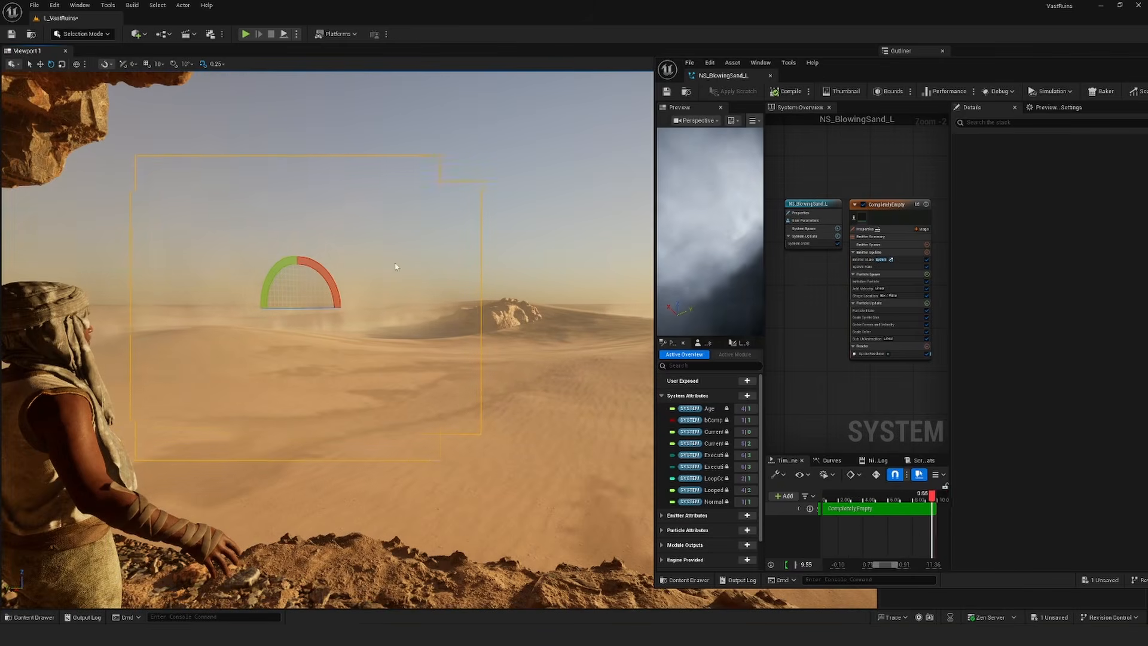
pyautogui.moveTo(435, 322); pyautogui.dragTo(604, 322, button='right')
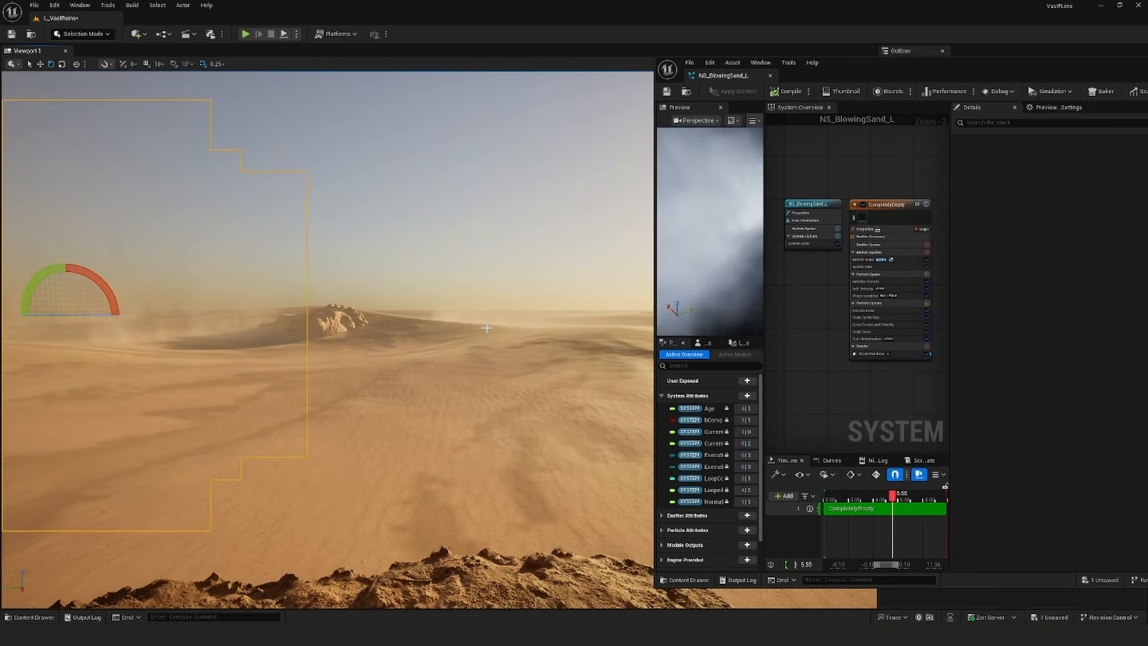
pyautogui.moveTo(487, 328); pyautogui.dragTo(311, 328, button='right')
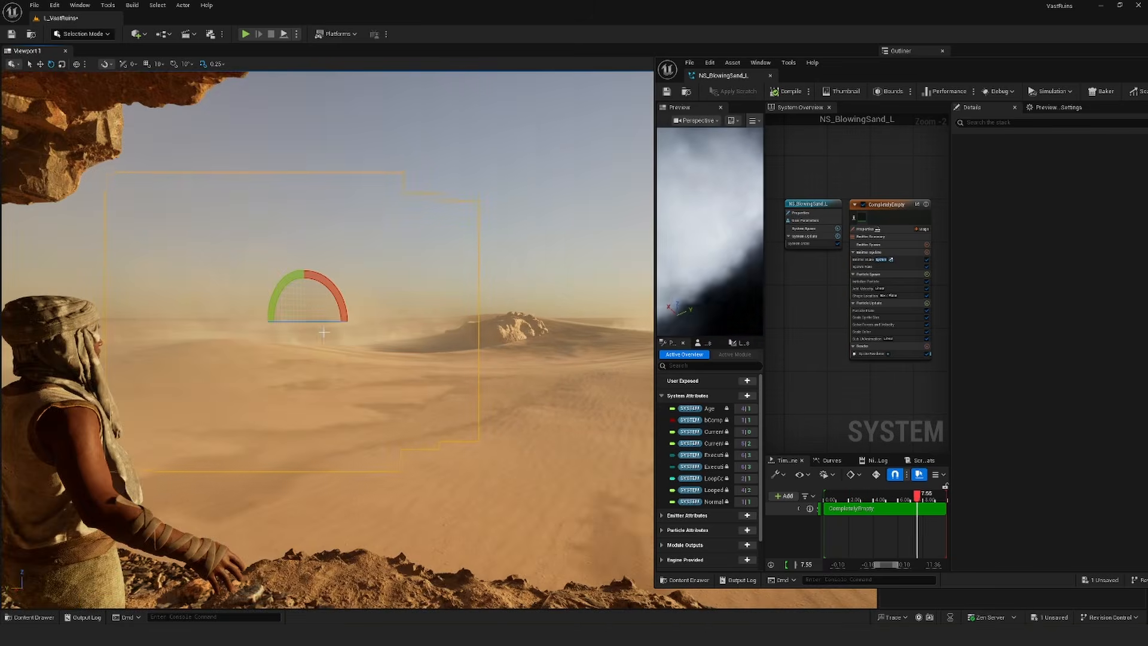
# Step: Bring the Niagara editor back into view and inspect the Sprite Renderer settings of the CompletelyEmpty emitter, including its material
pyautogui.moveTo(975, 65); pyautogui.dragTo(805, 75)
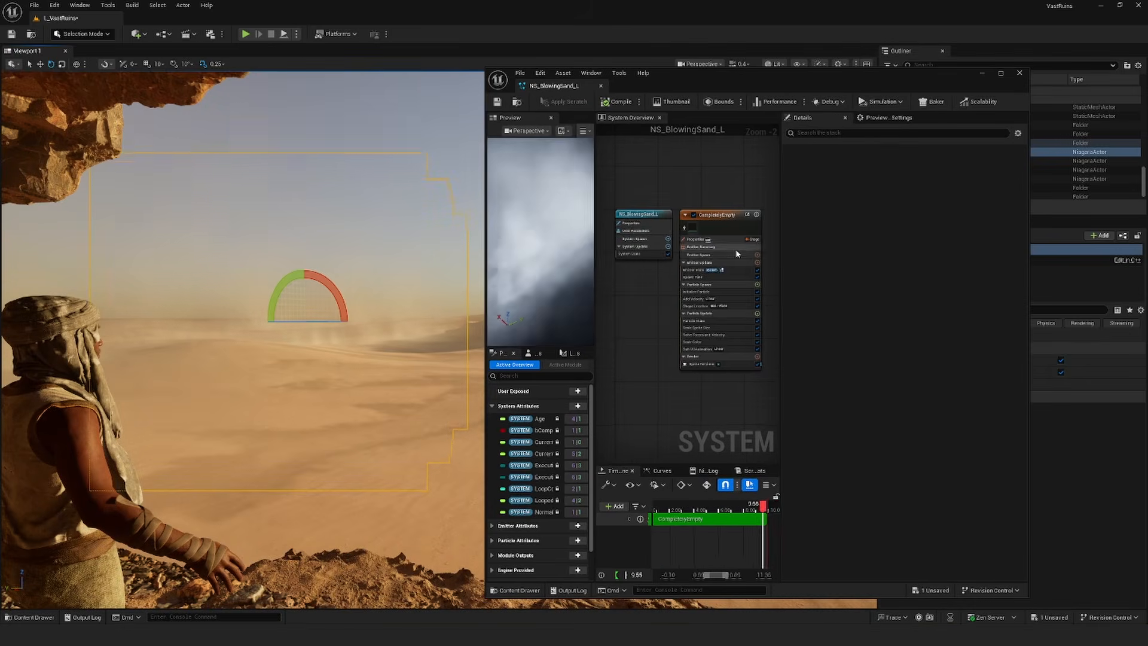
pyautogui.scroll(3, 673, 262)
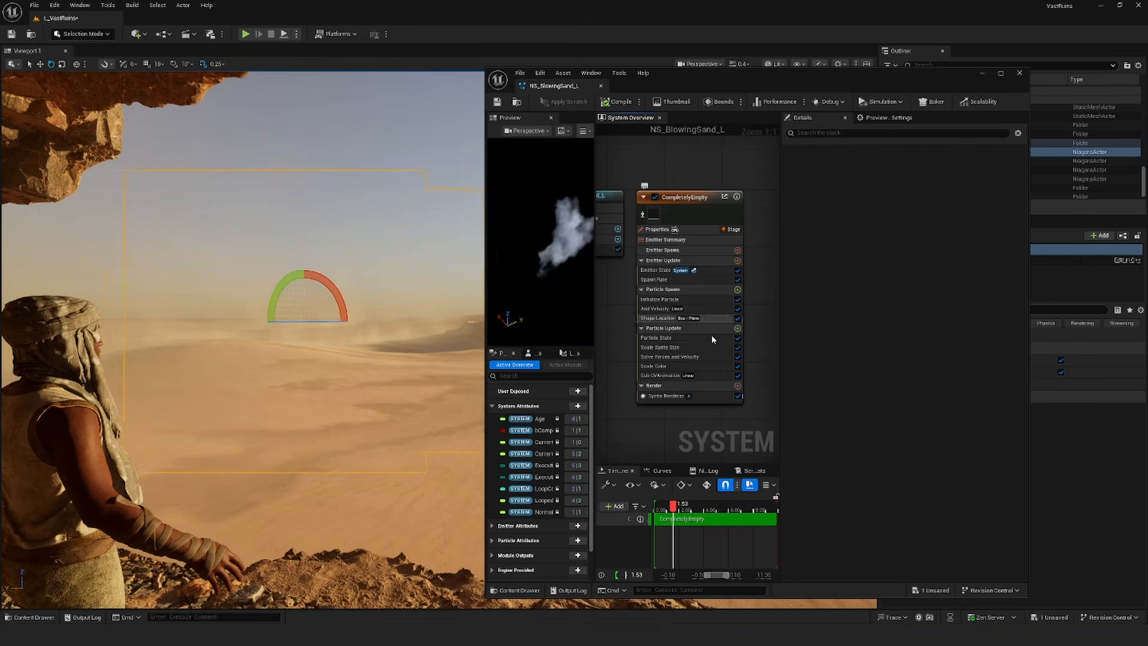
pyautogui.click(667, 396)
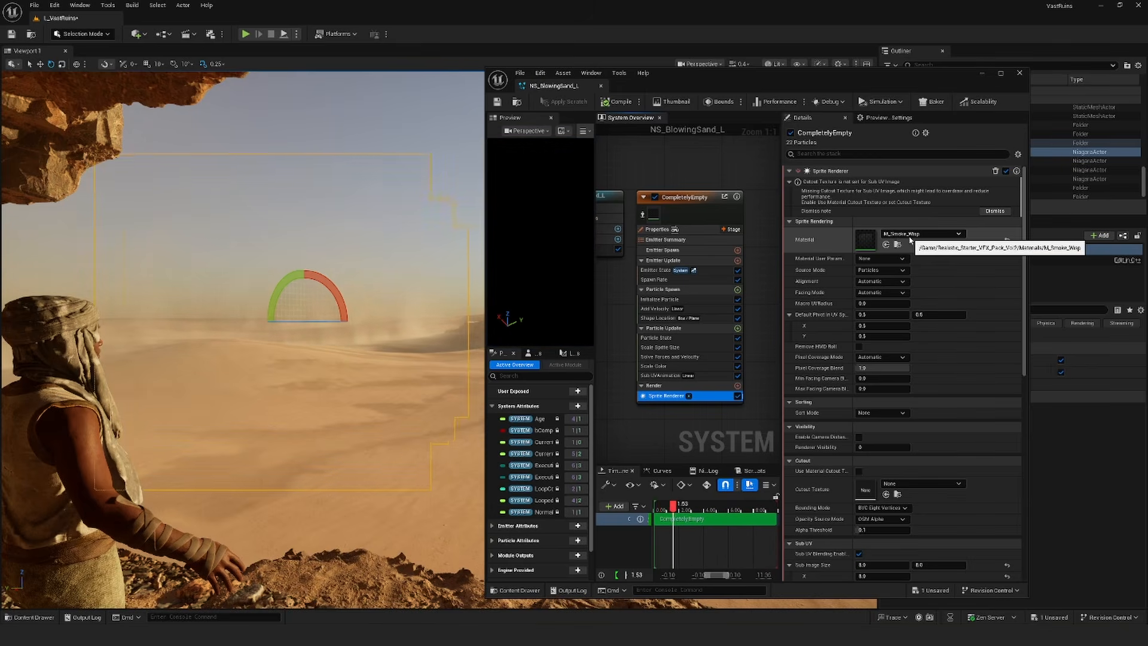
# Step: Search Fab for "Realistic Starter VFX Pack Vol 2" and open that pack's product page
pyautogui.click(79, 5)
pyautogui.click(107, 319)
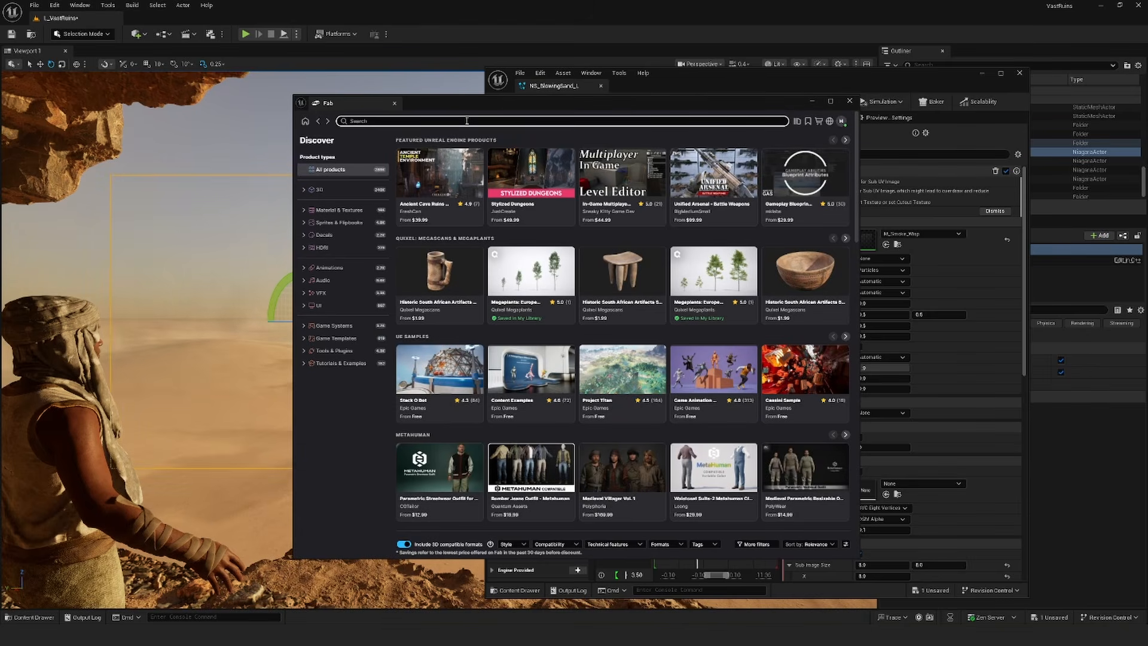
pyautogui.write('Realistic Starter VFX Pack Vol 2')
pyautogui.press('Return')
pyautogui.write('g')
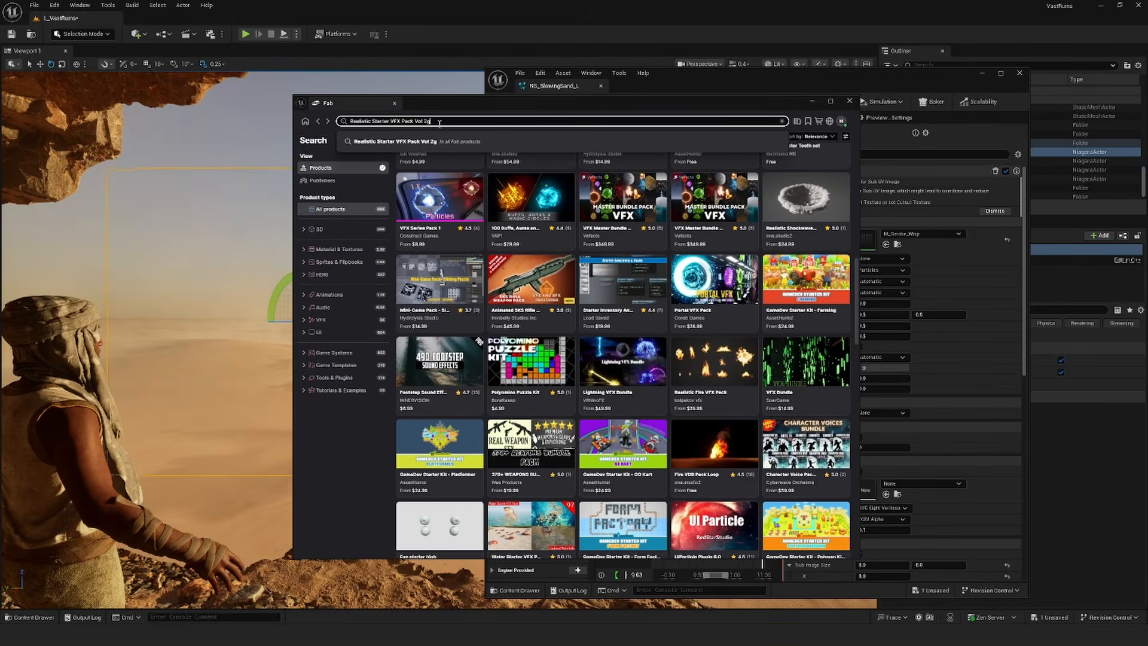
pyautogui.press('Return')
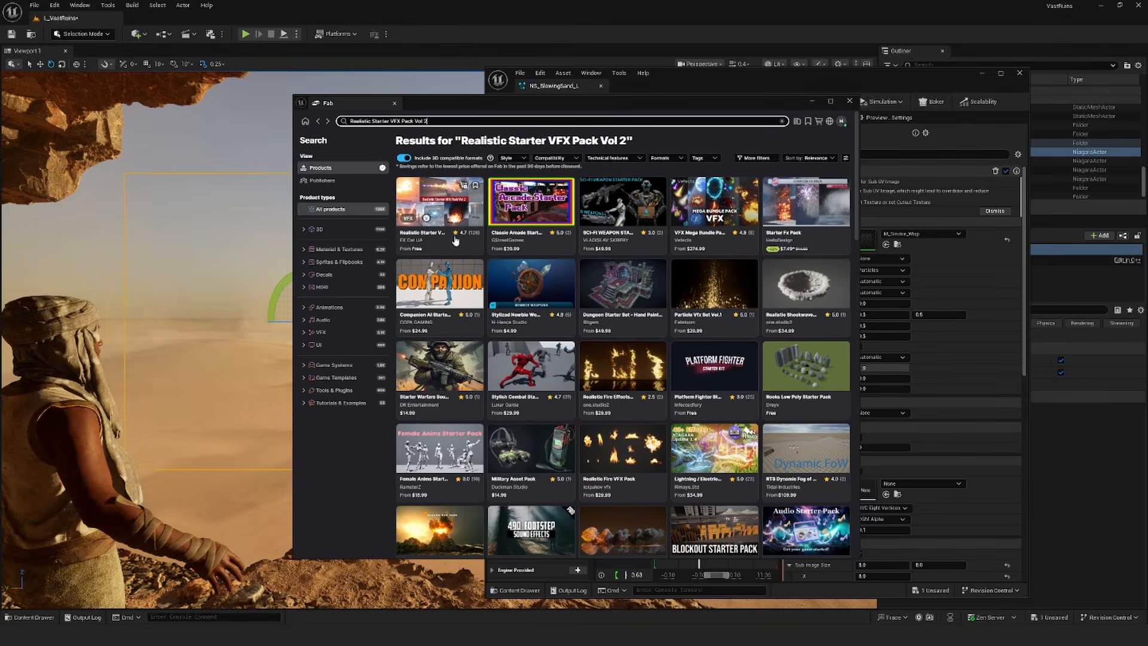
pyautogui.click(443, 249)
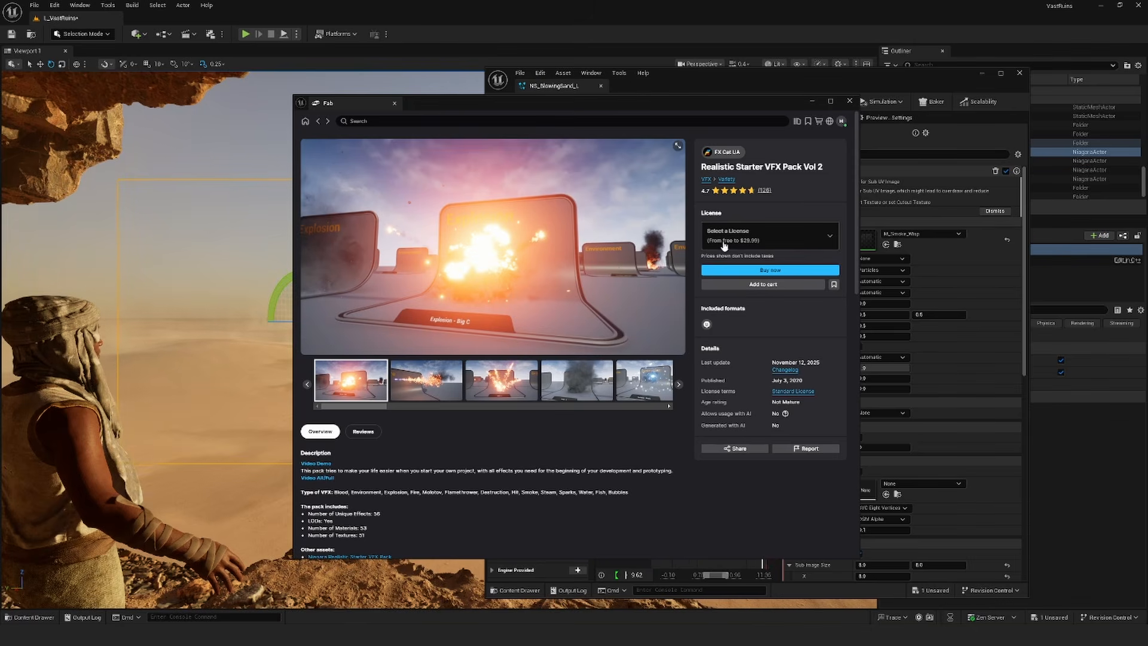
# Step: Choose the free Personal license for the VFX pack to show how it can be added, and close Fab
pyautogui.click(784, 246)
pyautogui.click(835, 270)
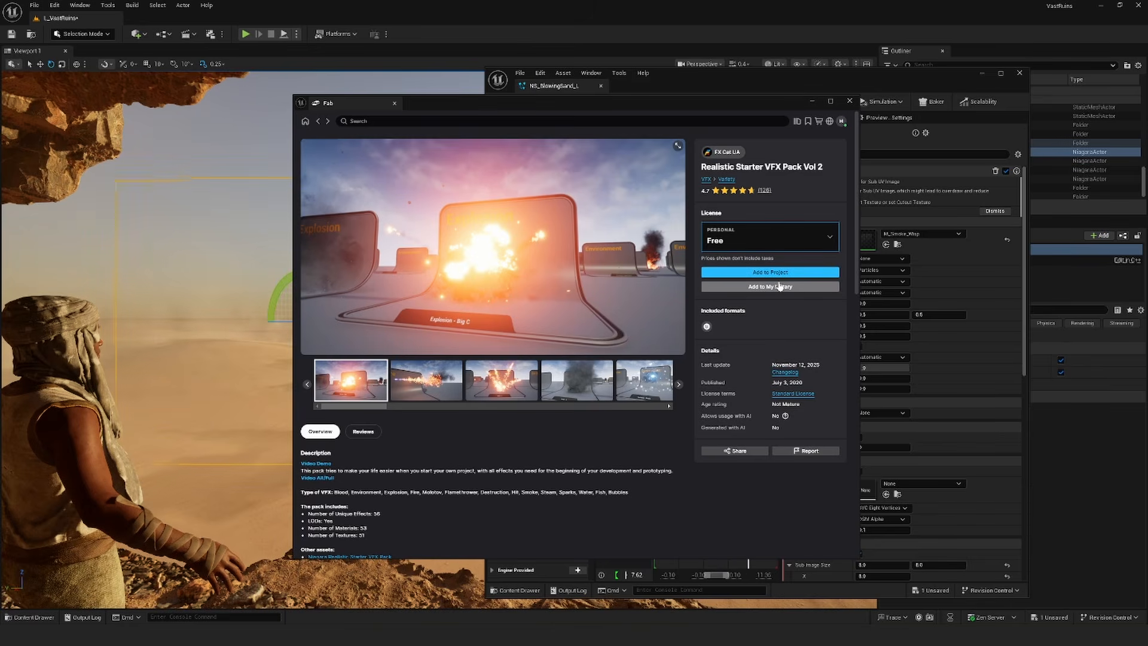
pyautogui.click(849, 101)
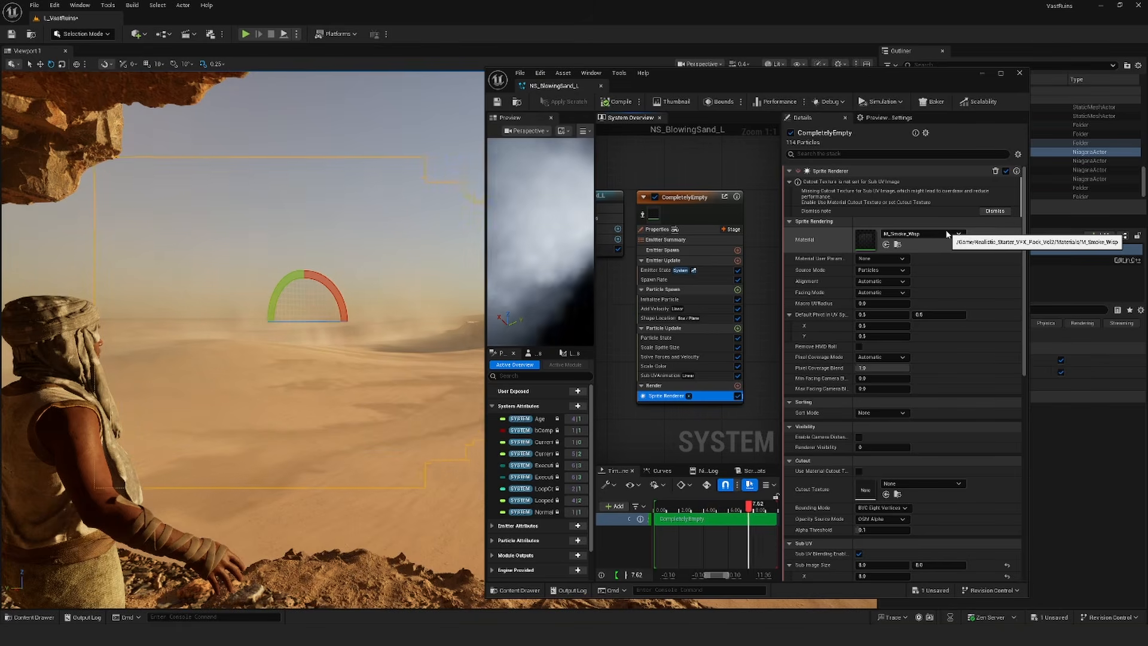
# Step: Open the Sprite Renderer's M_Smoke_Wisp material and examine the nodes feeding its Base Color and Opacity
pyautogui.doubleClick(861, 241)
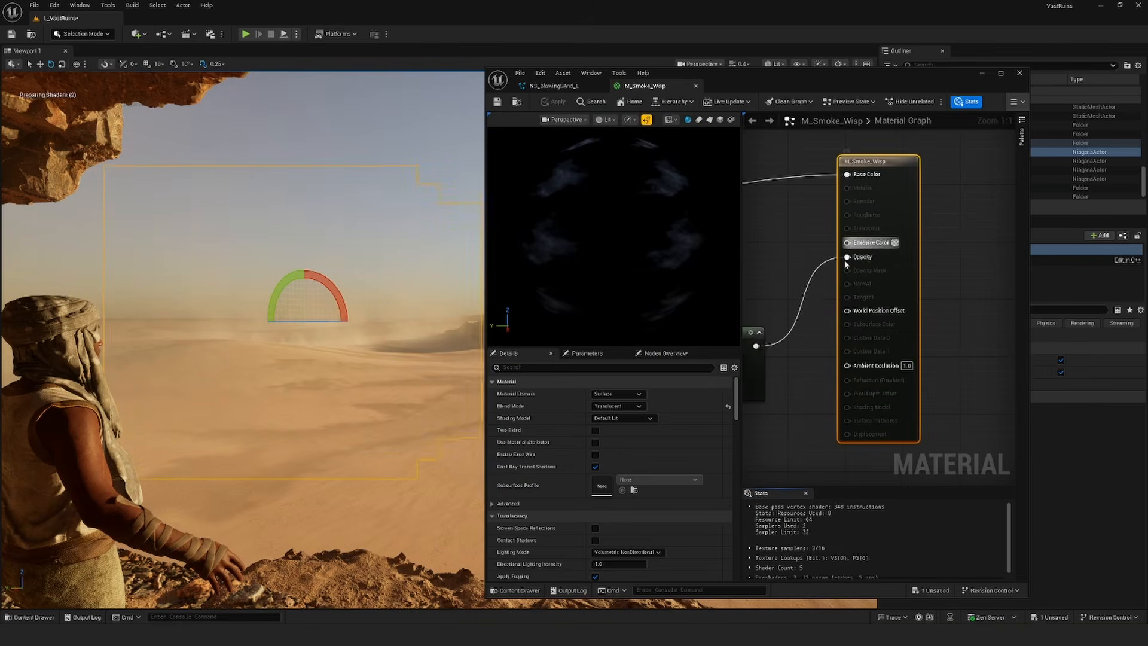
pyautogui.moveTo(782, 242); pyautogui.dragTo(1014, 245, button='right')
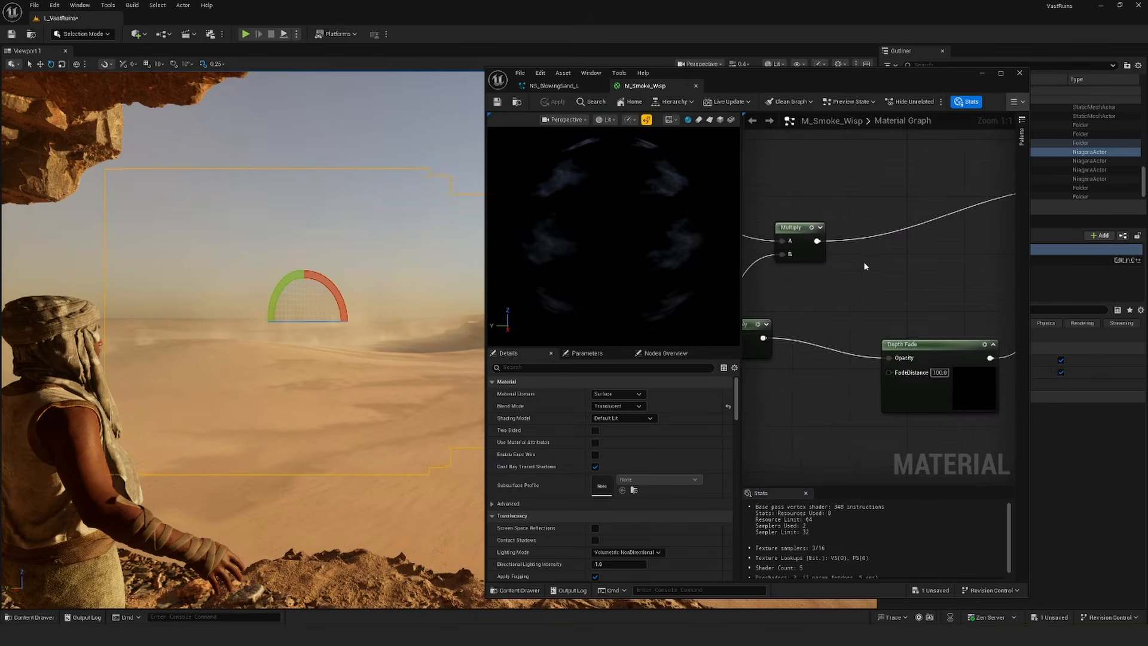
pyautogui.moveTo(864, 264); pyautogui.dragTo(1014, 242, button='right')
pyautogui.scroll(-3, 861, 257)
pyautogui.press('super')
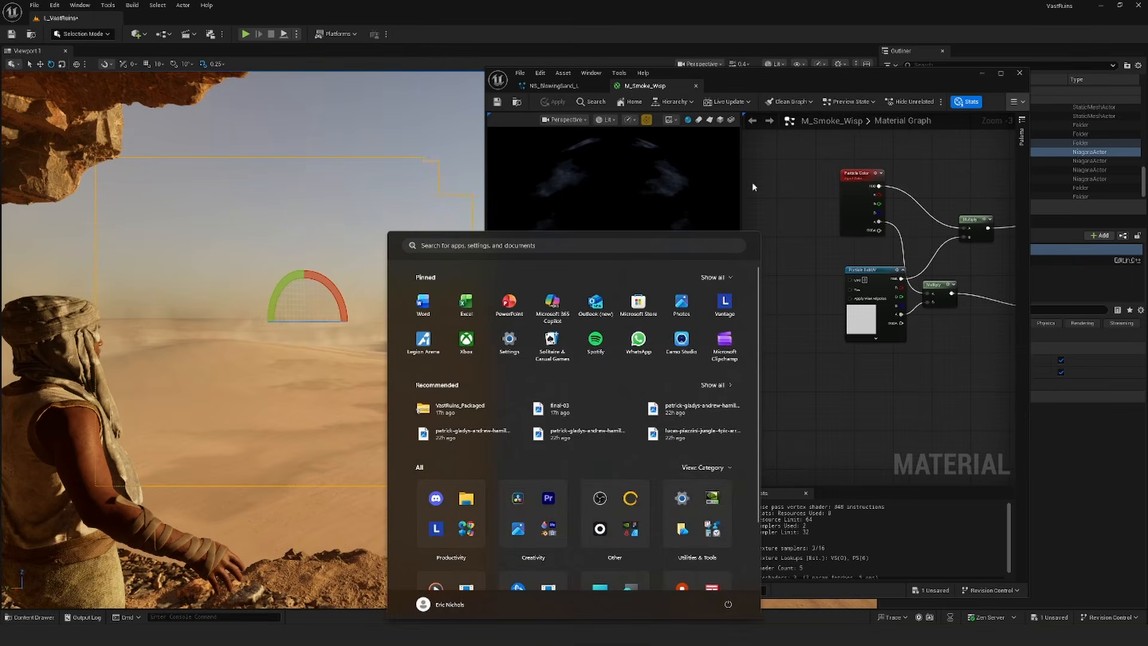
pyautogui.press('super')
pyautogui.click(675, 103)
pyautogui.click(723, 155)
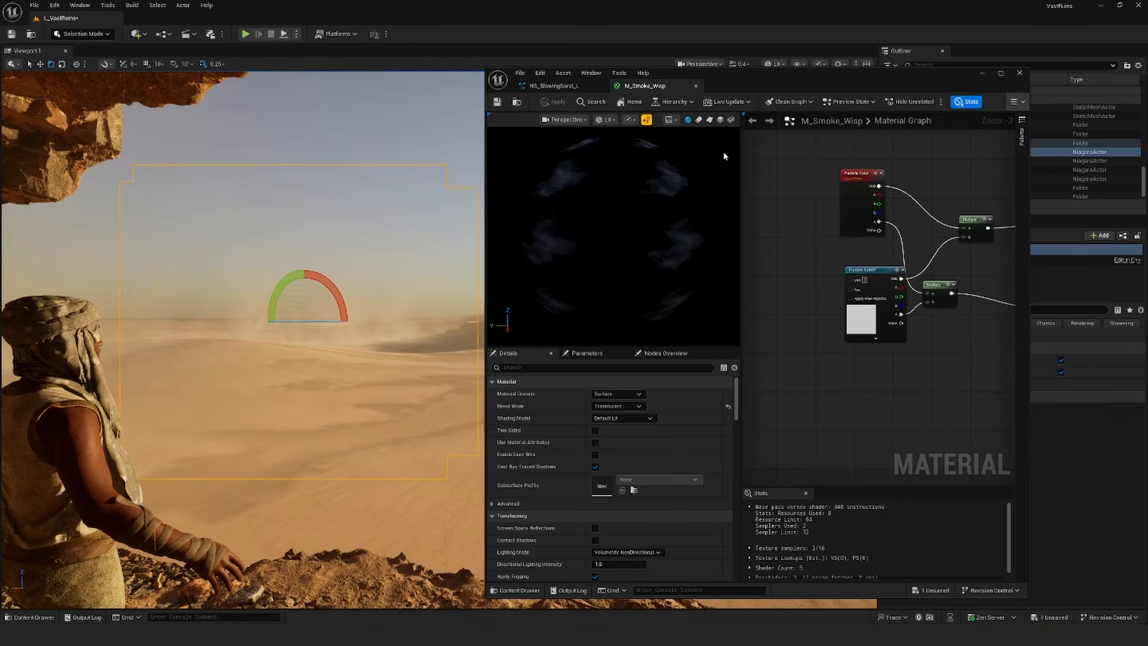
pyautogui.click(561, 89)
pyautogui.doubleClick(872, 244)
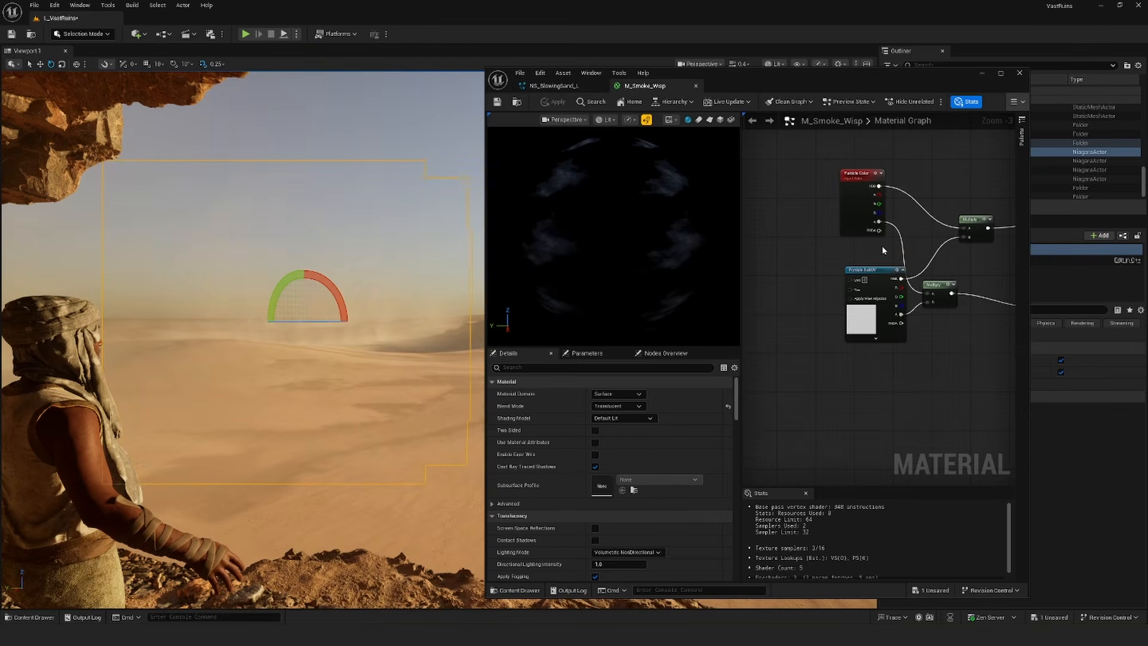
pyautogui.click(846, 210)
pyautogui.click(805, 192)
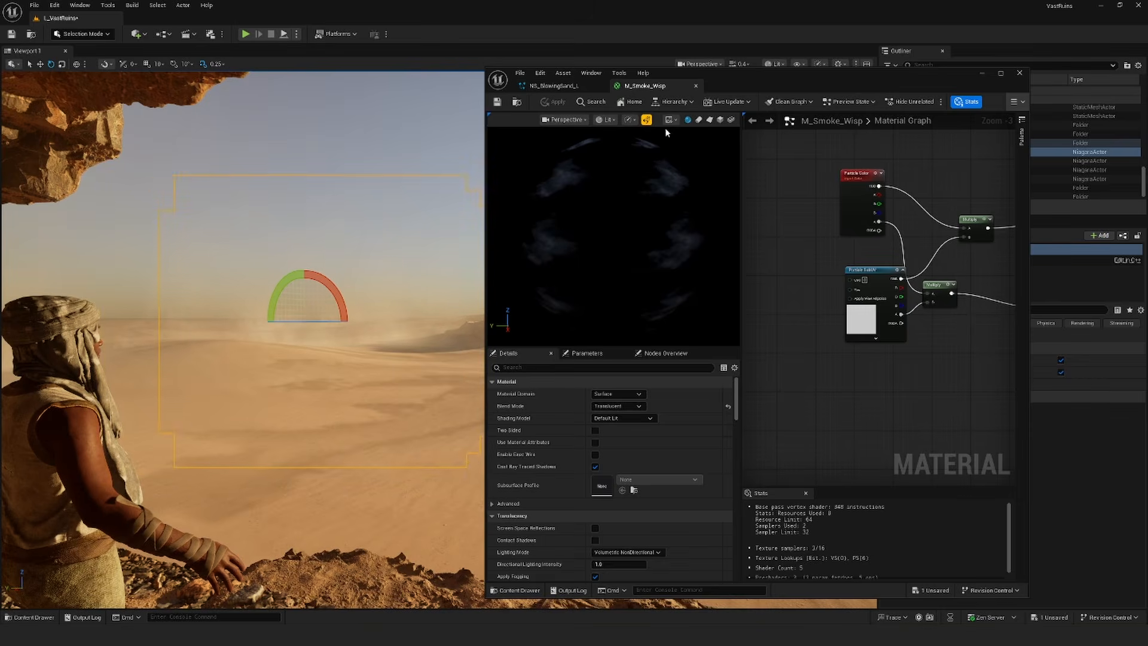
# Step: Return to the NS_BlowingSand_L system, close the asset editor window, and pull the level view back inside the cave behind the character
pyautogui.click(555, 86)
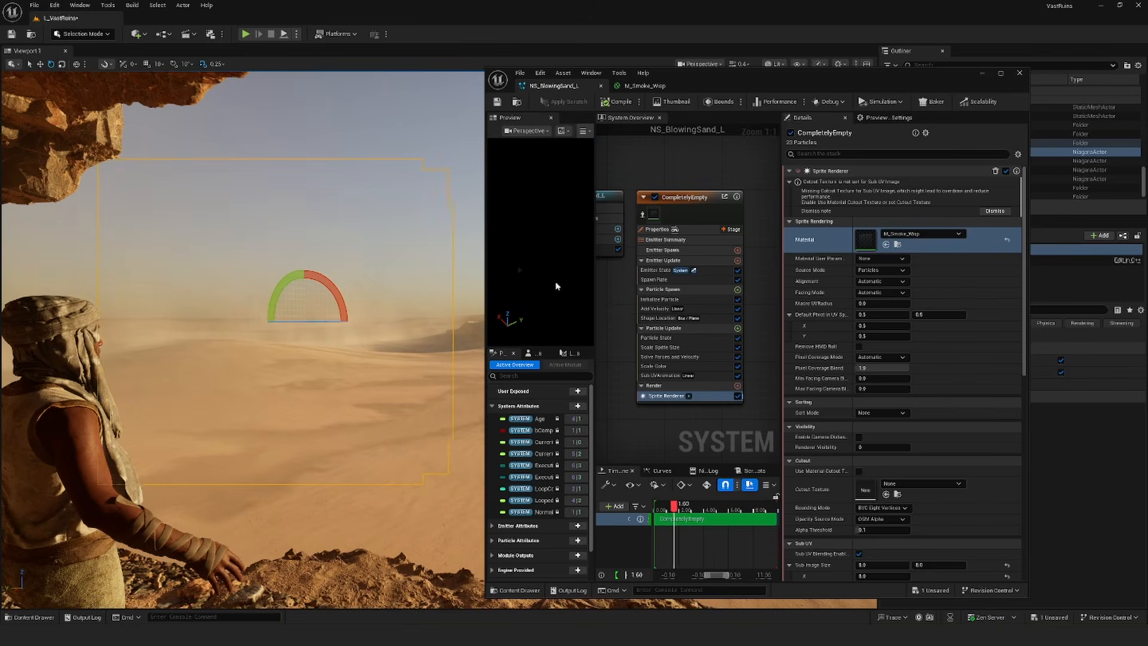
pyautogui.click(1020, 72)
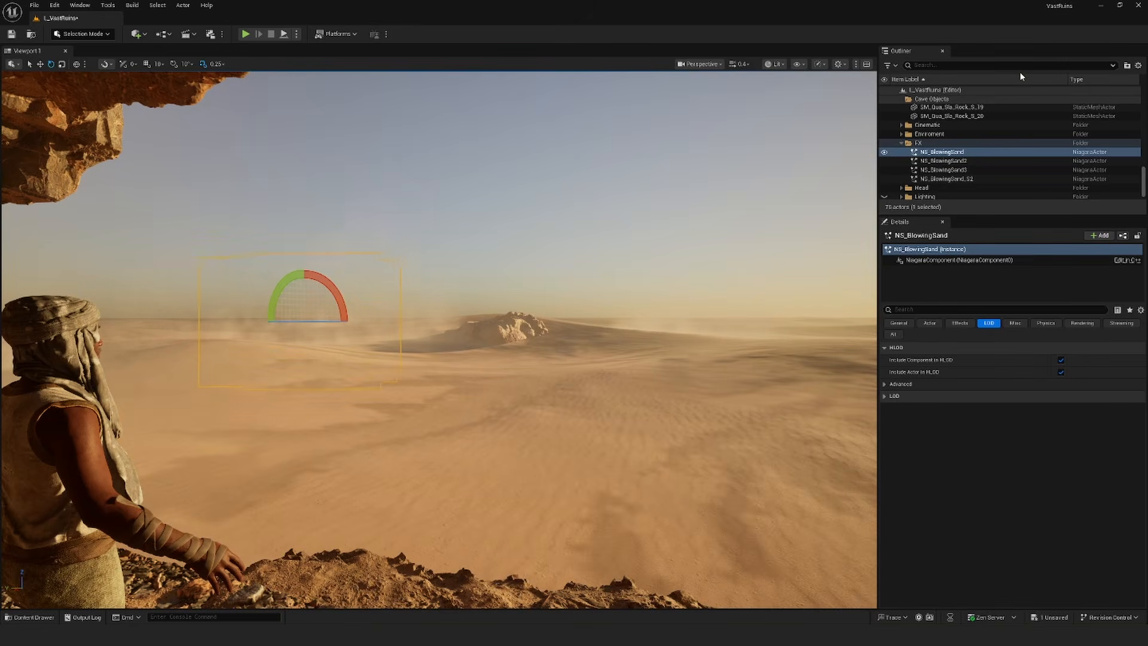
pyautogui.moveTo(608, 336); pyautogui.dragTo(629, 343, button='right')
pyautogui.press('s')
pyautogui.press('a')
pyautogui.press('q')
pyautogui.press('s')
pyautogui.press('d')
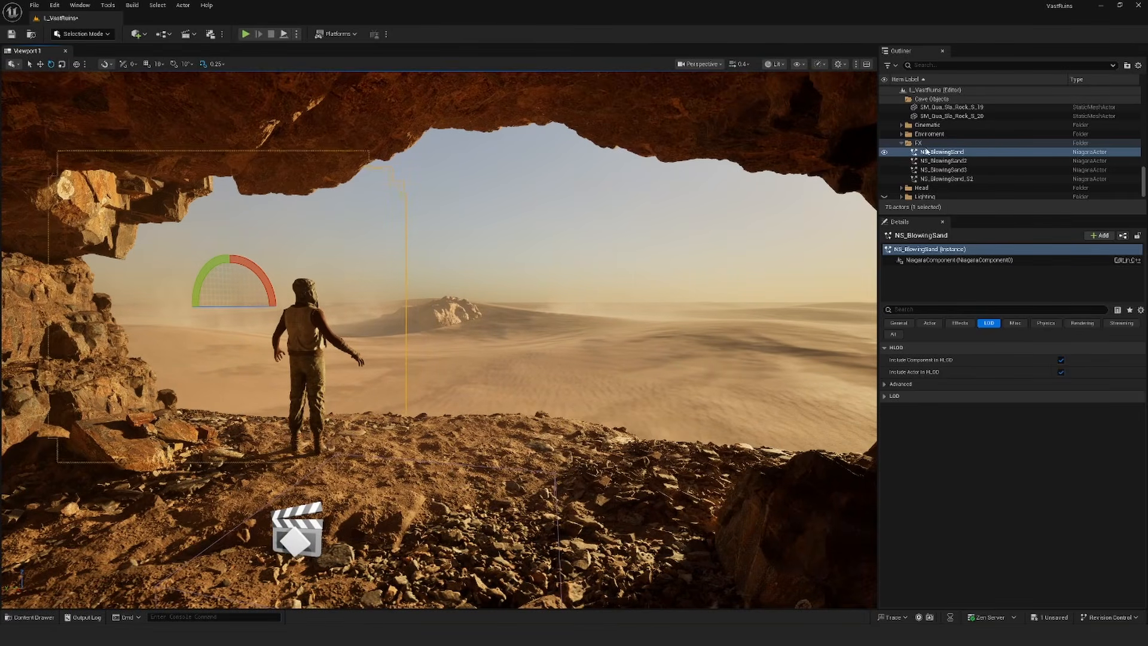
# Step: Collapse the Cave Objects folder, expand the Cinematic folder, and open the LS_Main level sequence
pyautogui.click(902, 134)
pyautogui.click(901, 134)
pyautogui.click(901, 143)
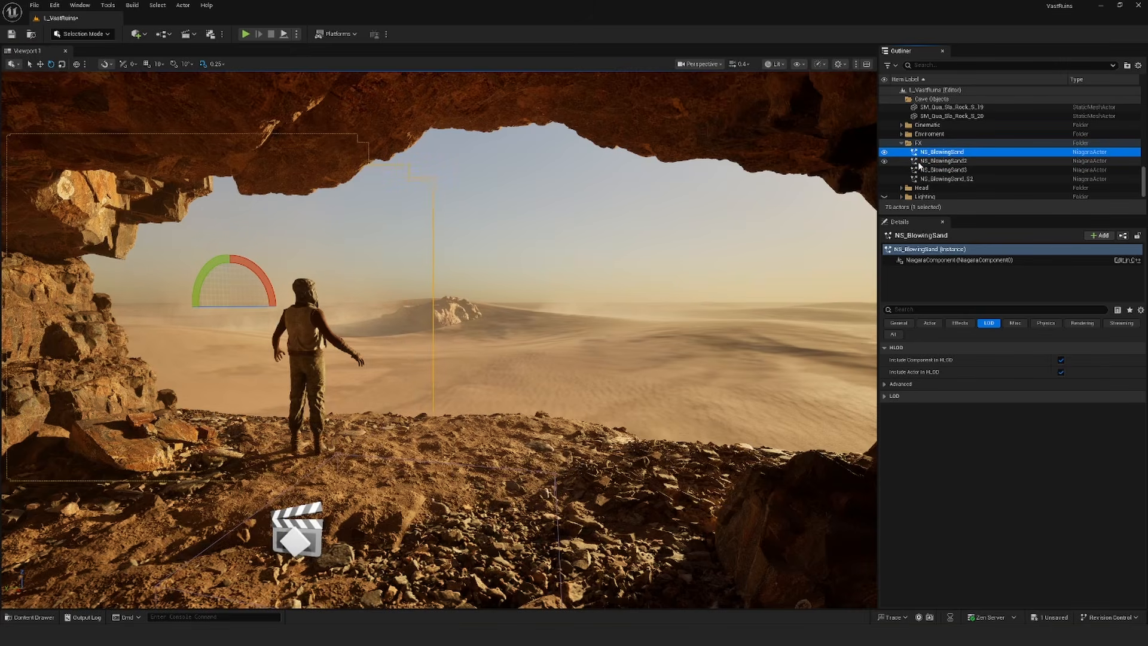
pyautogui.scroll(12, 920, 167)
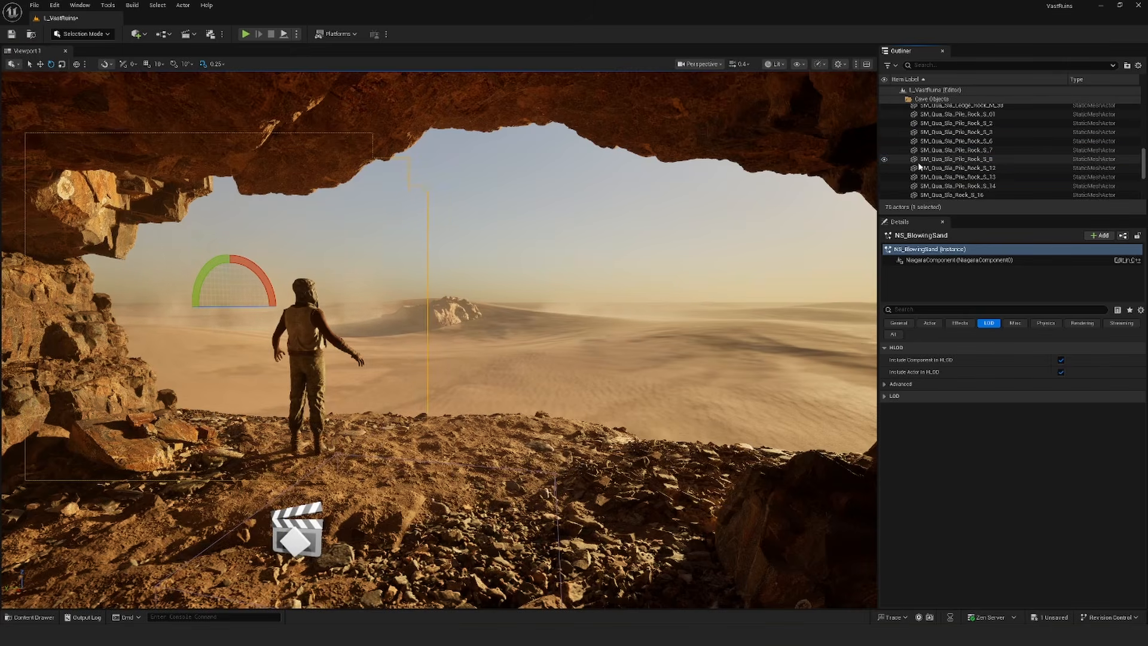
pyautogui.moveTo(1144, 142); pyautogui.dragTo(1143, 104)
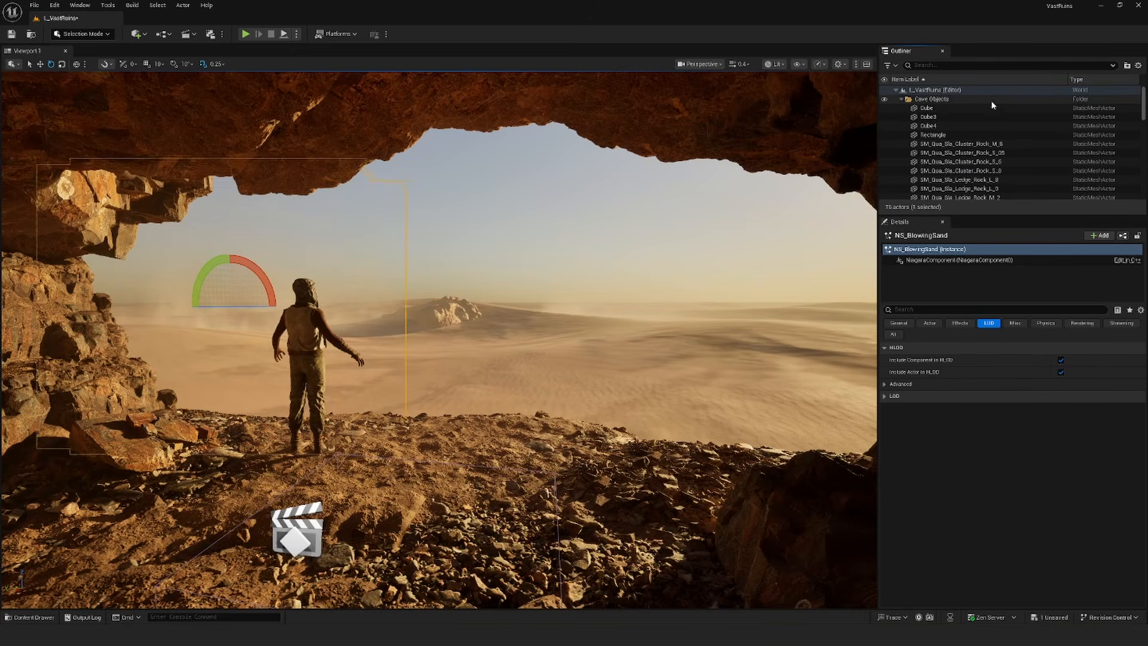
pyautogui.click(901, 99)
pyautogui.click(901, 108)
pyautogui.click(939, 126)
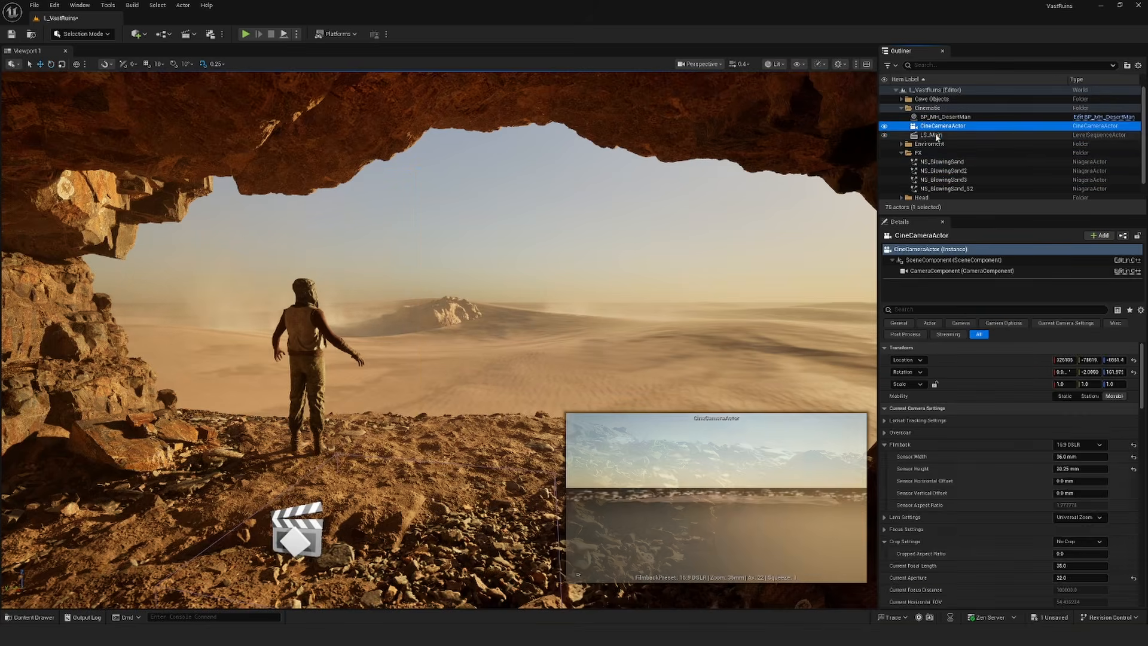
pyautogui.click(931, 134)
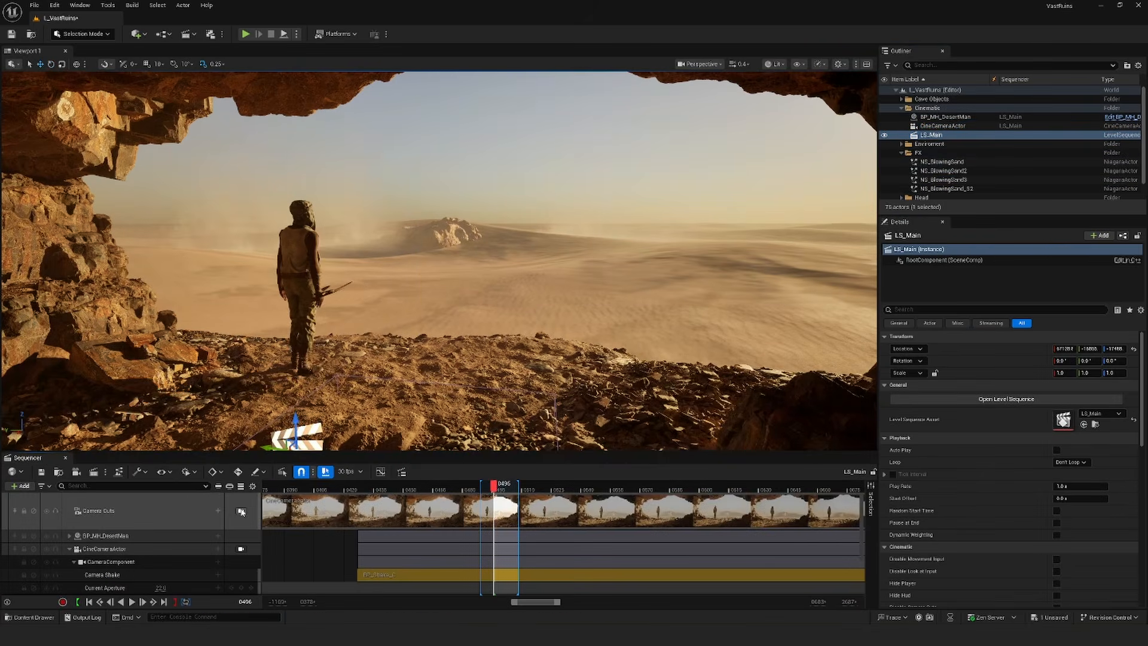
# Step: View LS_Main through its Camera Cuts track, extend the playback range's end to near the last visible camera-cut thumbnail, and play the shot
pyautogui.click(241, 511)
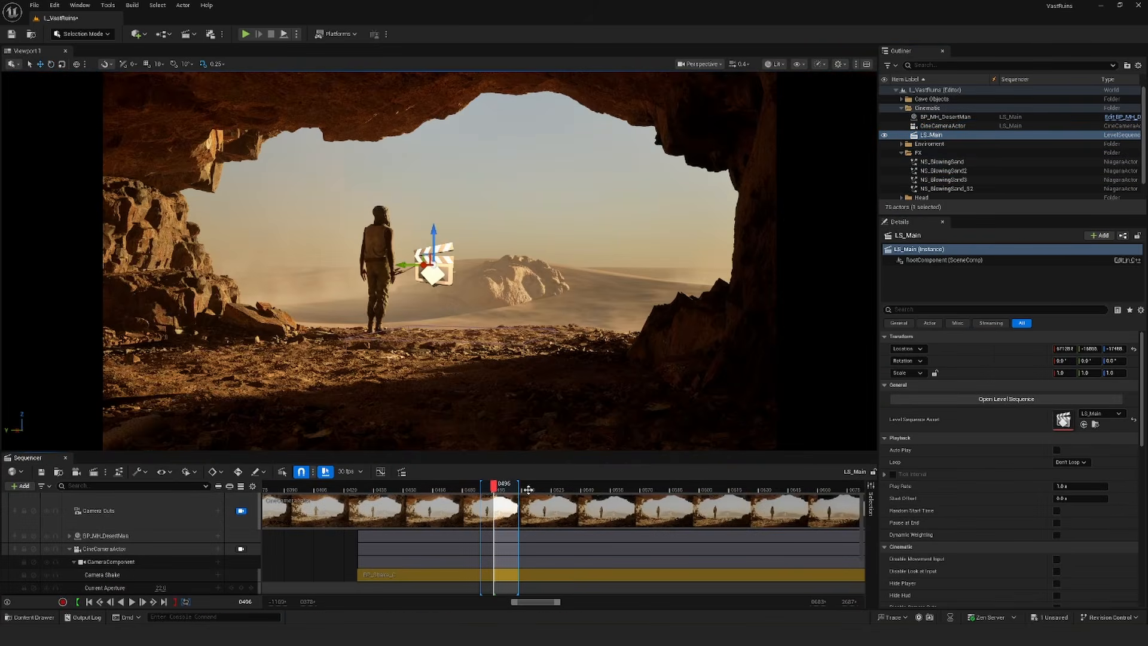
pyautogui.moveTo(519, 491); pyautogui.dragTo(854, 492)
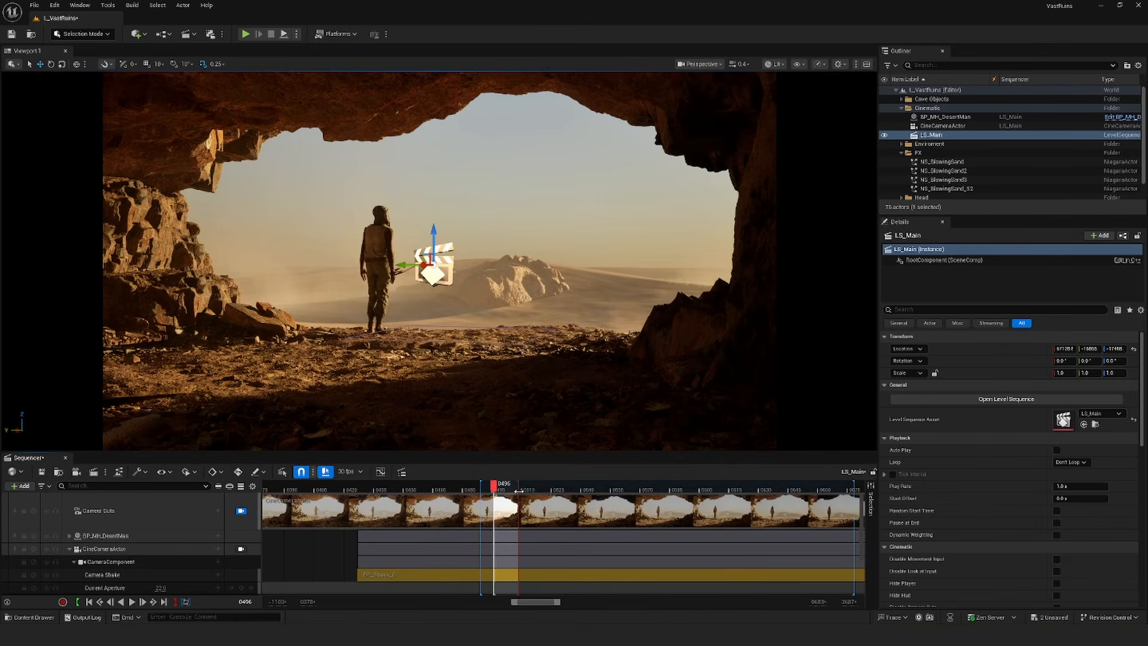
pyautogui.press('space')
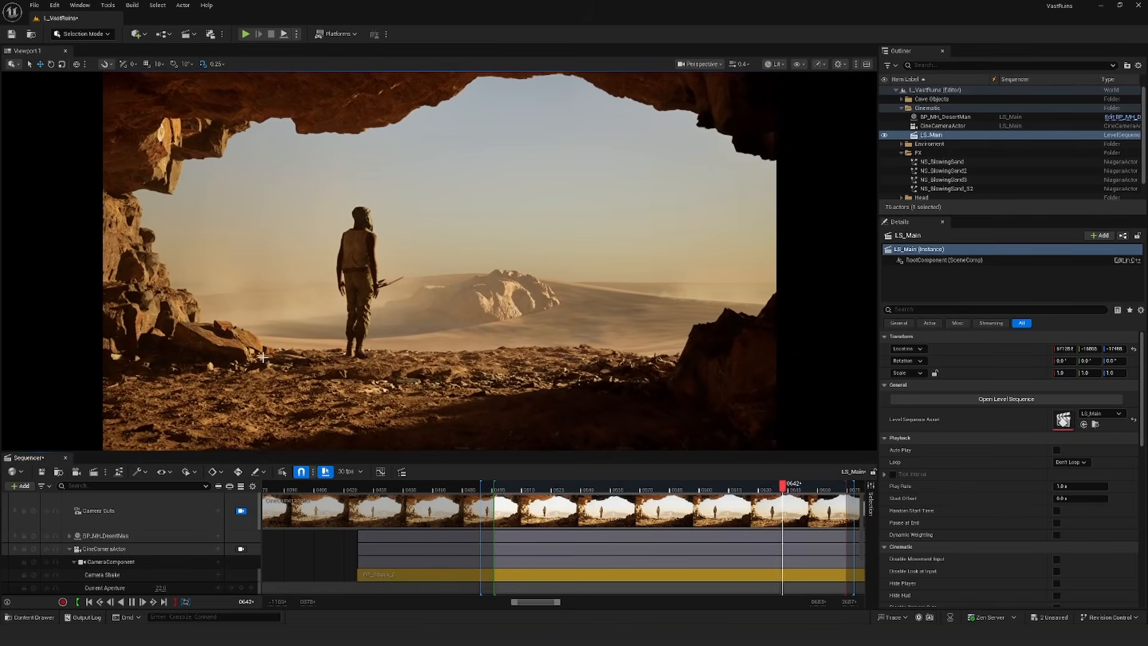
pyautogui.press('space')
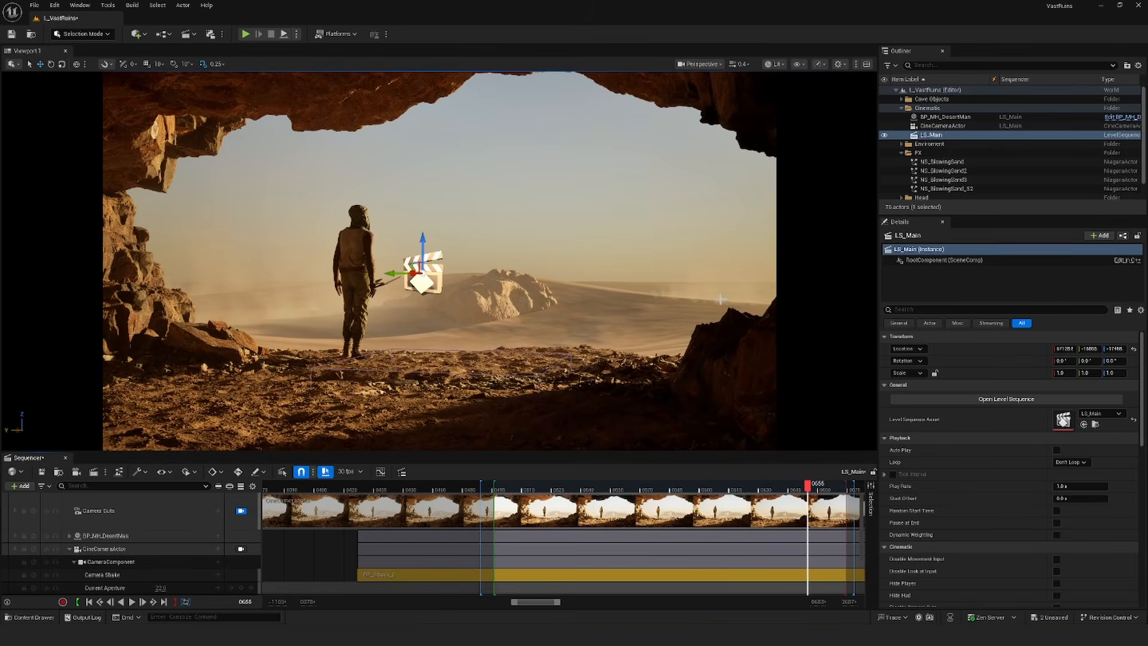
pyautogui.moveTo(535, 488); pyautogui.dragTo(503, 491)
pyautogui.press('space')
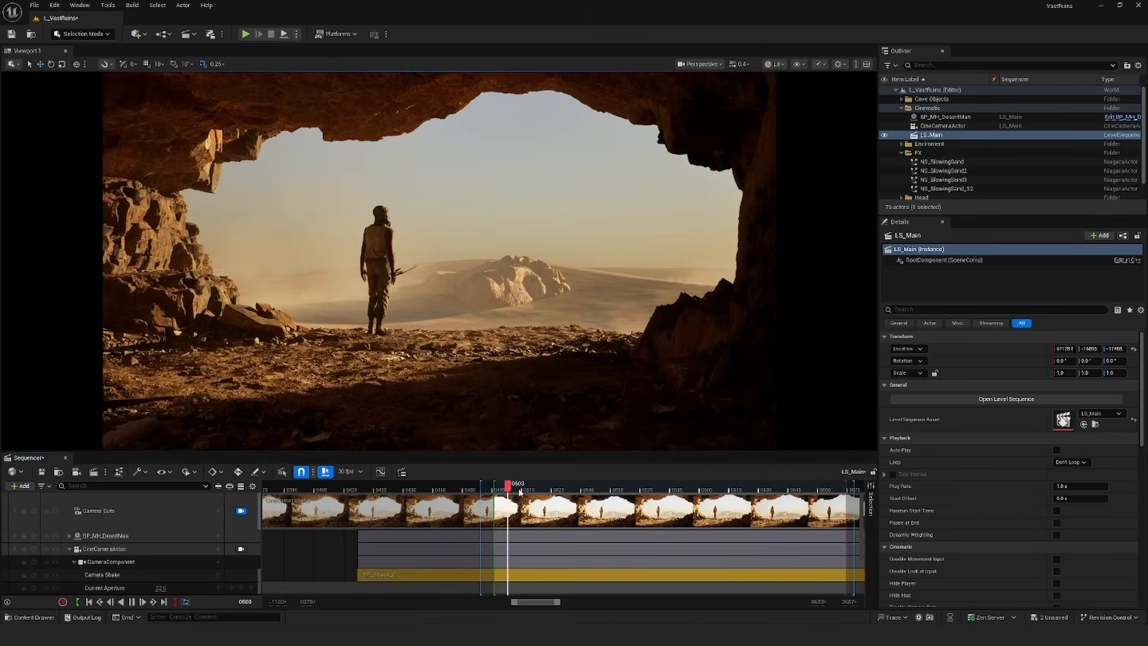
pyautogui.press('space')
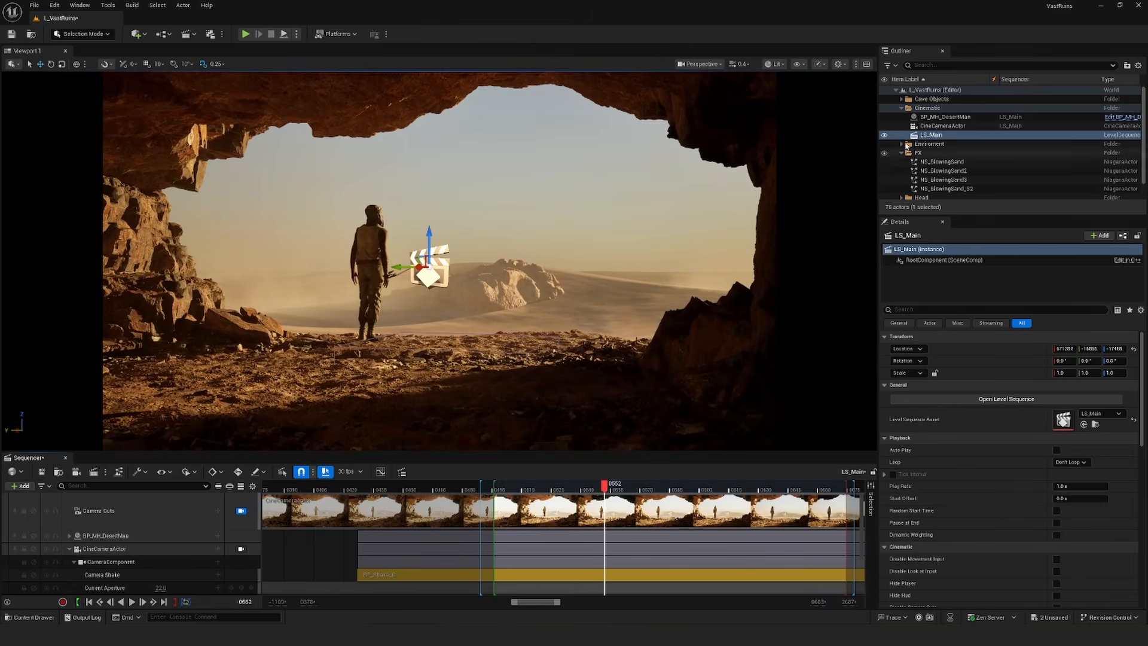
# Step: Collapse the Cinematic folder, switch the viewport to Unlit, and select cave ceiling, wall and floor rocks to compare their base colors
pyautogui.click(902, 108)
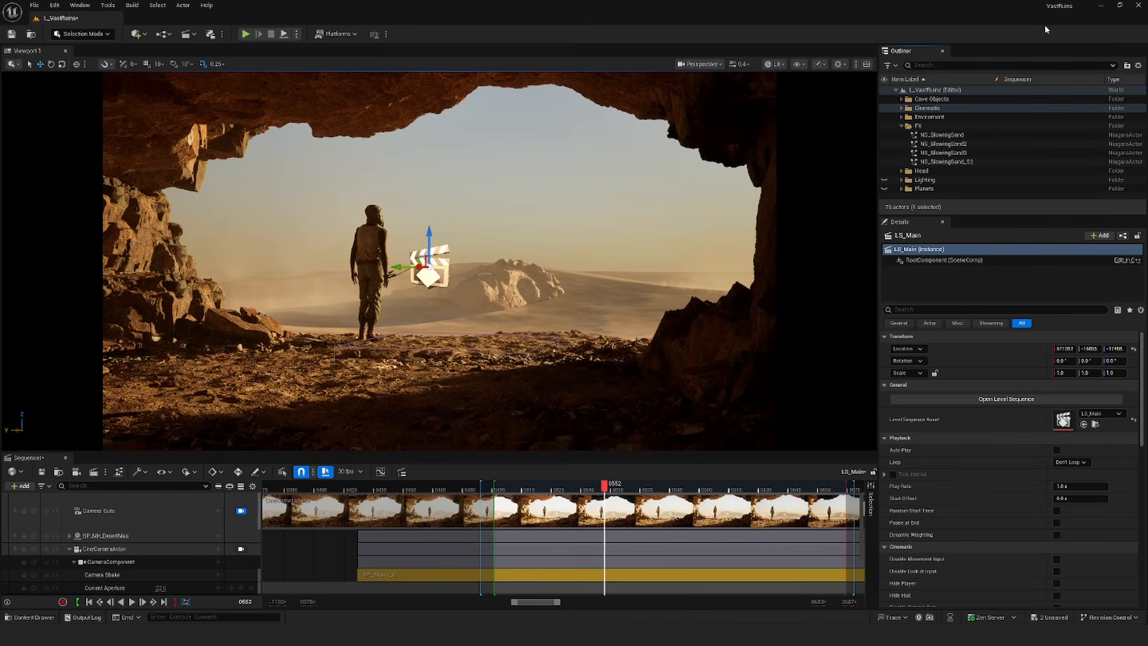
pyautogui.click(775, 64)
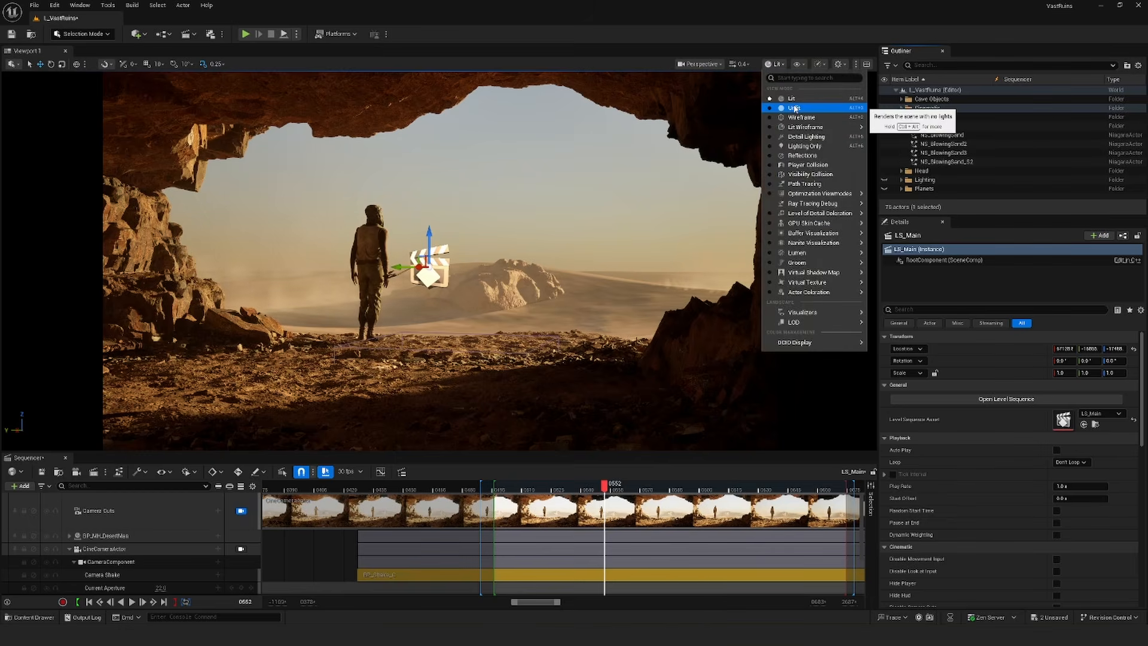
pyautogui.press('Escape')
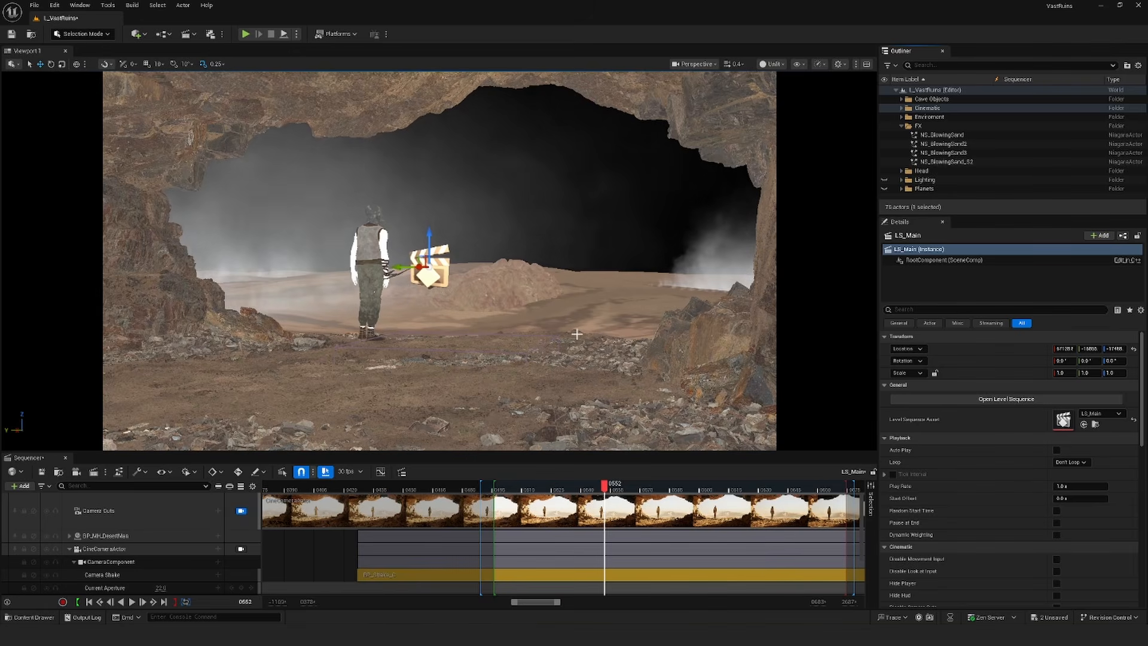
pyautogui.click(413, 123)
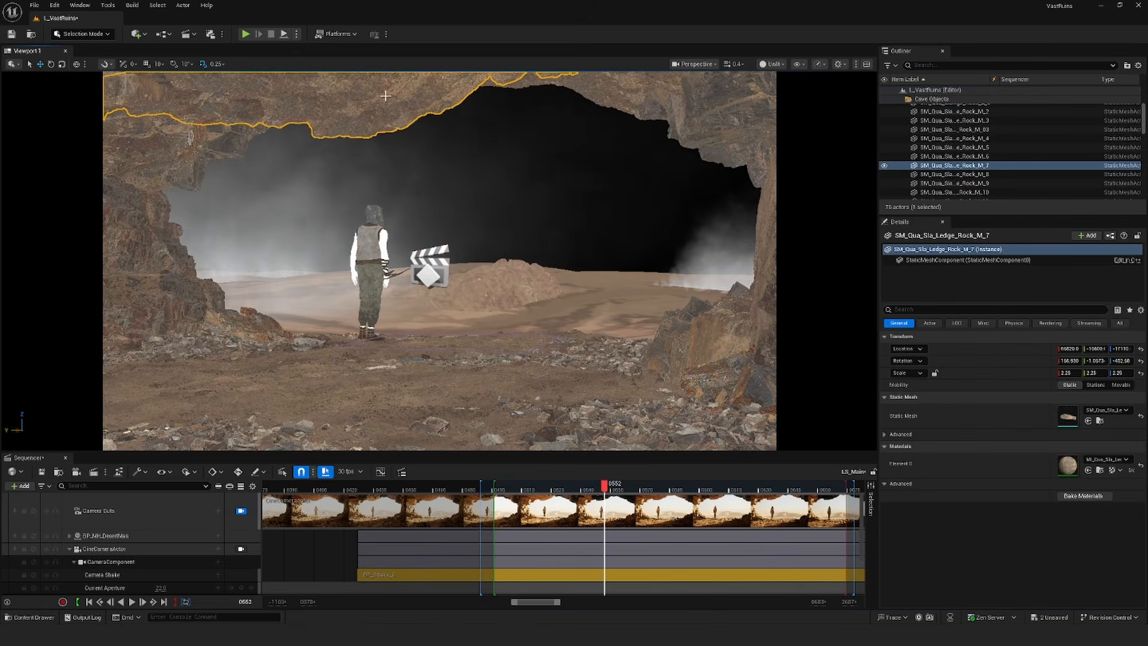
pyautogui.click(159, 257)
pyautogui.click(460, 397)
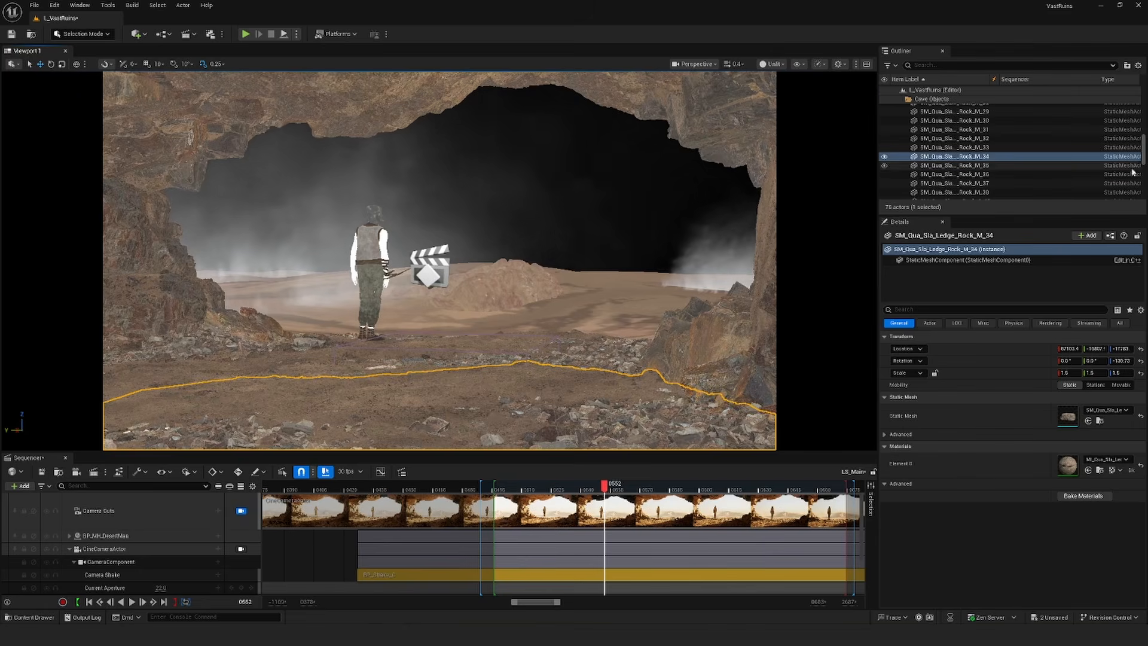
# Step: Select SM_RomanHead in the Head folder and open its material instance for editing
pyautogui.scroll(-1, 1145, 155)
pyautogui.click(902, 99)
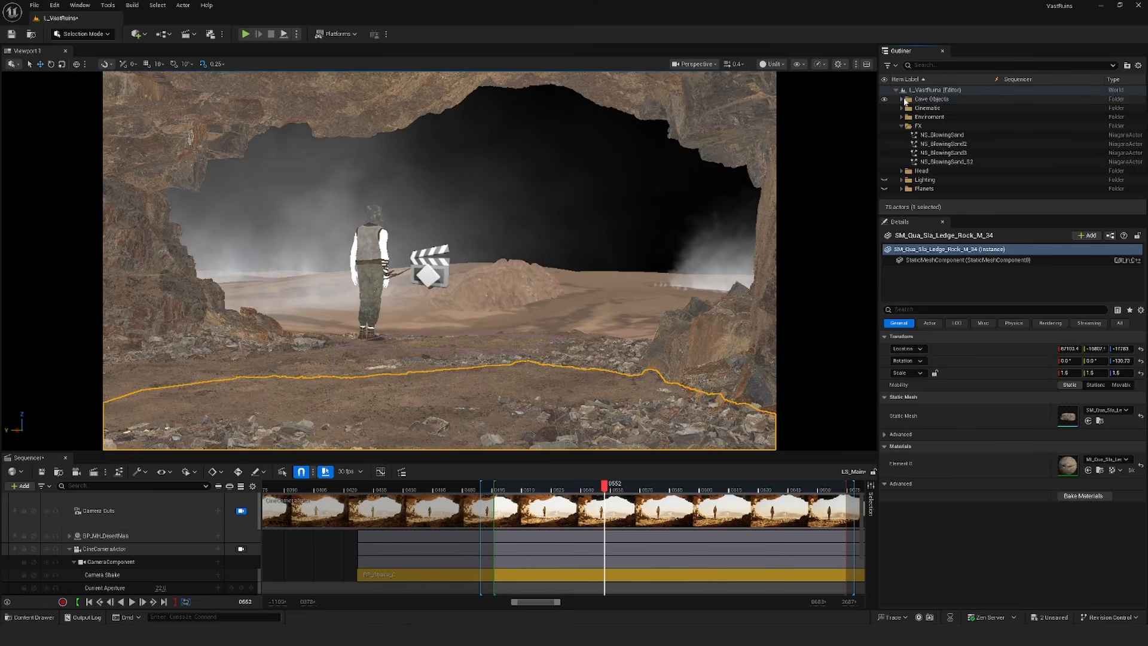
pyautogui.click(903, 126)
pyautogui.click(902, 171)
pyautogui.click(941, 180)
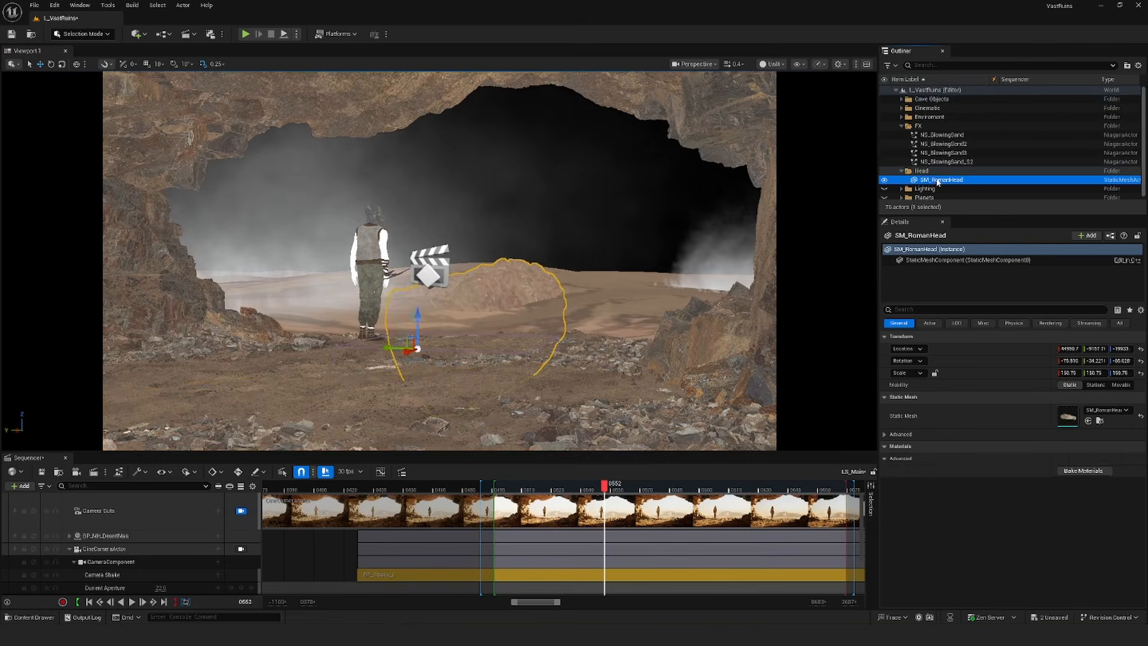
pyautogui.click(1080, 466)
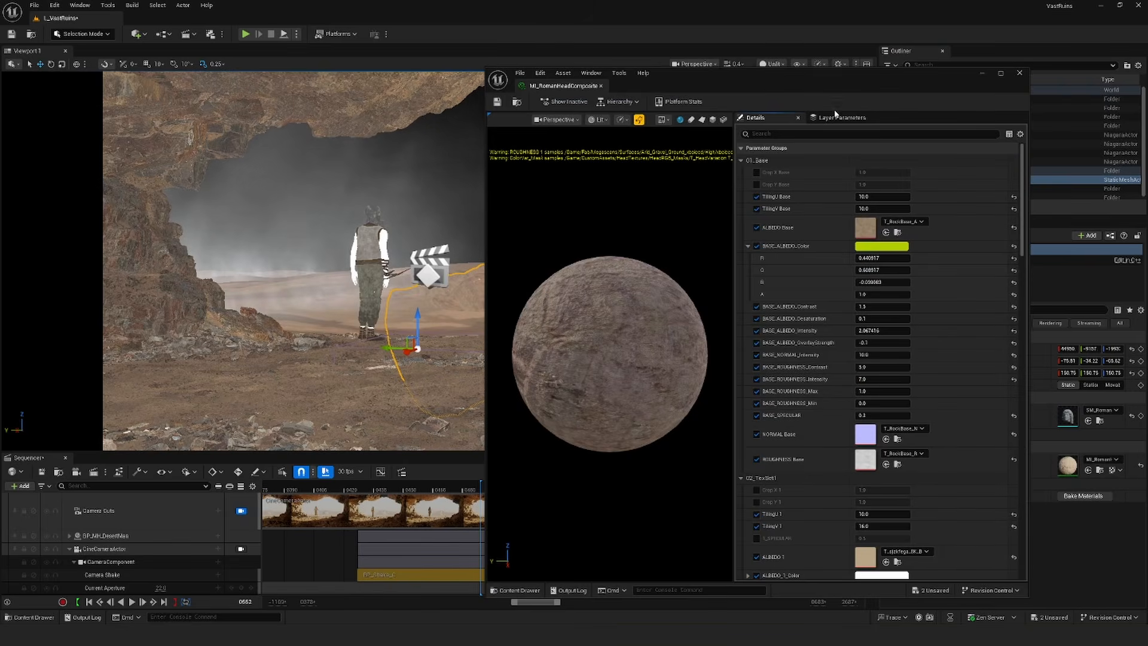
# Step: Try raising the G channel of BASE_ALBEDO_Color to about 13.66 on the Roman head material, and undo the change
pyautogui.moveTo(832, 73); pyautogui.dragTo(919, 69)
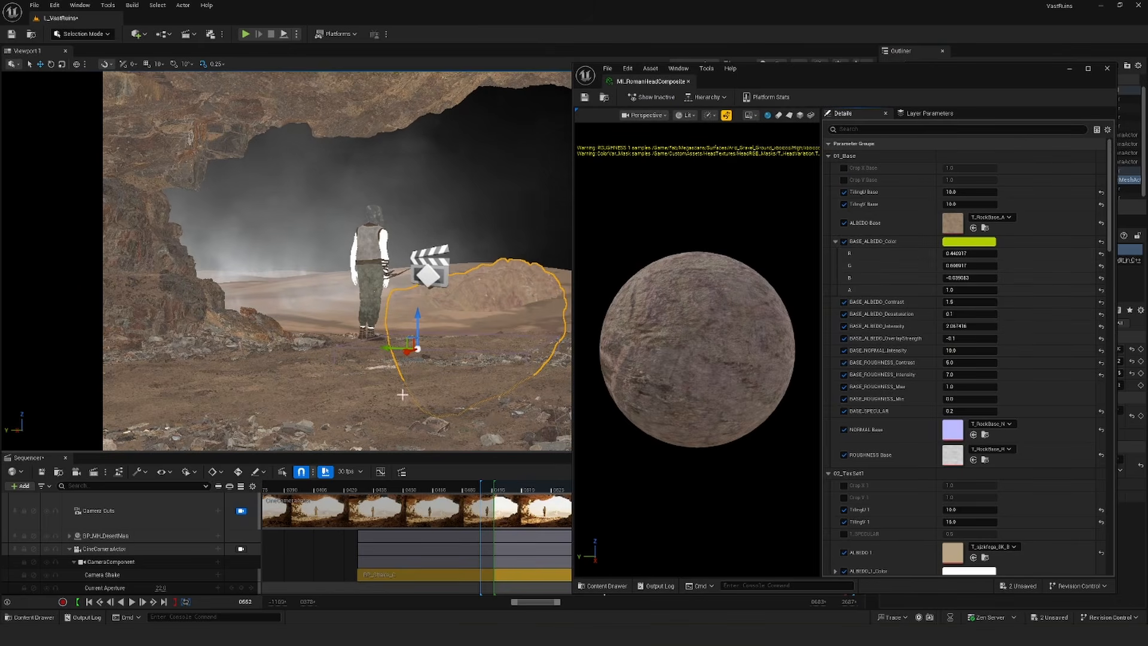
pyautogui.moveTo(966, 265); pyautogui.dragTo(1029, 265)
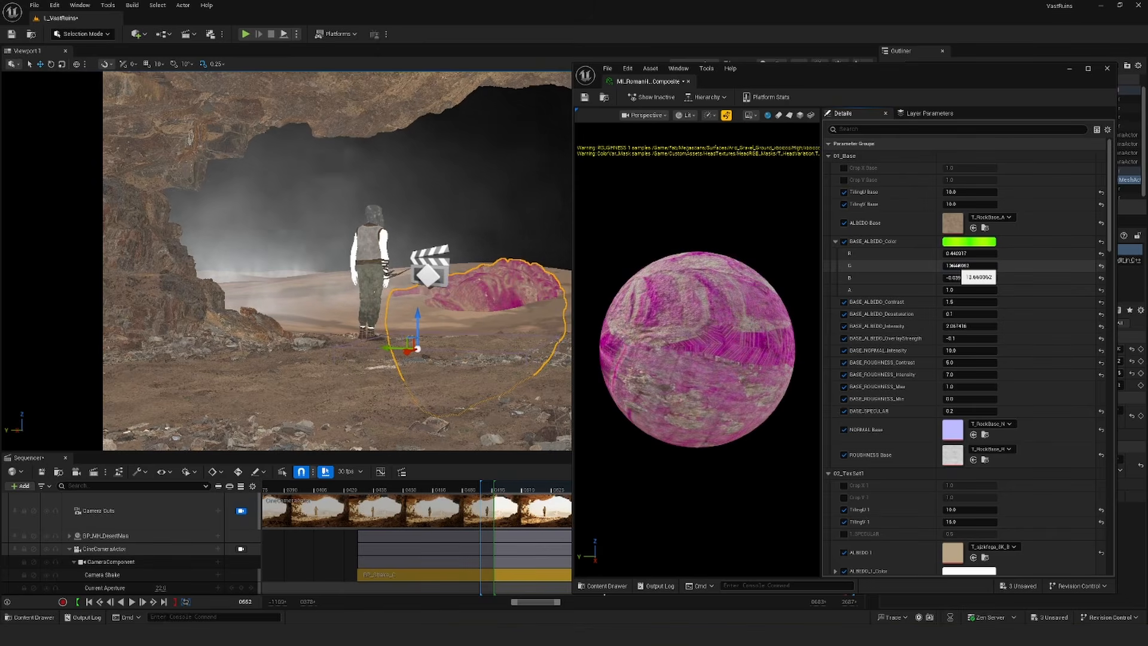
pyautogui.hotkey('ctrl', 'z')
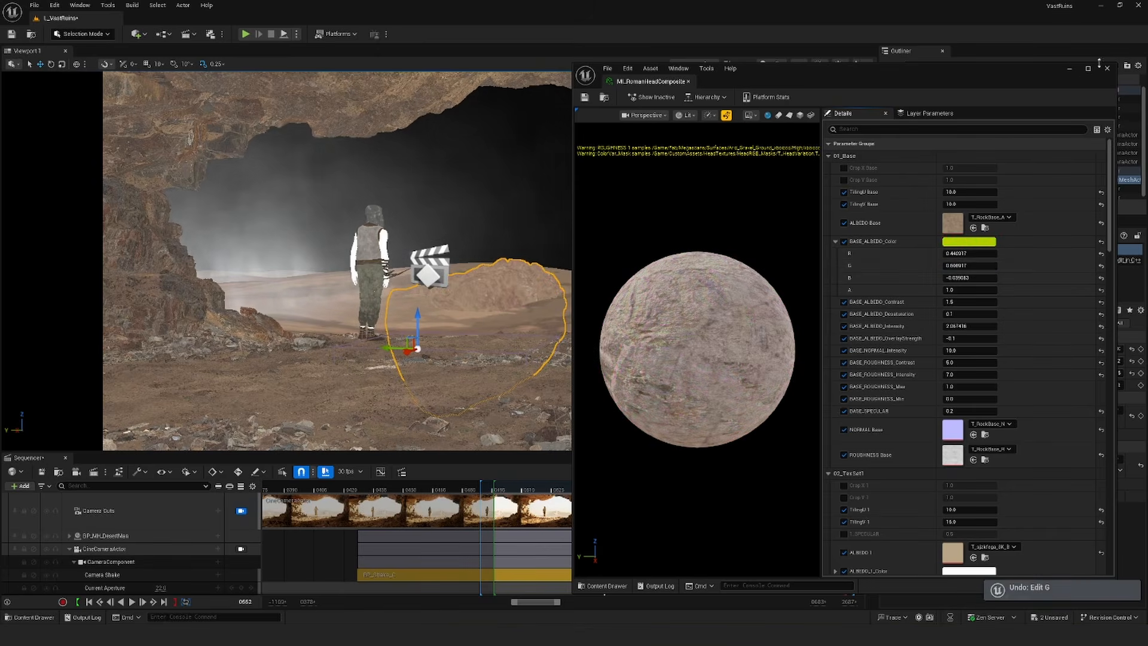
# Step: Close the Roman head material, select the Landscape, and open its assigned Landscape Material
pyautogui.click(502, 355)
pyautogui.click(574, 371)
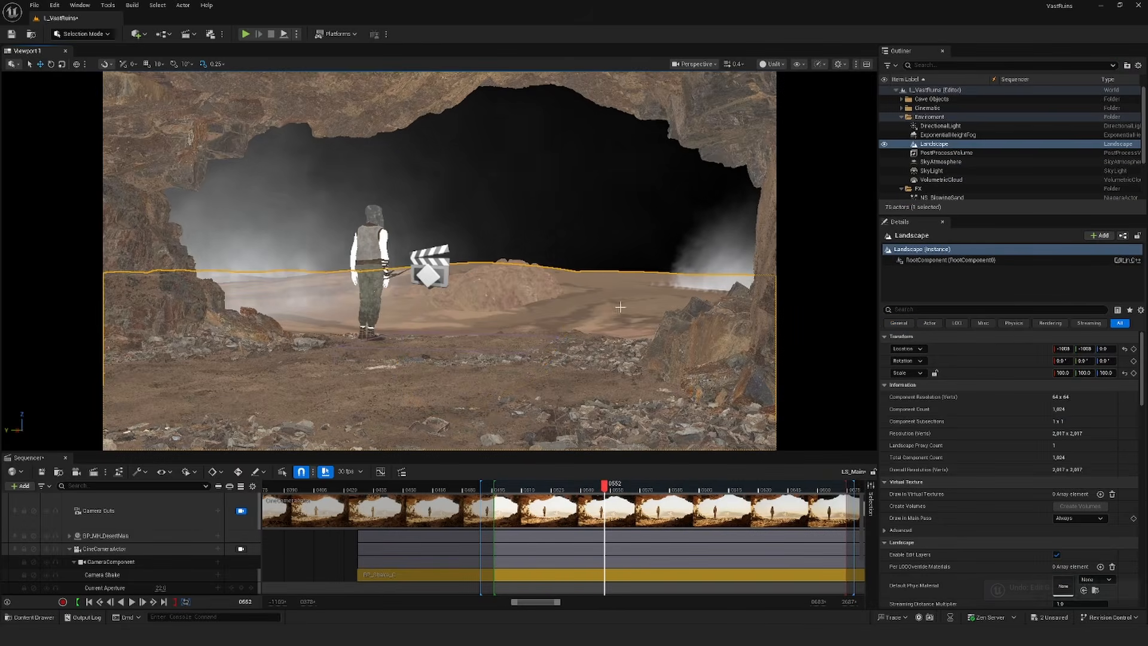
pyautogui.scroll(-3, 1085, 478)
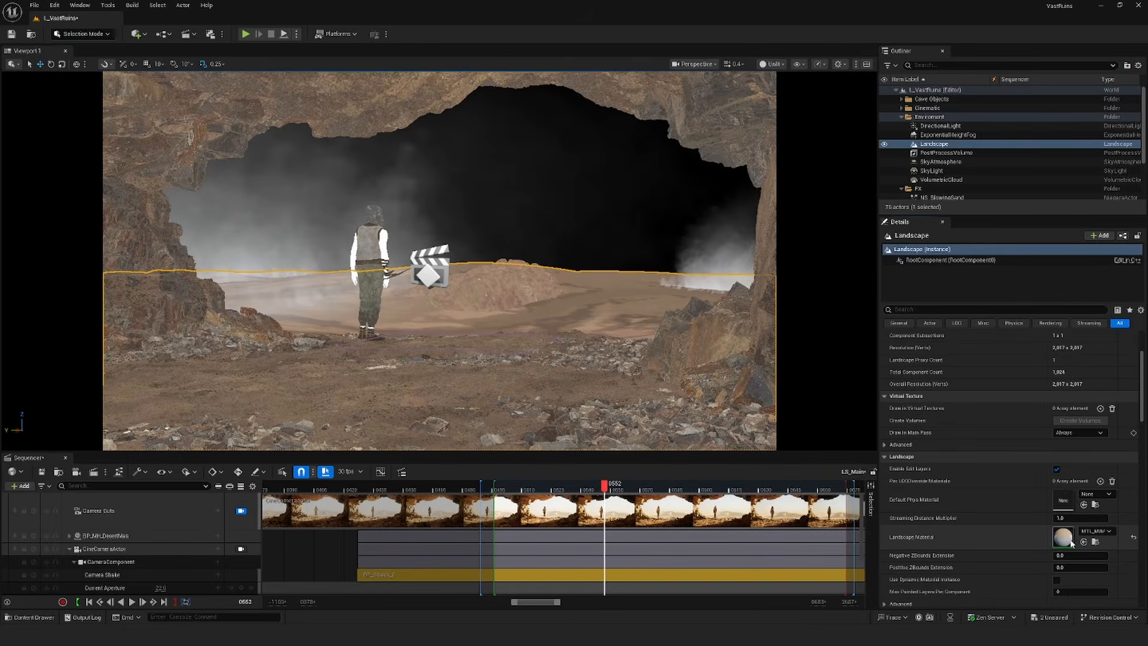
pyautogui.click(1099, 541)
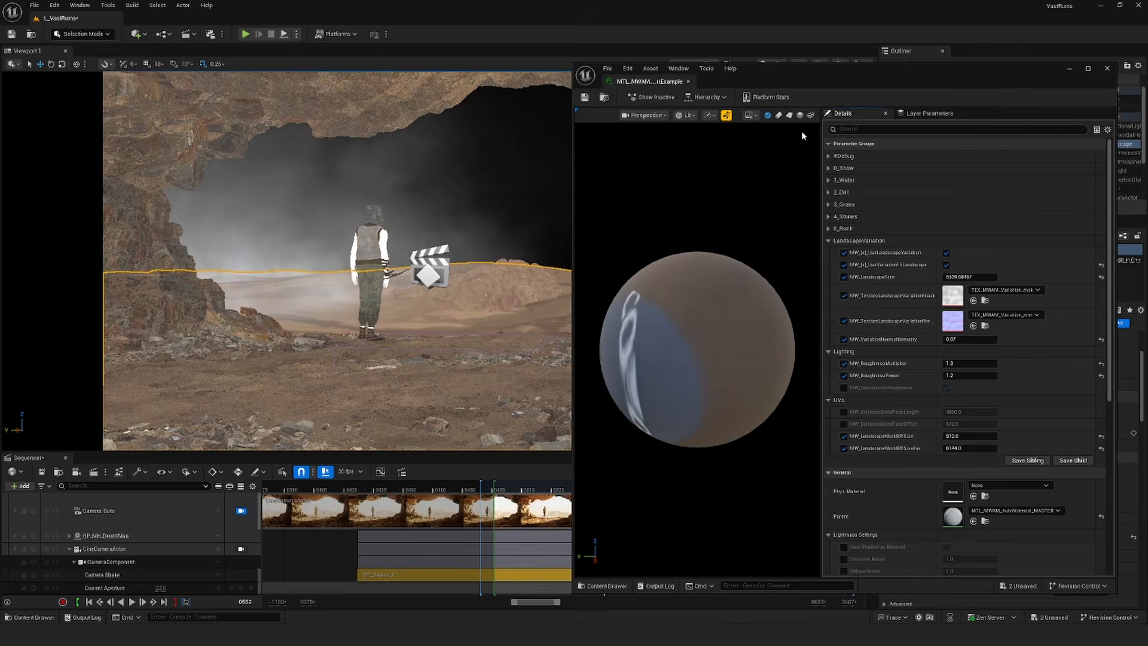
# Step: Try raising the G channel of the landscape material's grass color correction in 3_Grass to about 2.72, and undo the change
pyautogui.click(844, 204)
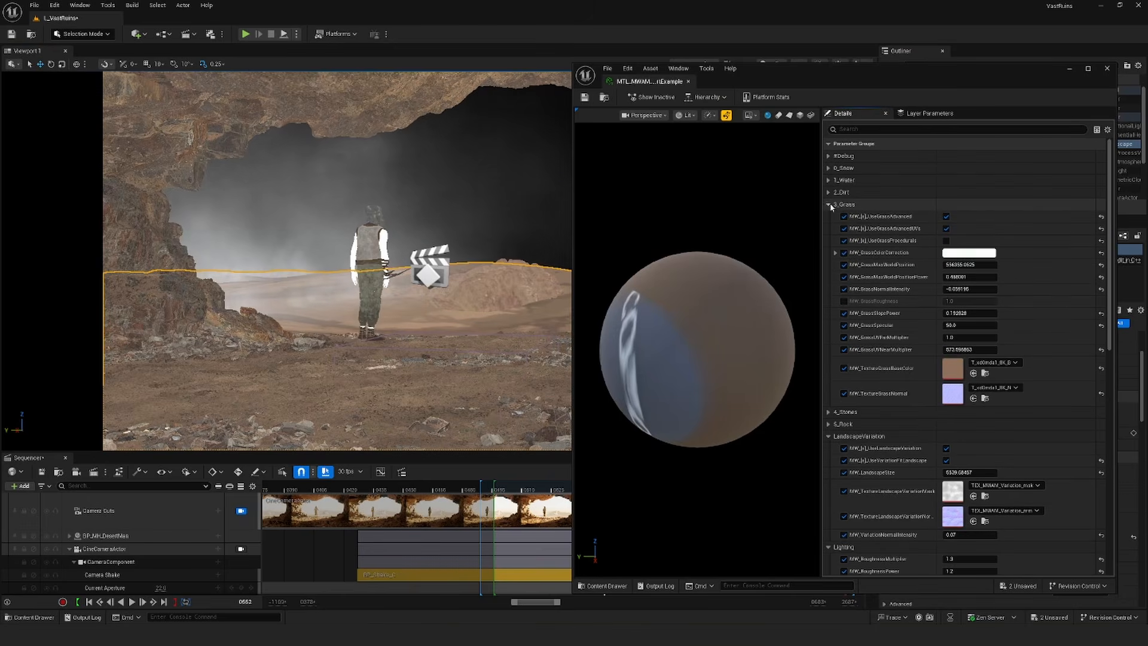
pyautogui.click(836, 252)
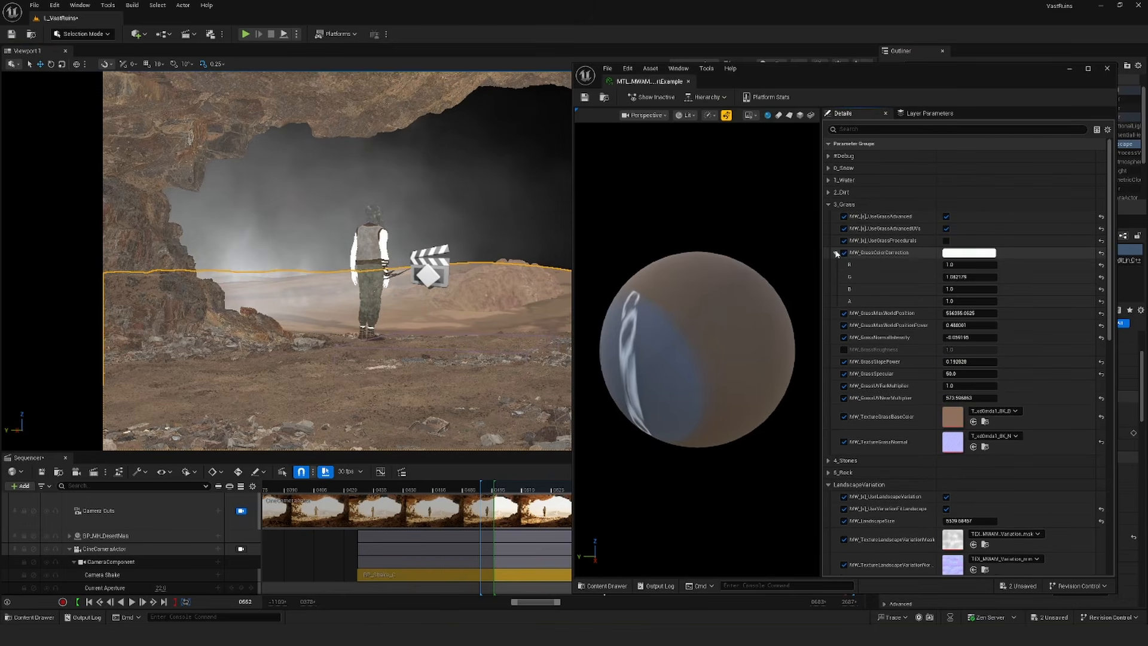
pyautogui.moveTo(957, 277); pyautogui.dragTo(1017, 280)
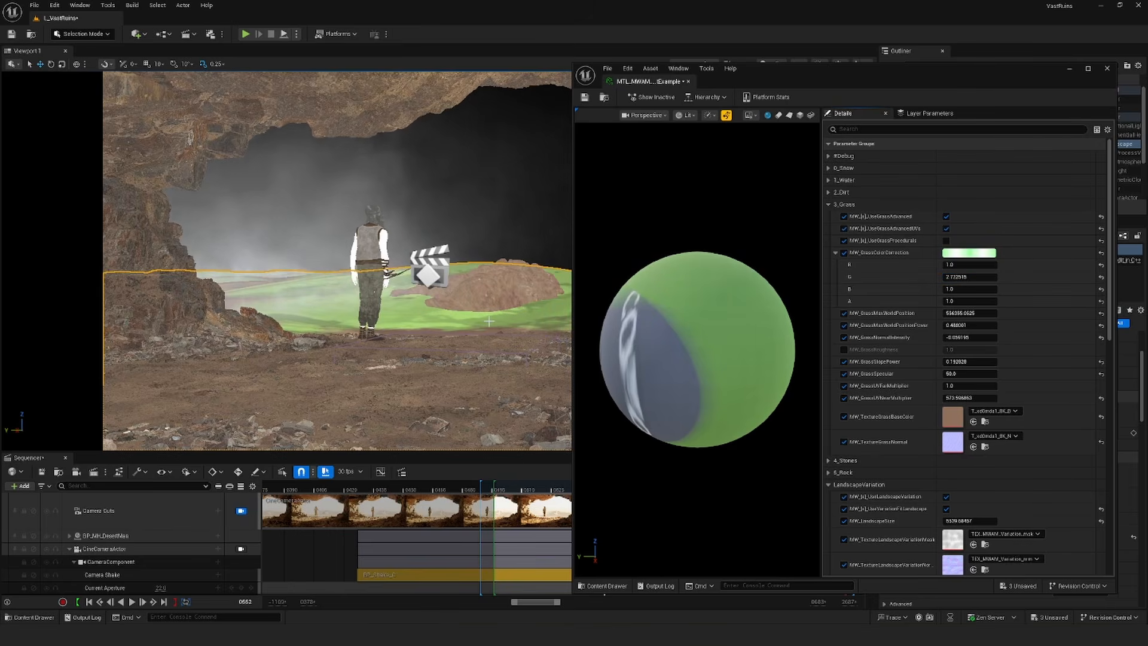
pyautogui.hotkey('ctrl', 'z')
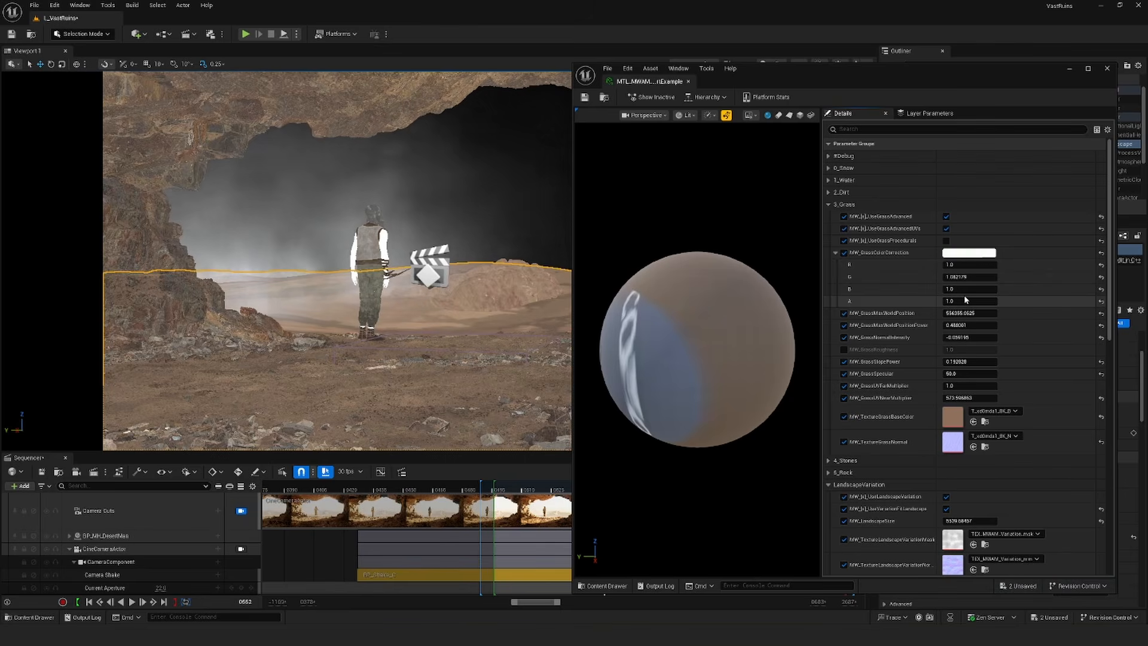
# Step: Try raising the B channel of the grass color correction in 3_Grass to about 1.54, and undo the change
pyautogui.moveTo(964, 290); pyautogui.dragTo(965, 290)
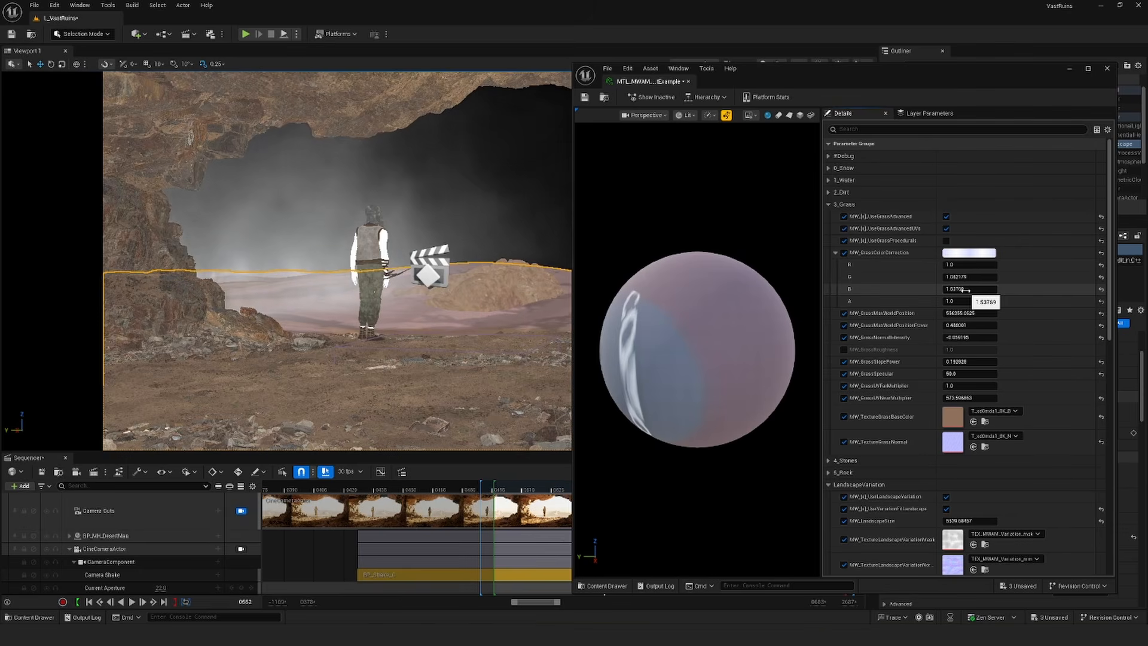
pyautogui.moveTo(969, 290); pyautogui.dragTo(970, 289)
pyautogui.hotkey('ctrl', 'z')
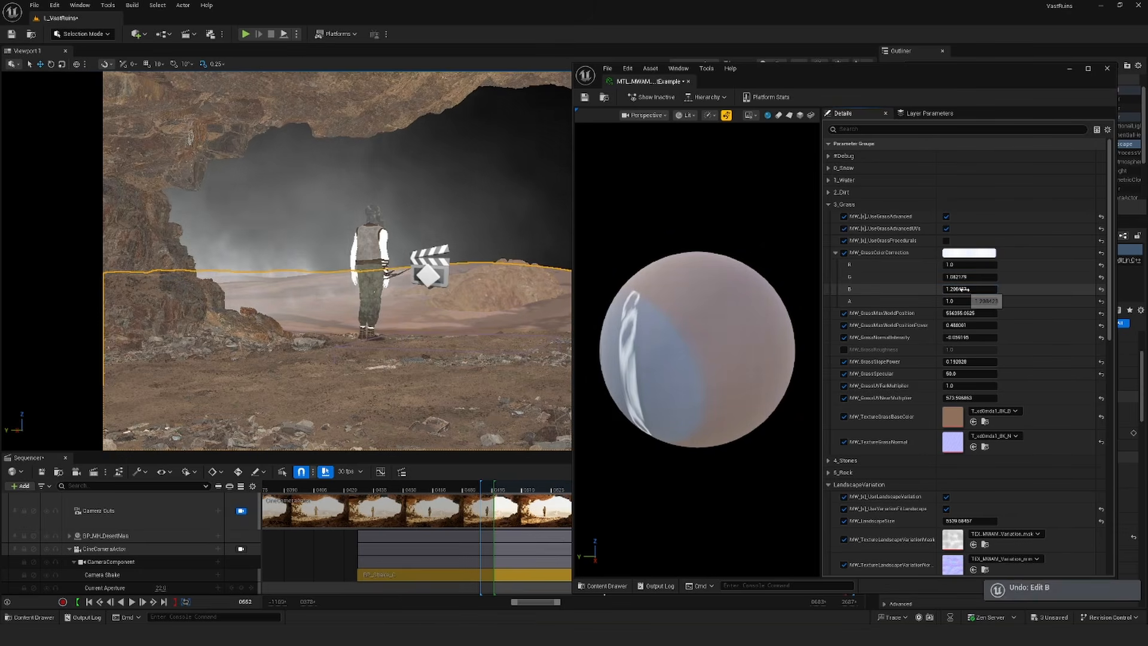
pyautogui.hotkey('ctrl', 'z')
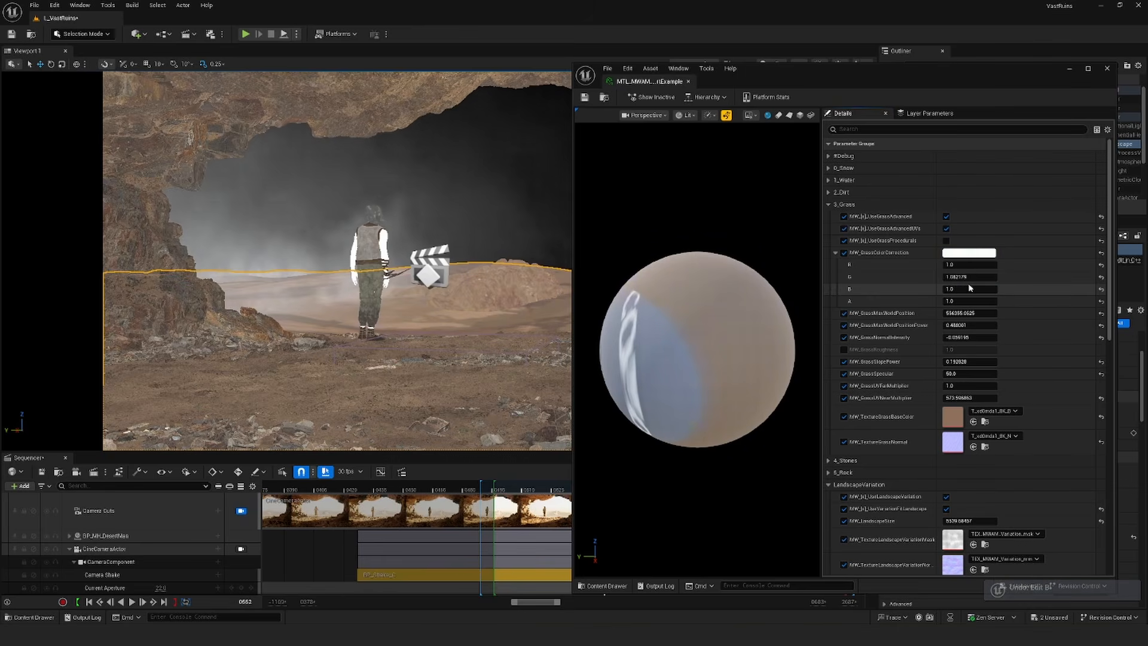
# Step: Try setting the G channel of the grass color correction to 1, compare the landscape with the scene, and undo the change
pyautogui.click(968, 277)
pyautogui.write('1')
pyautogui.press('Return')
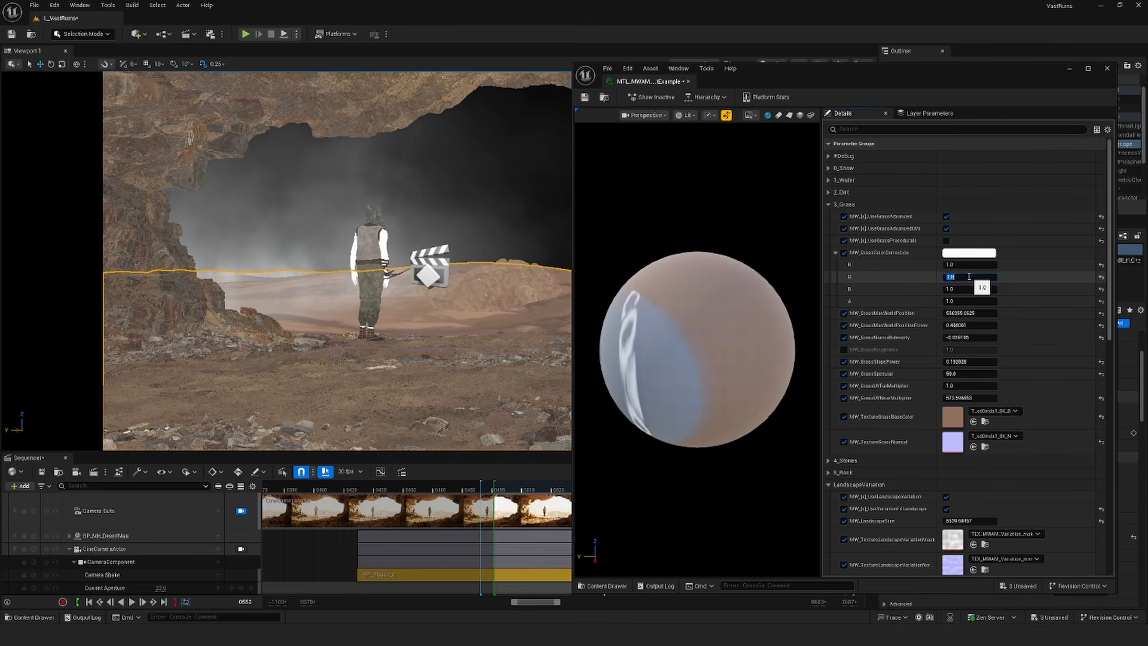
pyautogui.moveTo(925, 77); pyautogui.dragTo(1007, 71)
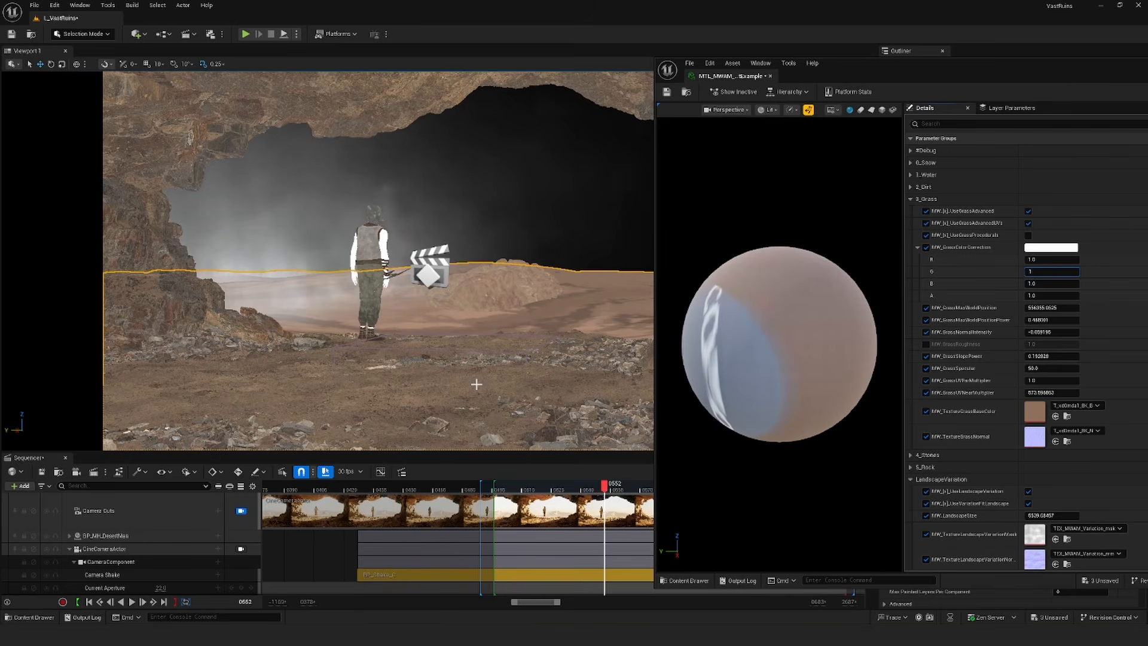
pyautogui.hotkey('ctrl', 'z')
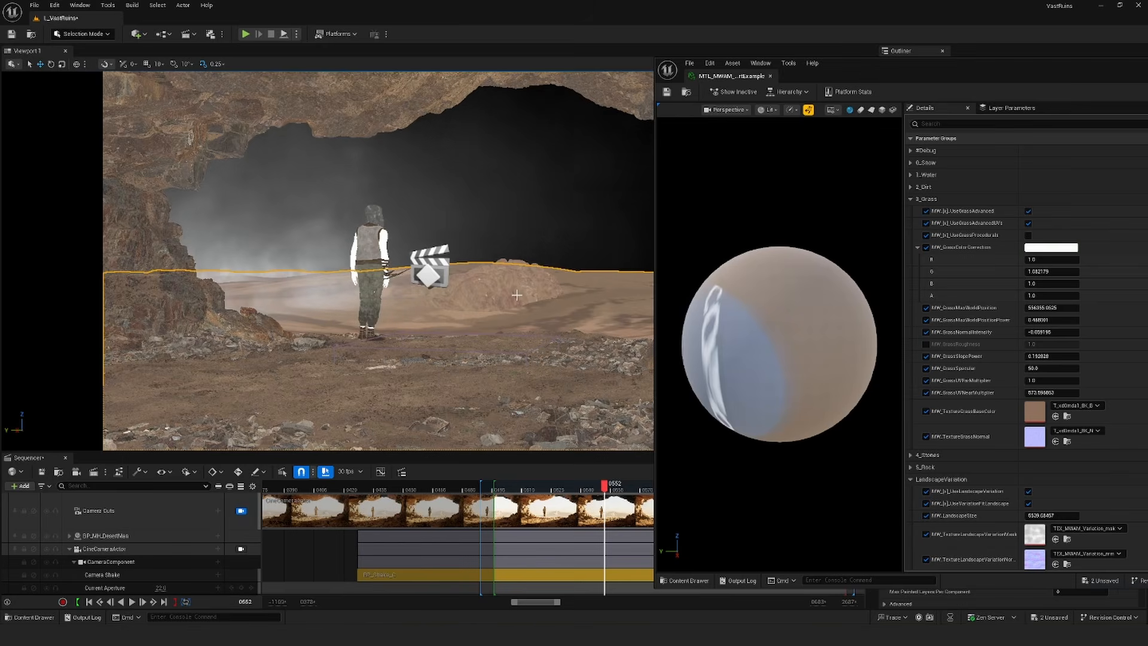
# Step: Try darkening the grass color correction to a brightness value of about 0.242, compare it in the scene, and undo the change
pyautogui.moveTo(966, 66); pyautogui.dragTo(822, 62)
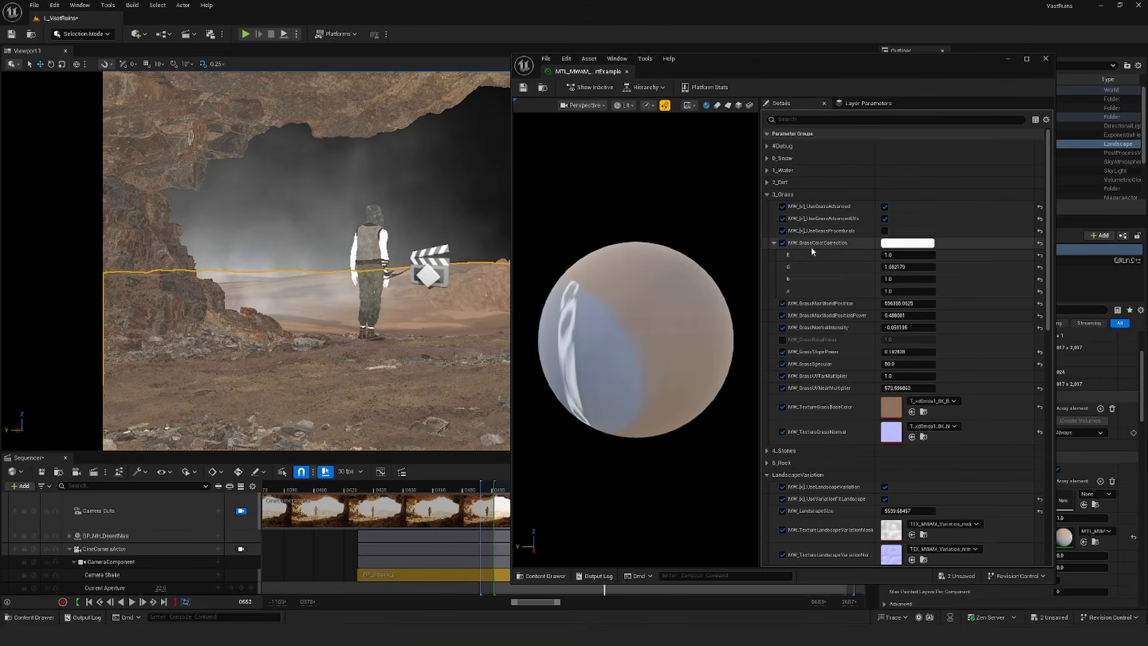
pyautogui.click(907, 243)
pyautogui.moveTo(1040, 272); pyautogui.dragTo(1040, 333)
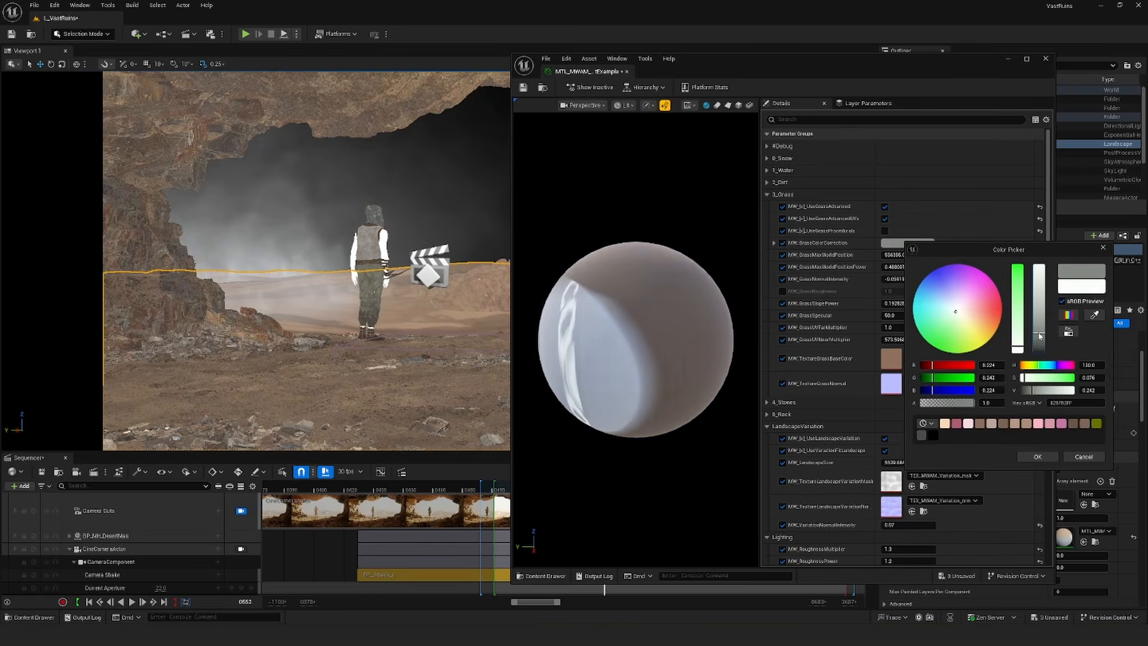
pyautogui.click(1104, 248)
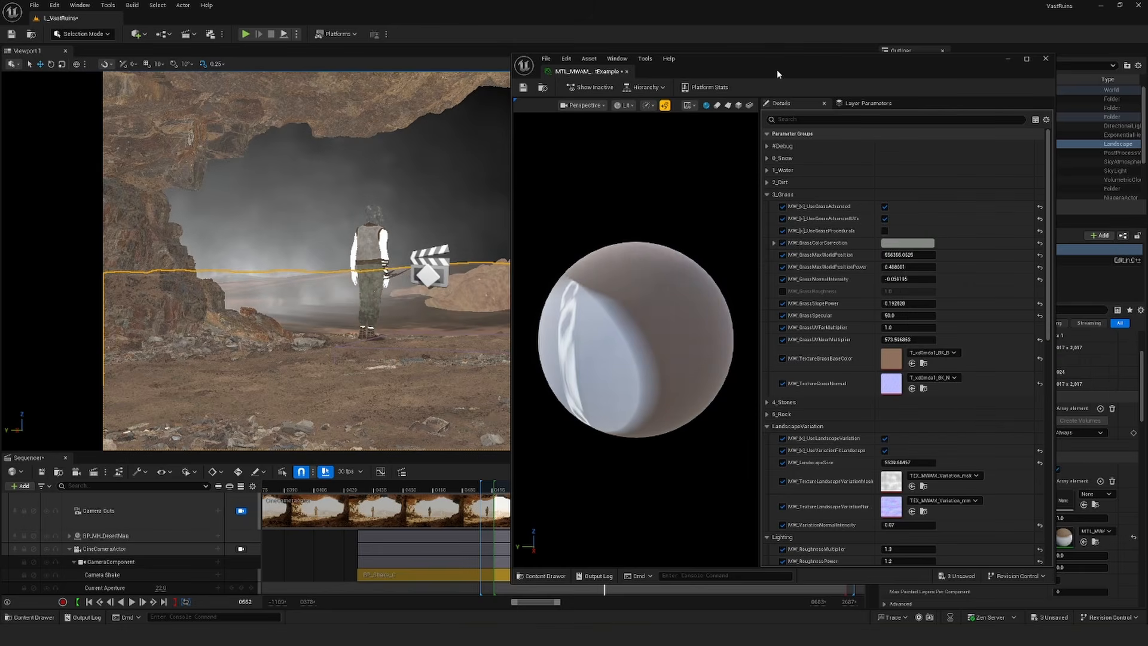
pyautogui.moveTo(778, 70); pyautogui.dragTo(874, 74)
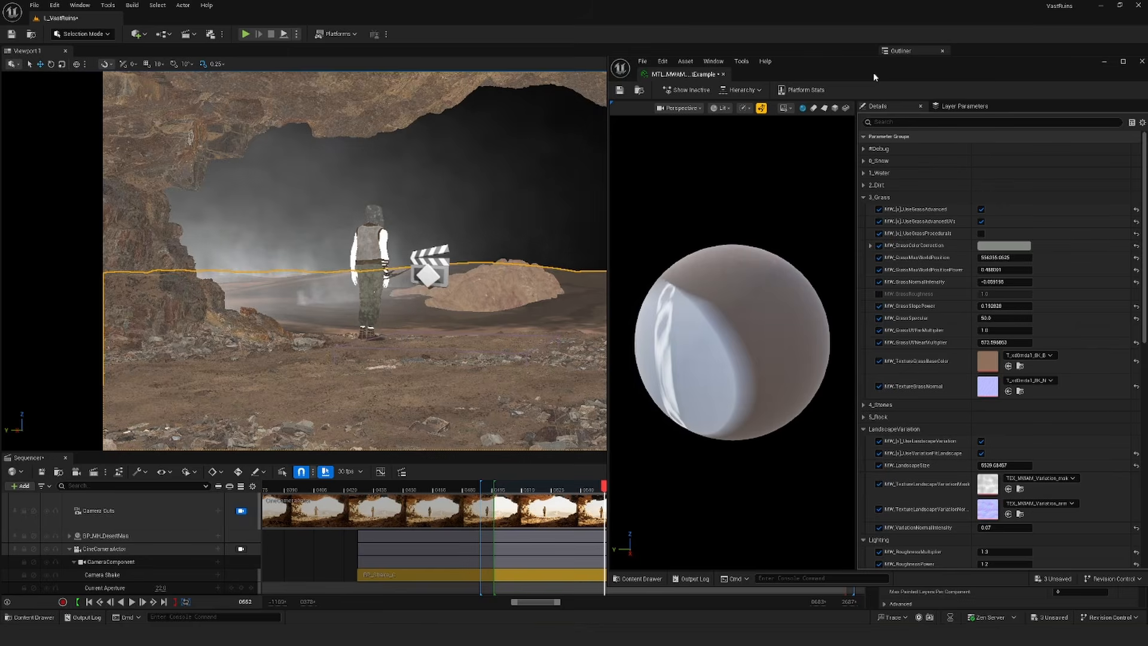
pyautogui.hotkey('ctrl', 'z')
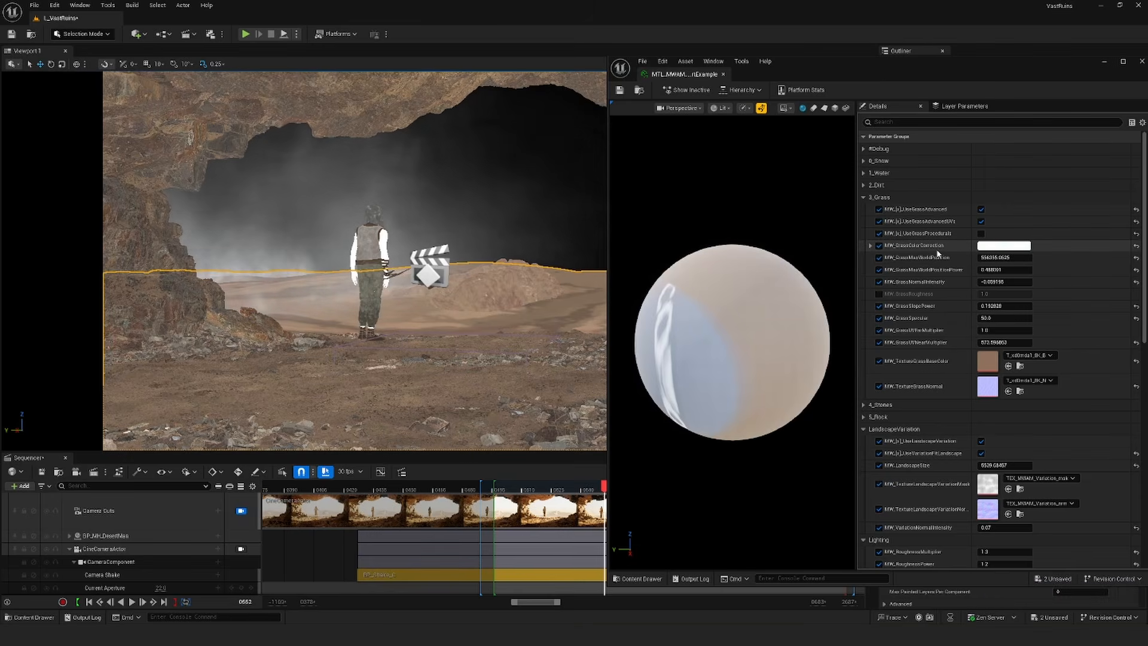
# Step: Close the landscape material instance and return the viewport to the Lit view mode
pyautogui.moveTo(1013, 75); pyautogui.dragTo(925, 72)
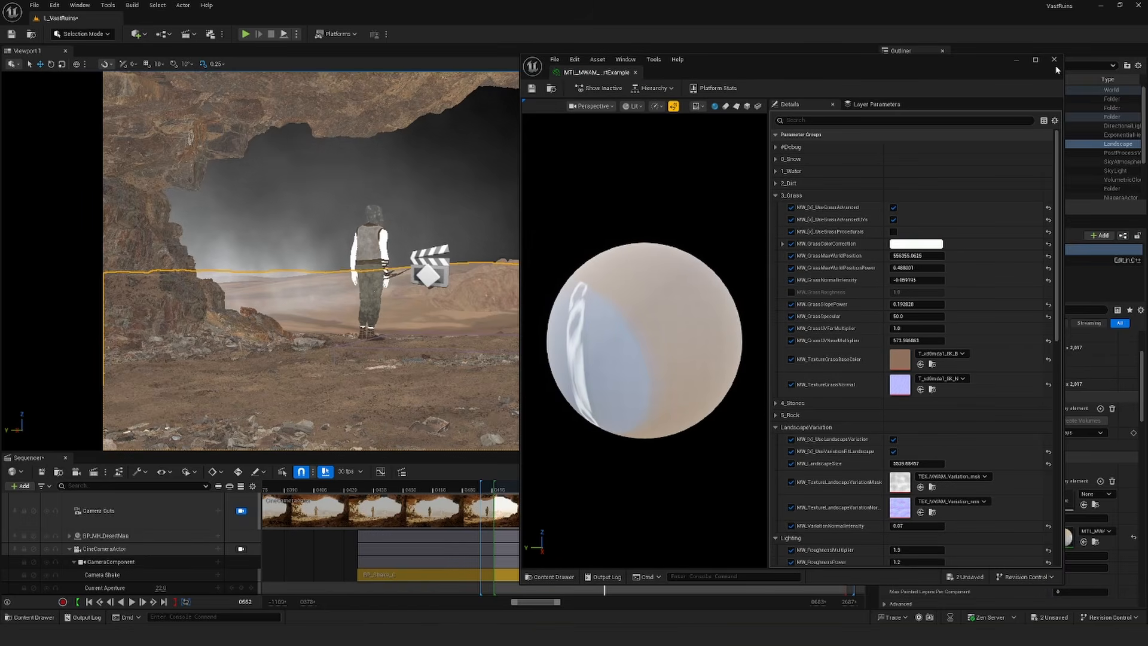
pyautogui.click(1055, 63)
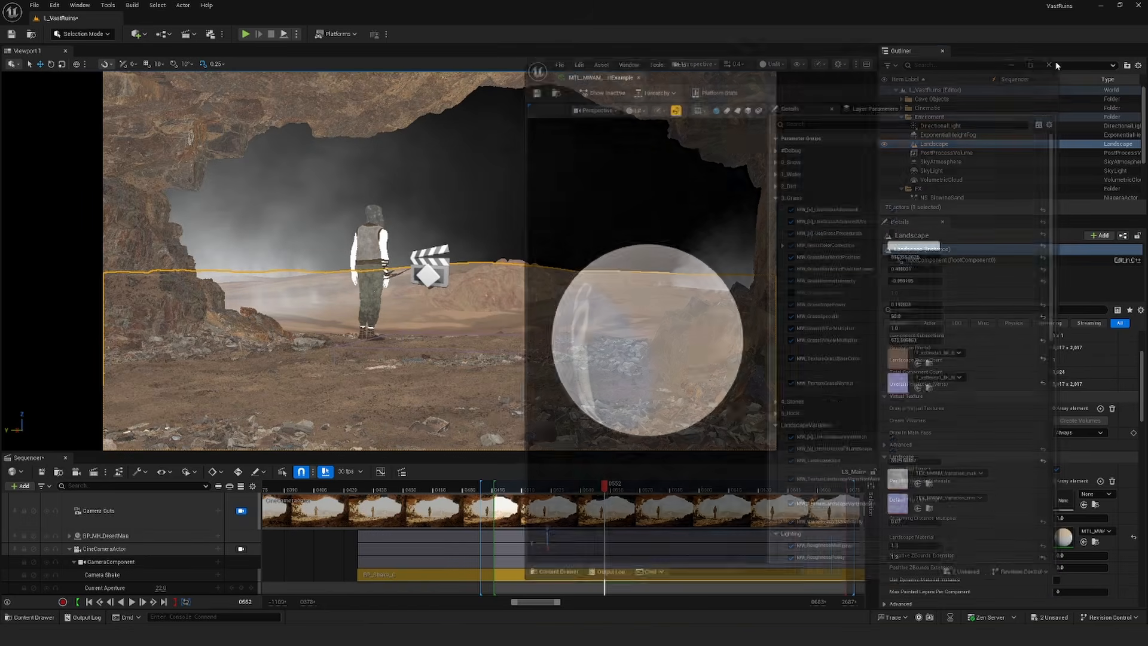
pyautogui.click(760, 63)
pyautogui.click(779, 99)
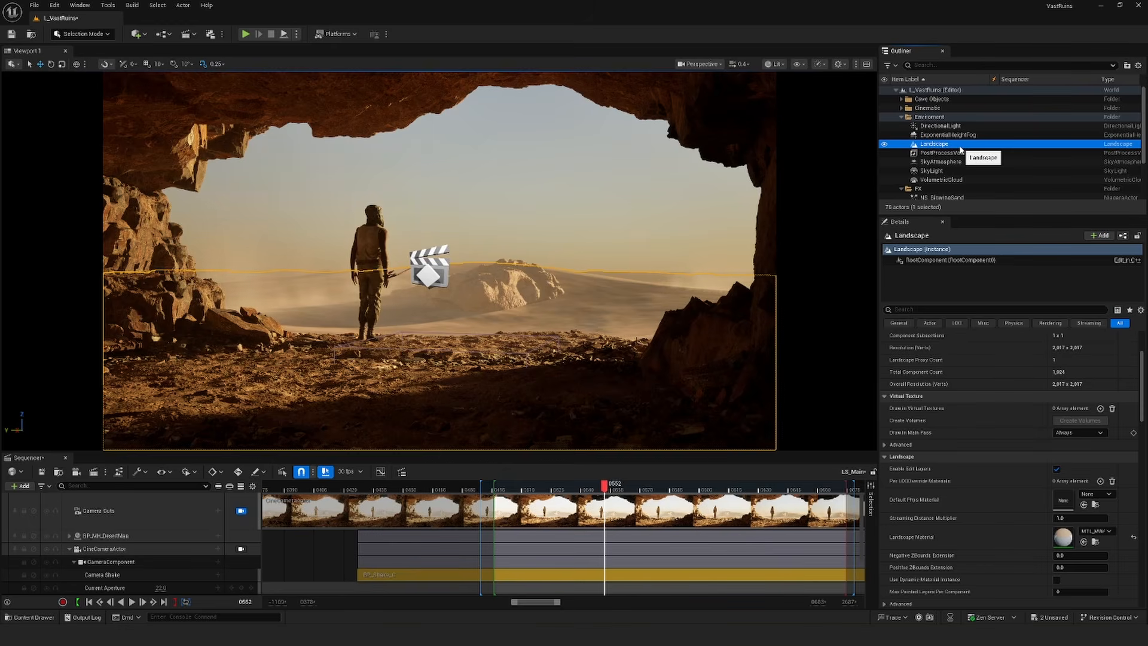
# Step: Collapse the Environment and FX folders in the scene hierarchy, make the Planets folder visible, and clear the selection
pyautogui.click(902, 117)
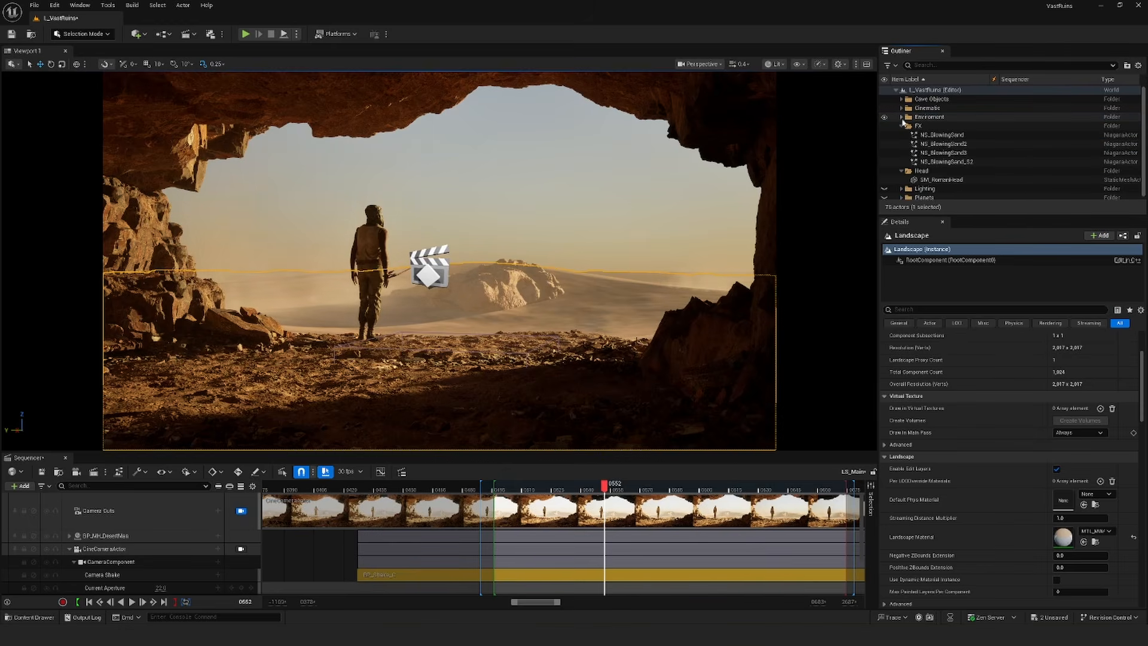
pyautogui.click(901, 126)
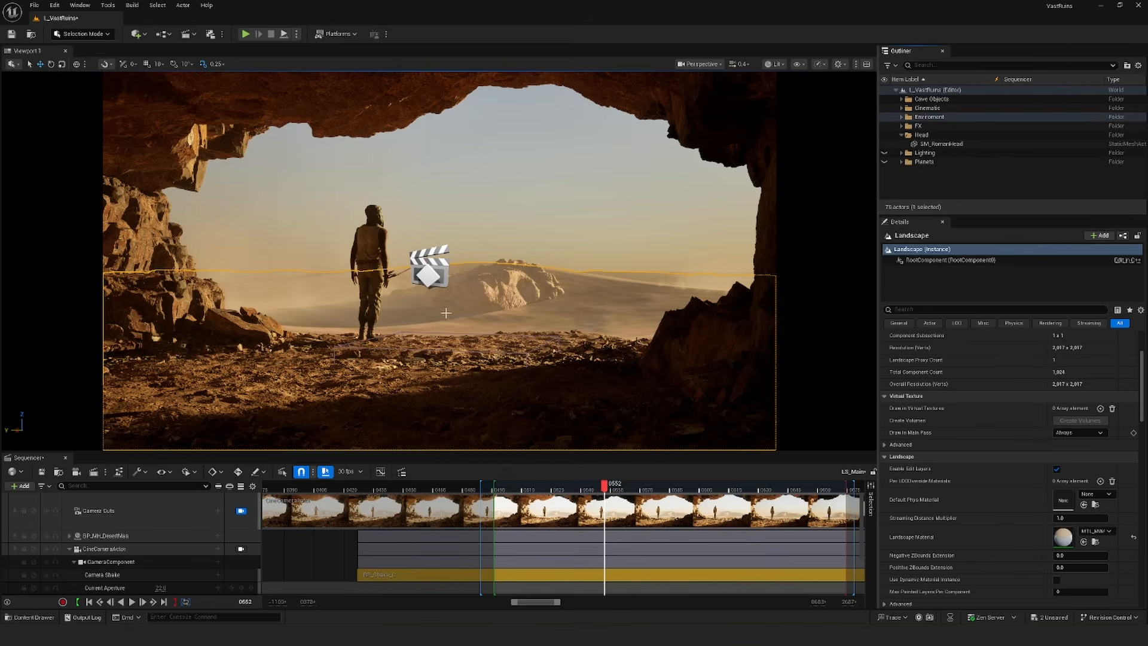
pyautogui.click(884, 162)
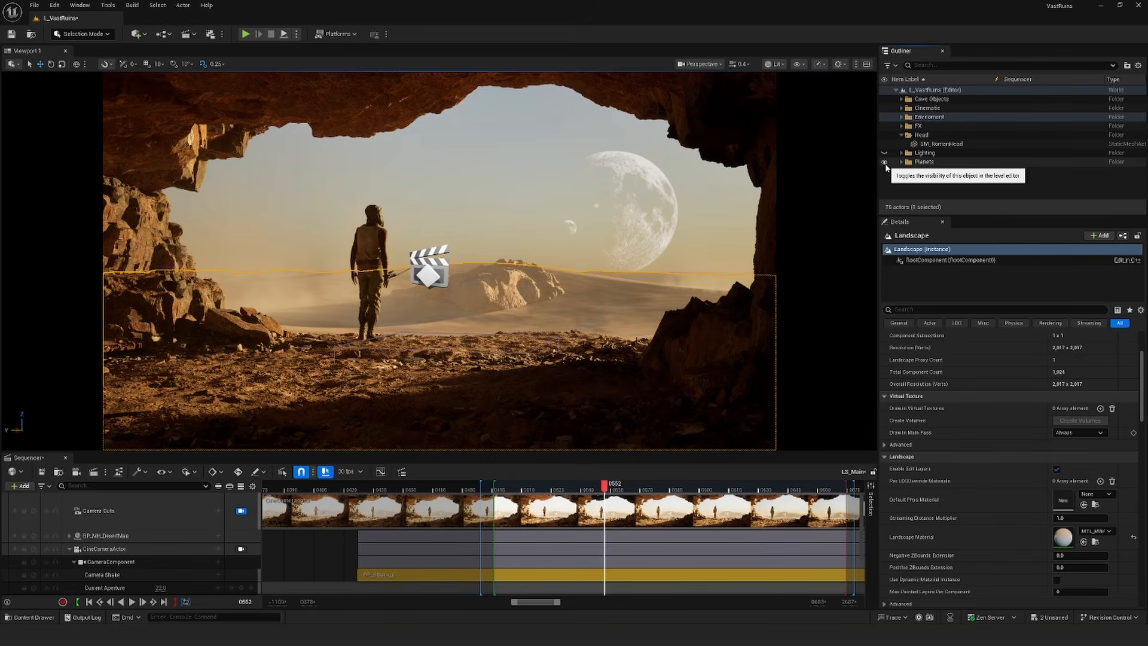
pyautogui.click(606, 229)
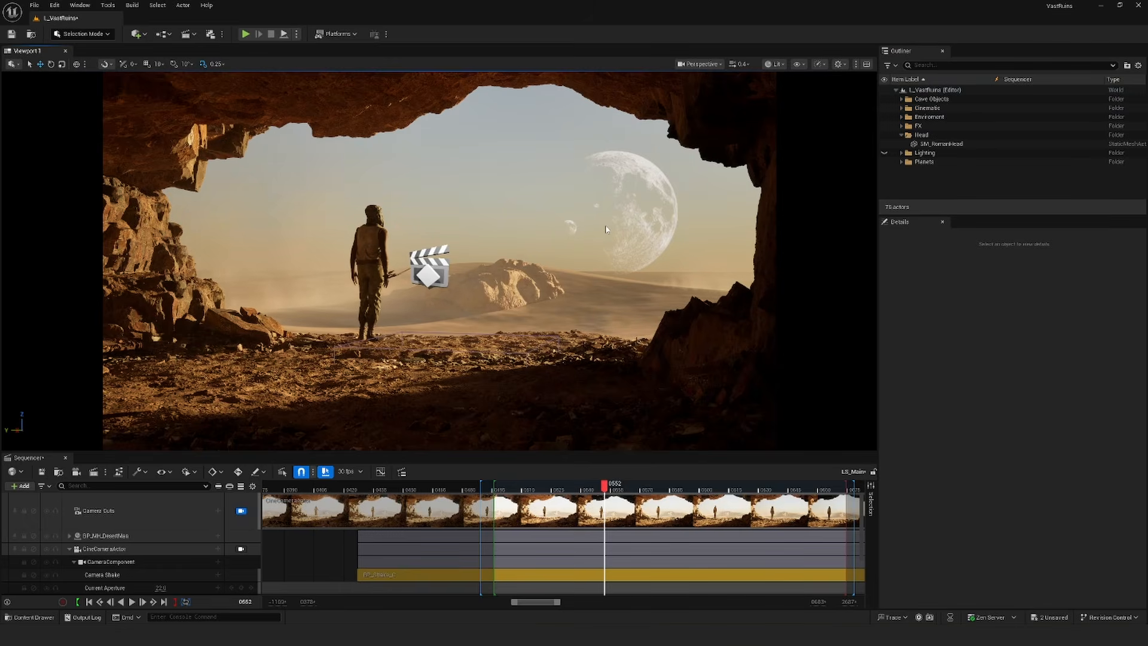
# Step: Select Plane in the Planets folder, locate its MI_Planet_Inst material in the Planets content folder, and move the plane slightly upward
pyautogui.click(897, 164)
pyautogui.click(900, 162)
pyautogui.click(924, 171)
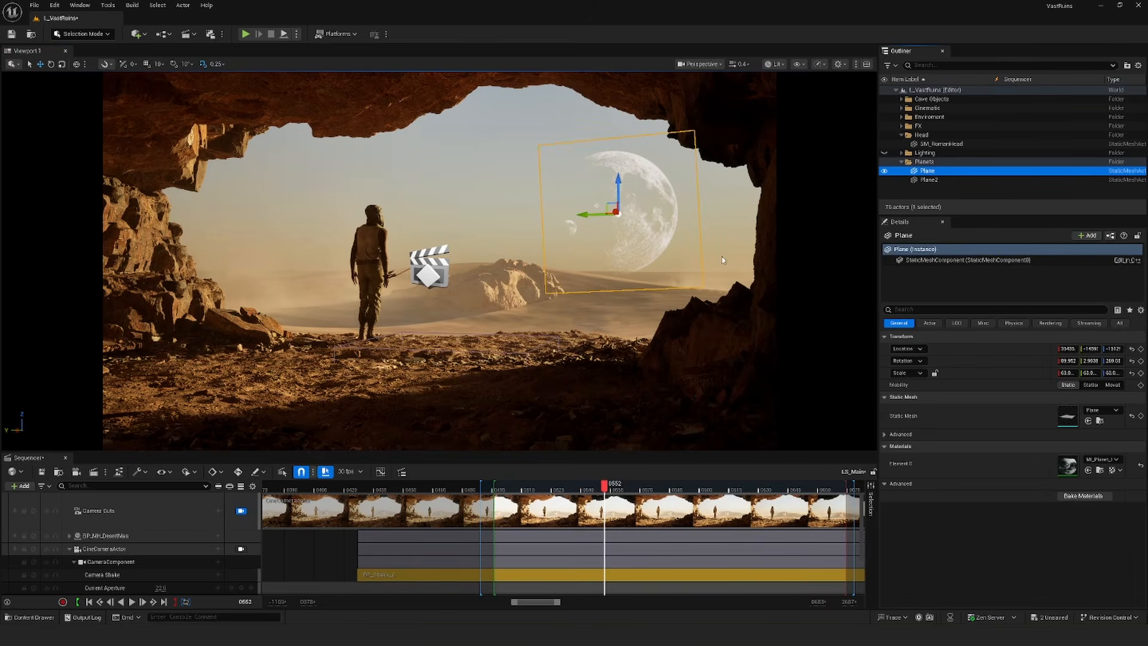
pyautogui.hotkey('ctrl', 'space')
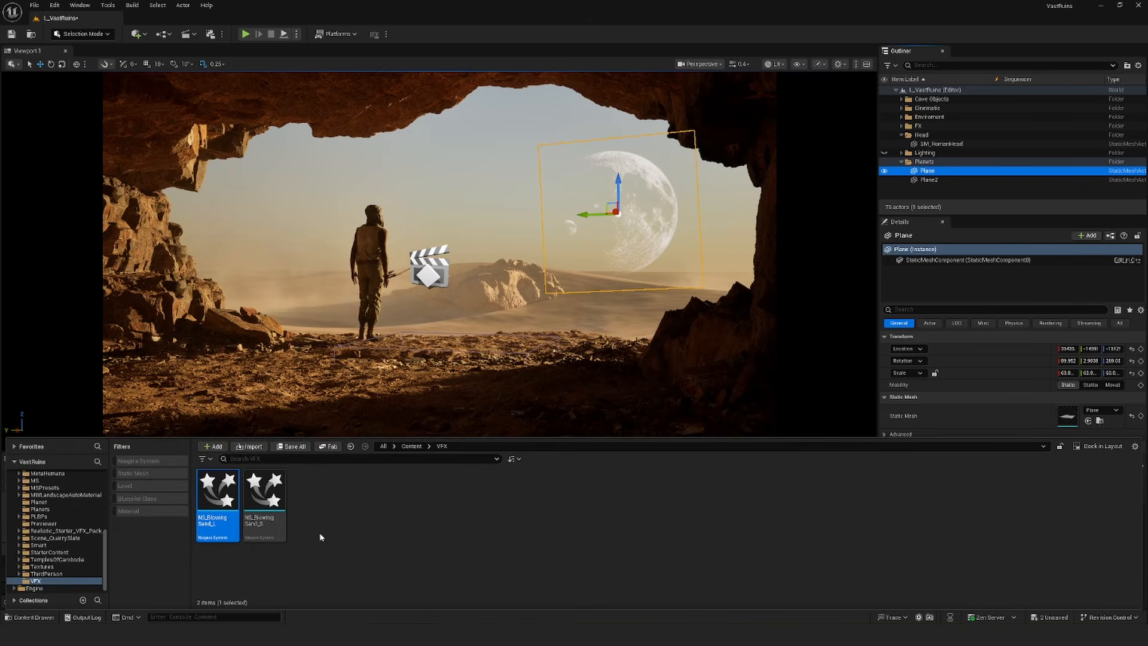
pyautogui.click(40, 509)
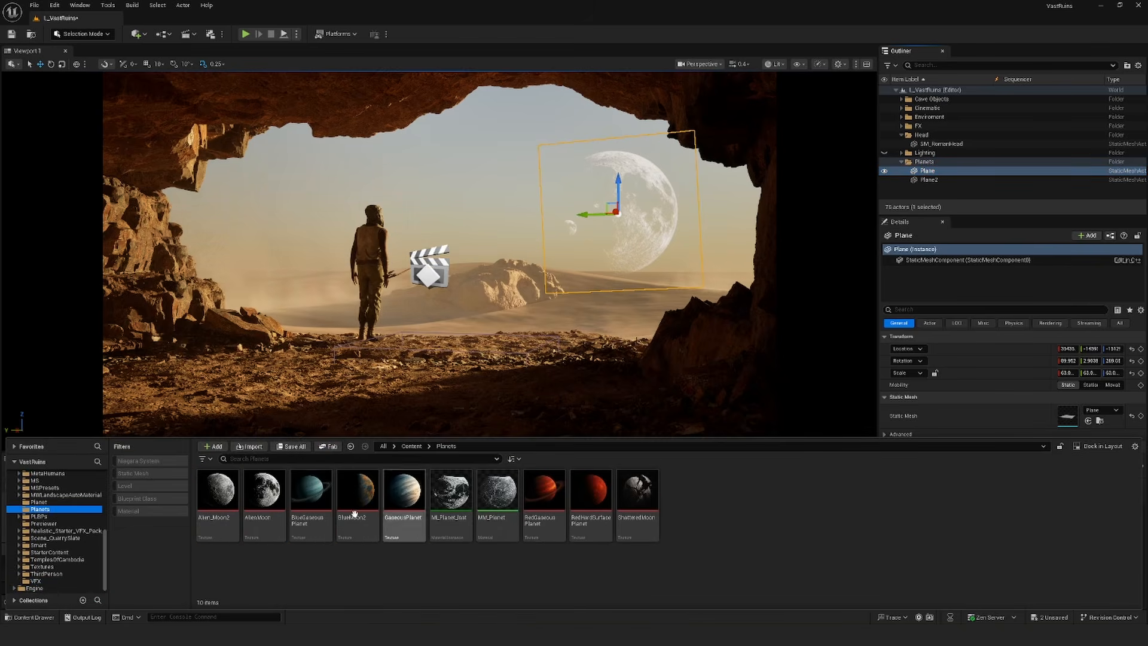
pyautogui.click(451, 497)
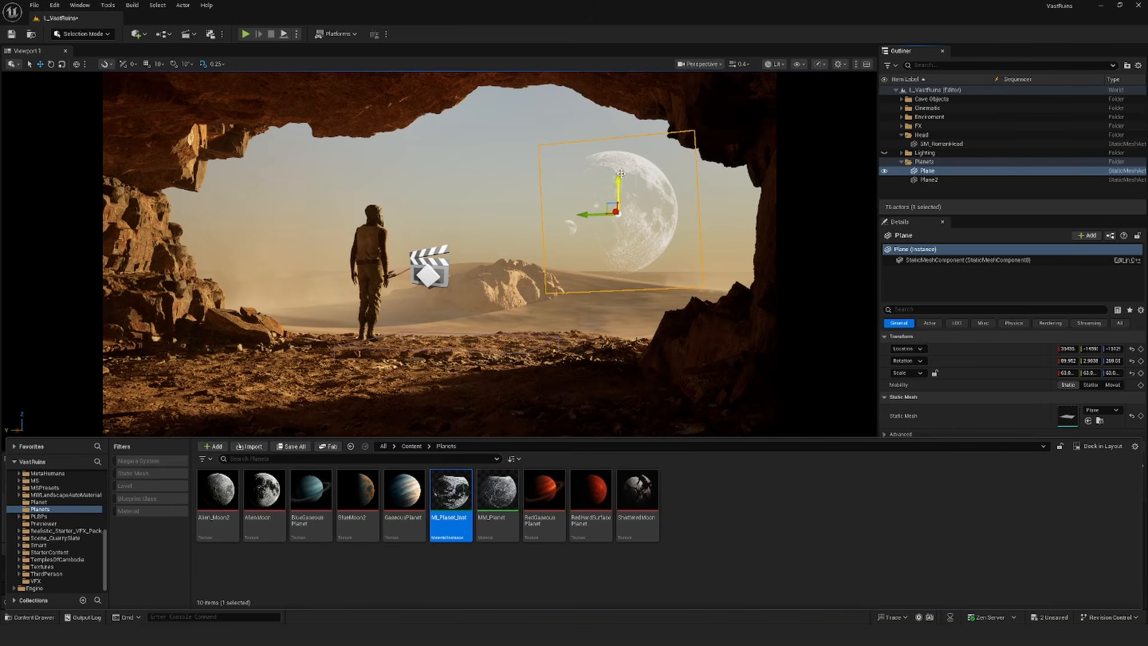
pyautogui.moveTo(619, 179); pyautogui.dragTo(621, 174)
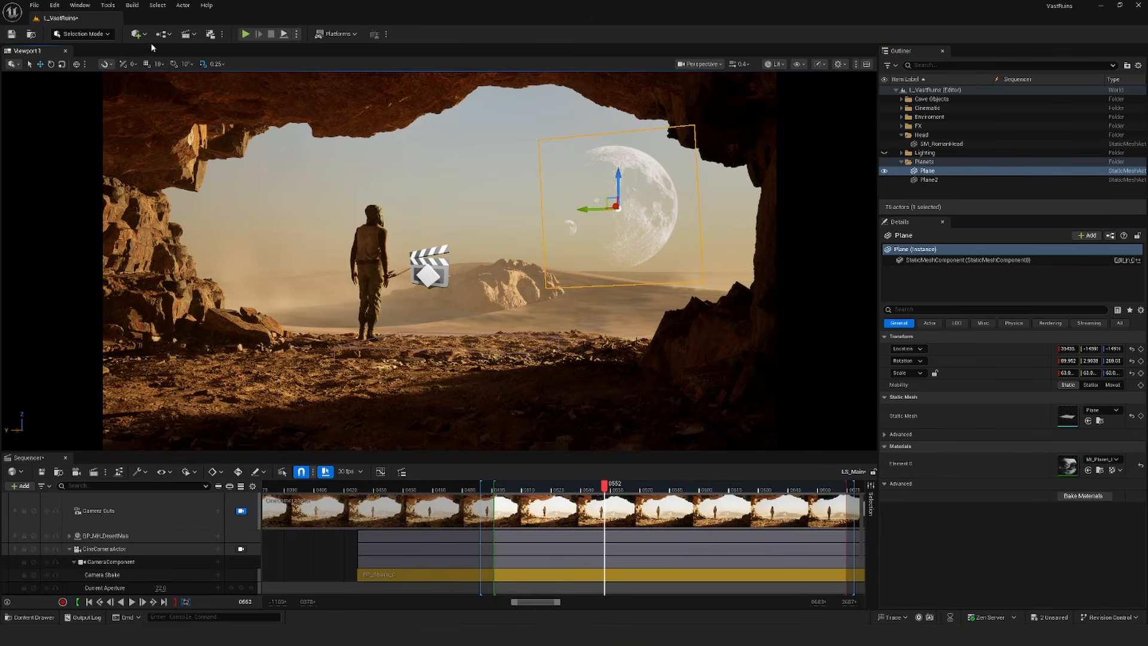
# Step: Add a new Plane shape to the level and rotate it upright to face the camera
pyautogui.click(137, 34)
pyautogui.moveTo(159, 120)
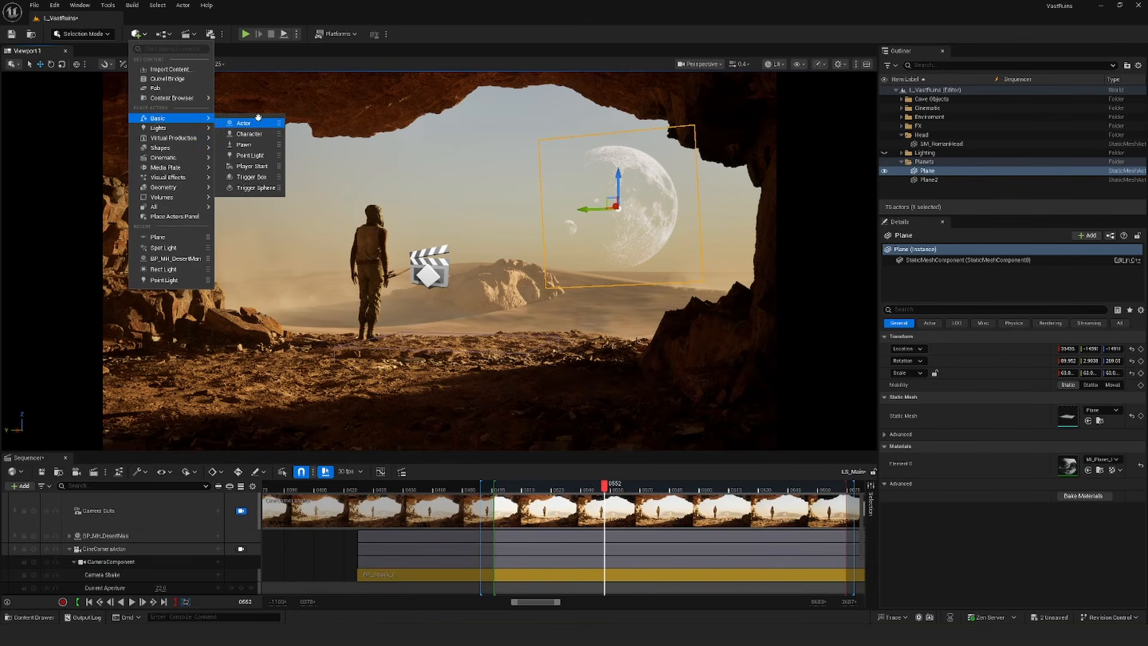
pyautogui.moveTo(184, 148)
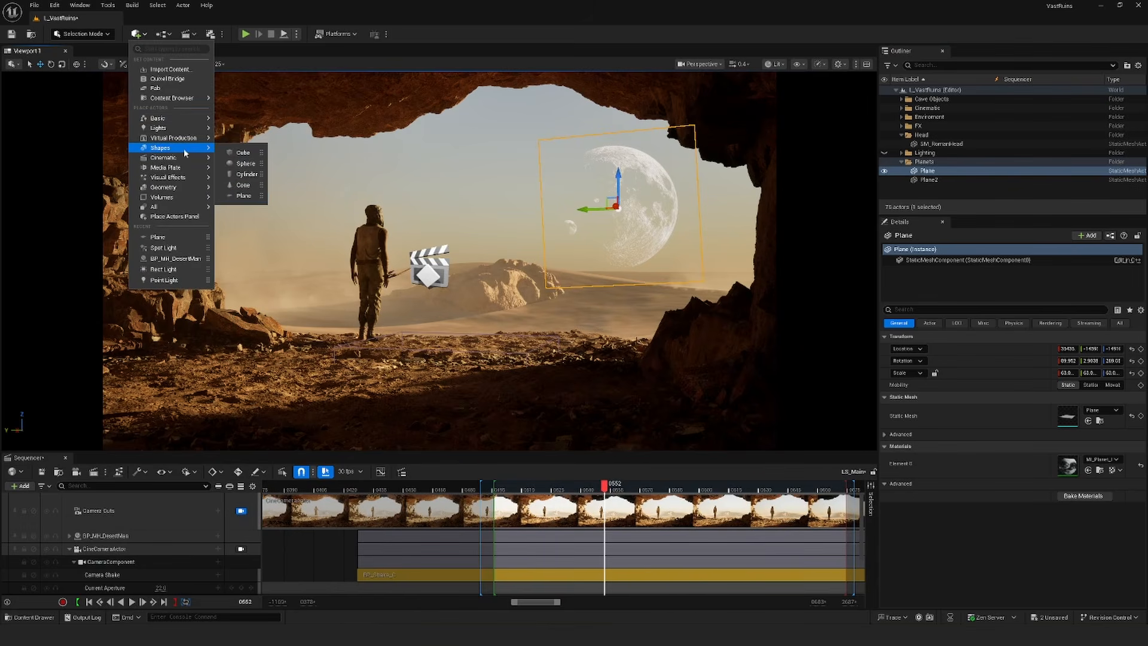
pyautogui.click(238, 196)
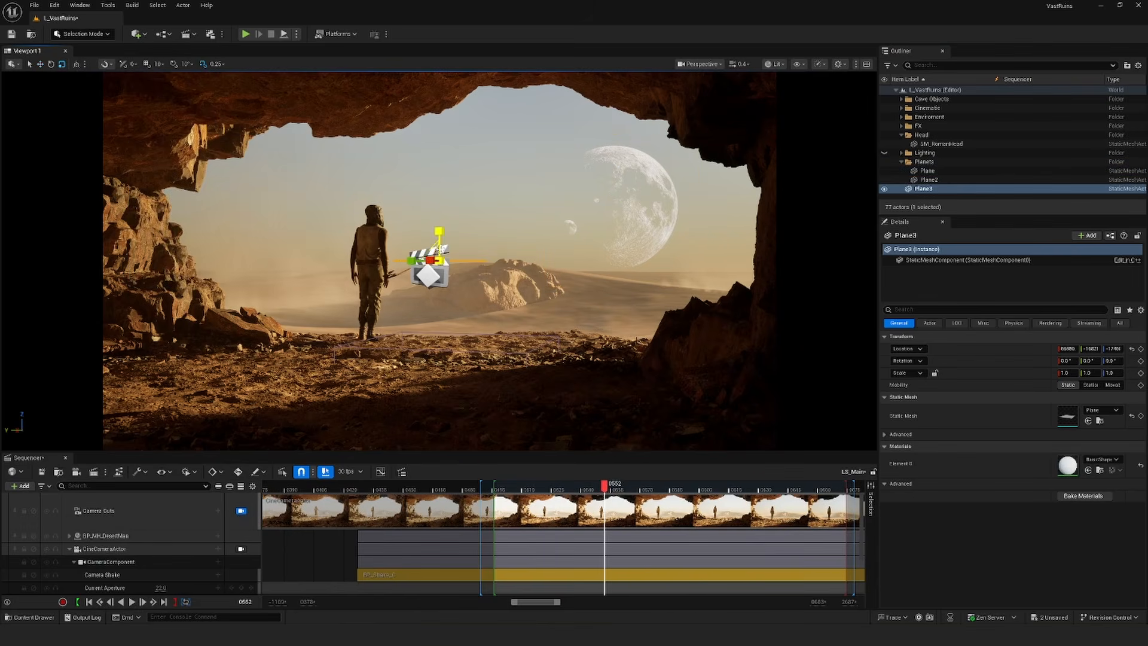
pyautogui.moveTo(434, 286); pyautogui.dragTo(487, 394)
# Step: Try applying the MI_Planet_Inst material to the new plane, and undo the assignment
pyautogui.click(504, 399)
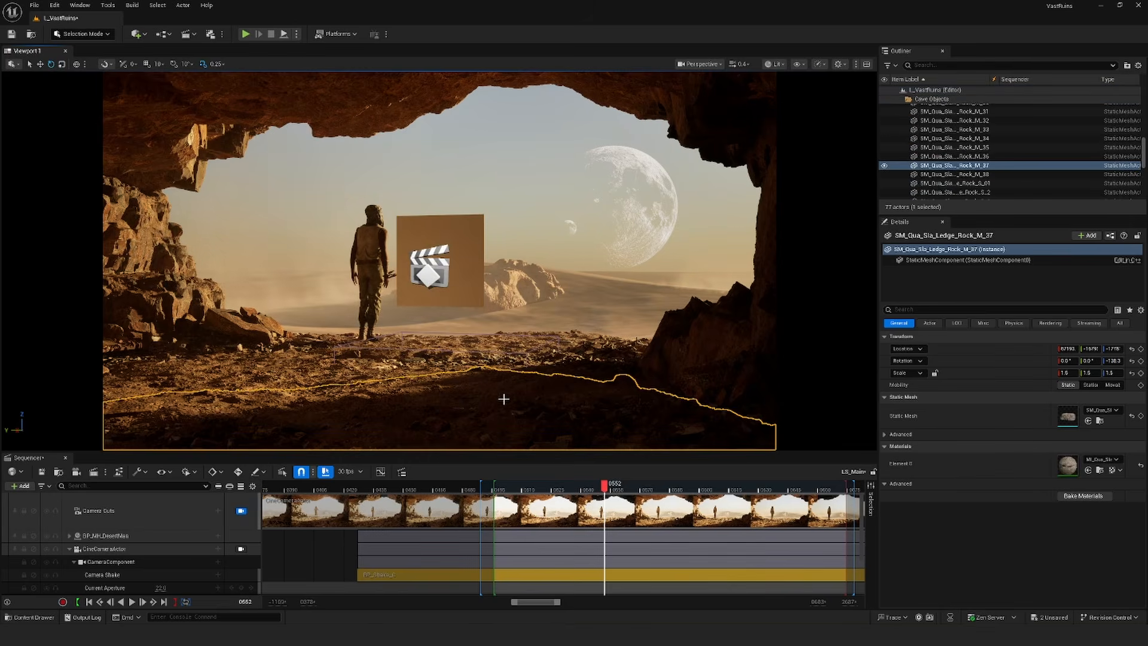
pyautogui.click(610, 418)
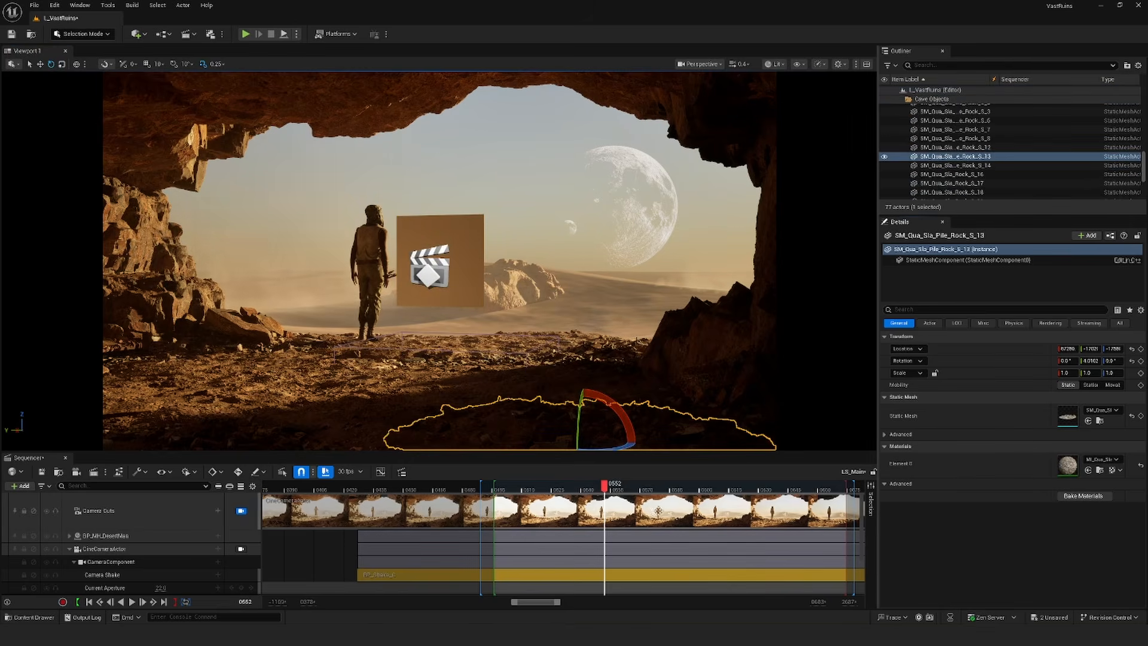
pyautogui.hotkey('ctrl', 'space')
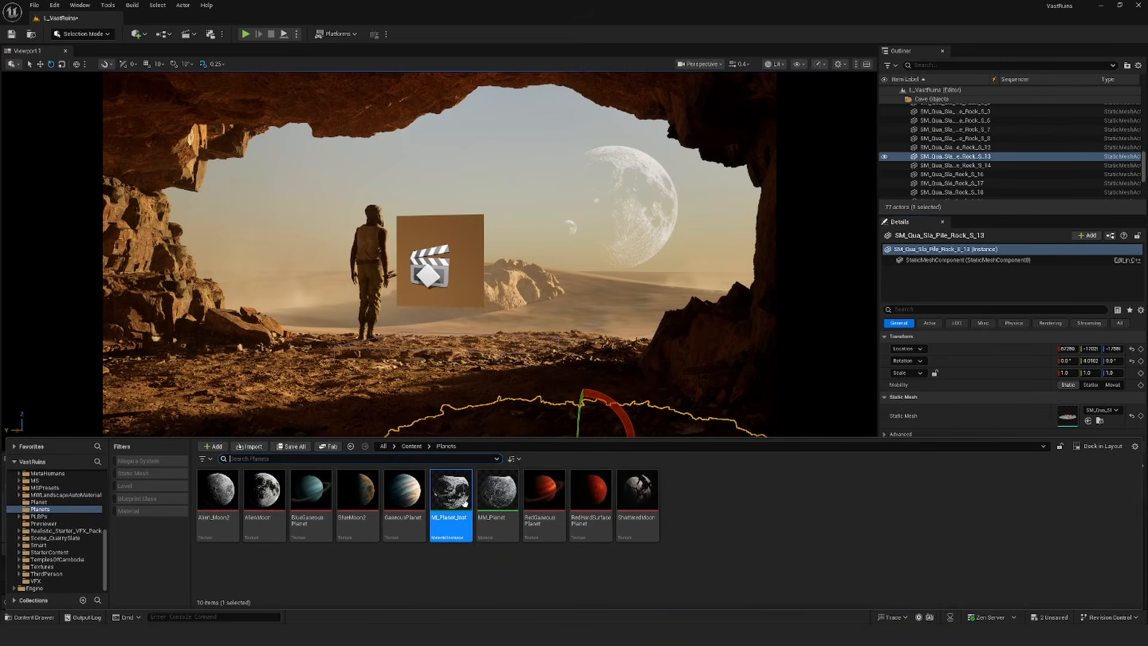
pyautogui.moveTo(451, 497); pyautogui.dragTo(467, 259)
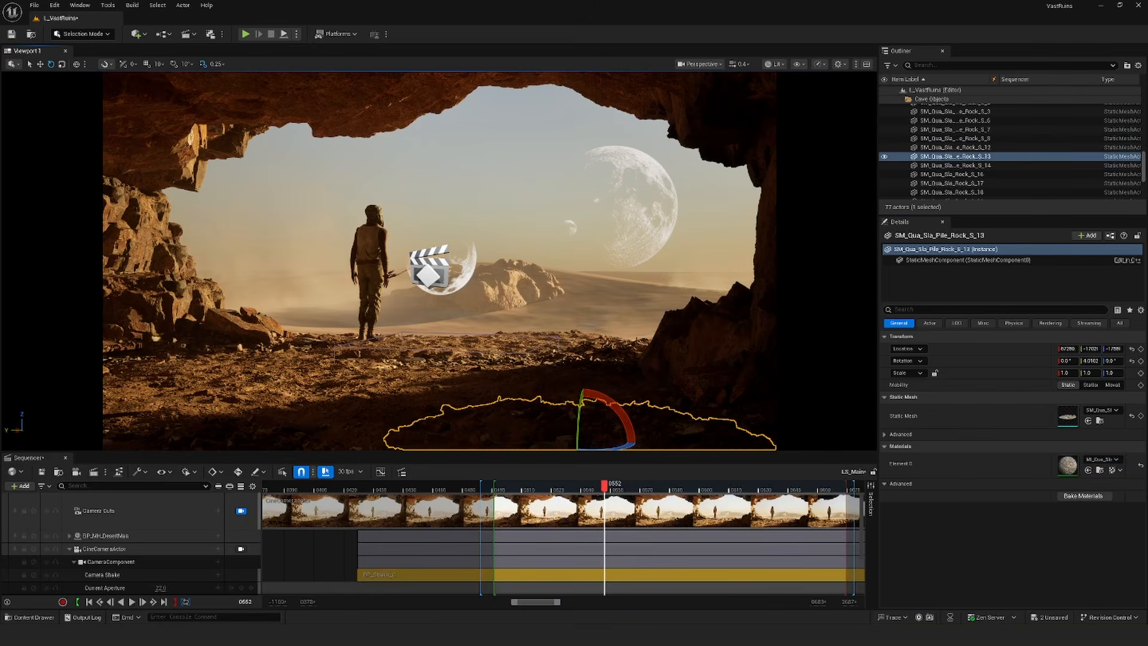
pyautogui.click(557, 355)
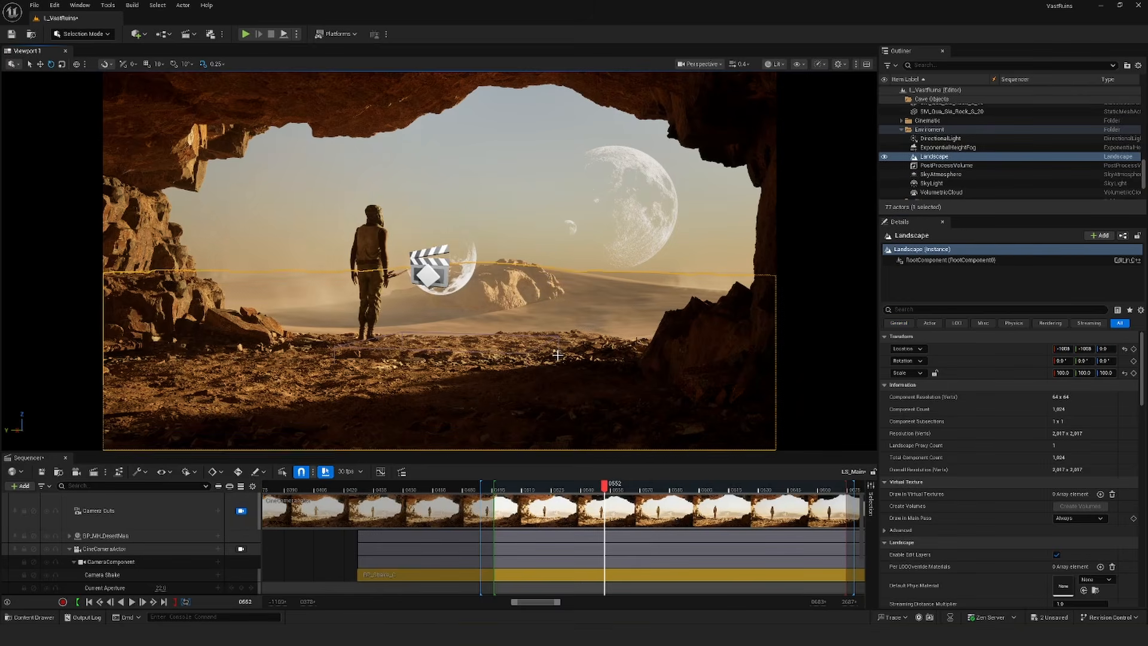
pyautogui.hotkey('ctrl', 'z')
pyautogui.hotkey('ctrl', 'z')
pyautogui.hotkey('ctrl', 'z')
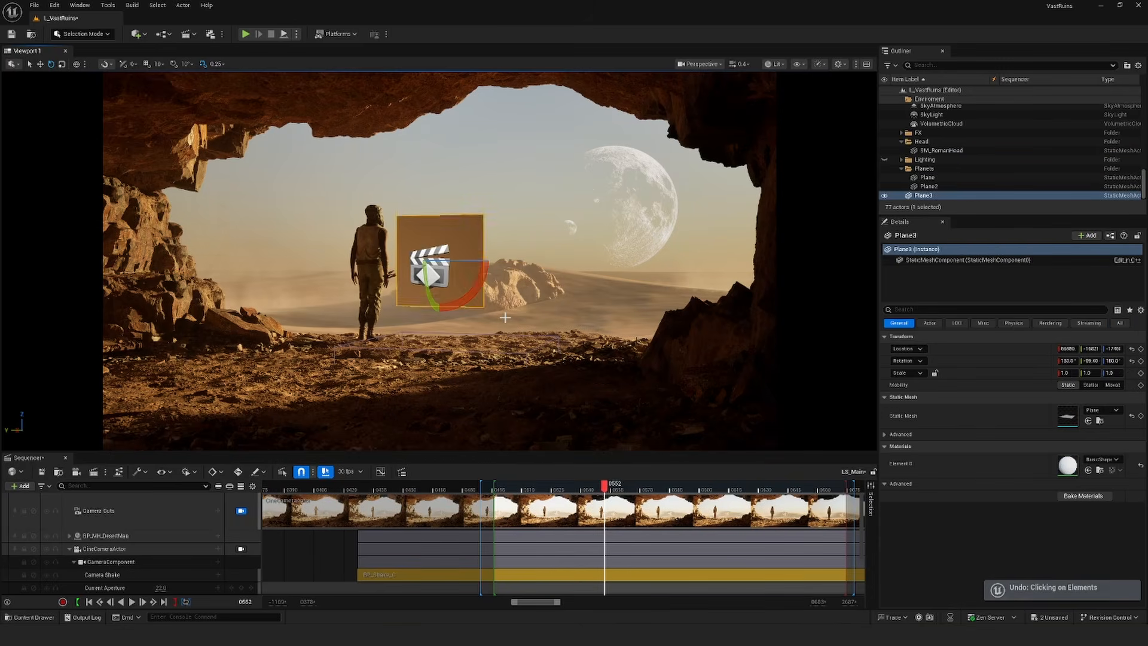
# Step: Release the viewport from the camera cut and examine the planet plane from outside the cave, with nothing selected
pyautogui.click(666, 176)
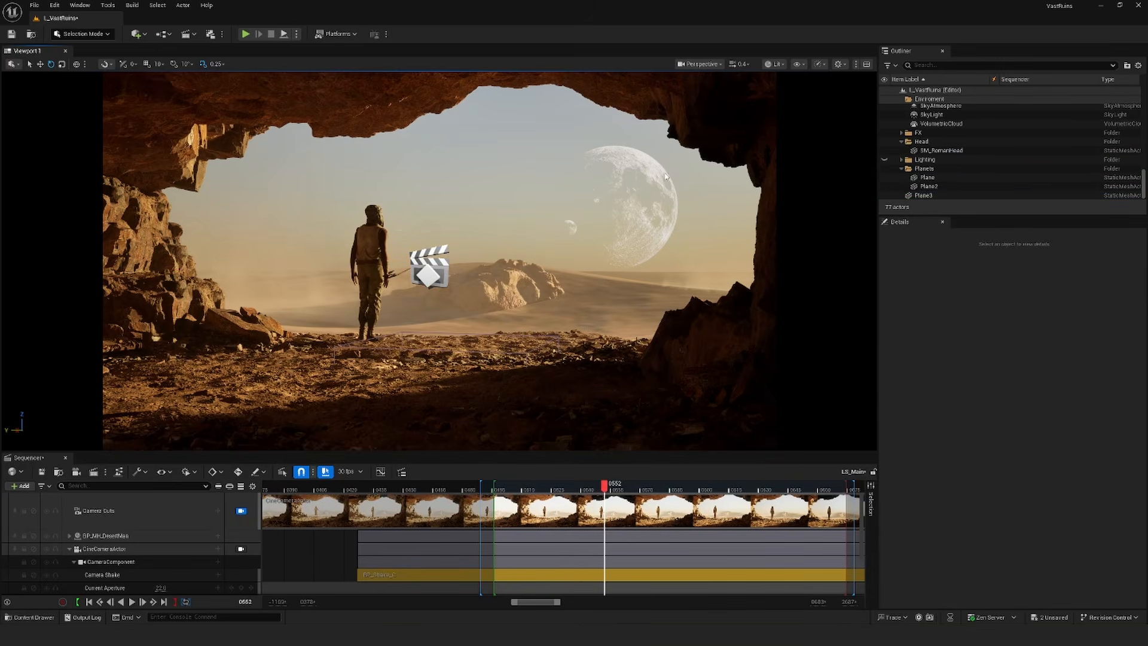
pyautogui.click(239, 512)
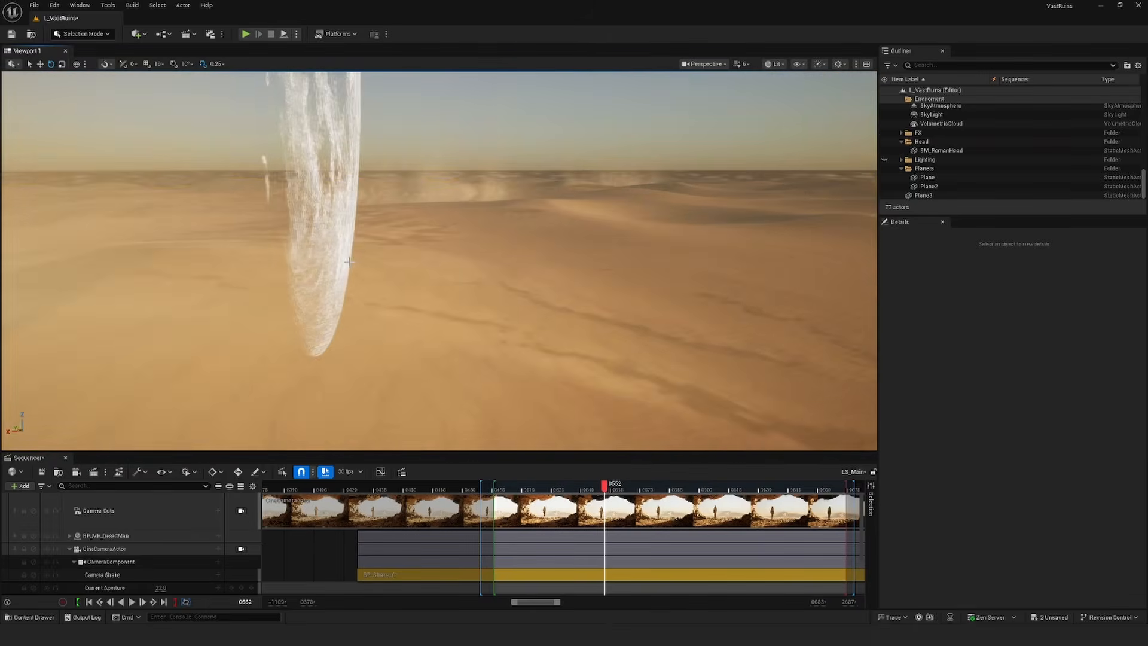
pyautogui.click(585, 417)
pyautogui.press('Escape')
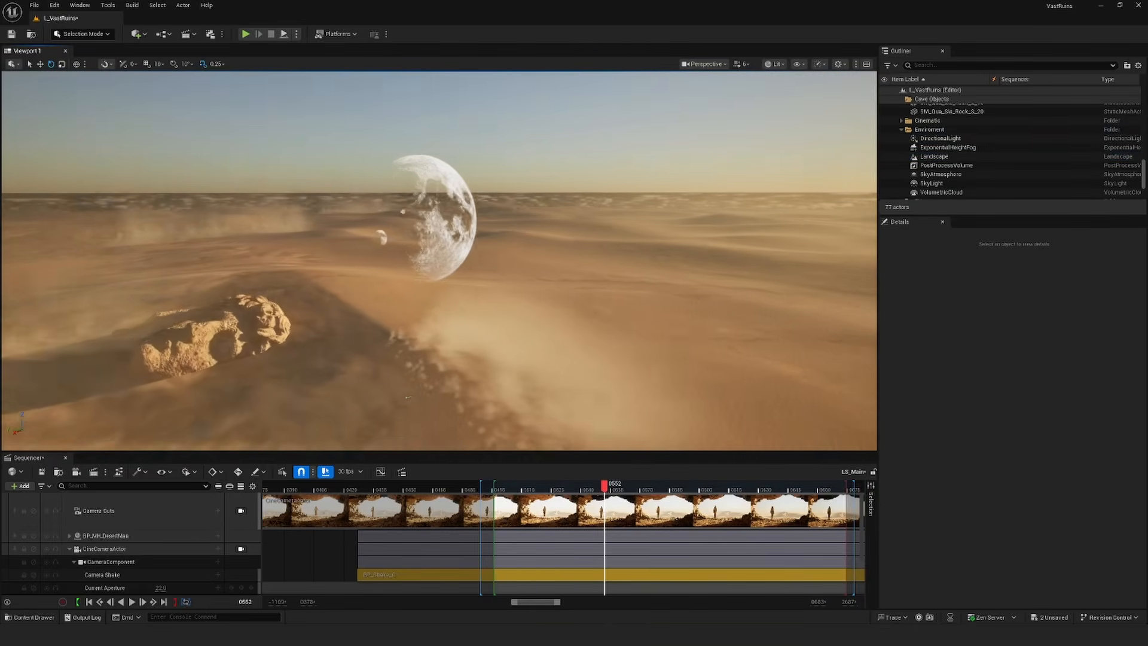
# Step: Select Plane and Plane2 in the Planets folder, move them farther into the distance, and check the result through the camera cut
pyautogui.click(901, 129)
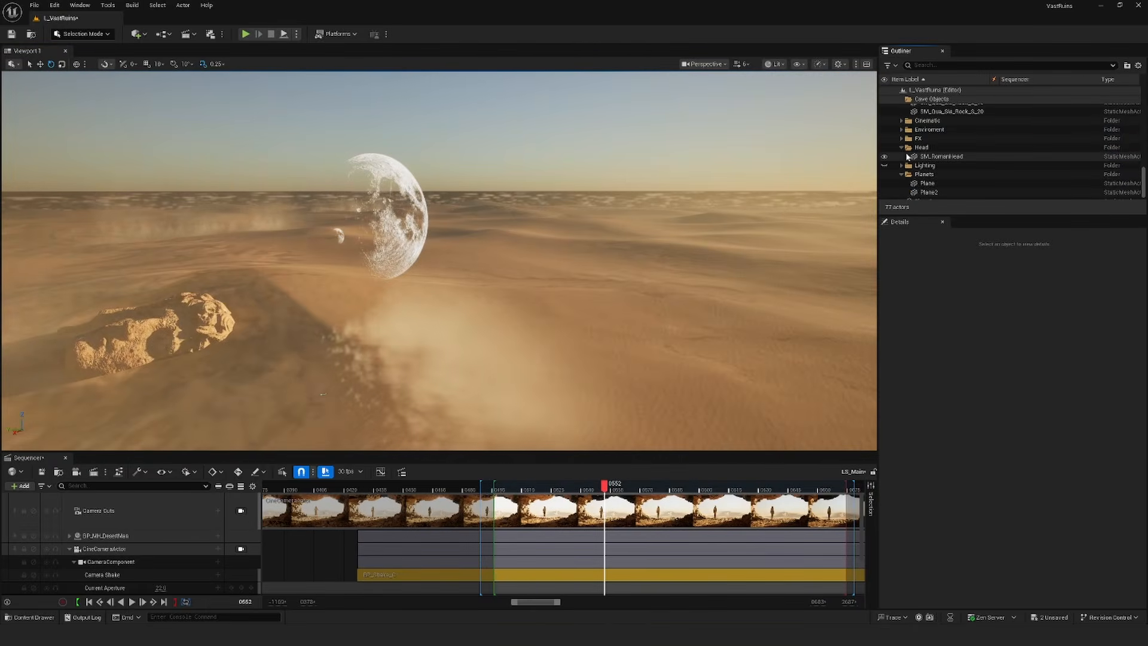
pyautogui.click(902, 160)
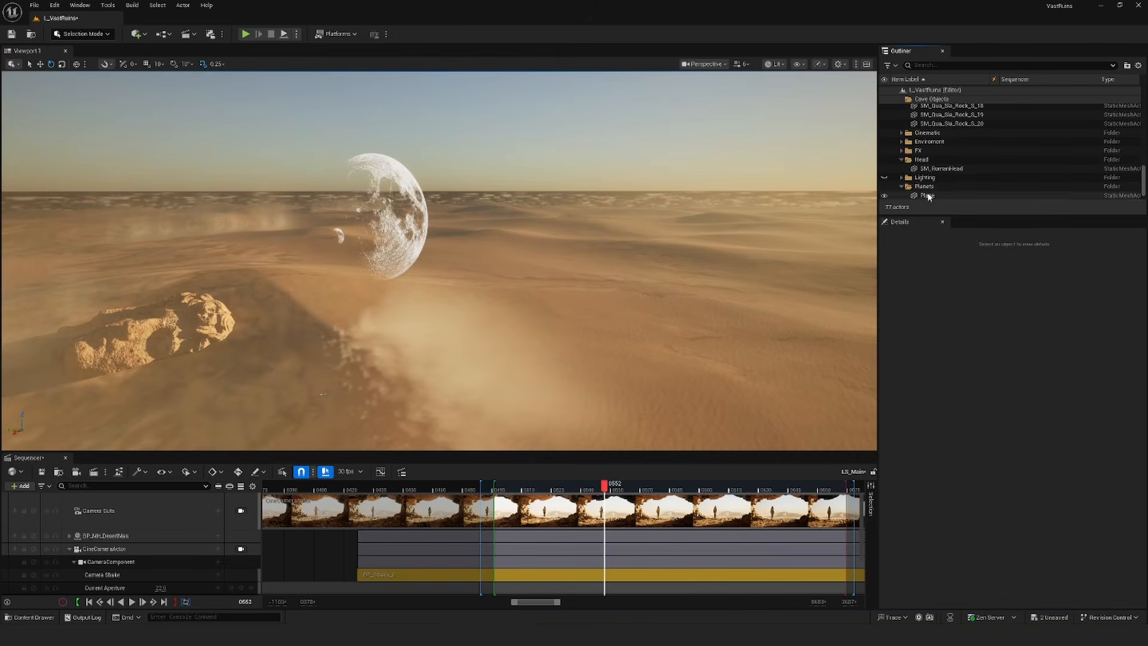
pyautogui.click(901, 186)
pyautogui.click(921, 177)
pyautogui.keyDown('shift'); pyautogui.click(916, 186); pyautogui.keyUp('shift')
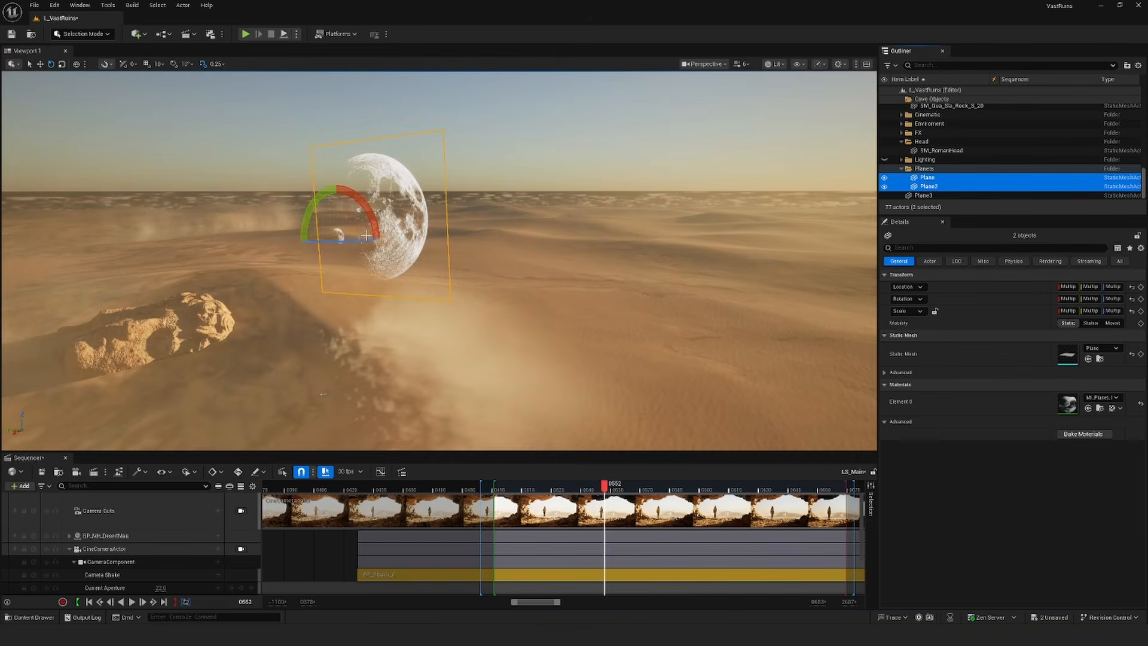
pyautogui.press('w')
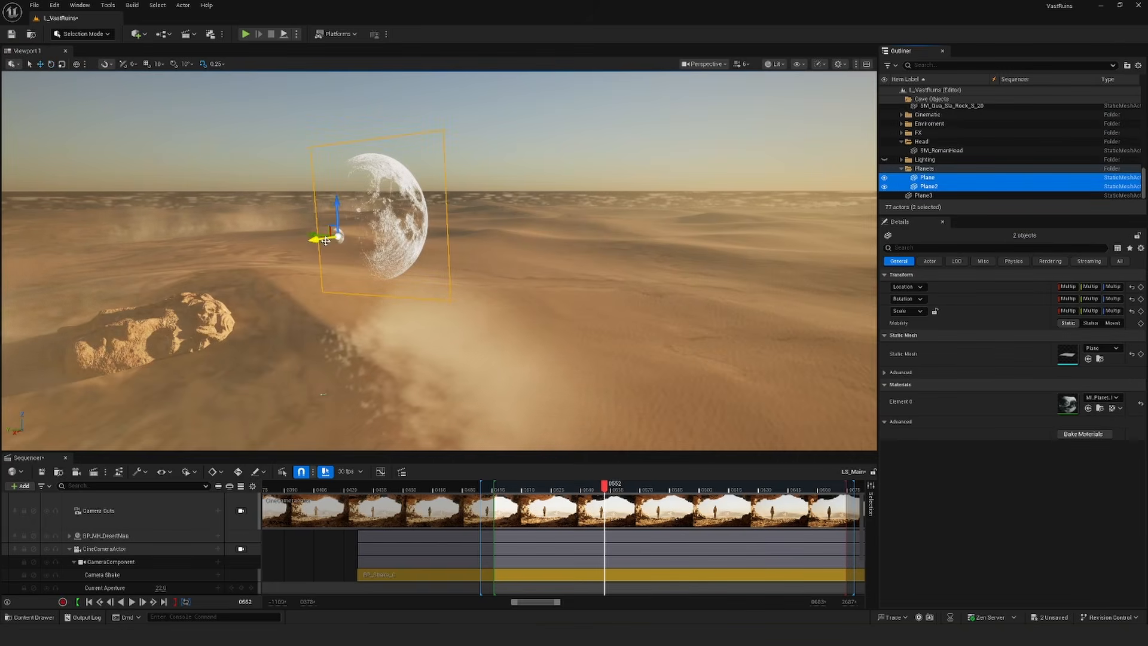
pyautogui.moveTo(345, 240); pyautogui.dragTo(455, 195)
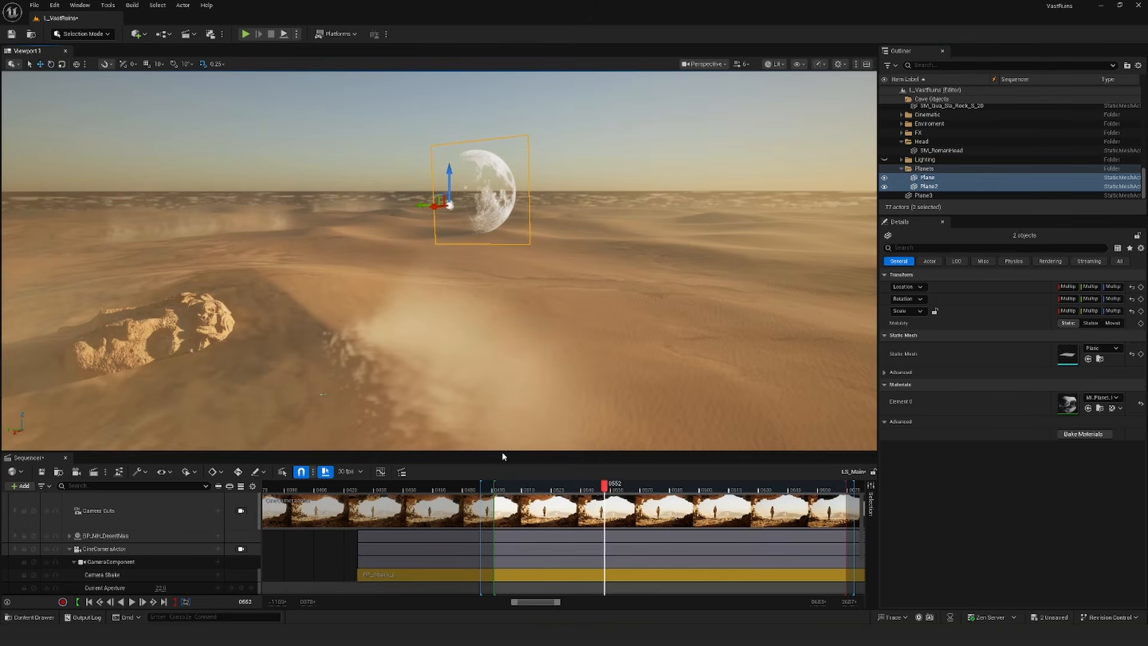
pyautogui.click(241, 511)
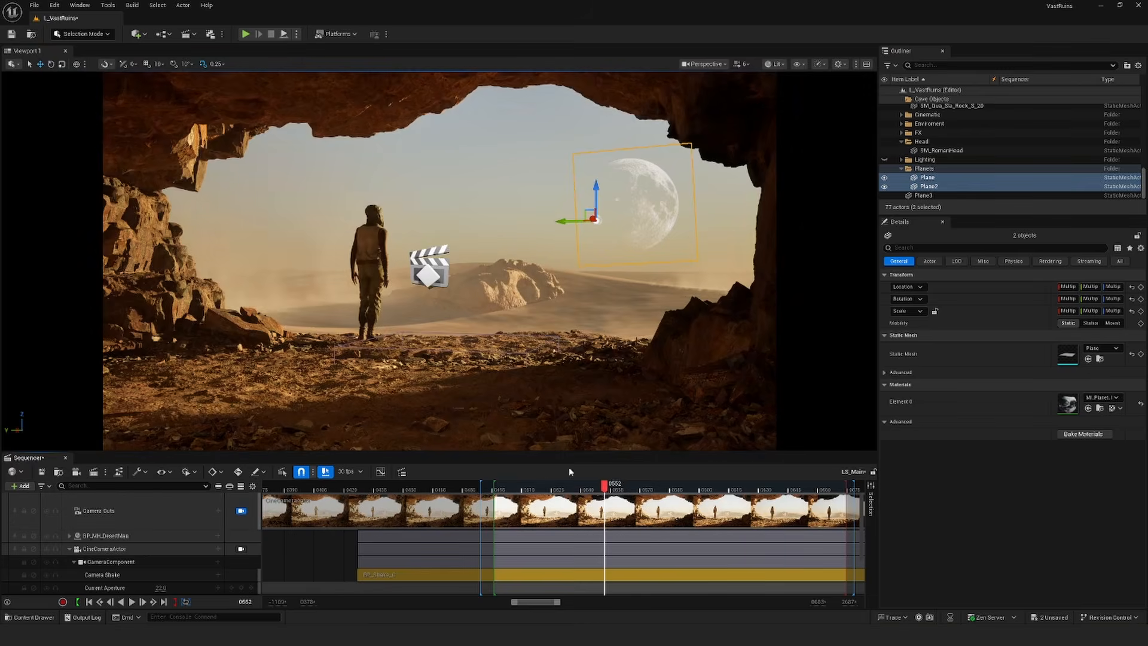
pyautogui.moveTo(525, 485); pyautogui.dragTo(538, 485)
# Step: In the MI_Planet_Inst material instance, raise Brightness to about 1.06 and lower Opacity to about 0.40, and close the editor
pyautogui.hotkey('ctrl', 'space')
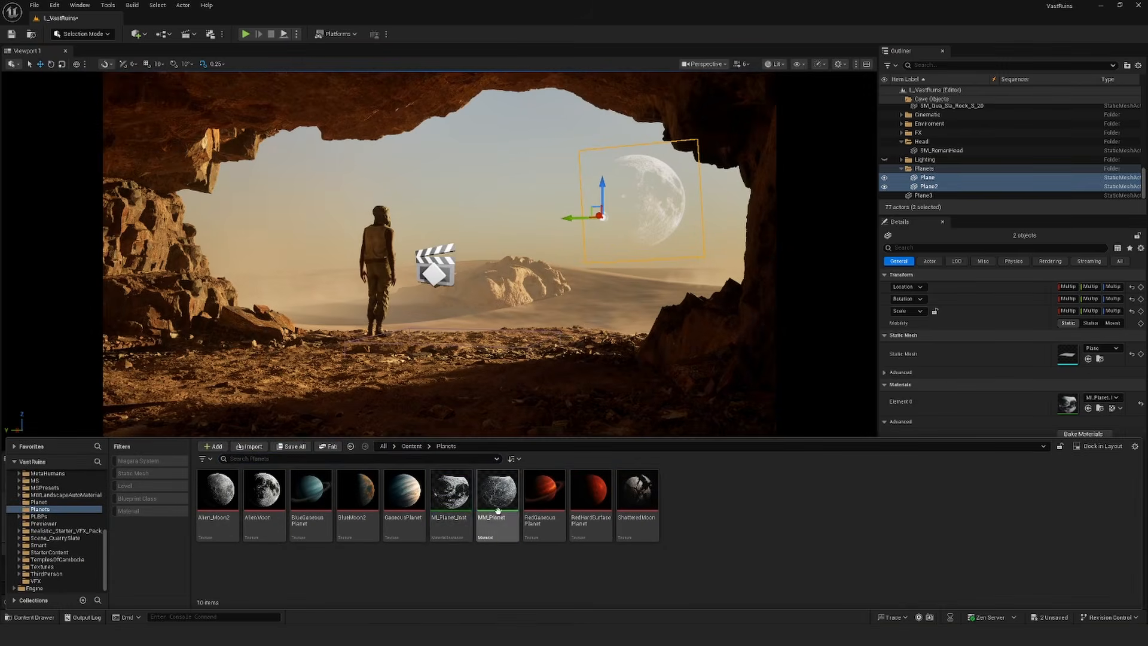
pyautogui.click(455, 501)
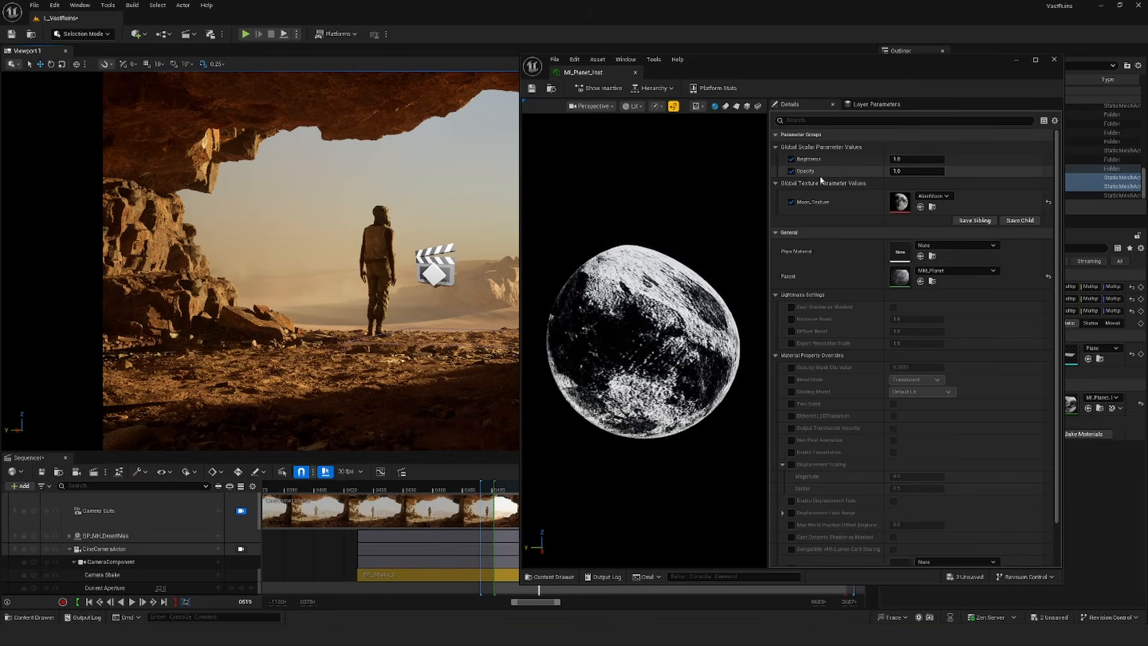
pyautogui.moveTo(899, 61); pyautogui.dragTo(189, 91)
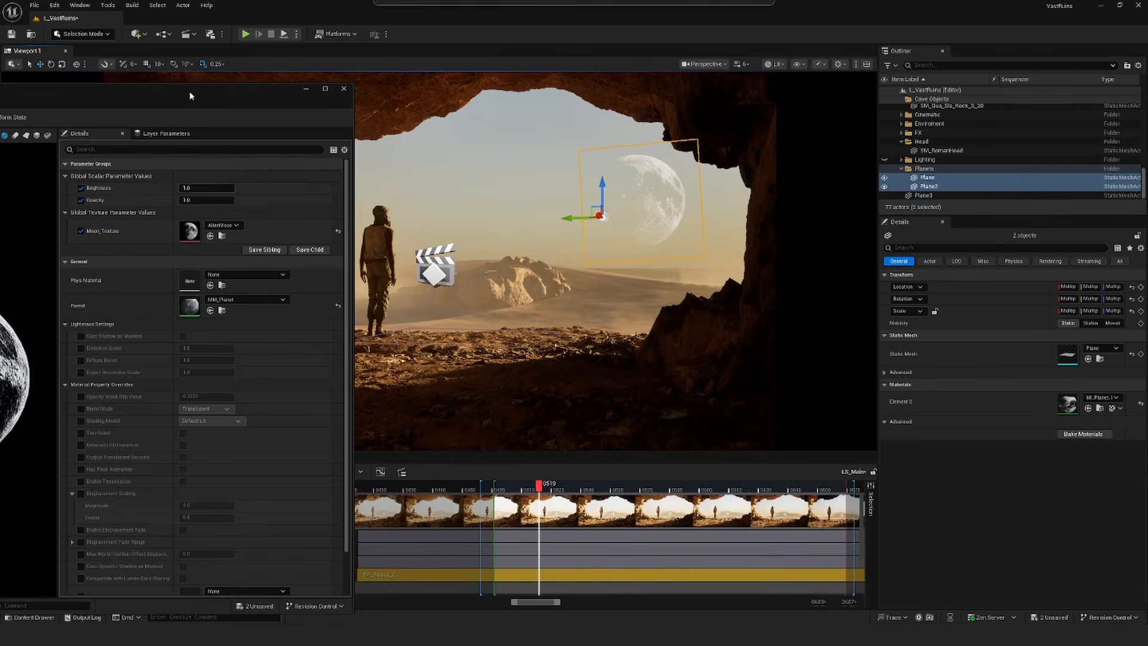
pyautogui.moveTo(197, 191)
pyautogui.mouseDown()
pyautogui.moveTo(217, 188)
pyautogui.moveTo(214, 200)
pyautogui.moveTo(192, 201)
pyautogui.moveTo(211, 187)
pyautogui.mouseUp()
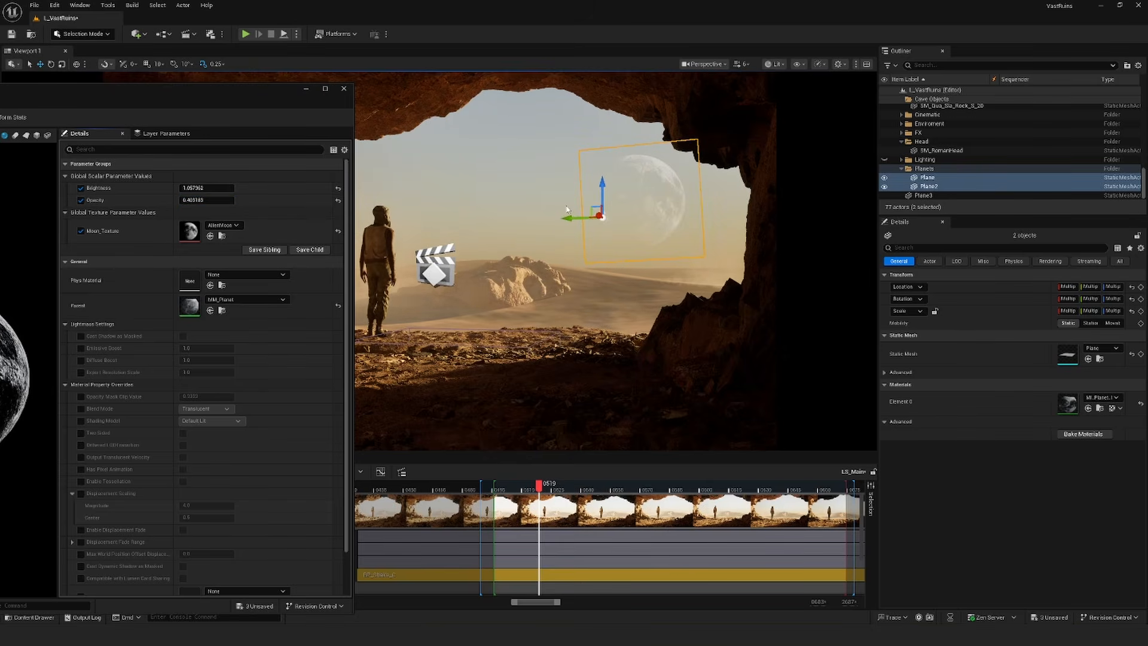
pyautogui.click(344, 88)
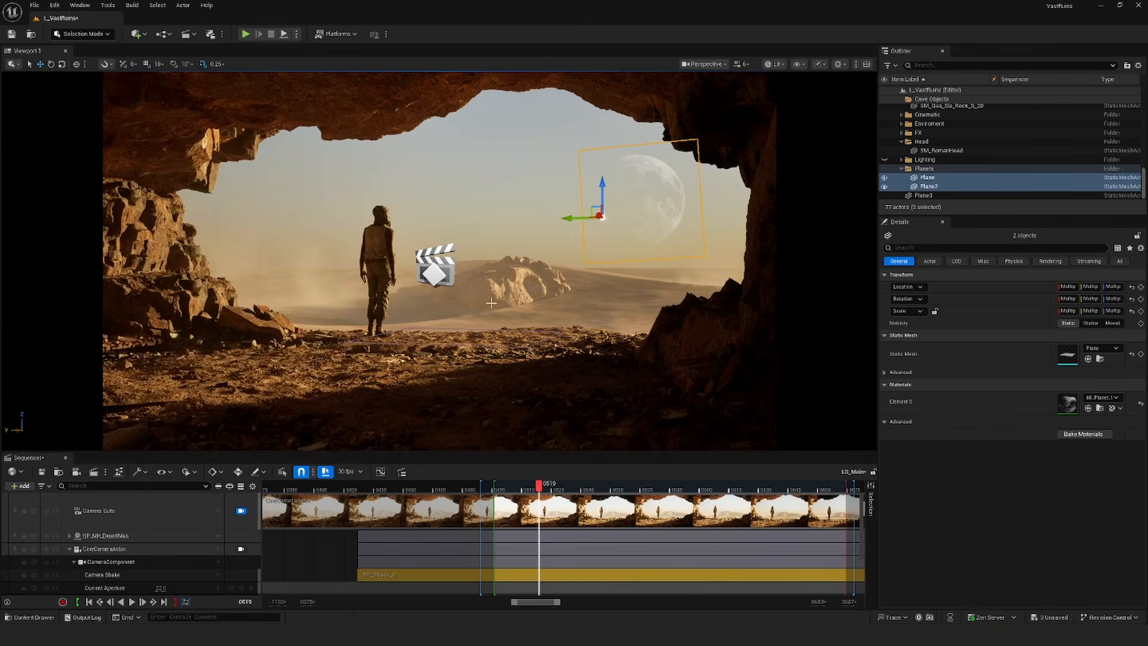
# Step: Play the shot to review the planets, and return the playhead to the start of the range at frame 0496
pyautogui.moveTo(538, 484)
pyautogui.mouseDown()
pyautogui.moveTo(508, 484)
pyautogui.moveTo(527, 485)
pyautogui.mouseUp()
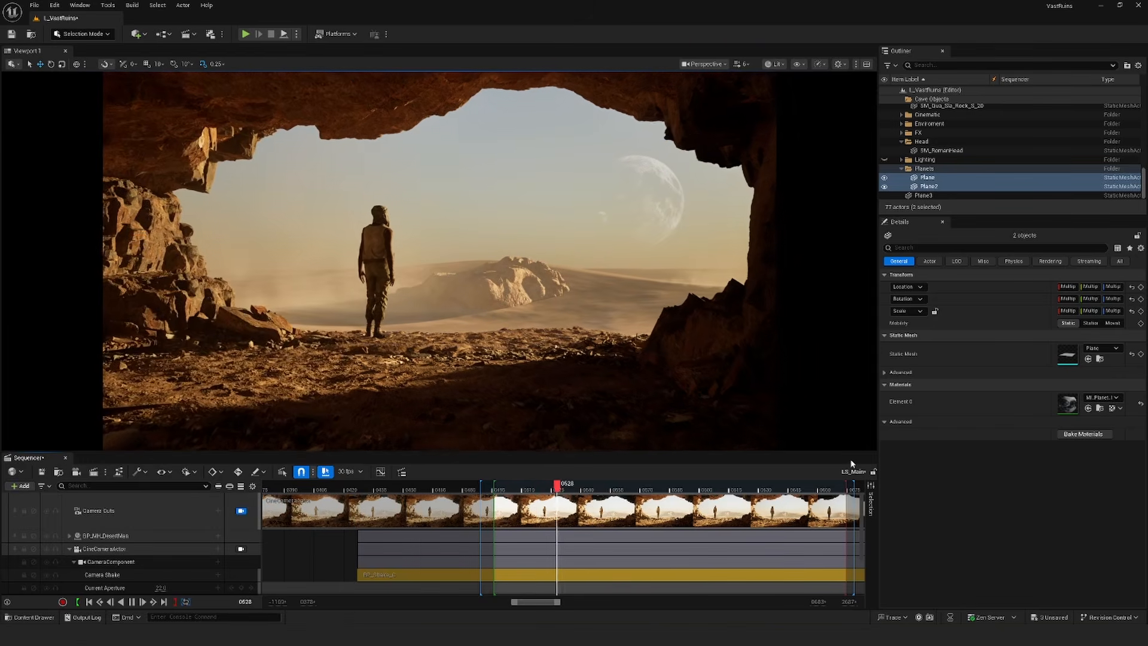
pyautogui.press('space')
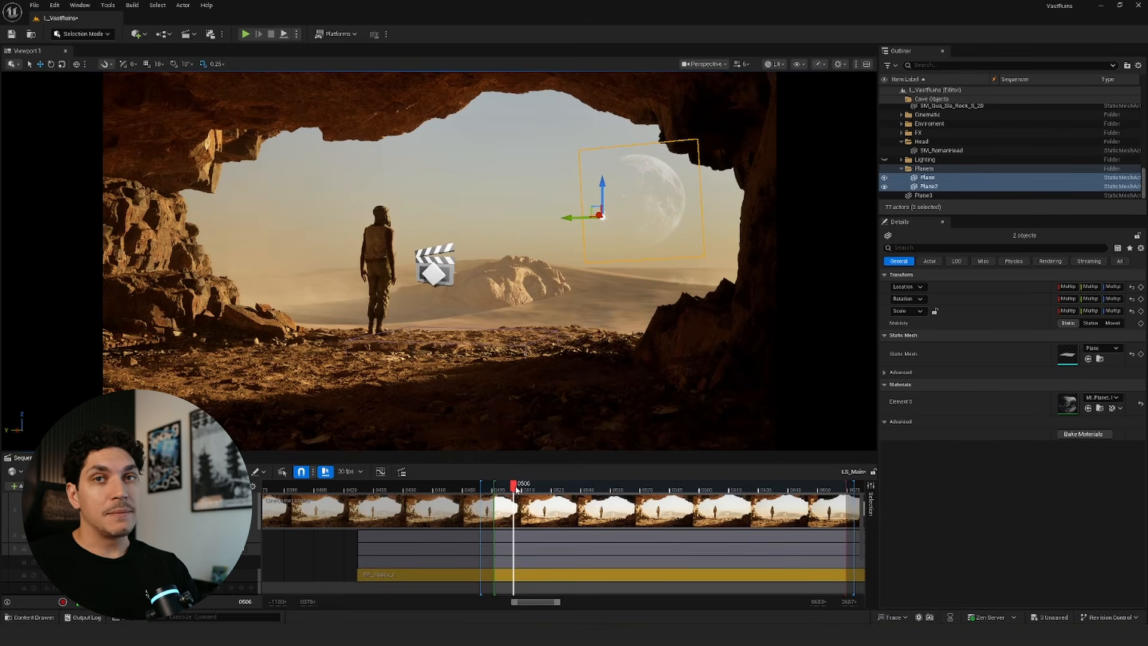
pyautogui.click(516, 485)
pyautogui.moveTo(515, 487); pyautogui.dragTo(502, 488)
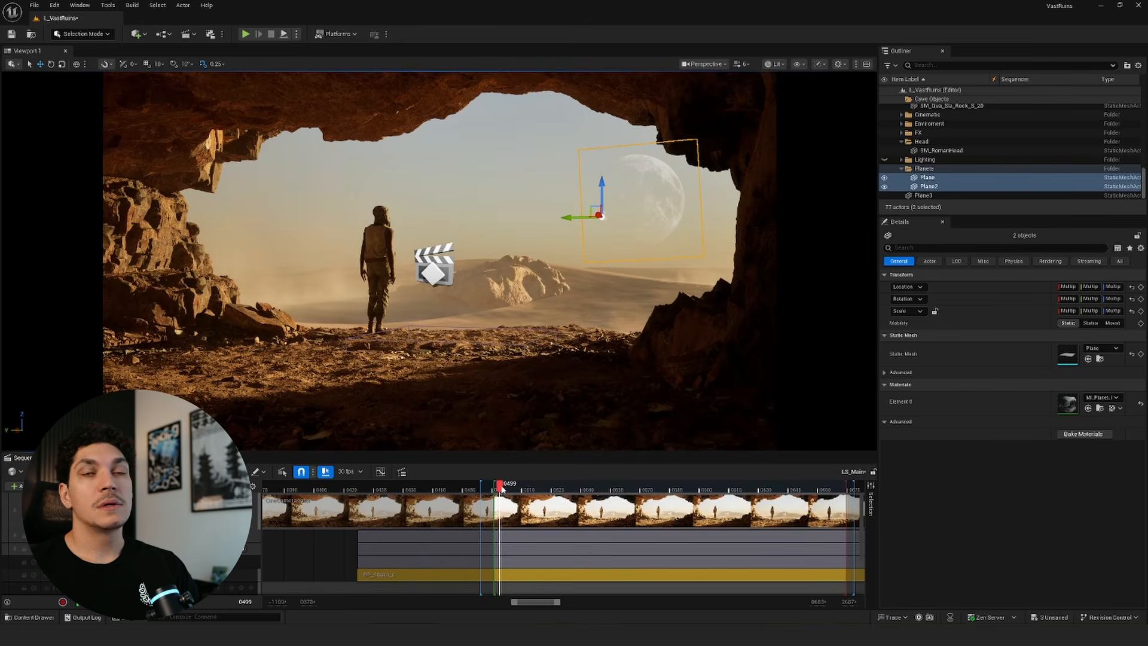
pyautogui.moveTo(501, 487); pyautogui.dragTo(496, 488)
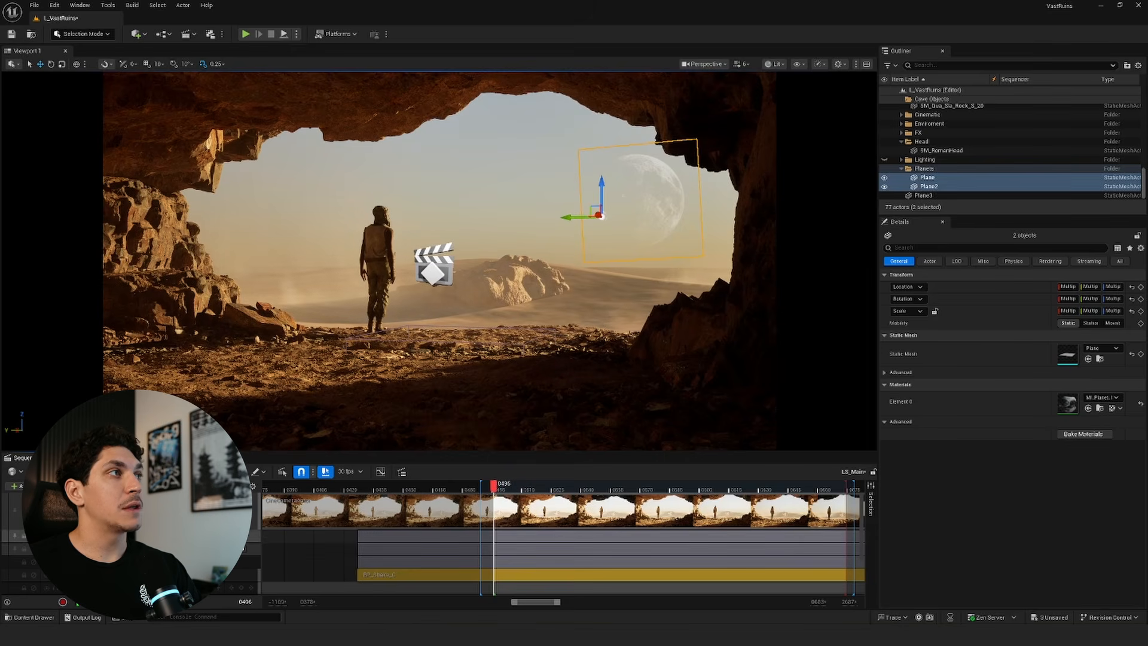
# Step: Examine the CineCameraActor tracks in the sequence and select the section on the Camera Shake track
pyautogui.click(58, 548)
pyautogui.click(66, 536)
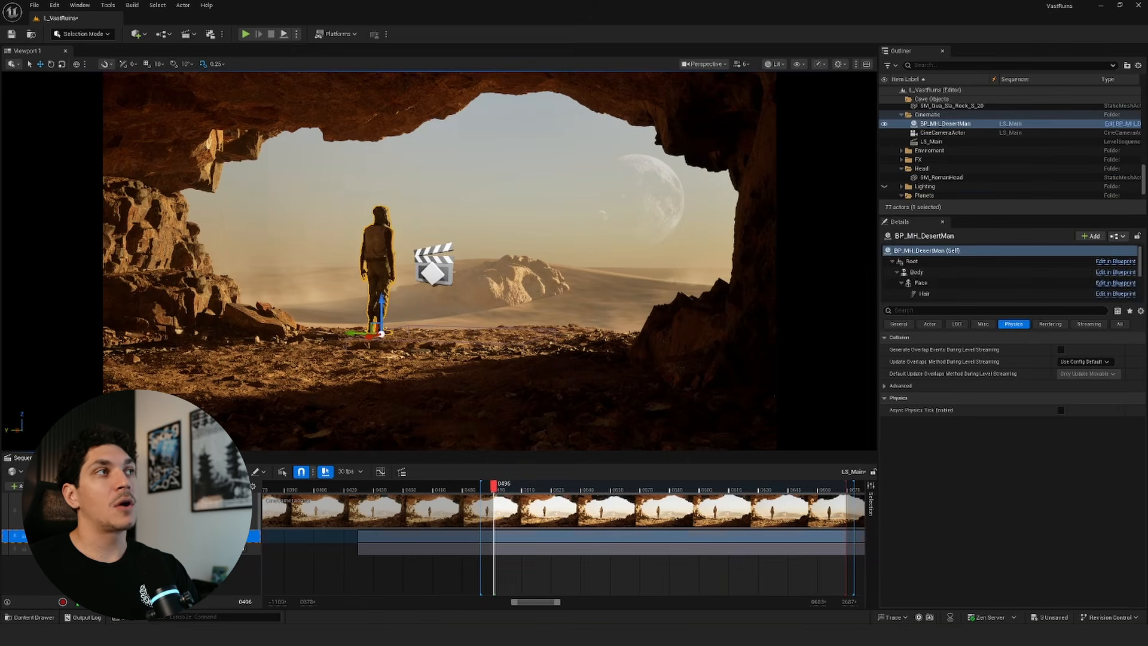
pyautogui.click(484, 489)
pyautogui.click(70, 548)
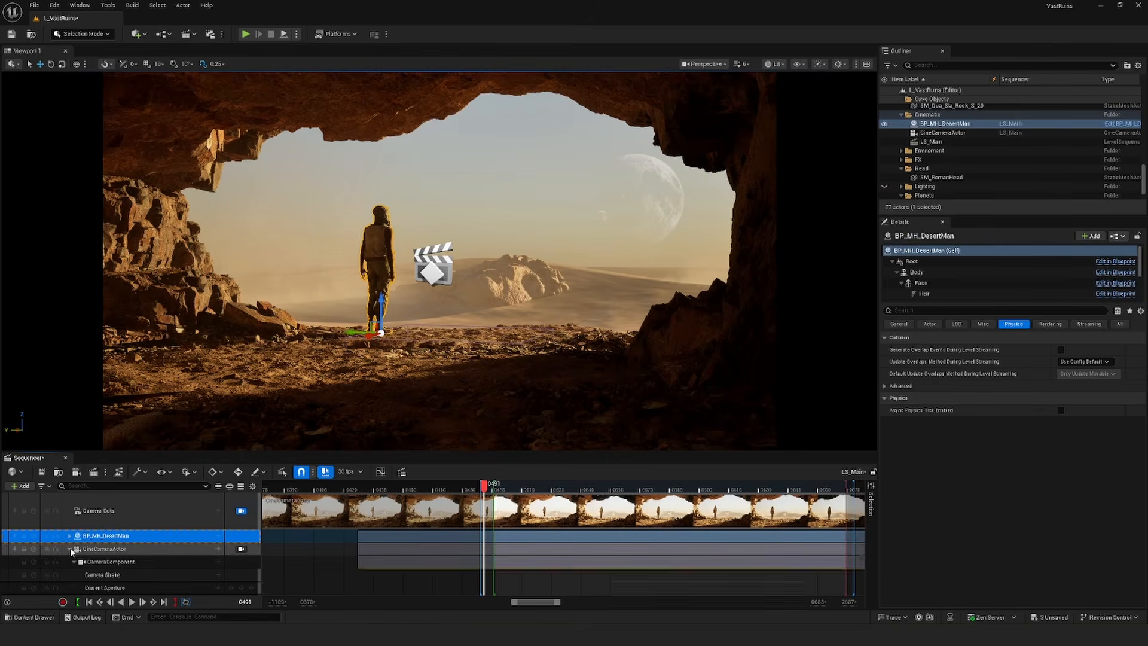
pyautogui.click(501, 567)
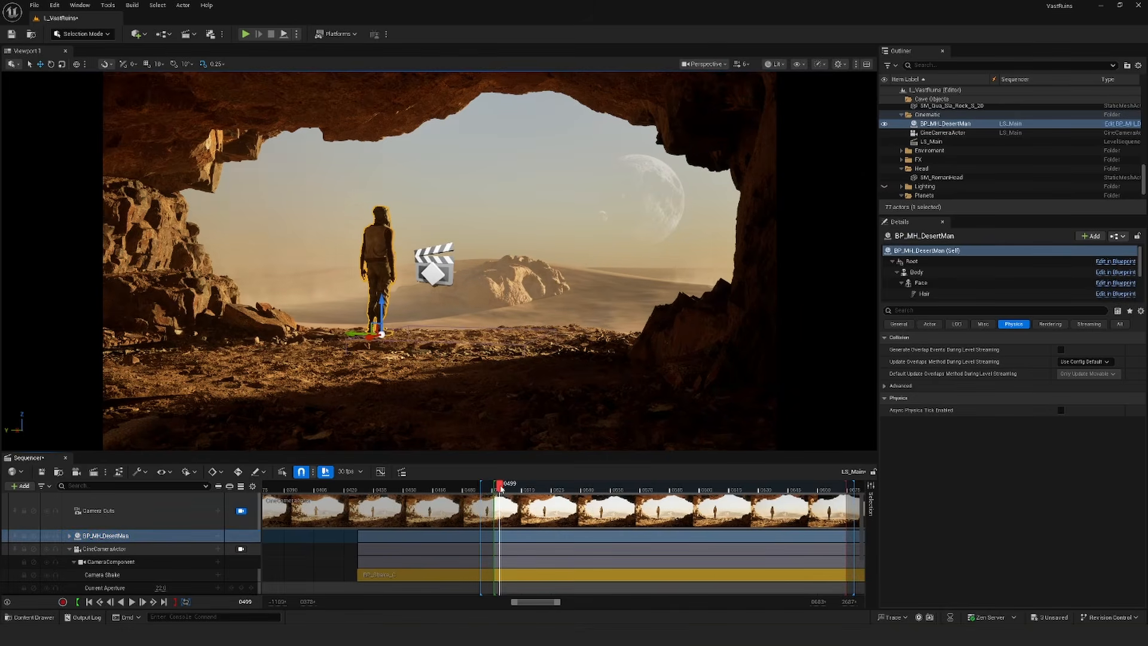
pyautogui.scroll(-1, 391, 548)
pyautogui.click(527, 559)
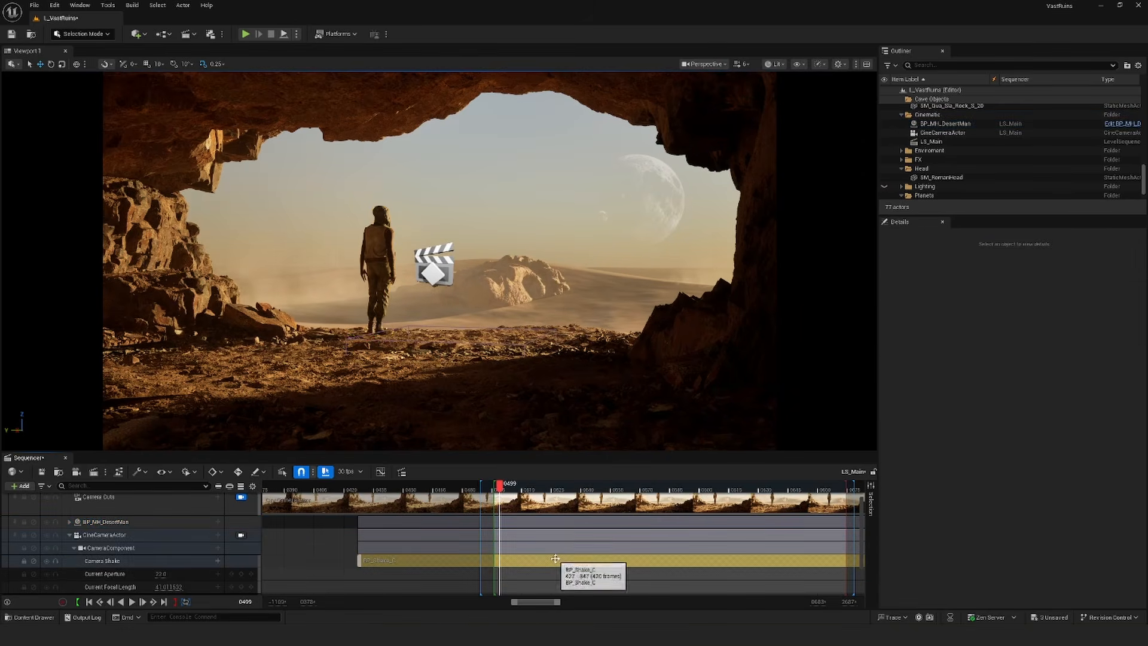
# Step: Create a Blueprint Class with CameraShakeBase as its parent in the Content folder, keep the default name, and open it
pyautogui.hotkey('ctrl', 'space')
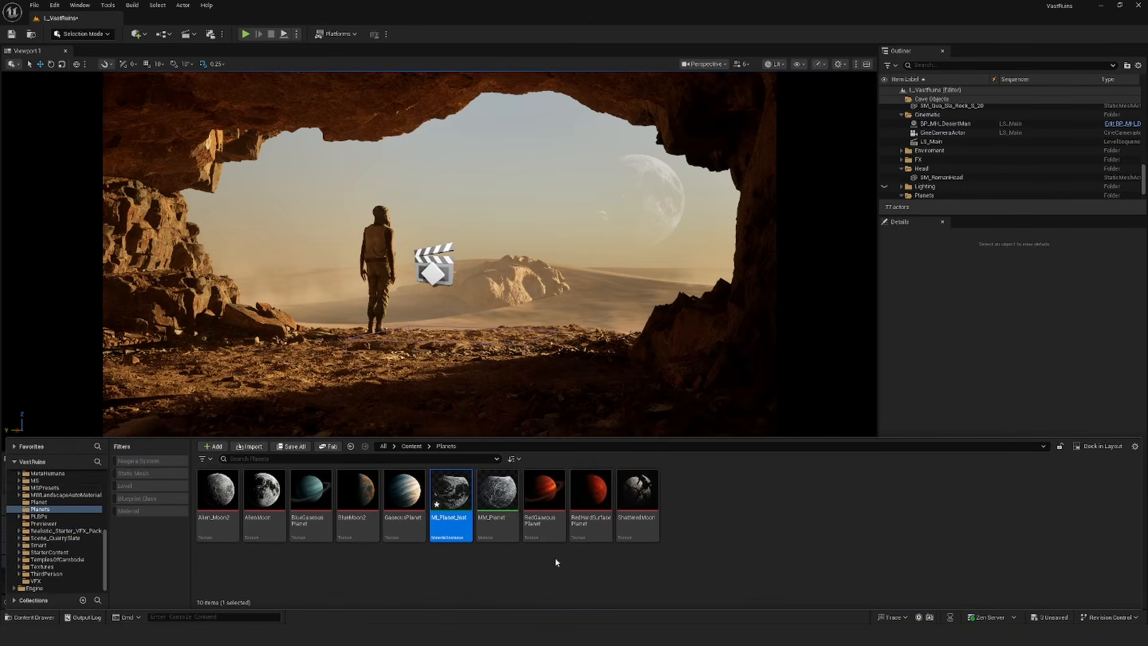
pyautogui.scroll(5, 83, 528)
pyautogui.click(36, 481)
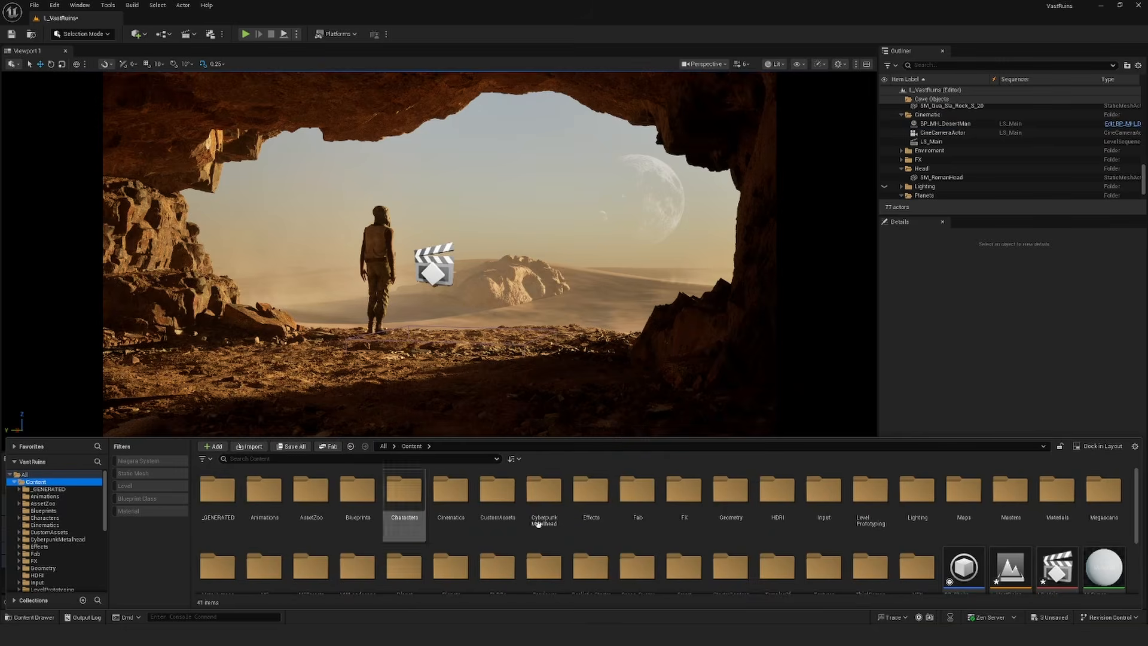
pyautogui.scroll(-3, 742, 535)
pyautogui.rightClick(529, 560)
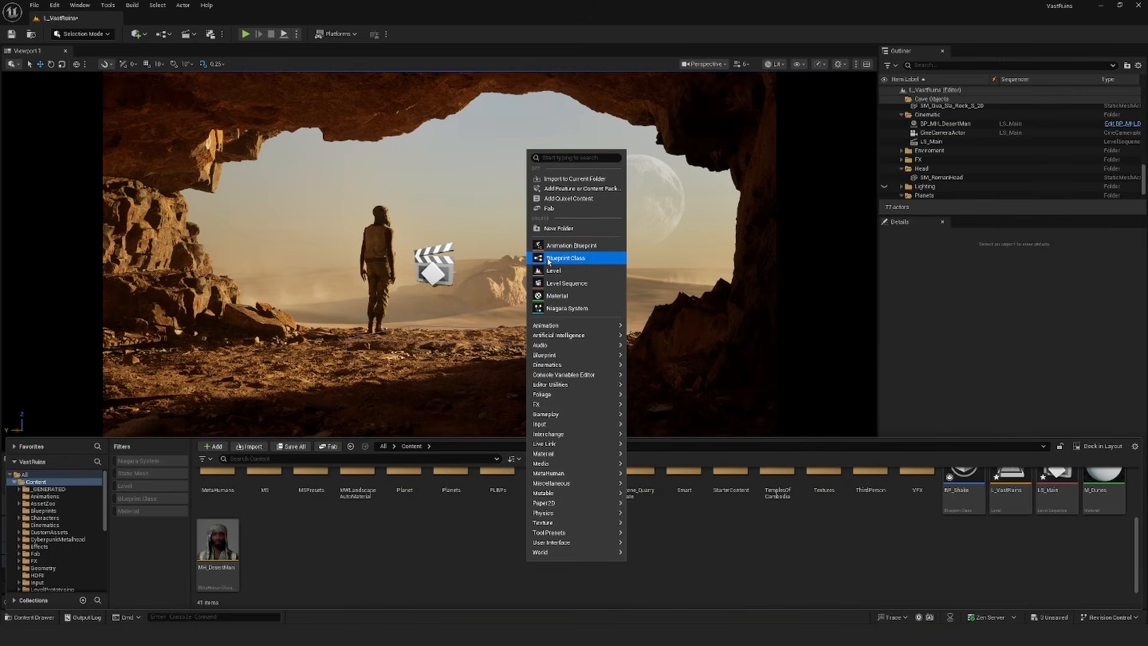
pyautogui.click(566, 258)
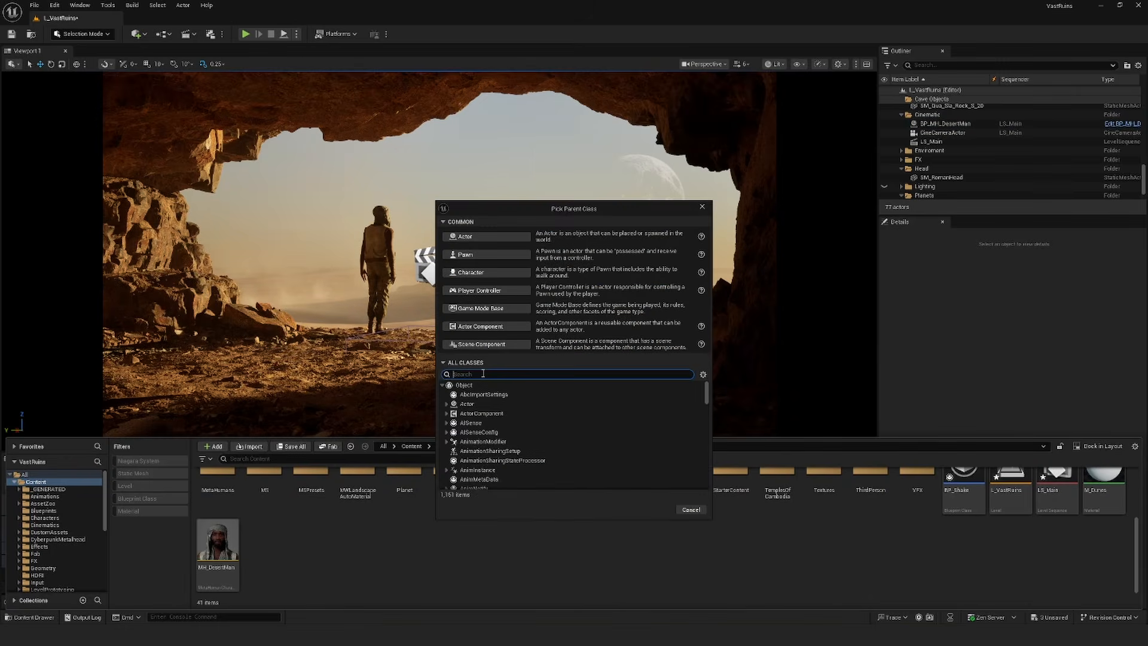
pyautogui.press('BackSpace')
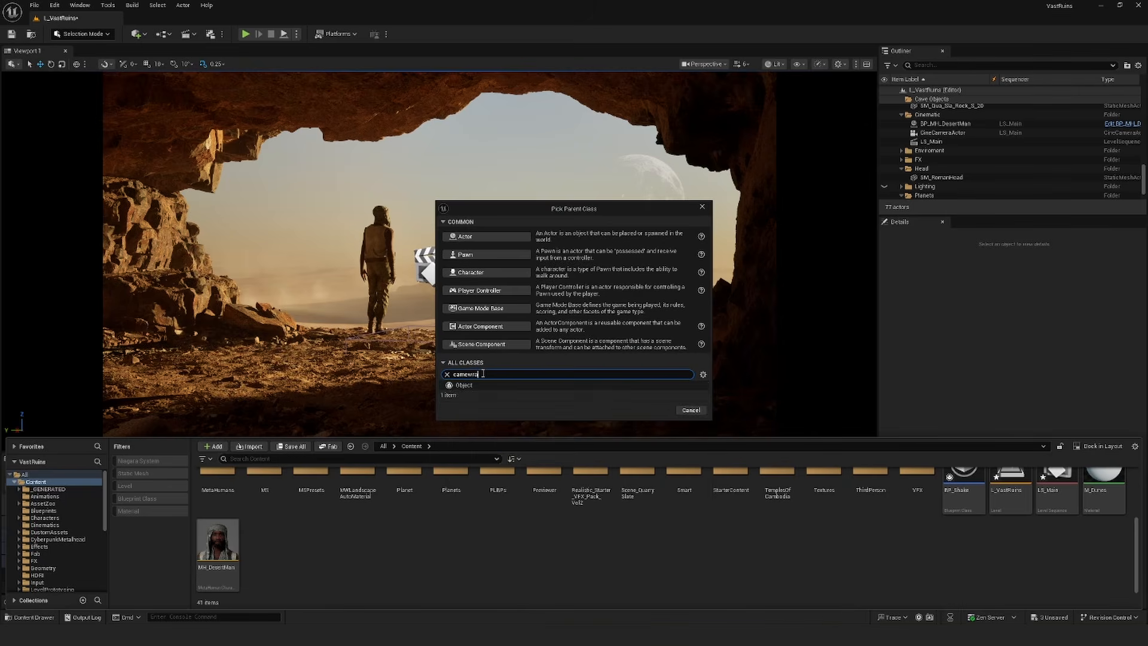
pyautogui.write('rashake')
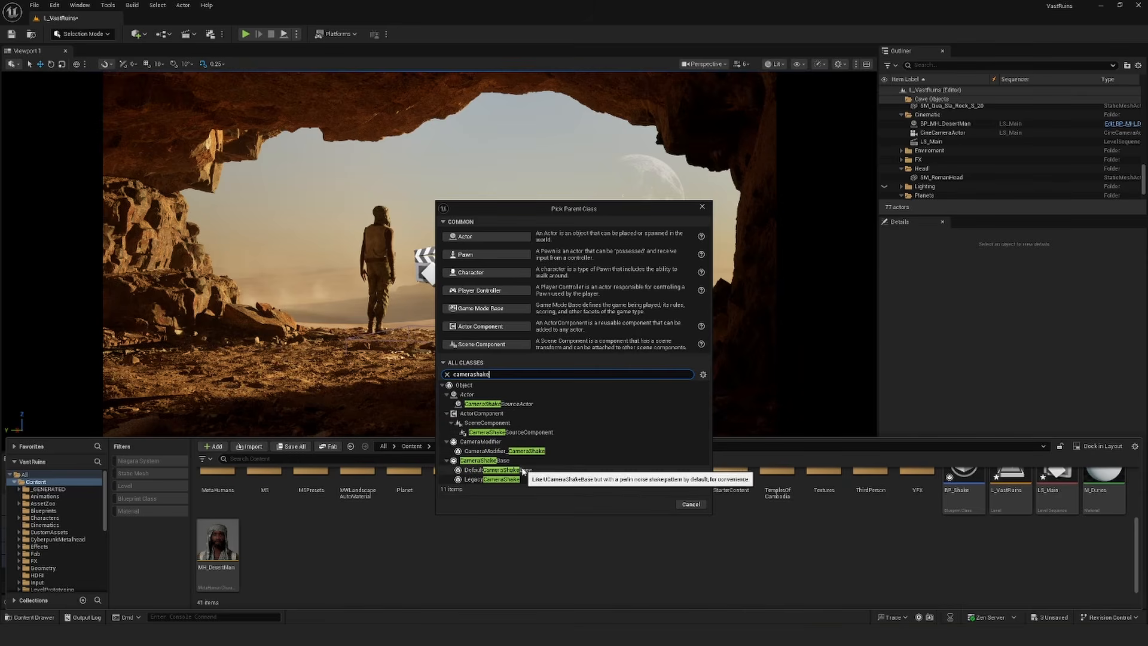
pyautogui.click(485, 460)
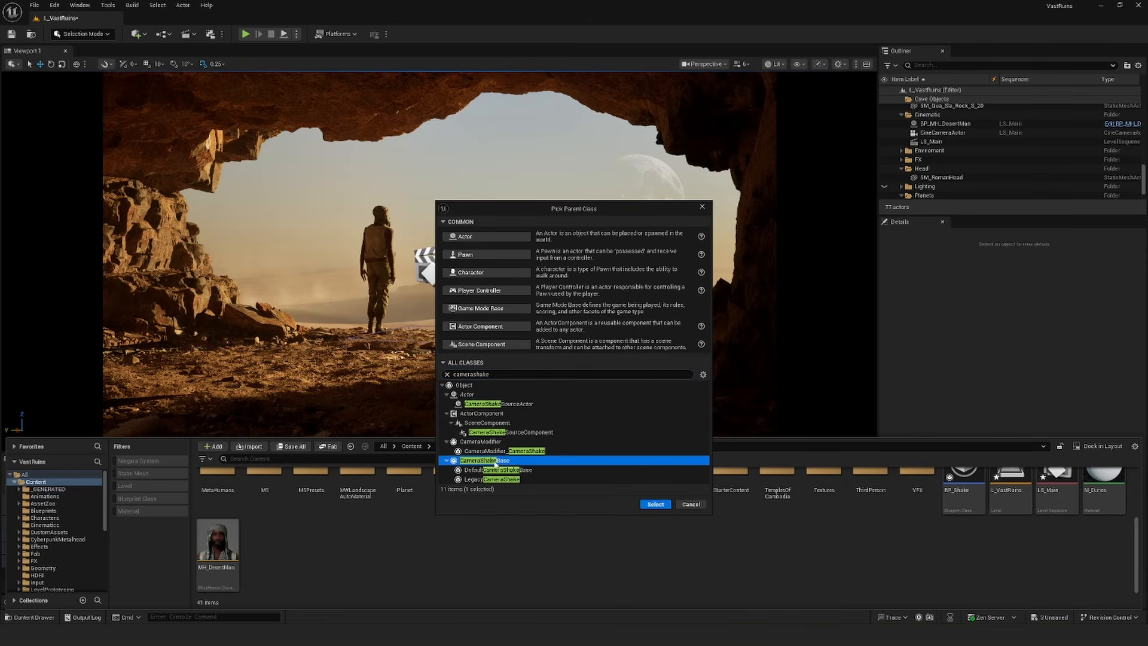
pyautogui.click(656, 504)
pyautogui.press('Return')
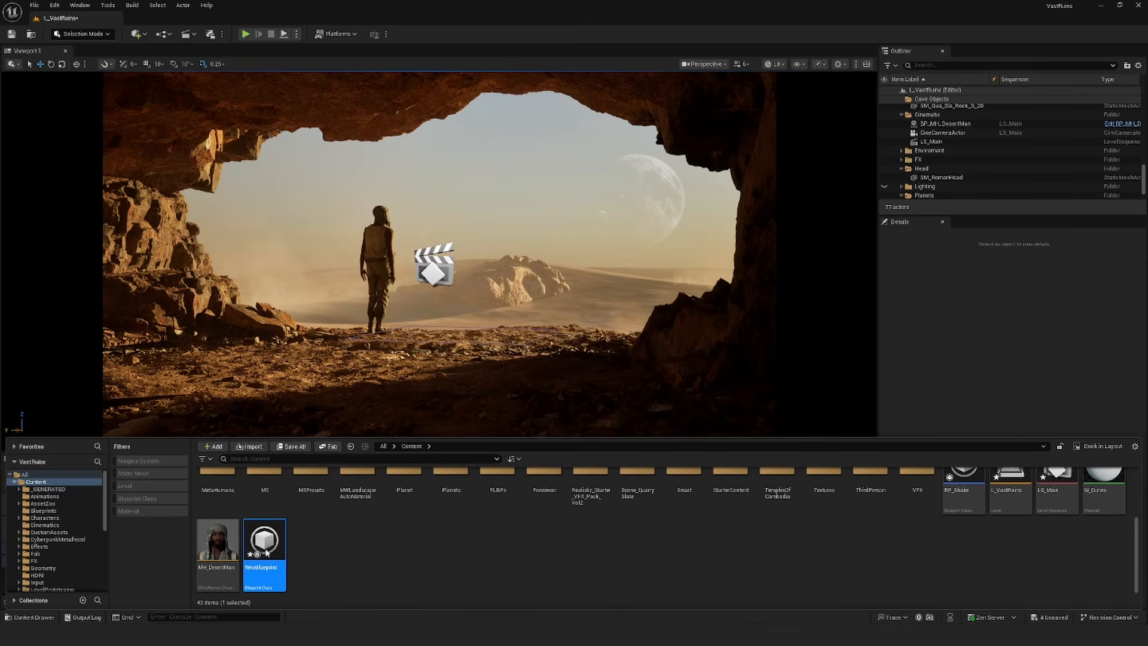
pyautogui.press('Return')
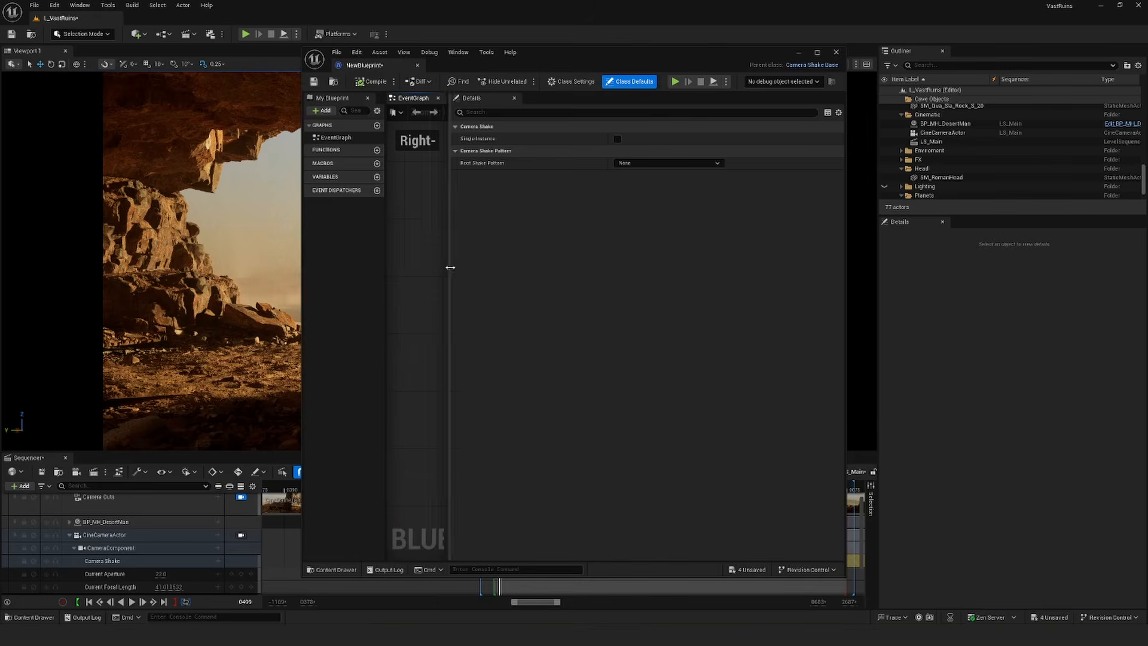
# Step: Set the root shake pattern to Perlin Noise Camera Shake Pattern, expand its settings, set Duration to 0.0, and close the blueprint
pyautogui.moveTo(451, 268); pyautogui.dragTo(383, 260)
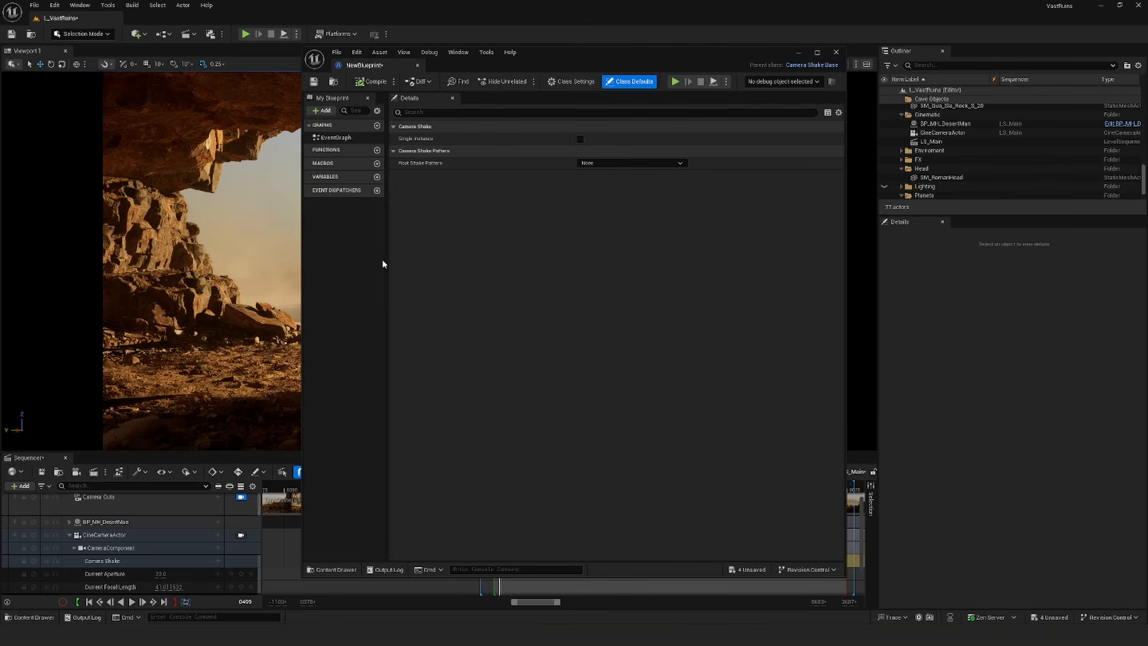
pyautogui.click(658, 161)
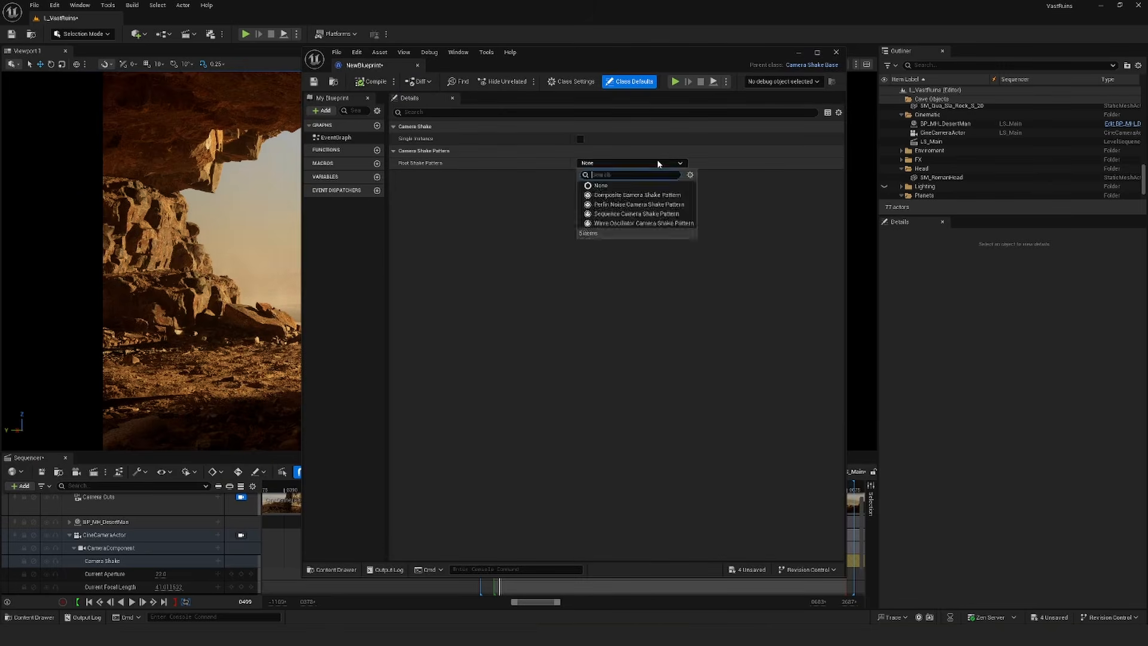
pyautogui.click(635, 204)
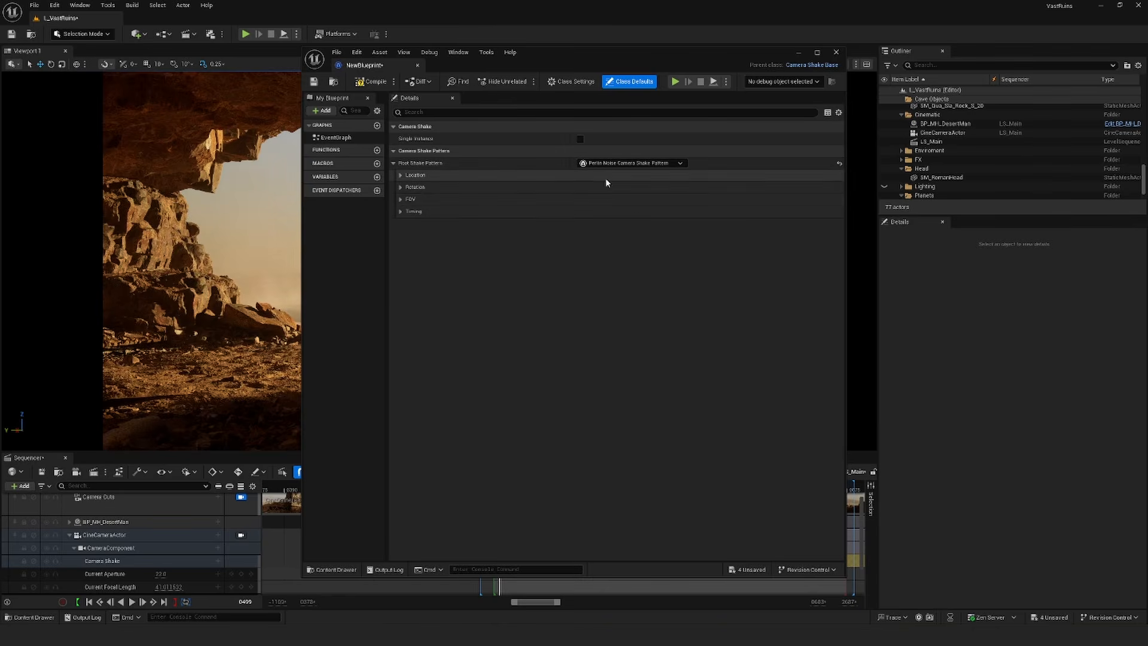
pyautogui.click(401, 174)
pyautogui.click(400, 247)
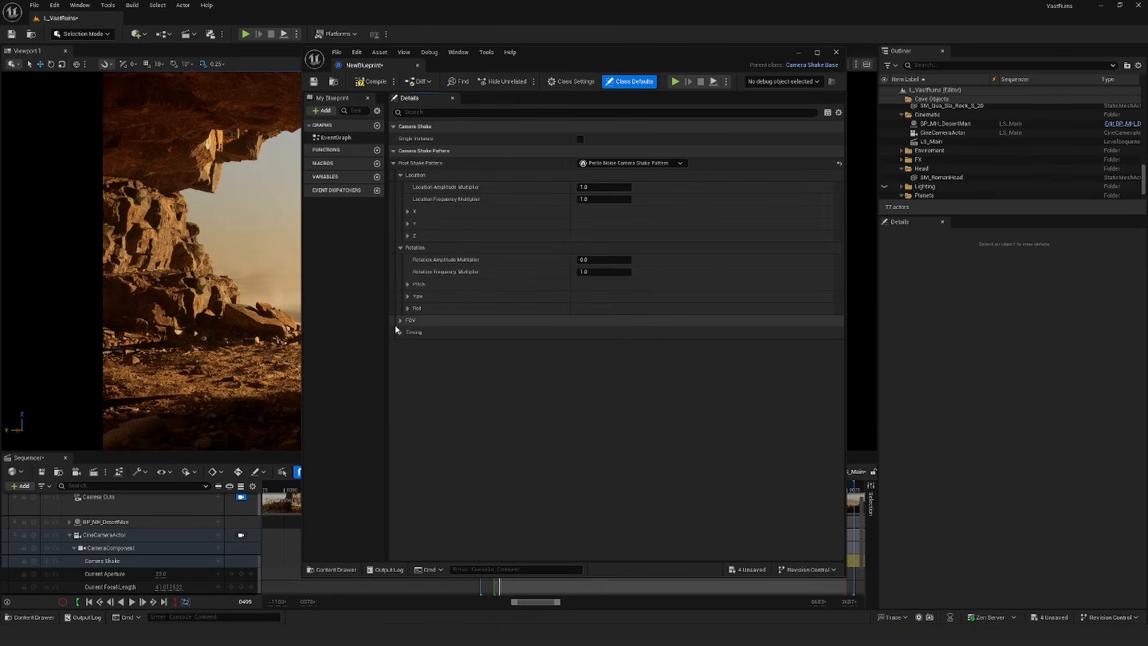
pyautogui.click(400, 344)
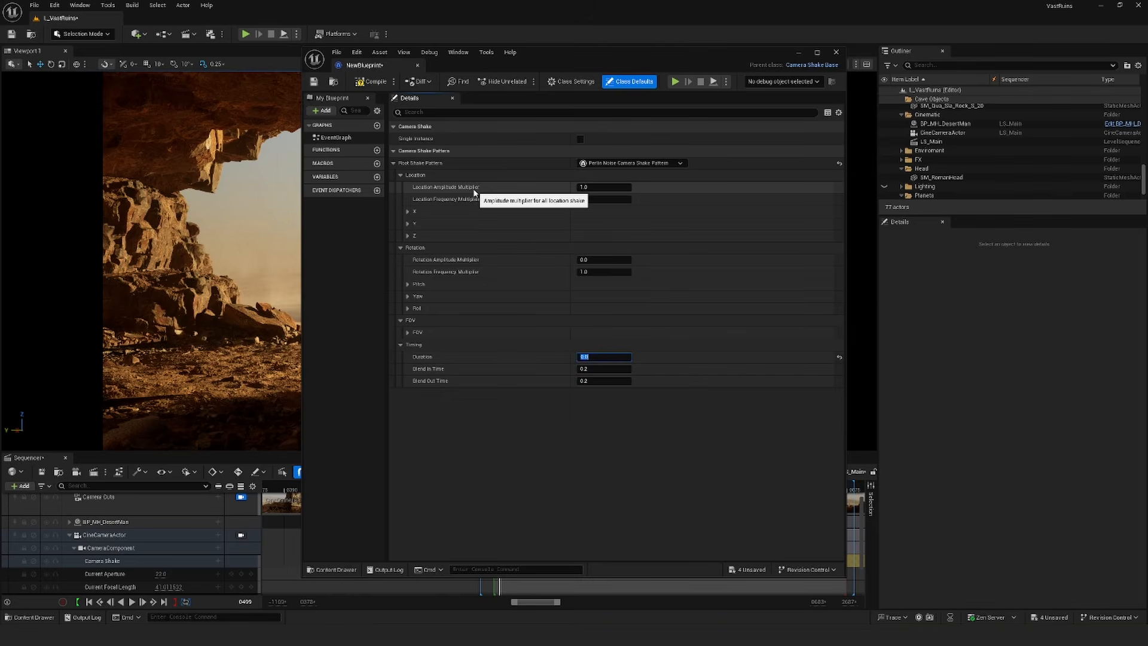
pyautogui.click(836, 53)
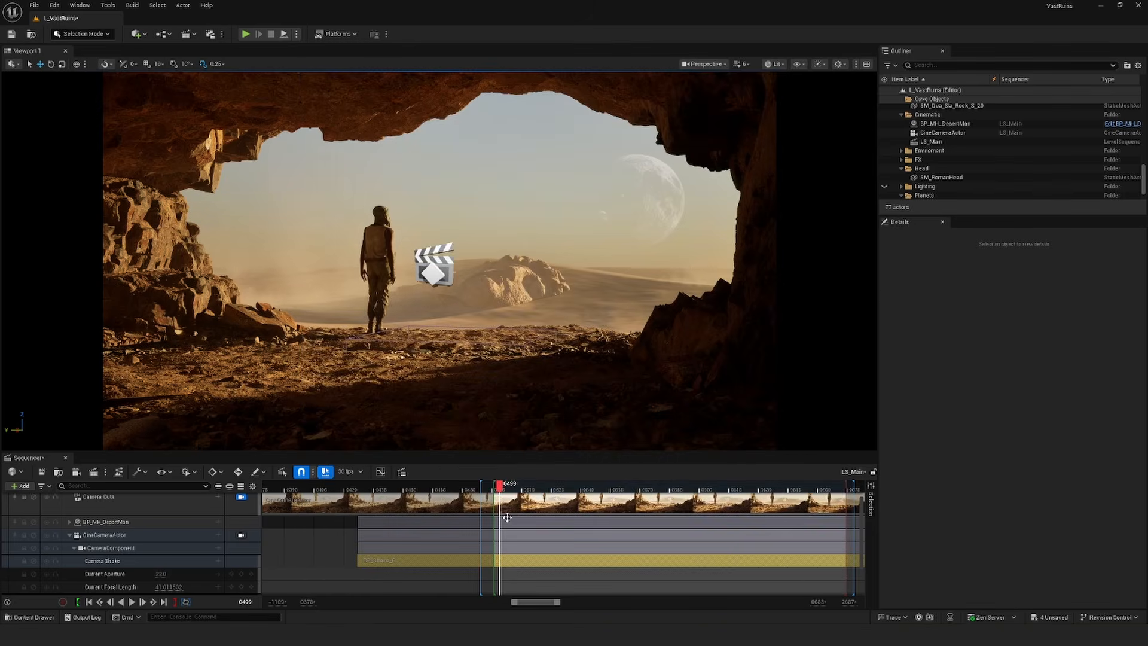
# Step: Choose BP_Shake as the camera shake for the CineCameraActor and trim the end of the Camera Shake section slightly
pyautogui.click(218, 537)
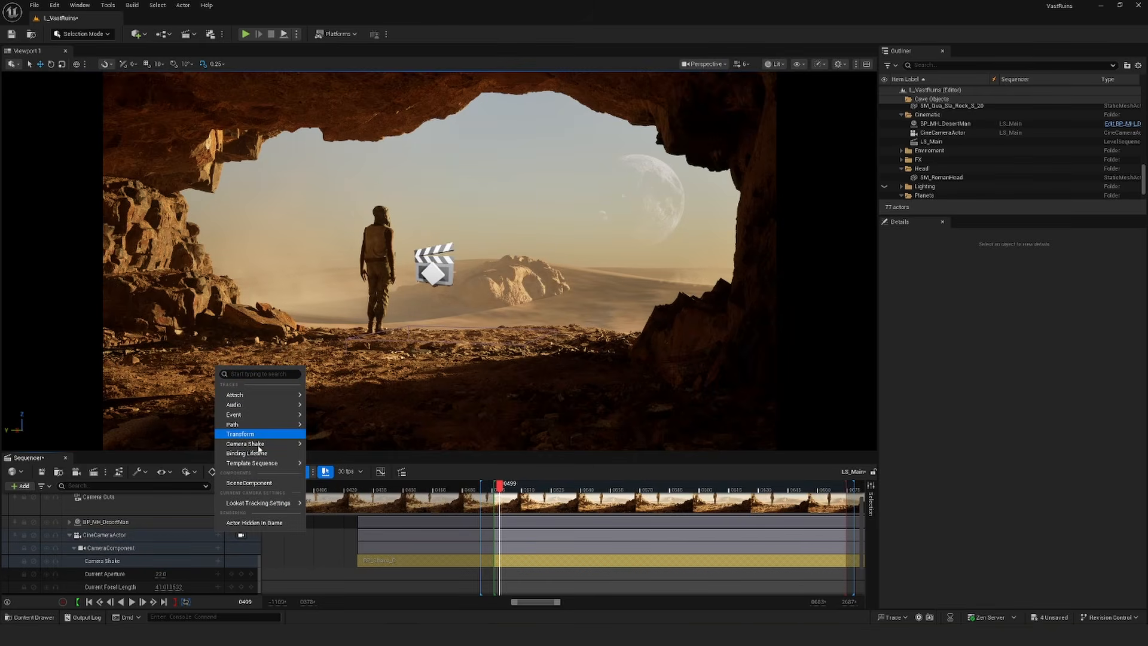
pyautogui.moveTo(259, 448)
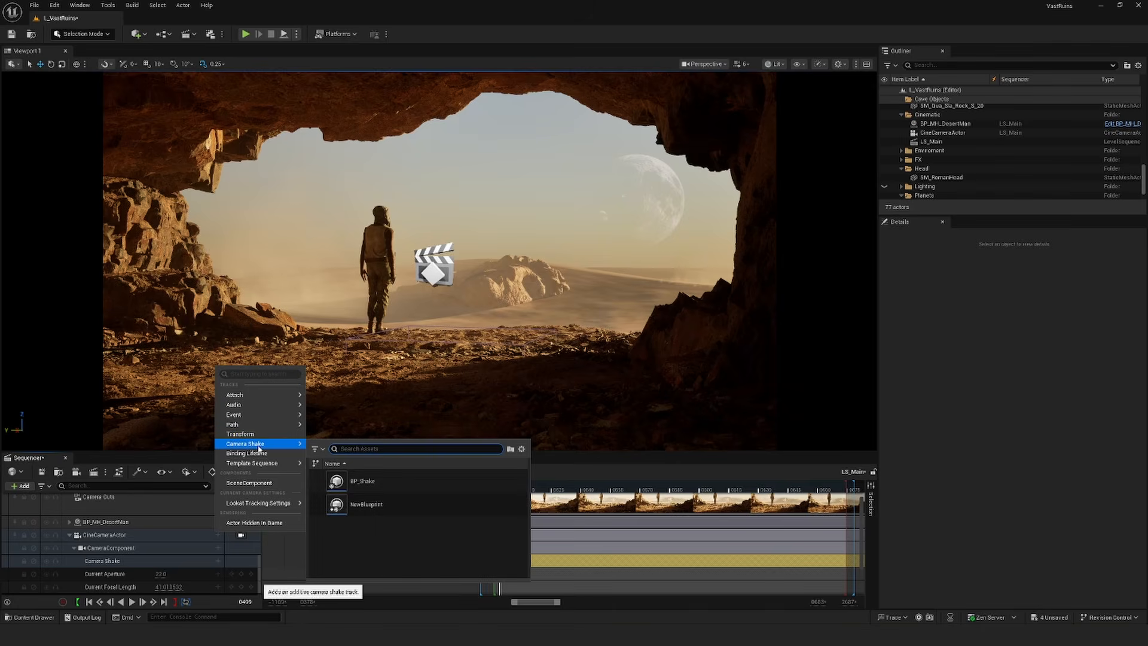
pyautogui.click(356, 482)
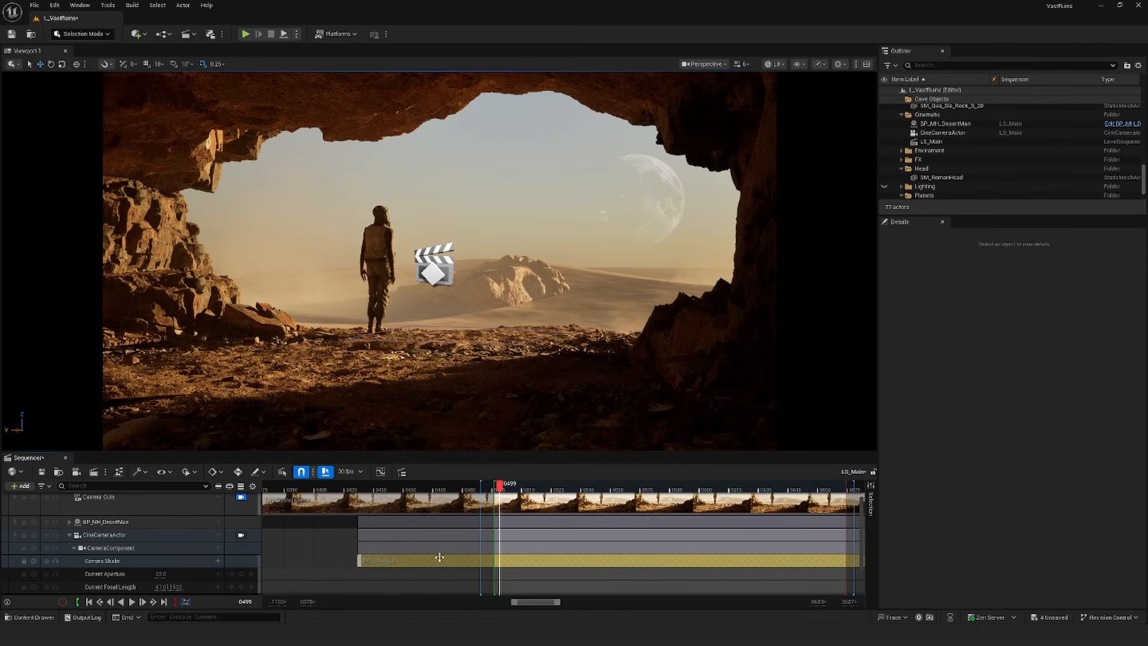
pyautogui.moveTo(509, 563); pyautogui.dragTo(535, 556)
pyautogui.keyDown('ctrl'); pyautogui.scroll(-5, 535, 556); pyautogui.keyUp('ctrl')
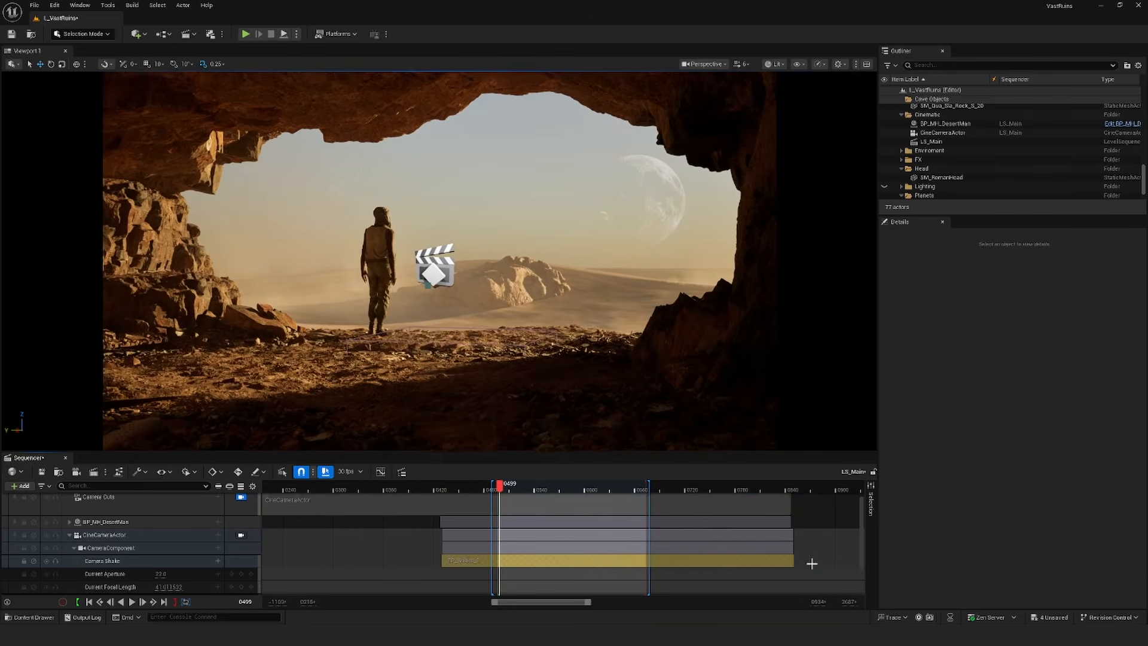
pyautogui.moveTo(794, 564)
pyautogui.mouseDown()
pyautogui.moveTo(692, 562)
pyautogui.moveTo(808, 562)
pyautogui.moveTo(793, 565)
pyautogui.mouseUp()
# Step: Play the shot from frame 0494 to review the camera shake, and return the playhead to frame 0534
pyautogui.moveTo(509, 489); pyautogui.dragTo(497, 490)
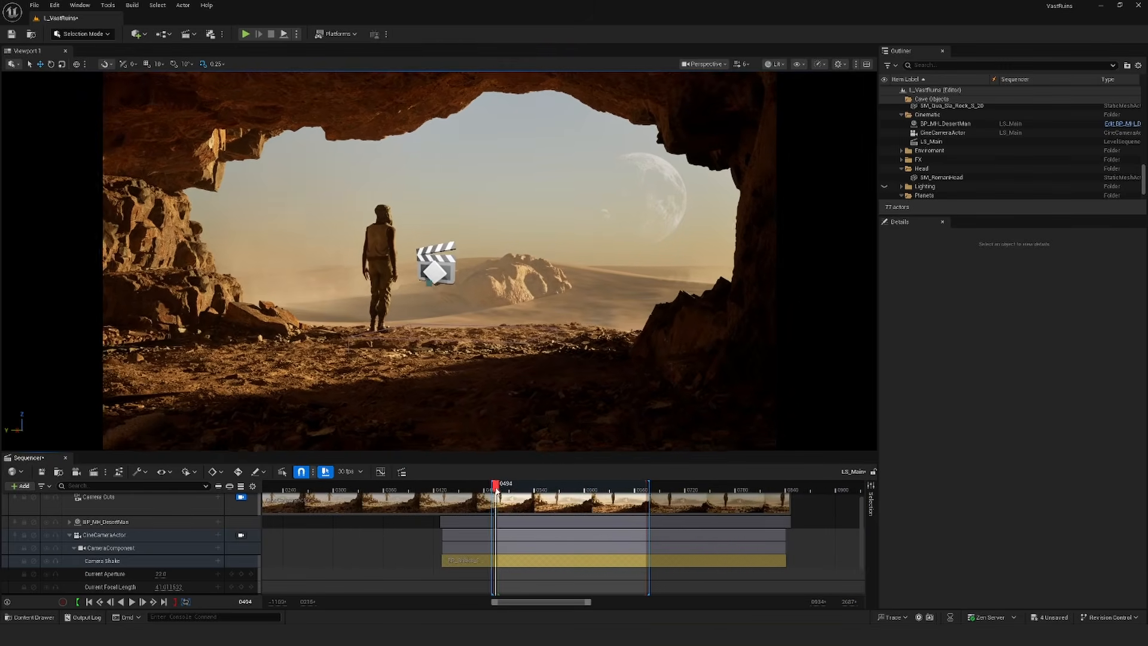
pyautogui.press('space')
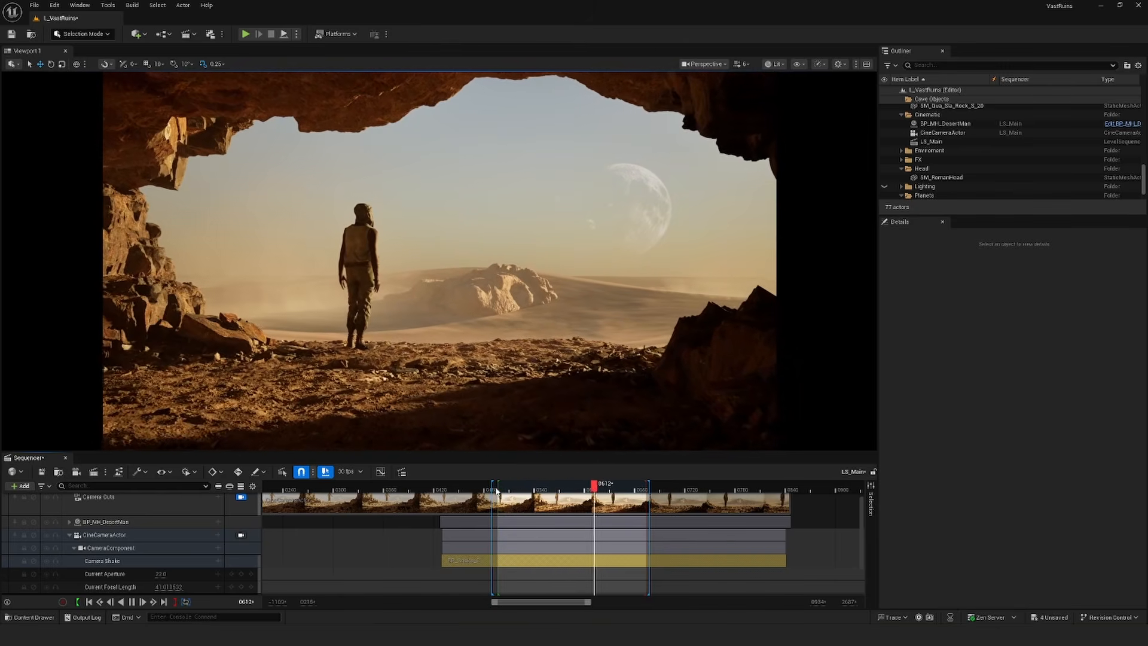
pyautogui.click(507, 489)
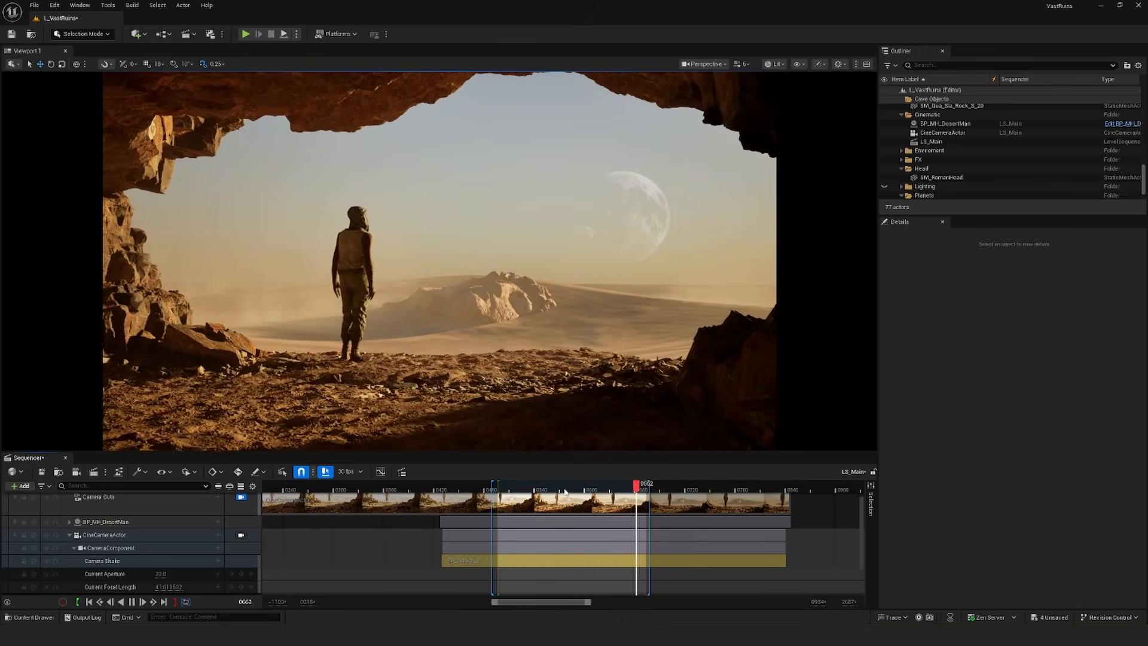
pyautogui.press('space')
pyautogui.click(529, 488)
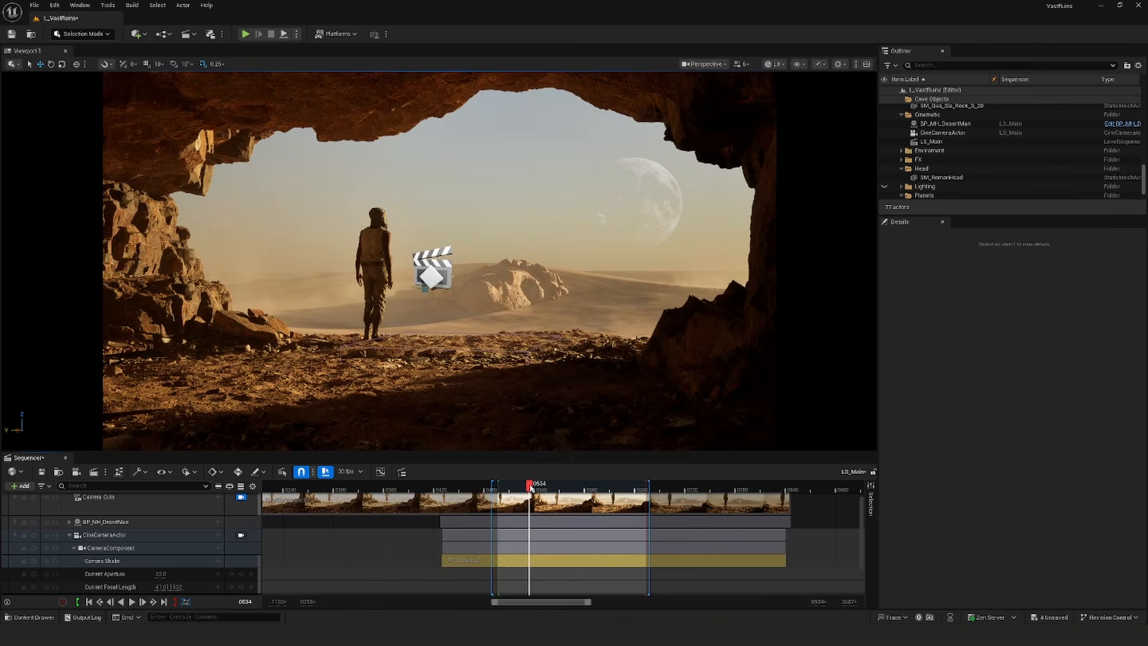
# Step: Select BP_MH_DesertMan, release the viewport from the camera cuts, and examine the character's face and outfit up close
pyautogui.click(370, 262)
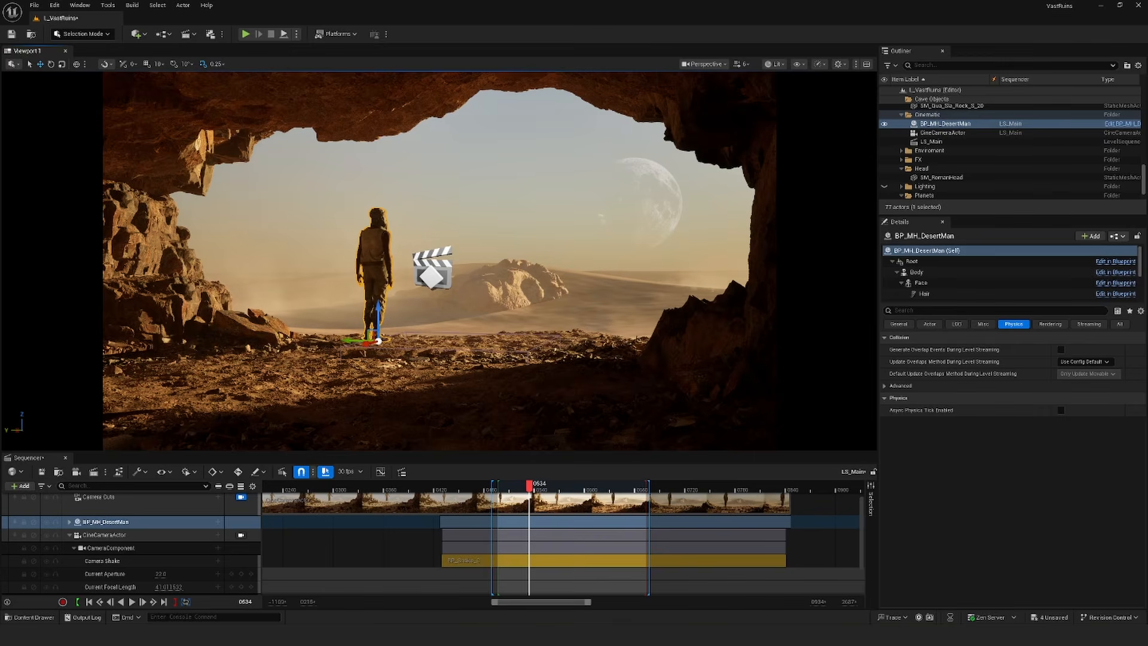
pyautogui.click(241, 497)
pyautogui.press('w')
pyautogui.moveTo(523, 338); pyautogui.dragTo(495, 243, button='right')
pyautogui.scroll(1, 455, 335)
pyautogui.press('w')
pyautogui.scroll(-3, 454, 335)
pyautogui.press('w')
pyautogui.scroll(-4, 455, 335)
pyautogui.press('w')
pyautogui.scroll(-3, 497, 341)
pyautogui.press('w')
pyautogui.scroll(-1, 520, 344)
pyautogui.click(495, 242)
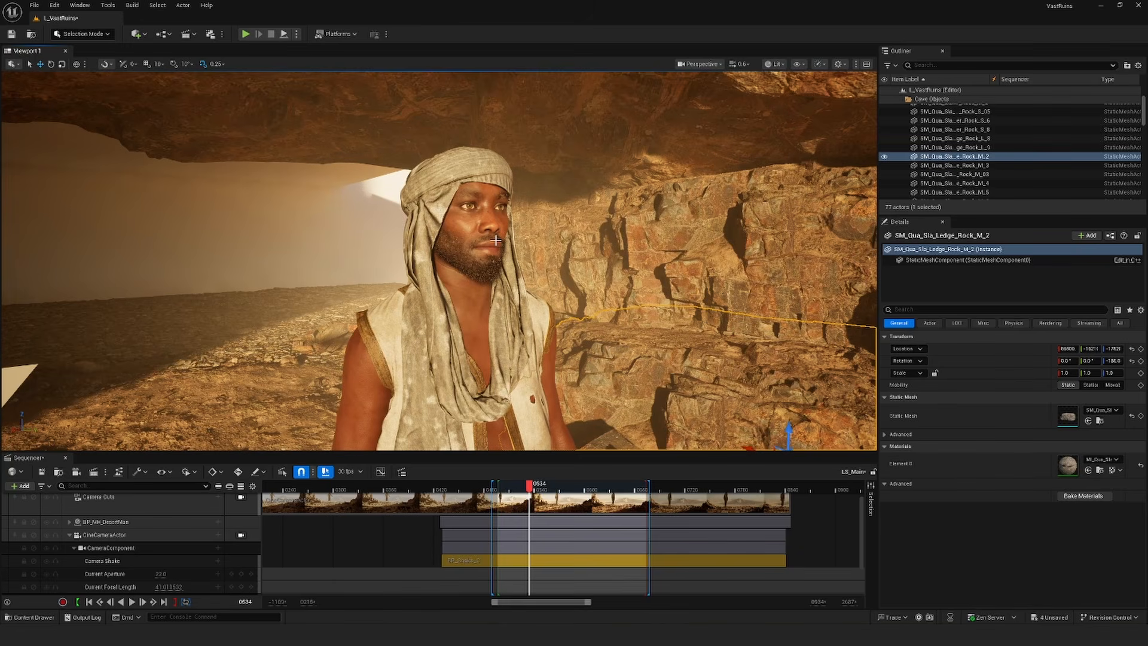
# Step: Open the Fab marketplace window, search it for "metahuman", and look through the results
pyautogui.click(80, 5)
pyautogui.click(101, 318)
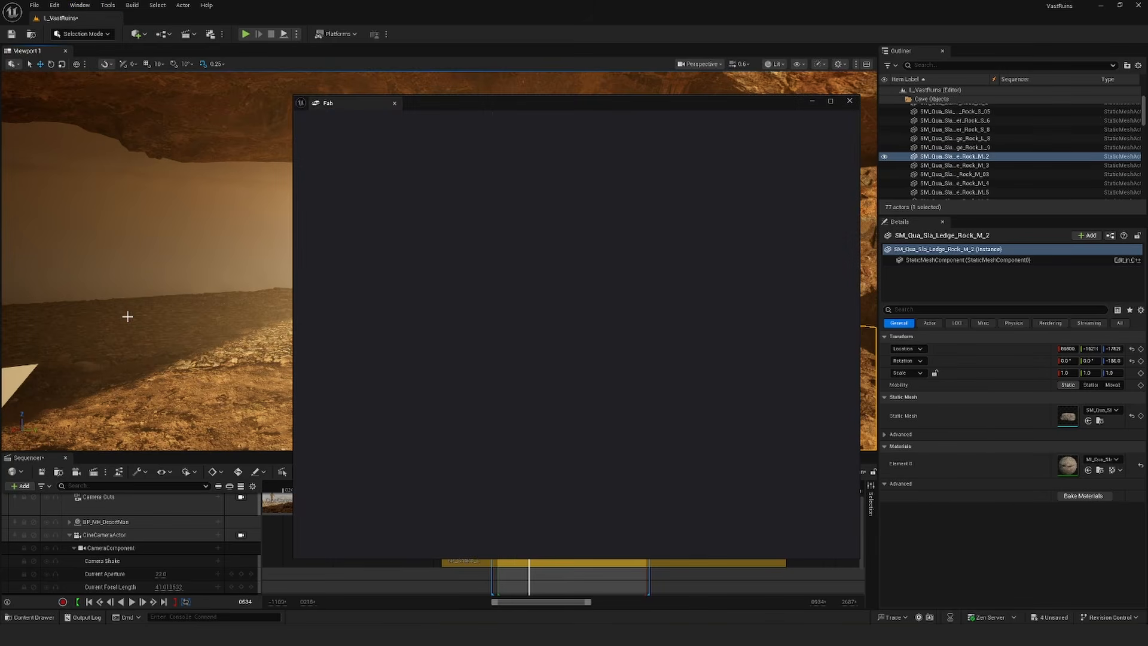
pyautogui.moveTo(531, 104); pyautogui.dragTo(730, 85)
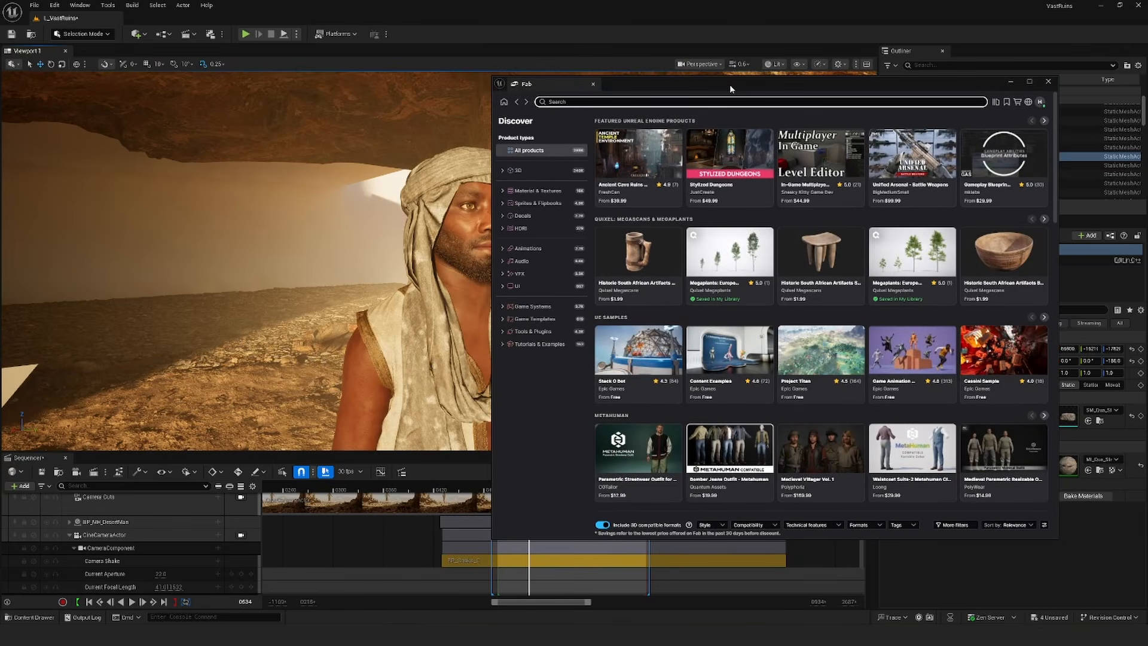
pyautogui.click(604, 101)
pyautogui.write('metahuman')
pyautogui.press('Return')
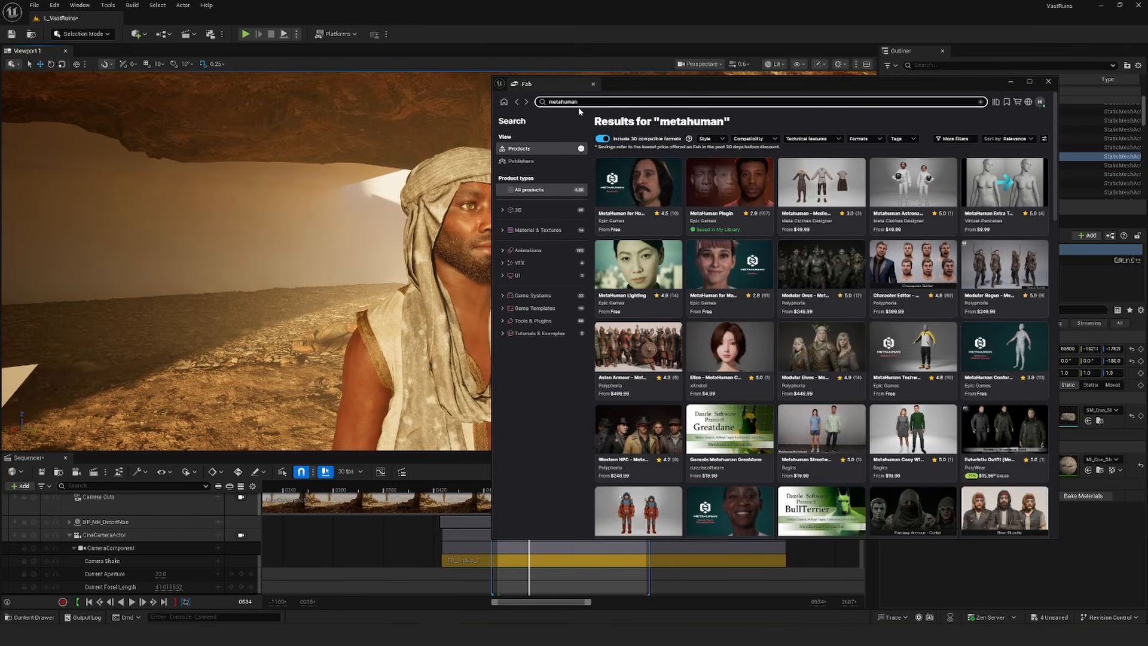
pyautogui.scroll(-10, 845, 350)
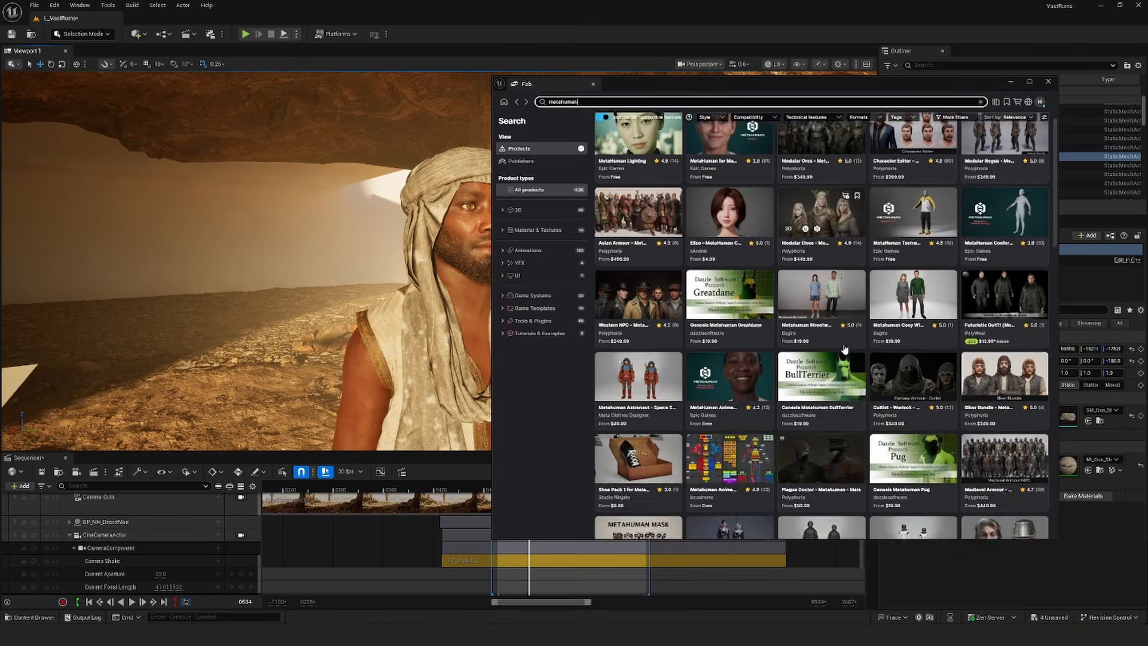
pyautogui.scroll(10, 845, 350)
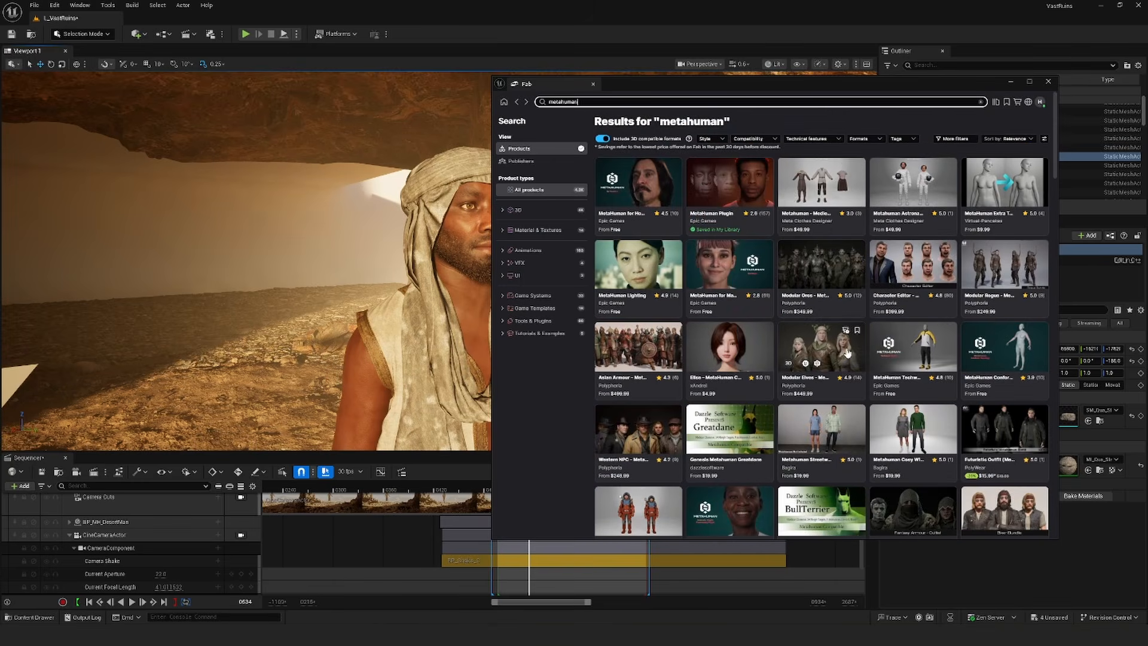
# Step: Filter the MetaHuman search results to only show free products
pyautogui.click(909, 140)
pyautogui.click(864, 139)
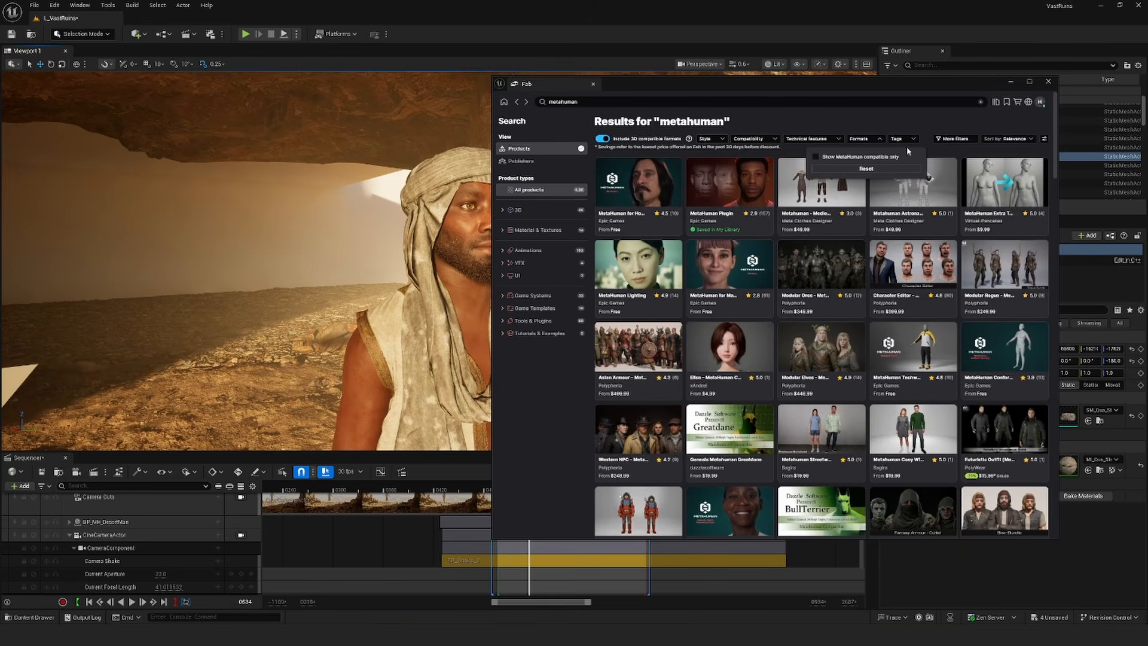
pyautogui.click(955, 139)
pyautogui.click(921, 158)
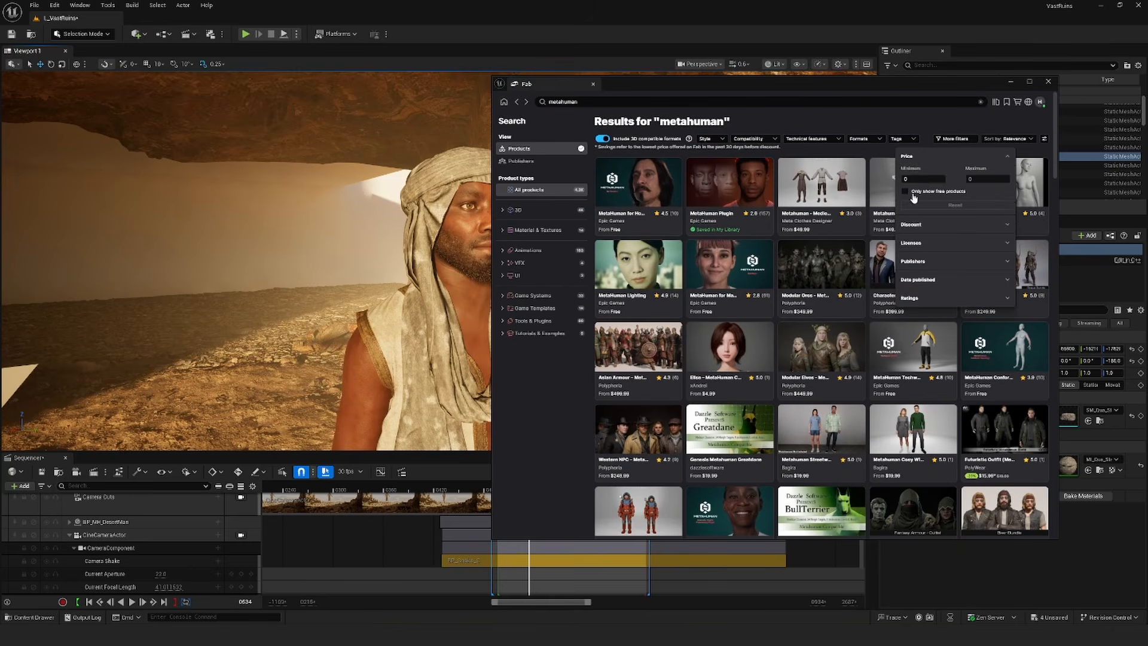
pyautogui.click(904, 192)
pyautogui.click(827, 112)
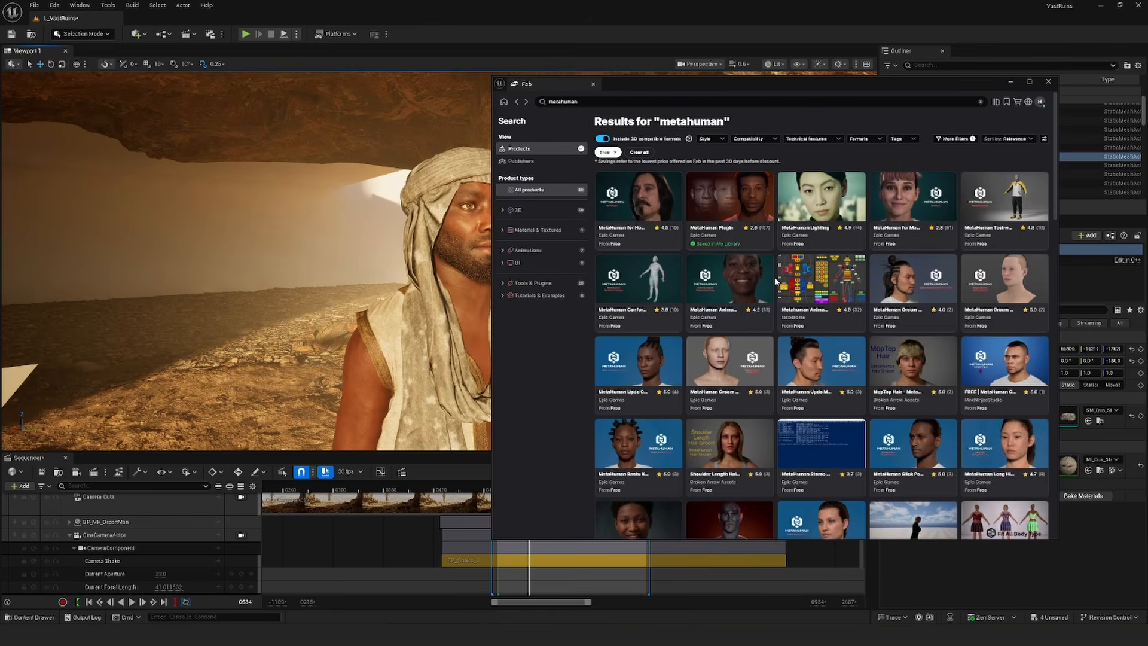
# Step: Find the Poor man Outfit among the free products, view its listing, and close Fab
pyautogui.scroll(-3, 776, 281)
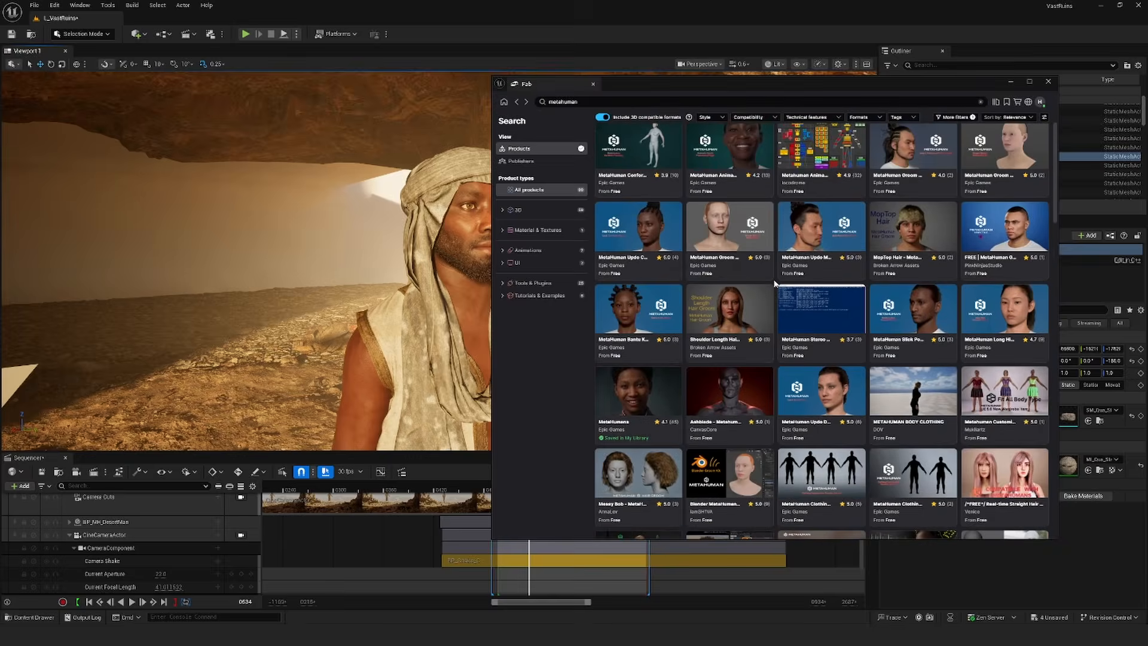
pyautogui.scroll(-5, 775, 284)
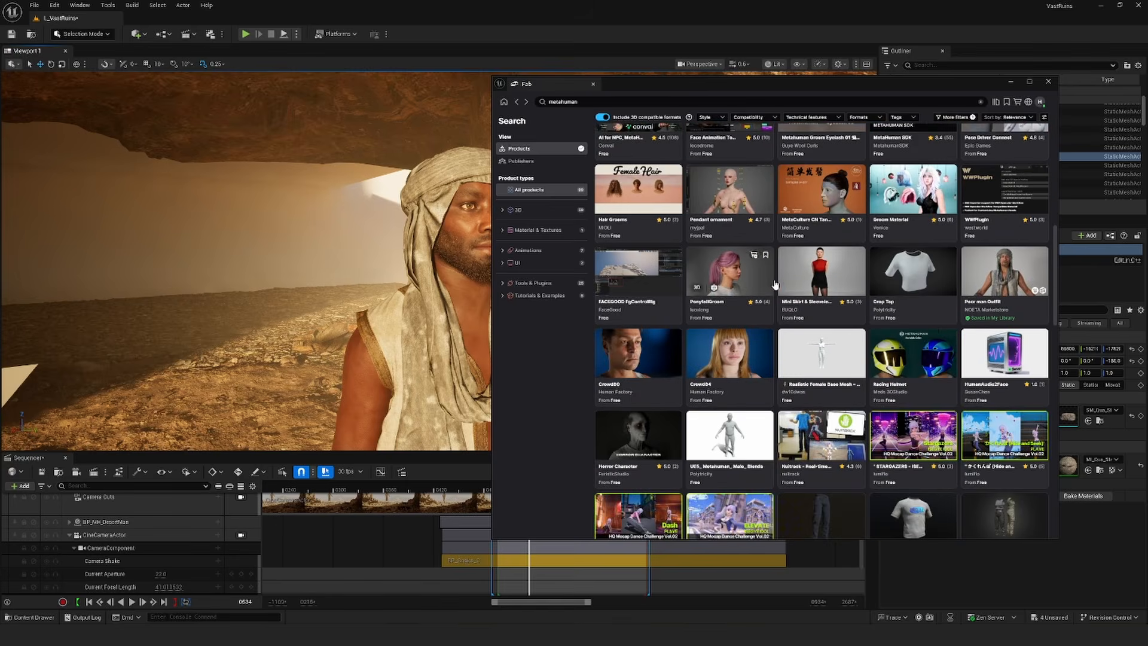
pyautogui.click(1010, 308)
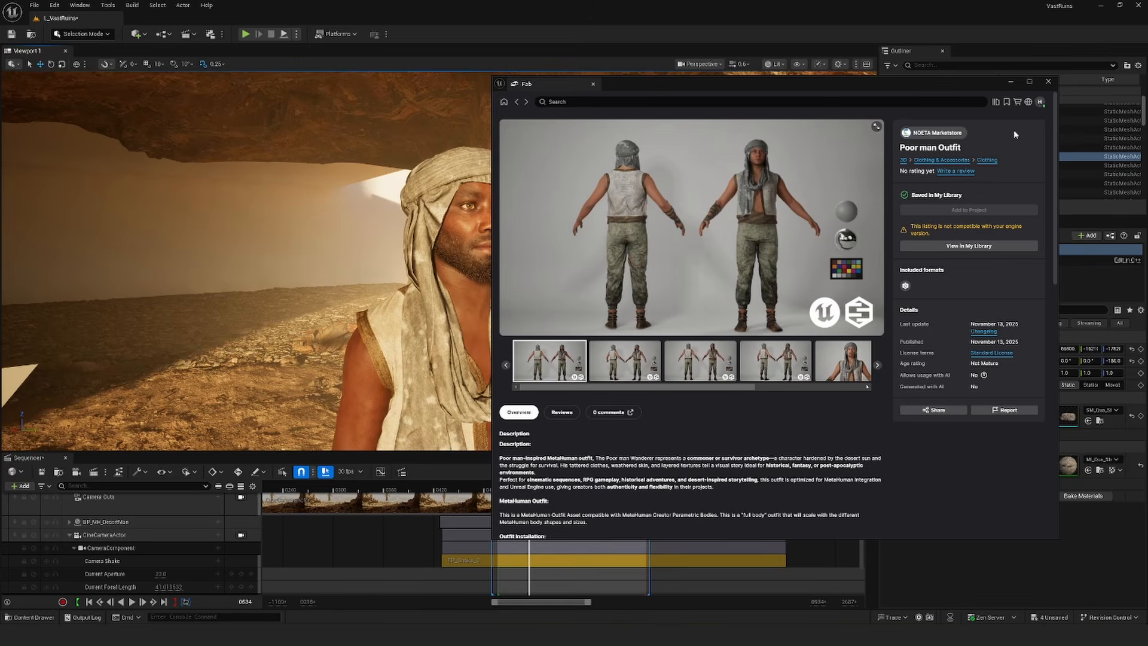
pyautogui.click(1048, 82)
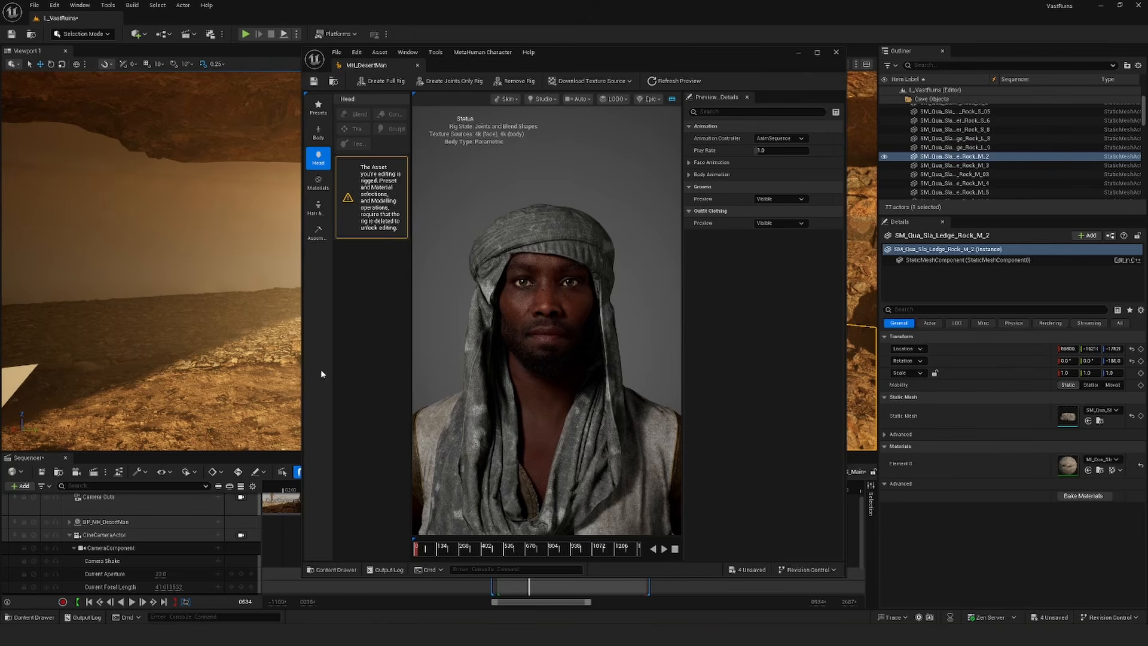
# Step: Enlarge the MH_DesertMan editor, show its Hair & Clothing assets in a wider list, and find the Outfit Clothing section
pyautogui.moveTo(302, 373); pyautogui.dragTo(148, 360)
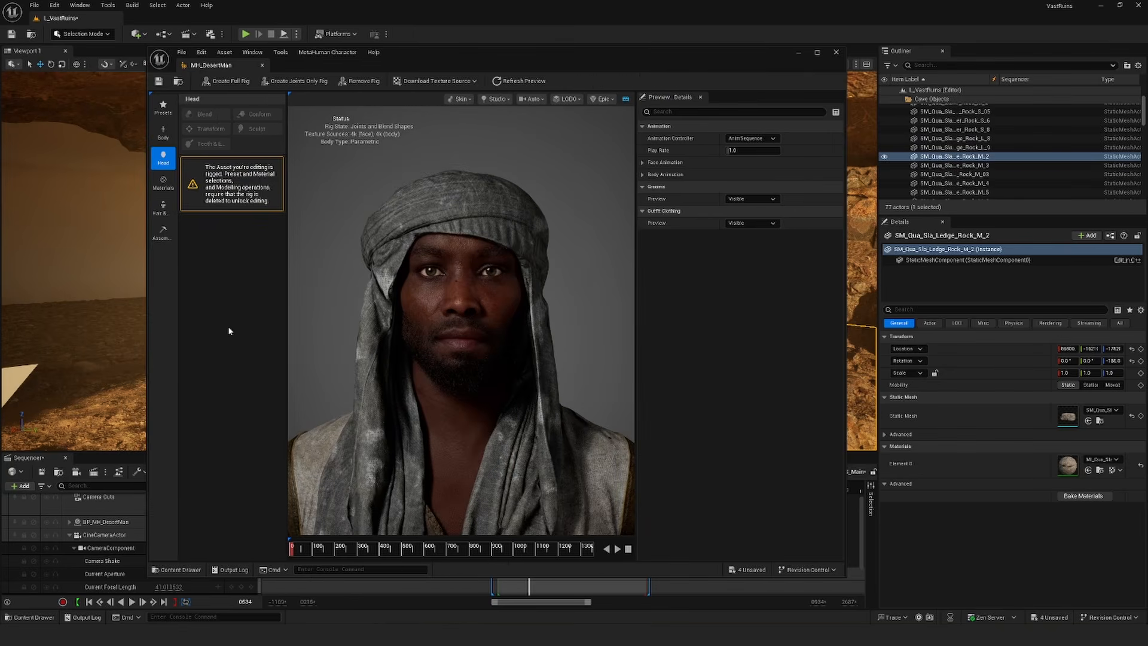
pyautogui.moveTo(468, 62); pyautogui.dragTo(599, 61)
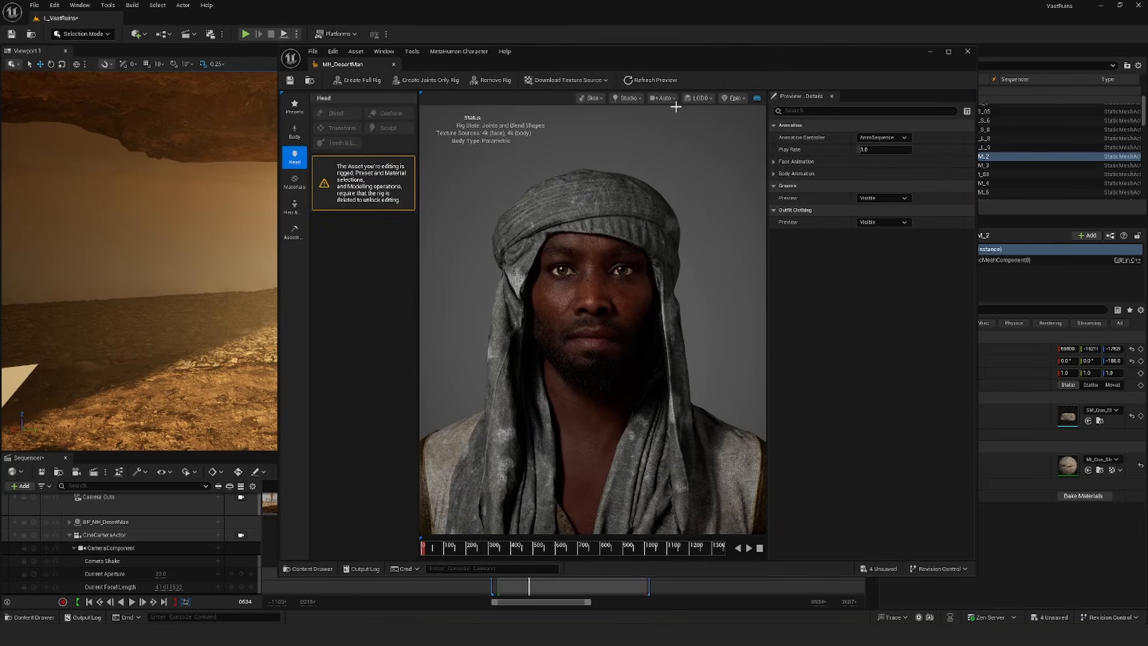
pyautogui.click(296, 209)
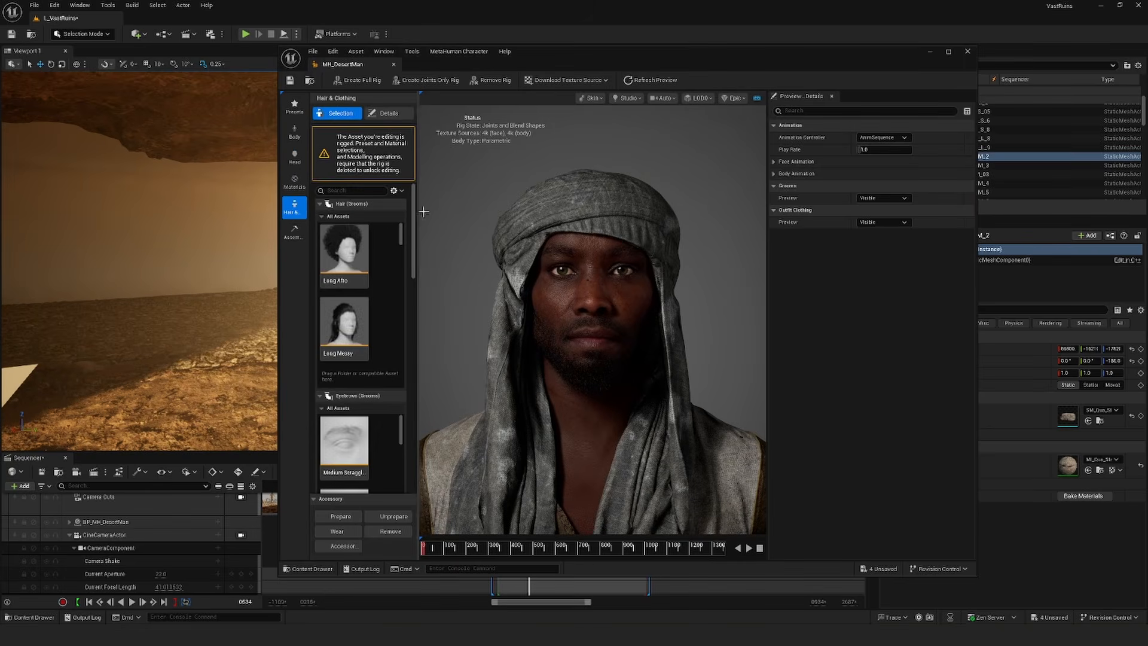
pyautogui.moveTo(419, 214); pyautogui.dragTo(523, 214)
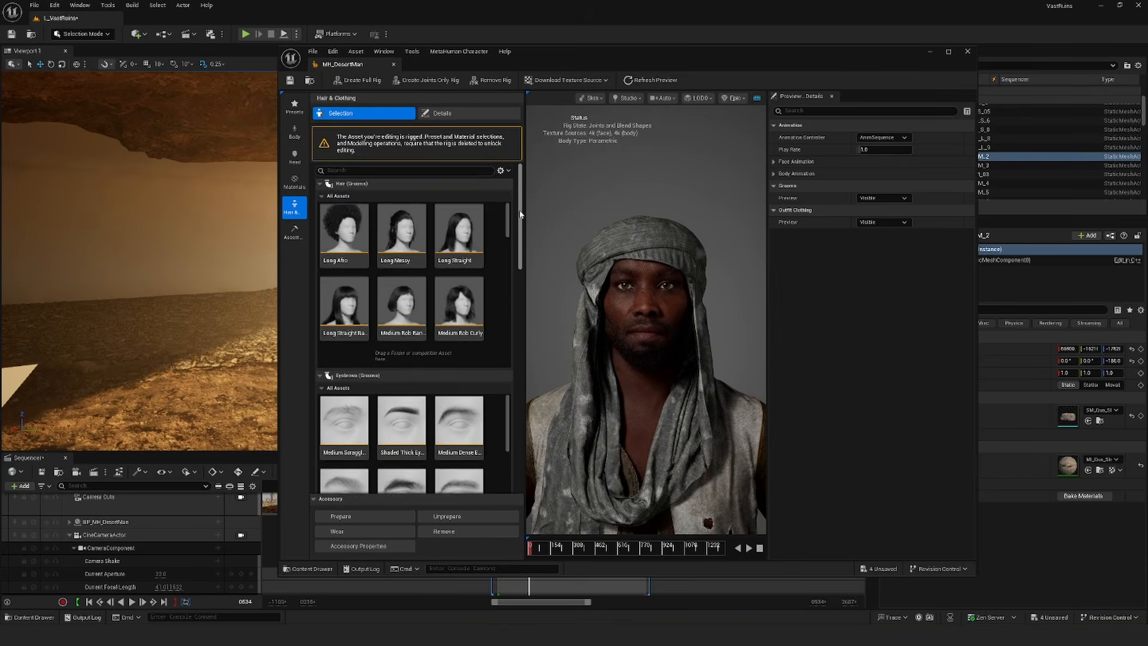
pyautogui.scroll(-10, 513, 330)
pyautogui.scroll(-10, 513, 331)
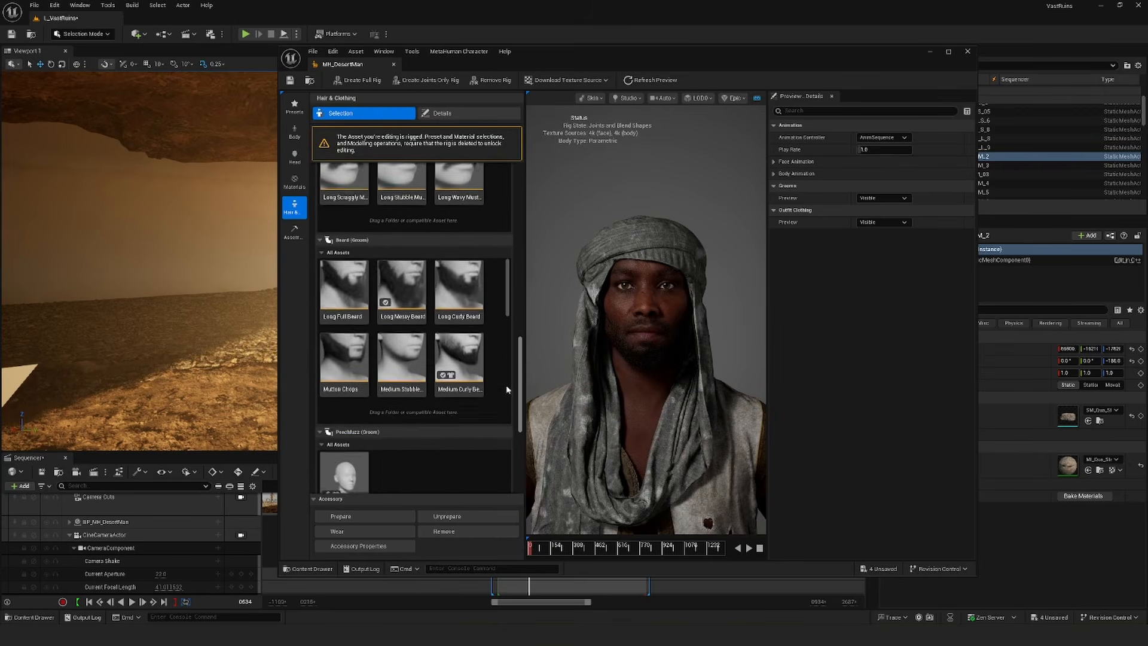
pyautogui.scroll(-1, 506, 447)
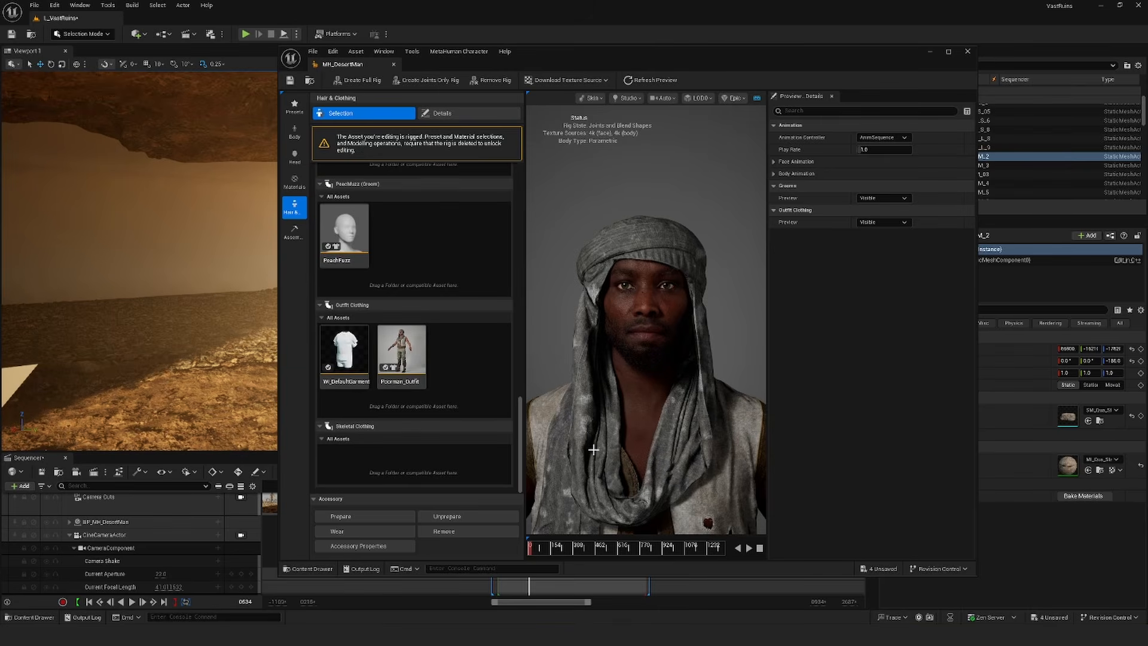
# Step: Inspect the default garment and Poorman_Outfit under Outfit Clothing, leave Poorman_Outfit selected, and close the character editor
pyautogui.click(393, 349)
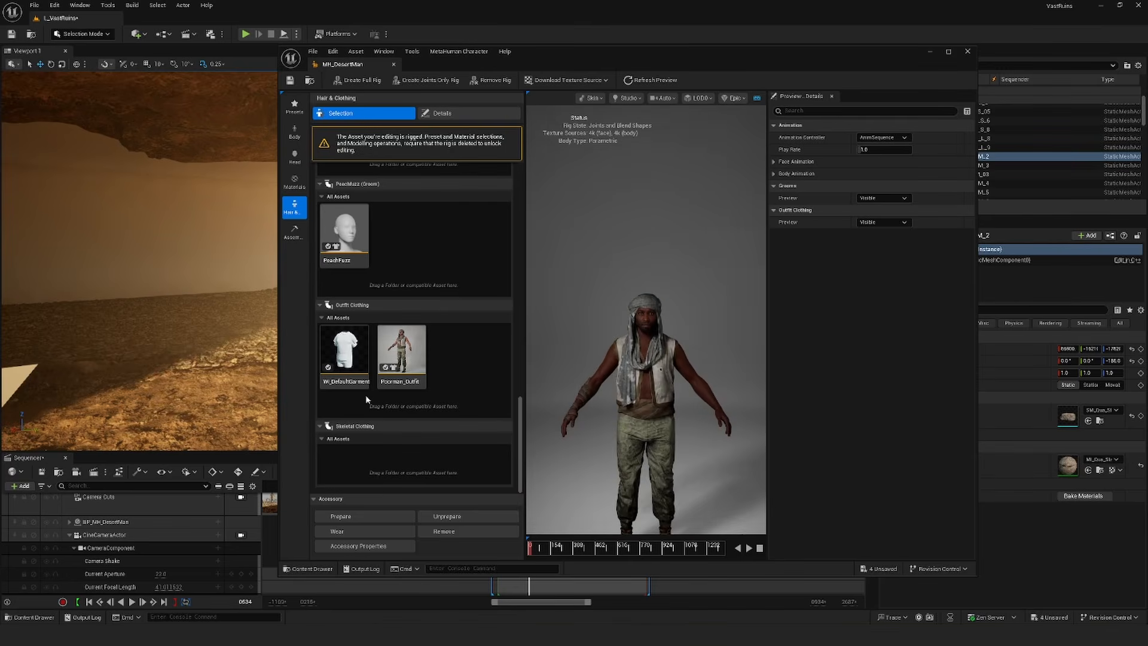
pyautogui.click(345, 350)
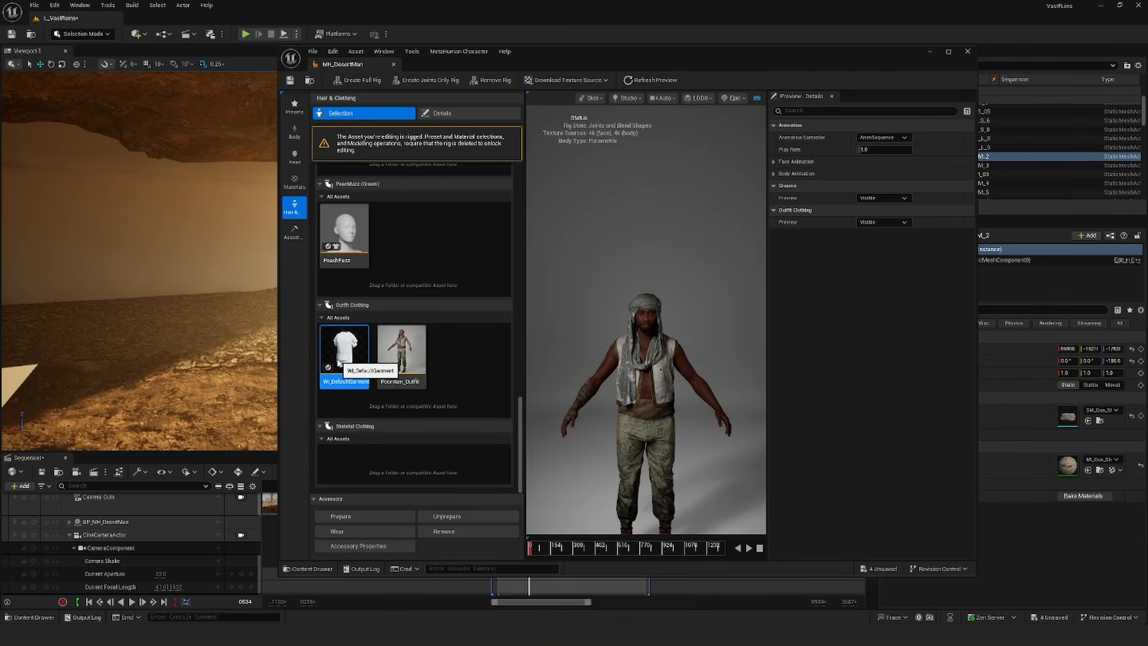
pyautogui.click(397, 346)
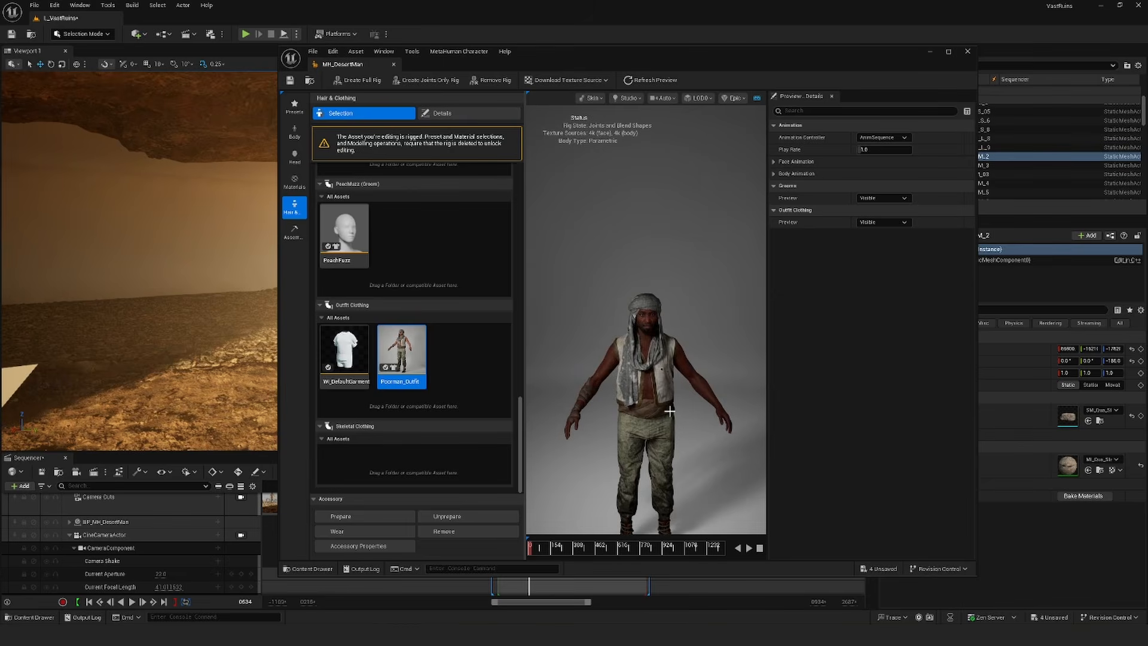
pyautogui.click(968, 51)
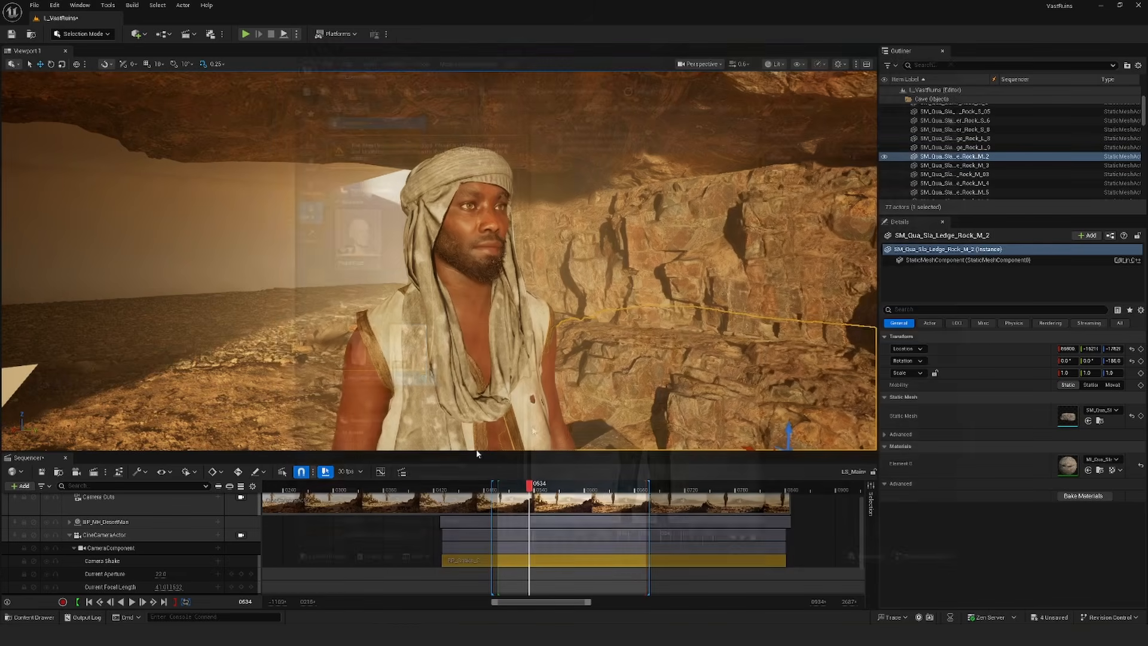
# Step: Set the playhead to frame 0519, view through the CineCameraActor, and play the shot up to frame 0615
pyautogui.moveTo(533, 490); pyautogui.dragTo(517, 491)
pyautogui.click(241, 535)
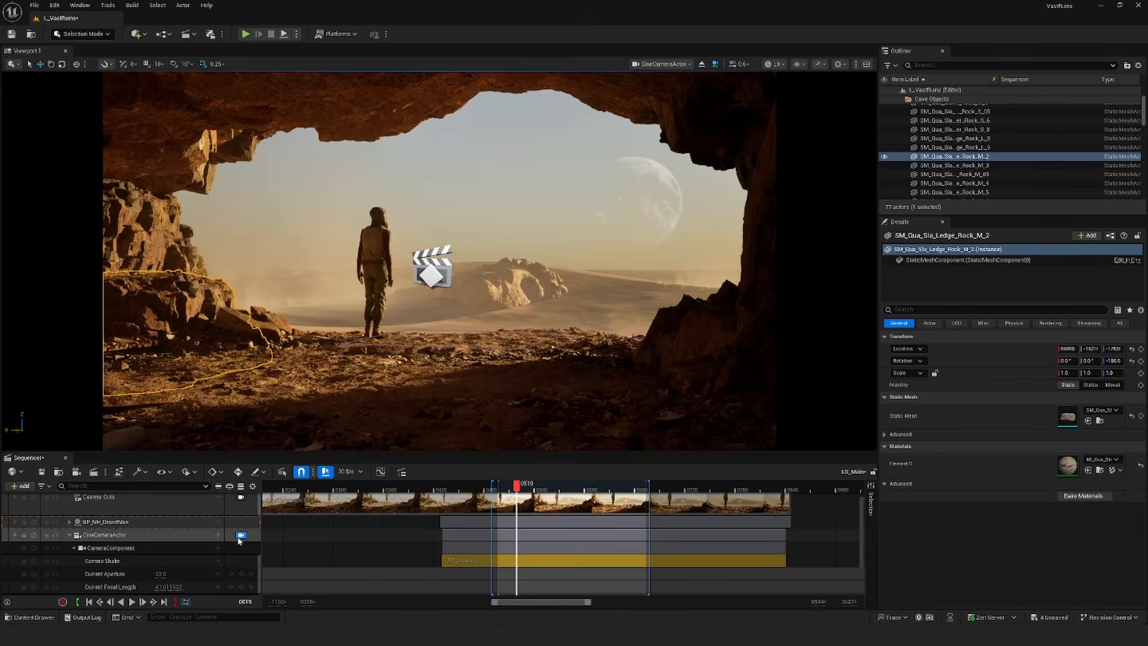
pyautogui.press('space')
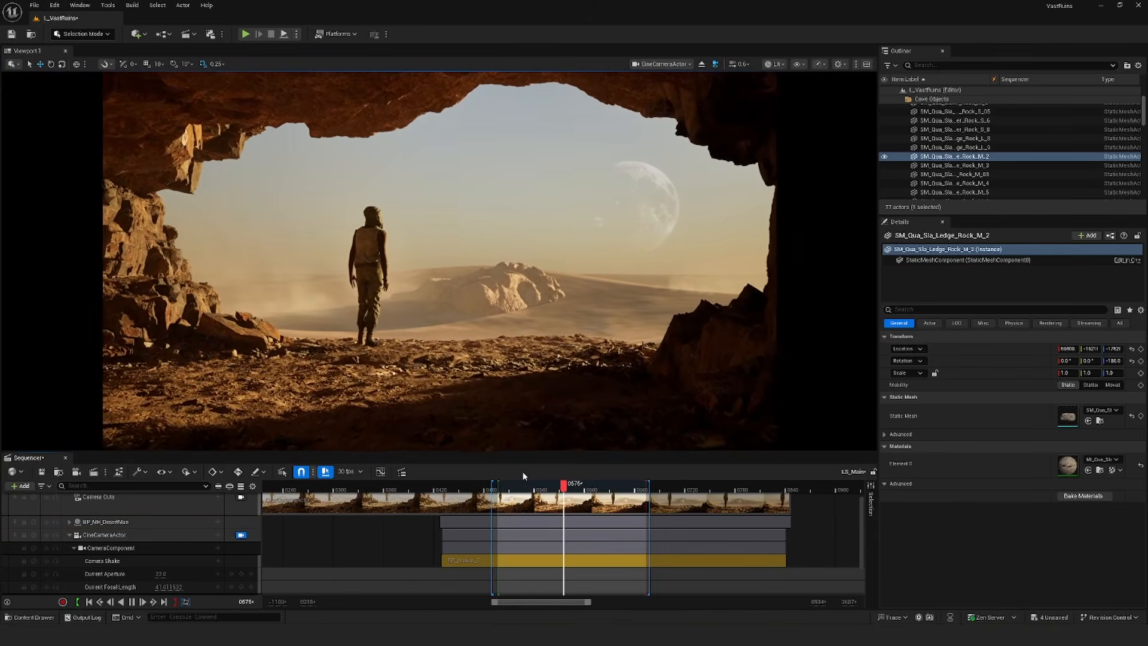
pyautogui.press('space')
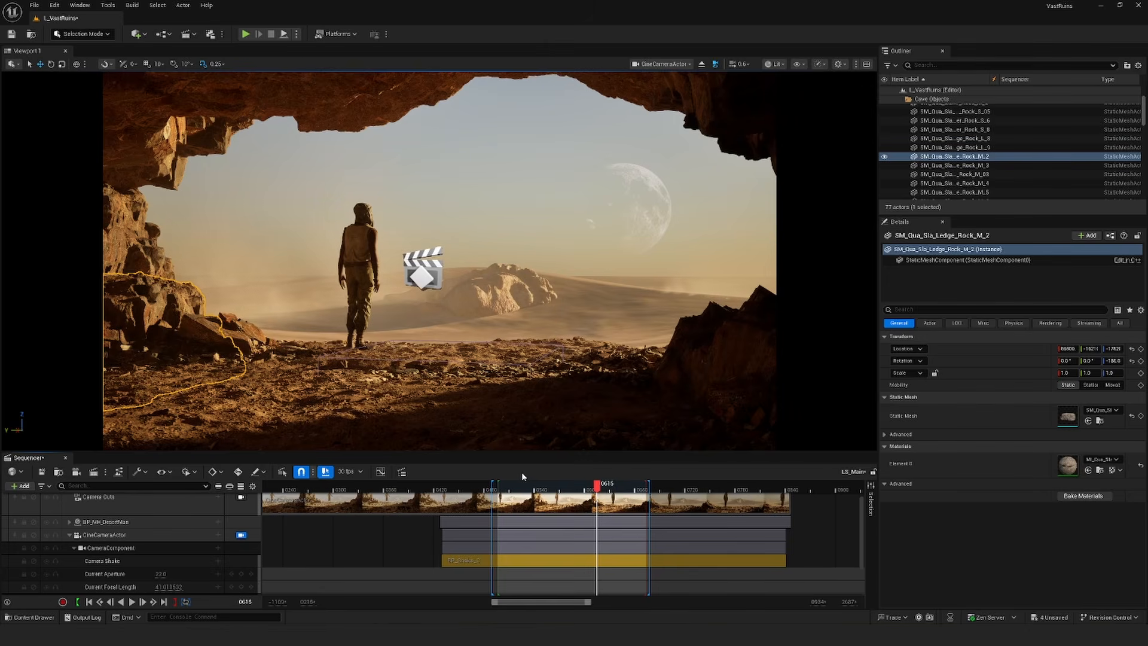
# Step: Select the BP_MH_DesertMan character in the shot and move the sequence playhead to frame 0587
pyautogui.click(349, 261)
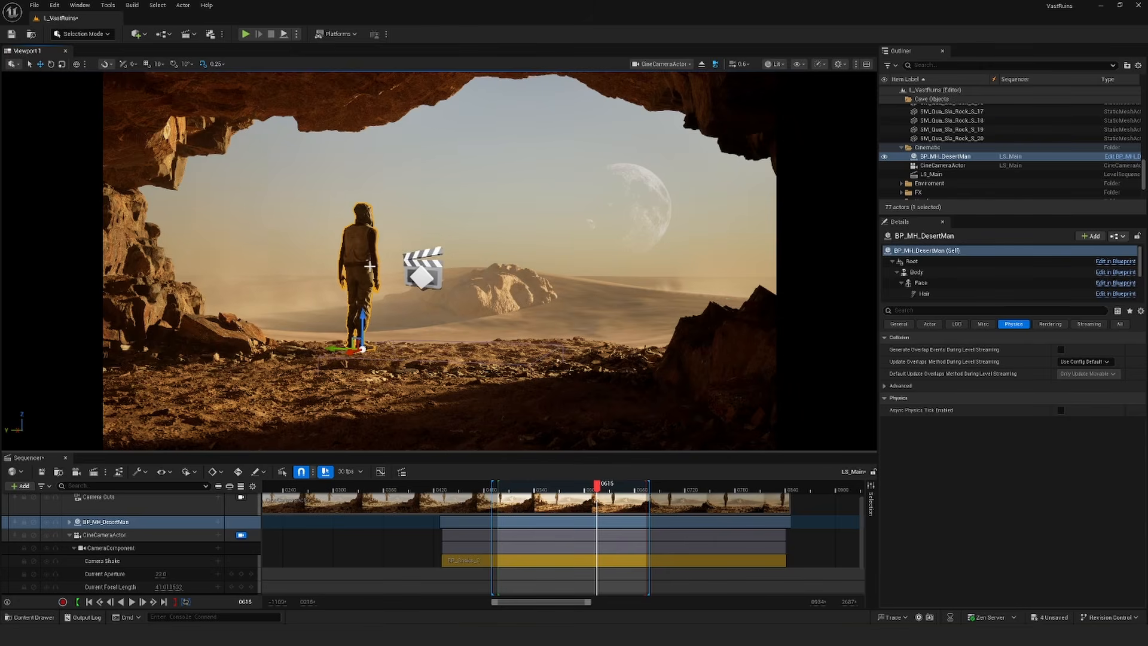
pyautogui.click(575, 492)
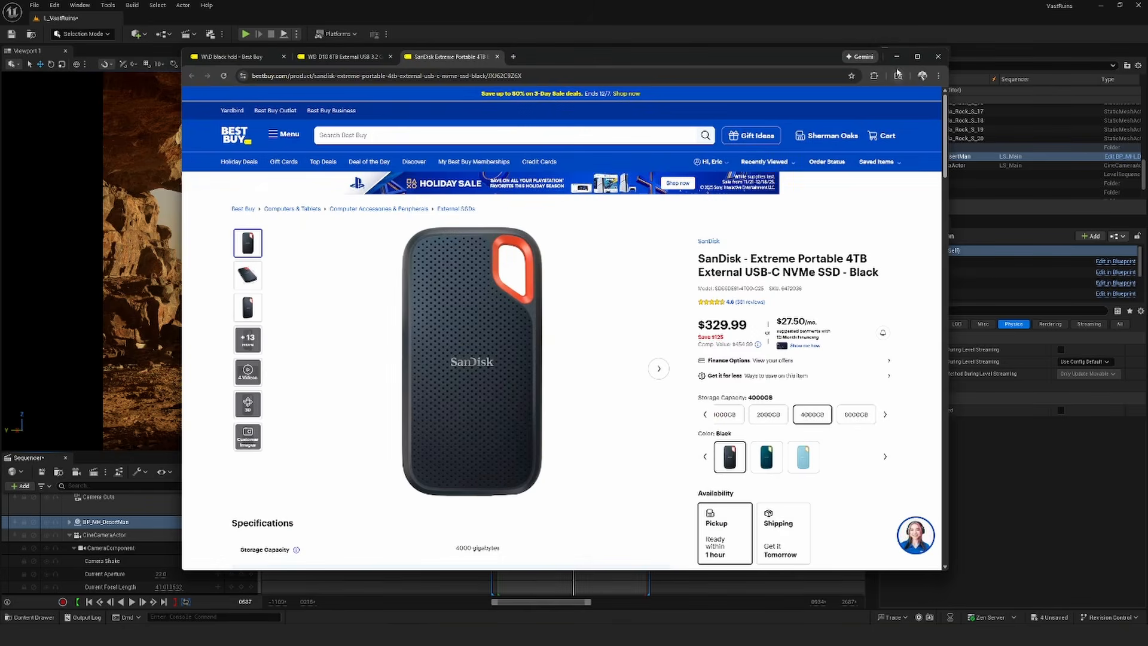
# Step: Switch to File Explorer and go to D: > 3. Assets > UNREAL ENGINE > mixamo_converter > Terribilis_studio_Launcher > TerribilisLauncher
pyautogui.press('super+e')
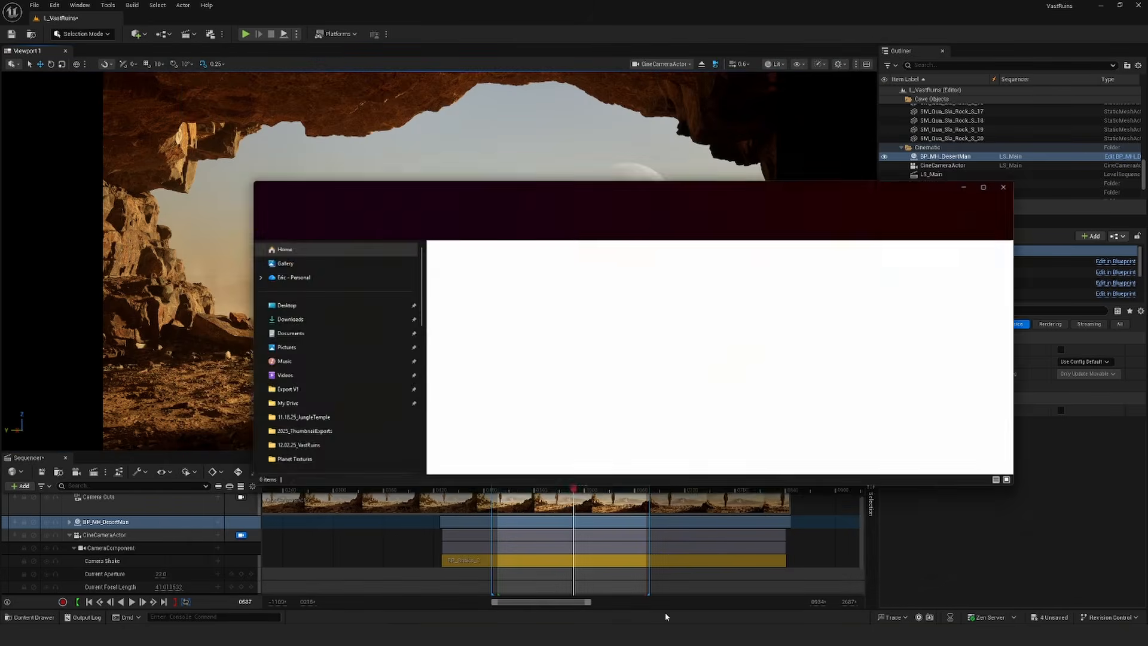
pyautogui.moveTo(622, 175); pyautogui.dragTo(637, 100)
pyautogui.click(276, 440)
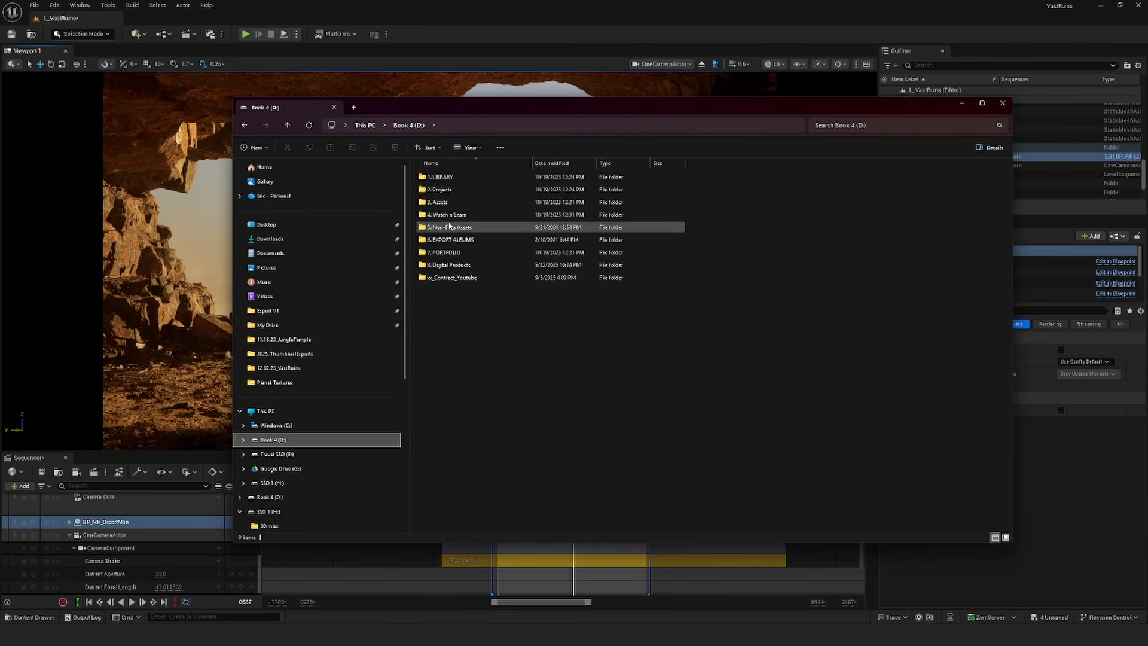
pyautogui.click(453, 241)
pyautogui.click(456, 229)
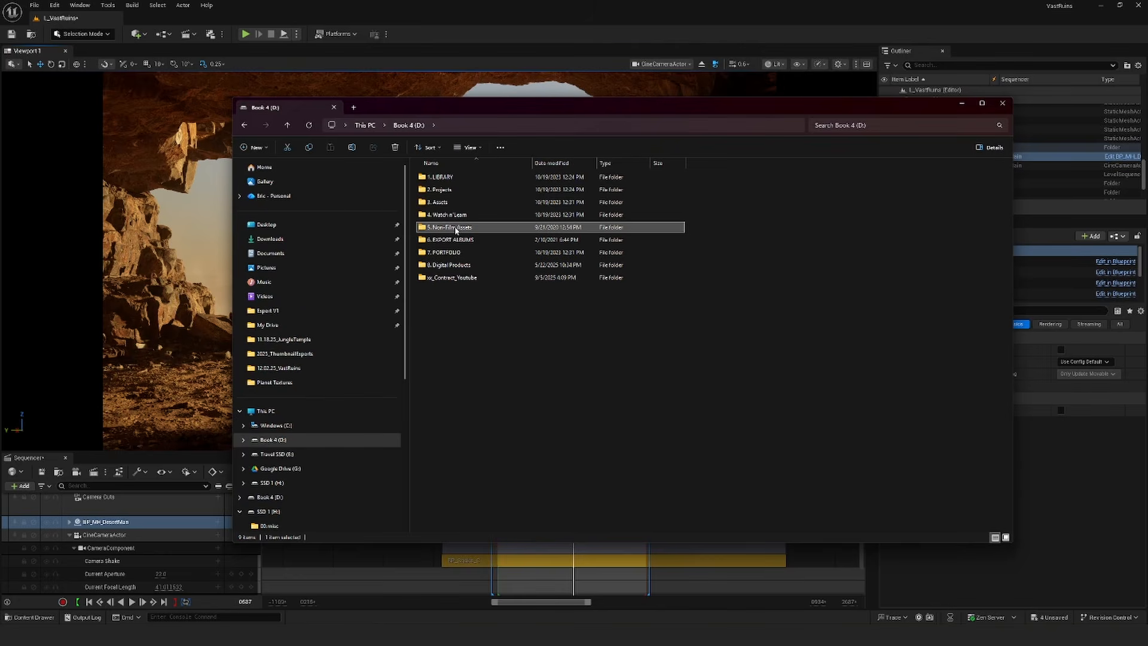
pyautogui.doubleClick(440, 202)
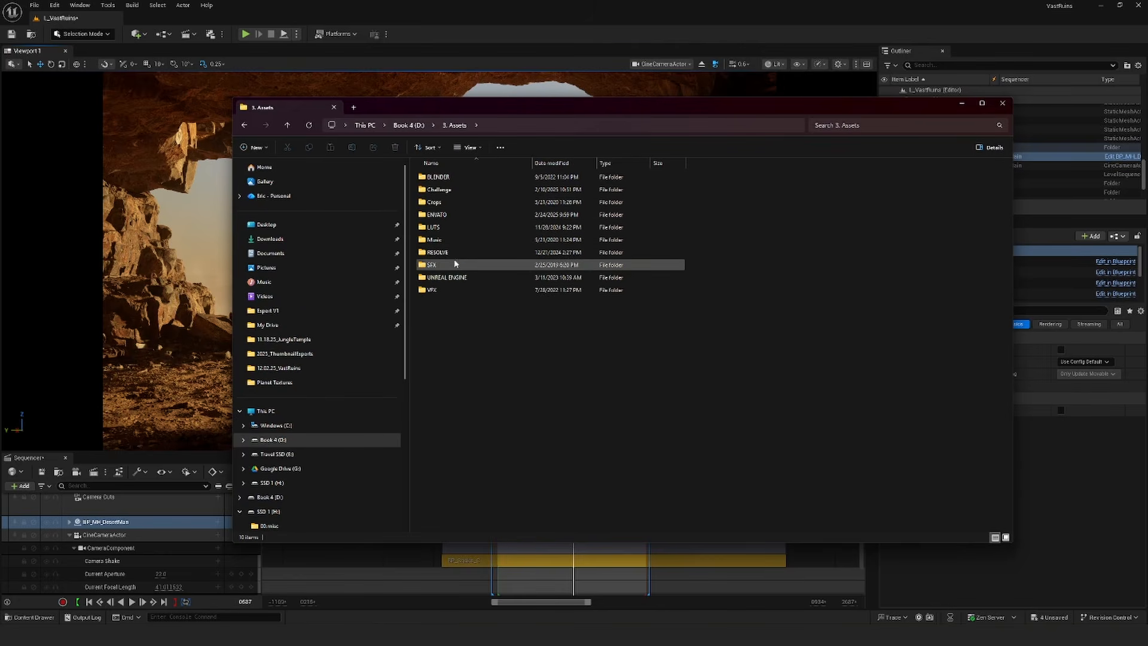
pyautogui.click(447, 279)
pyautogui.doubleClick(447, 280)
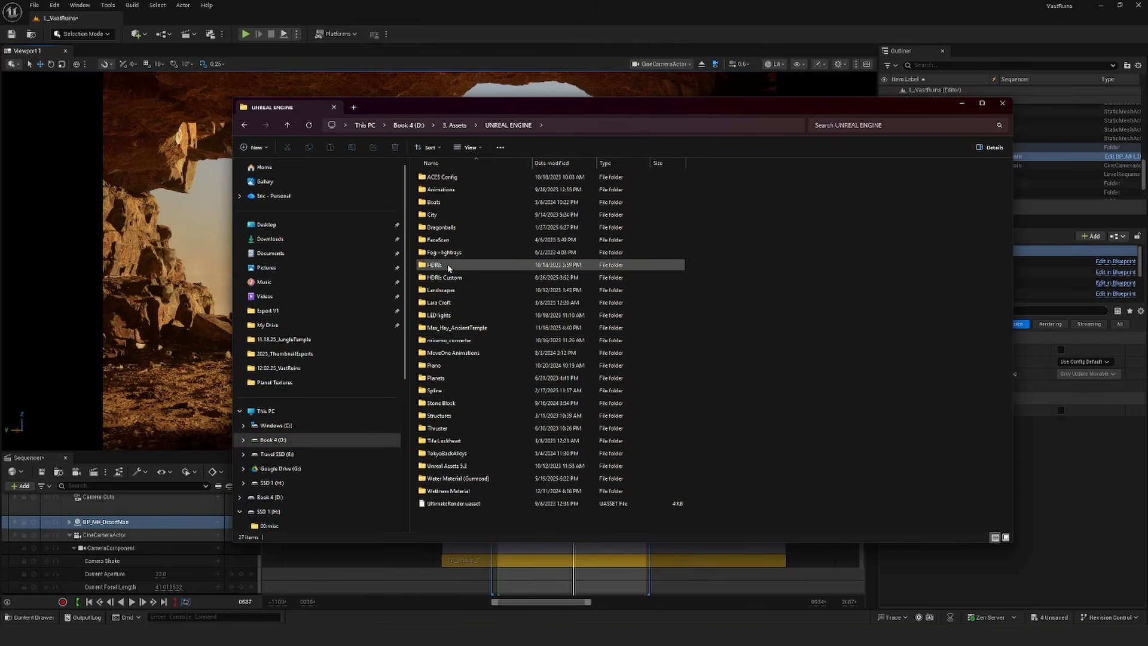
pyautogui.doubleClick(462, 340)
pyautogui.doubleClick(458, 189)
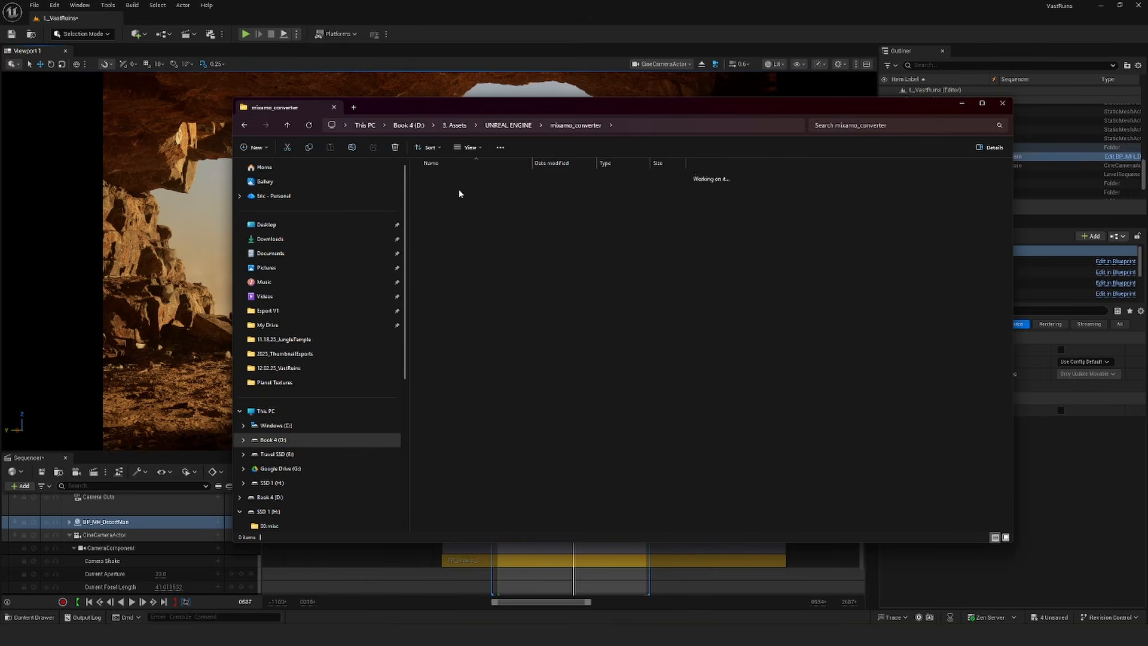
pyautogui.doubleClick(458, 180)
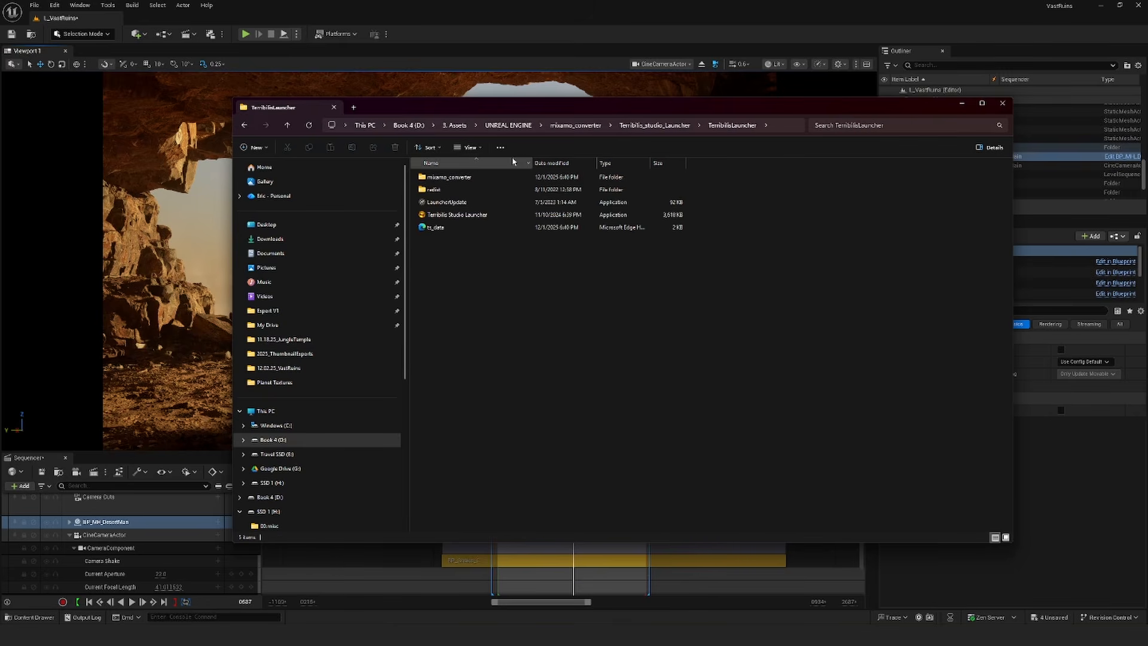
# Step: Start Terribilis Studio Launcher, find Mixamo Converter in its store, and launch it past the splash screen
pyautogui.click(458, 215)
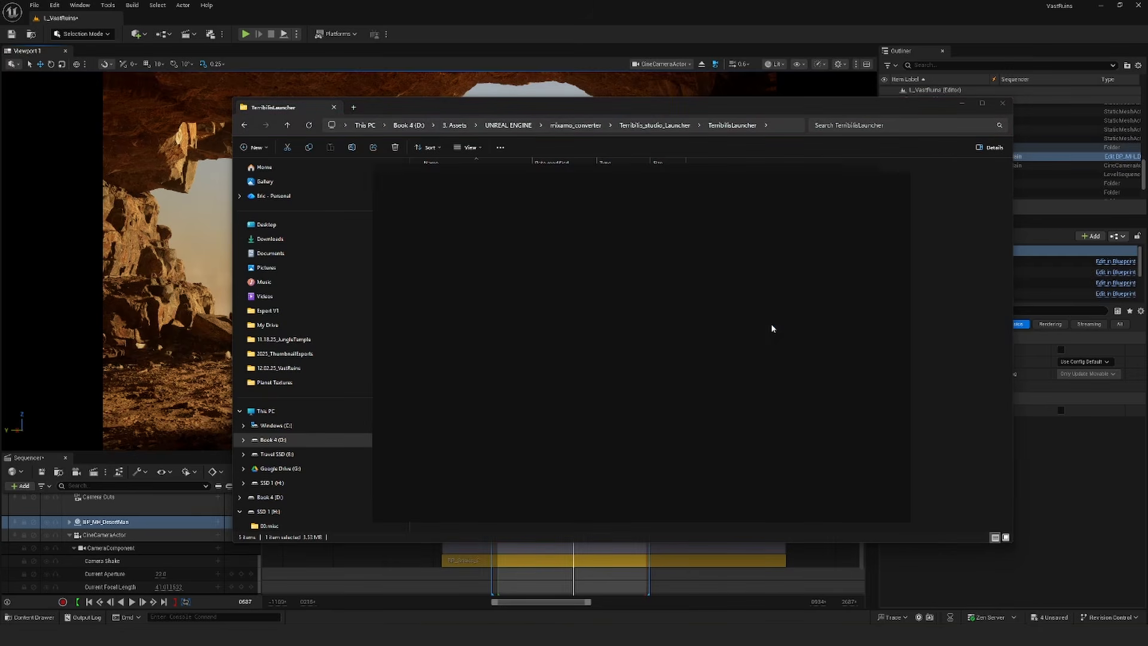
pyautogui.moveTo(809, 168); pyautogui.dragTo(825, 147)
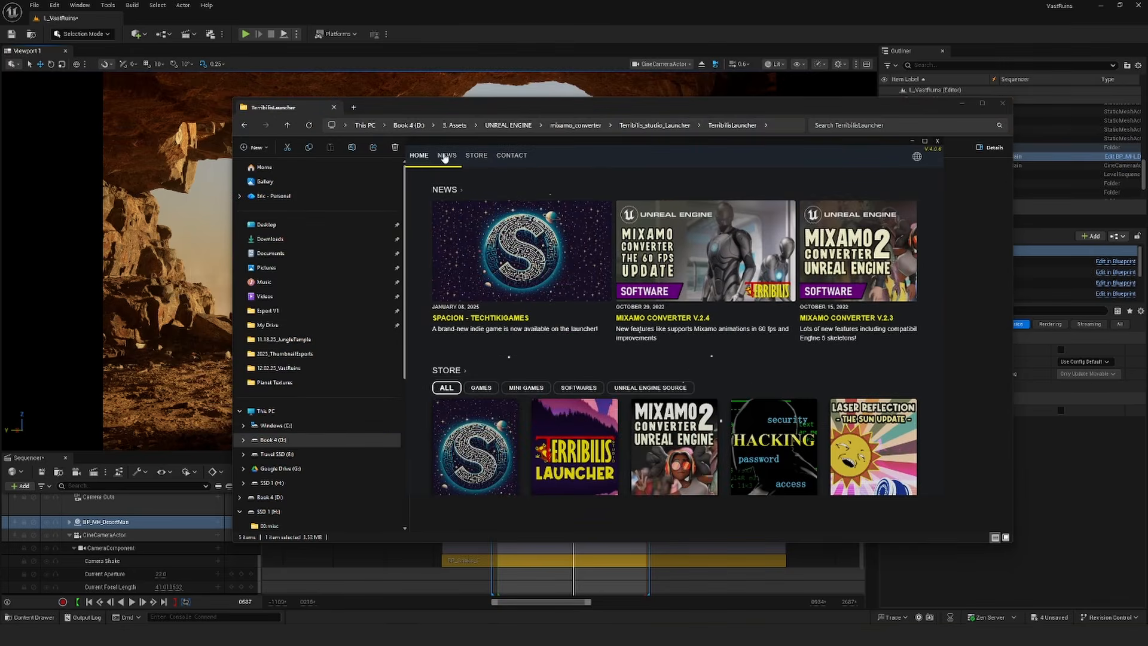
pyautogui.click(476, 155)
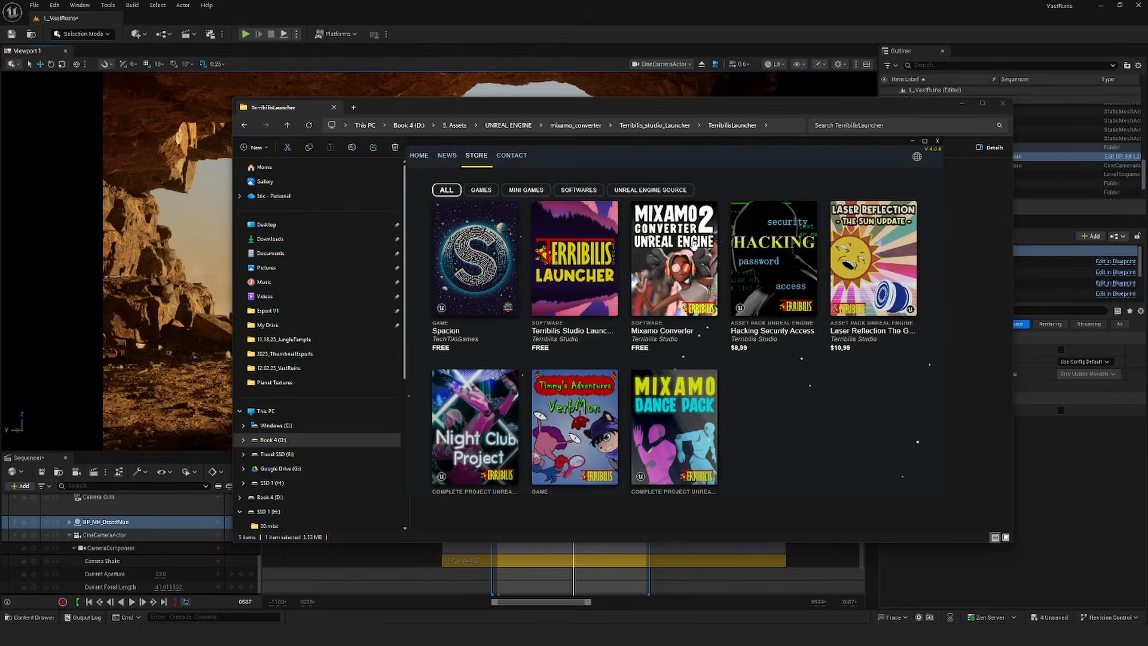
pyautogui.click(681, 257)
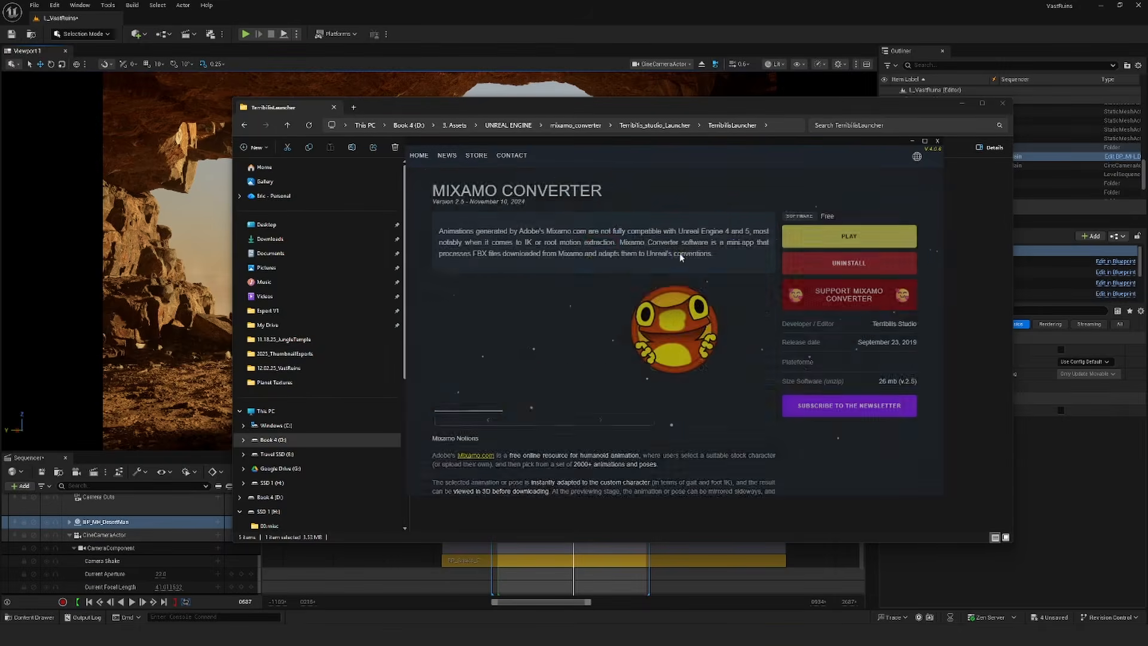
pyautogui.click(849, 239)
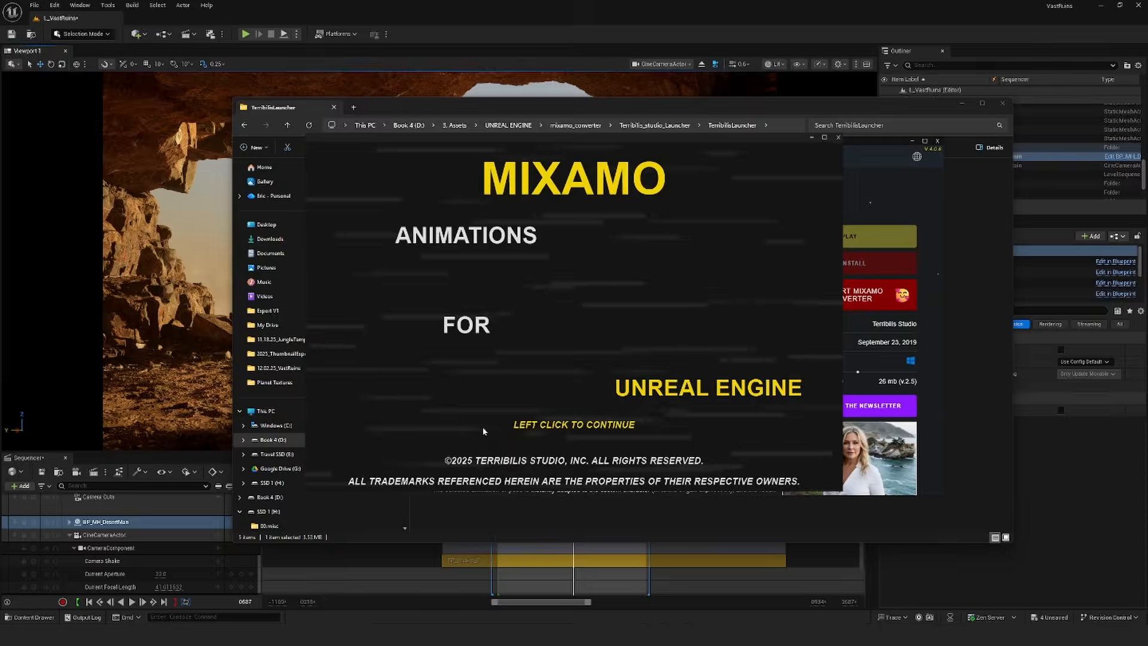
pyautogui.click(604, 347)
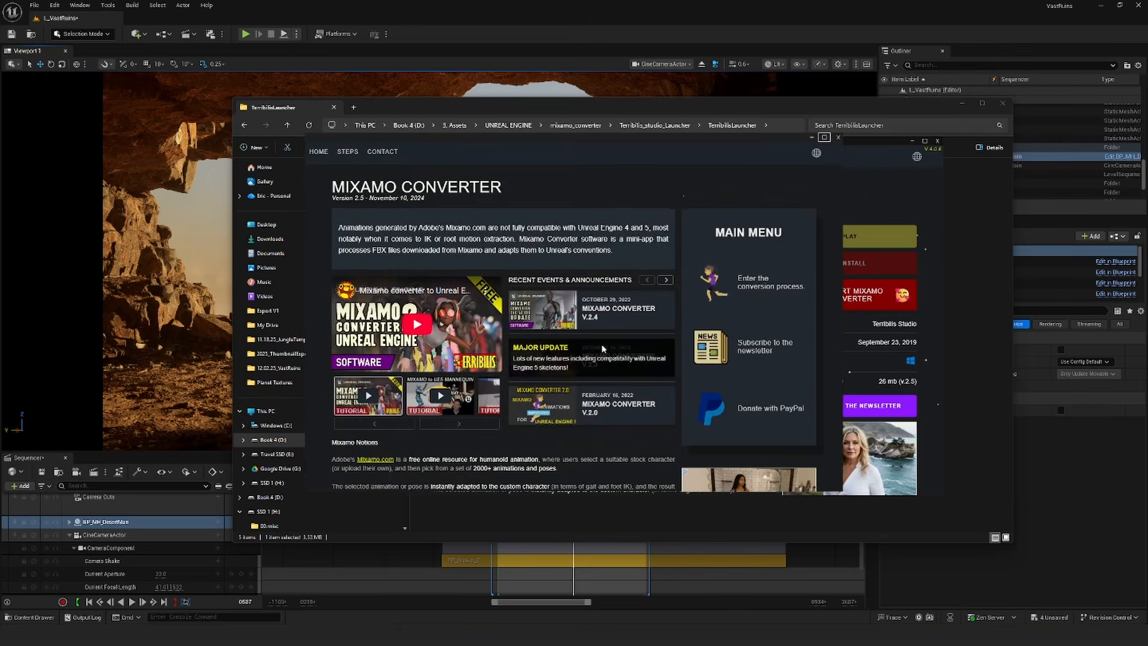
# Step: Enter the conversion process, view the skeleton files for the Unreal Engine 5 Quinn mannequin, and close that folder
pyautogui.click(753, 287)
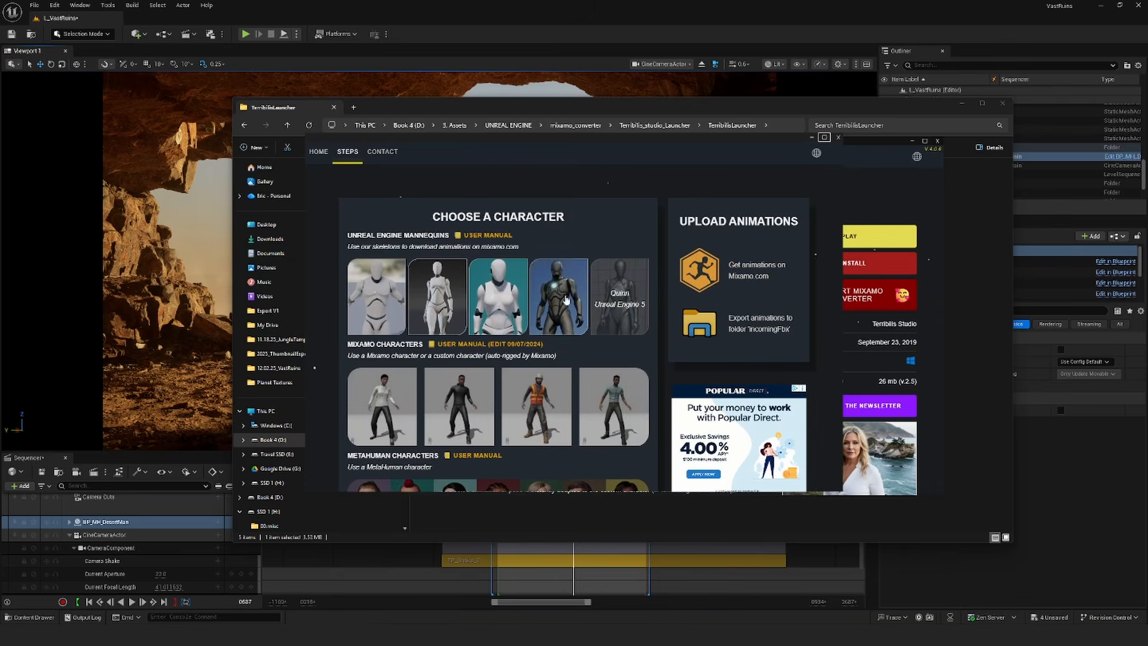
pyautogui.click(620, 296)
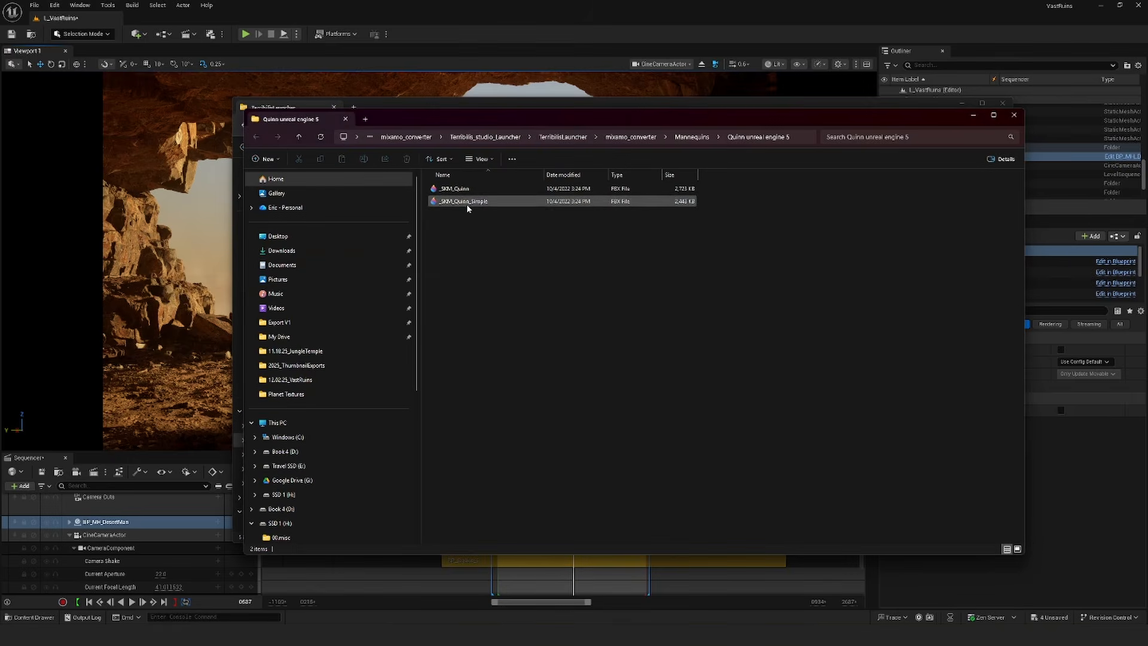
pyautogui.click(1015, 115)
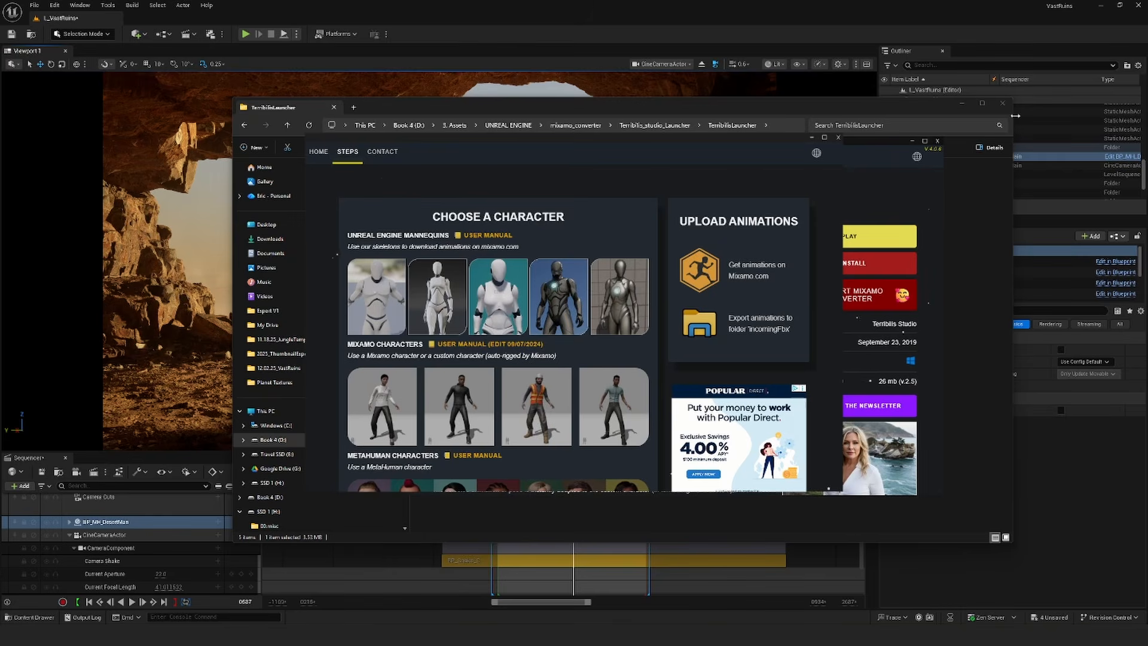
# Step: Examine the lists of original and converted animations, view the IncomingFbx folder of originals, and close it
pyautogui.scroll(-10, 445, 307)
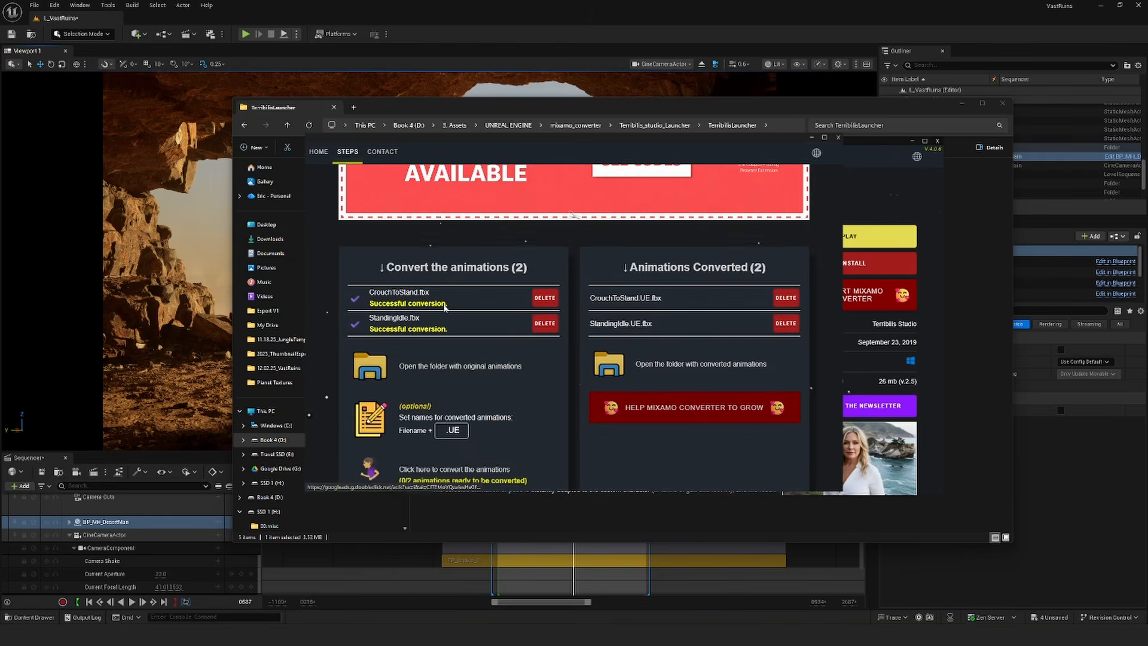
pyautogui.scroll(-1, 413, 323)
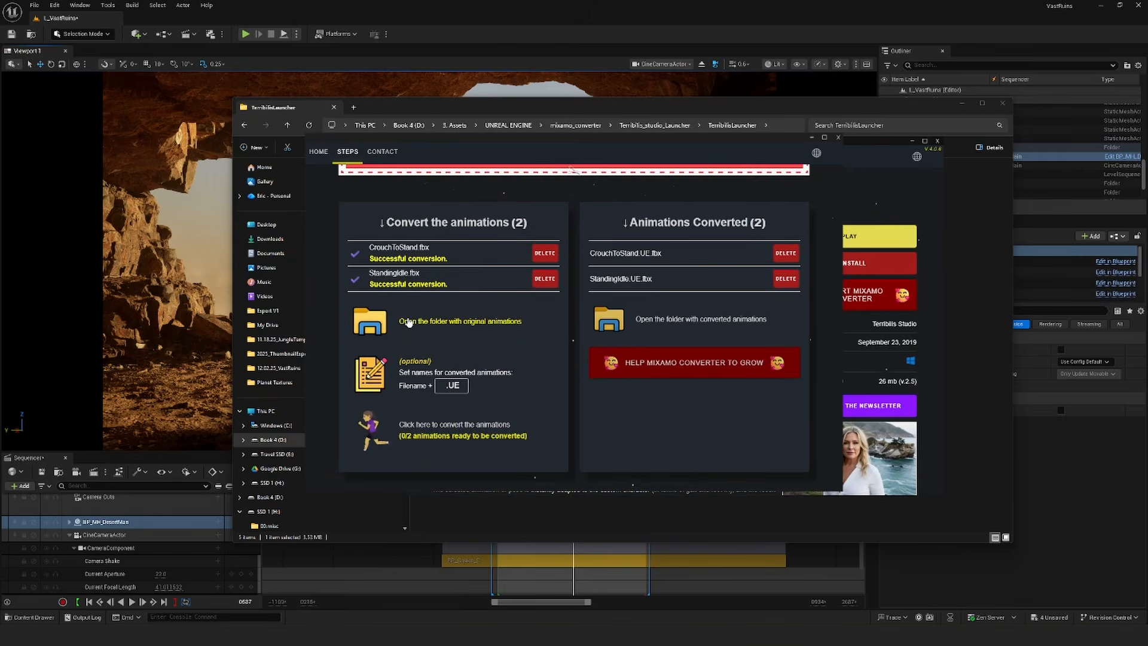
pyautogui.click(410, 323)
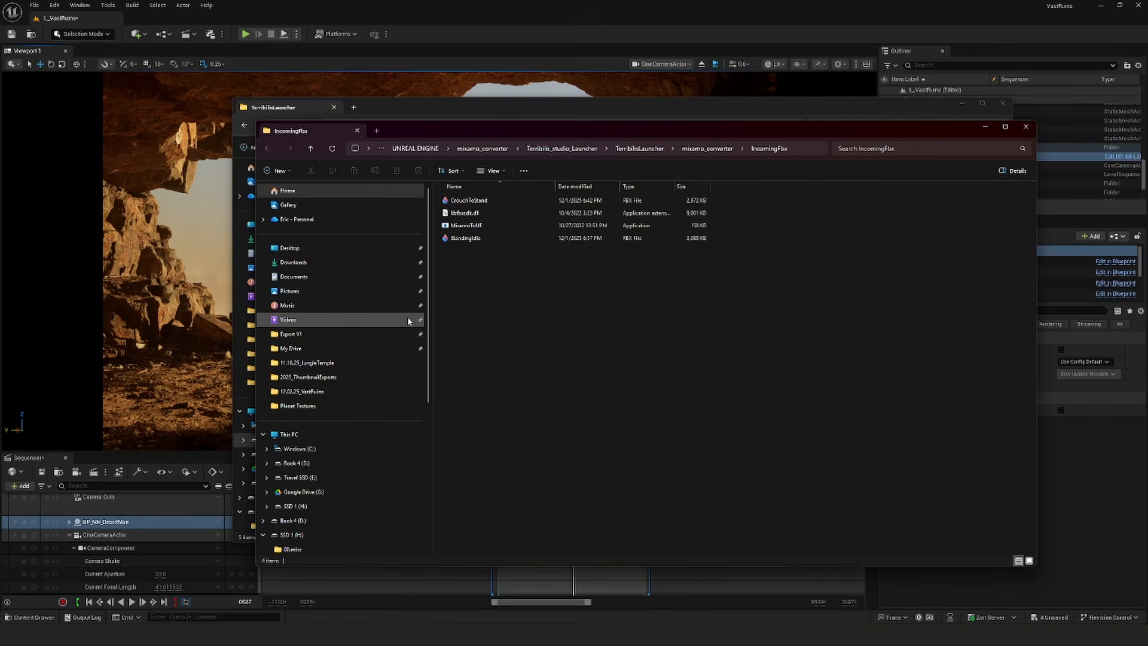
pyautogui.click(1027, 126)
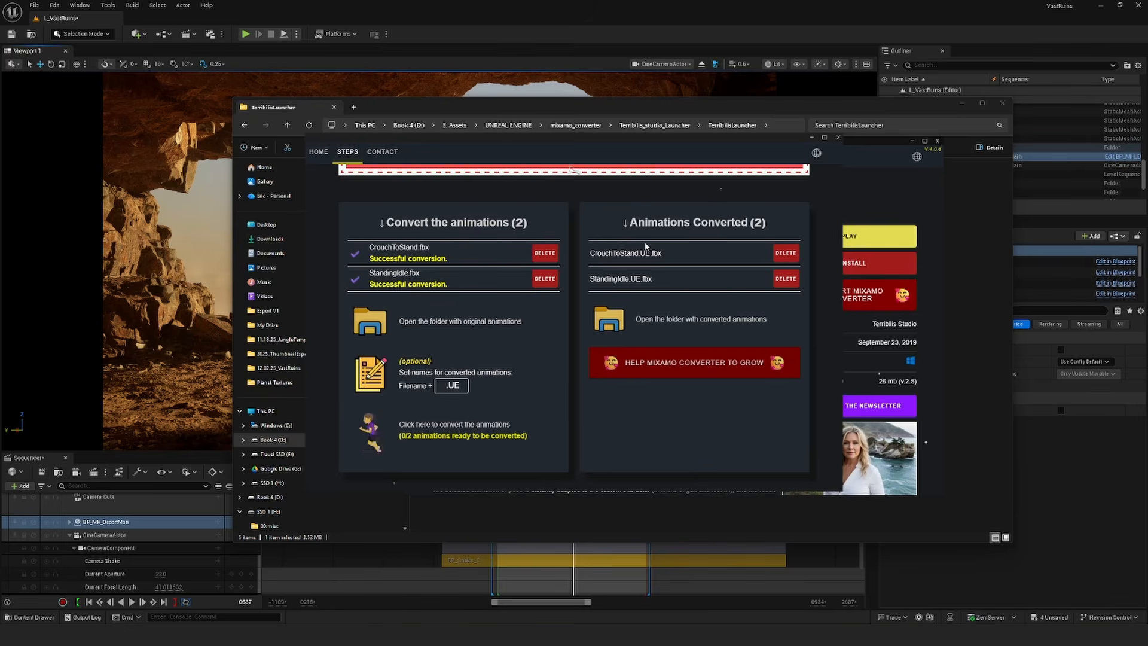
# Step: Close Mixamo Converter and its launcher and minimize the folder window to return to Unreal Engine
pyautogui.click(840, 140)
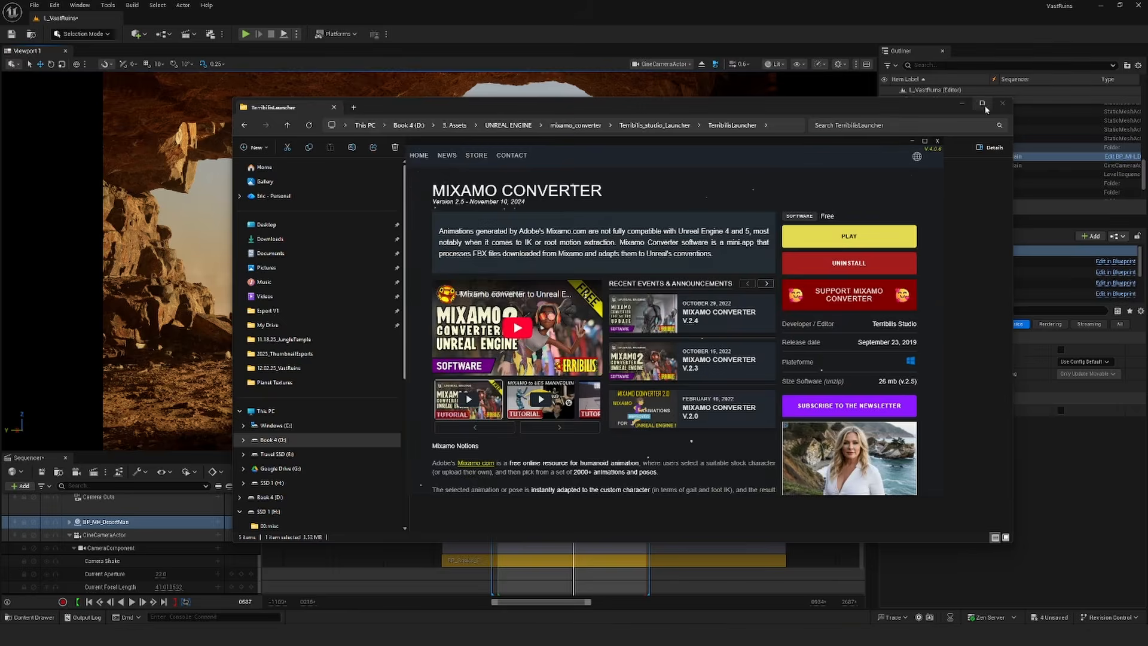
pyautogui.click(961, 104)
pyautogui.click(938, 141)
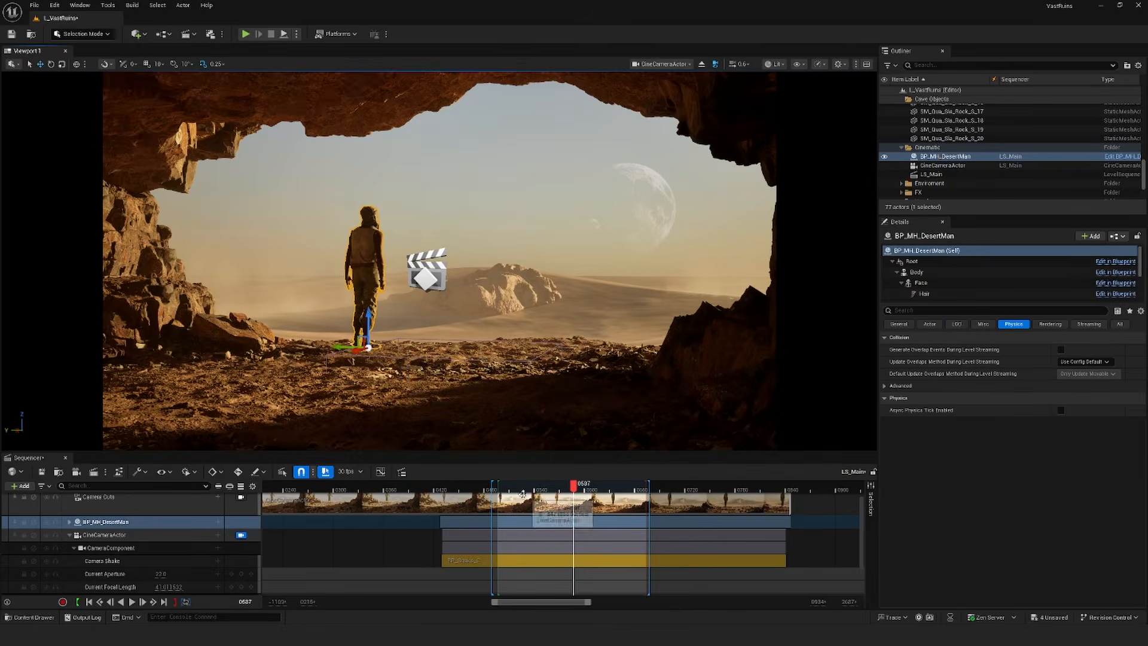
# Step: Set the playhead to frame 0497, expand the BP_MH_DesertMan track, and select the StandingIdle animation section under Body
pyautogui.moveTo(575, 485); pyautogui.dragTo(499, 486)
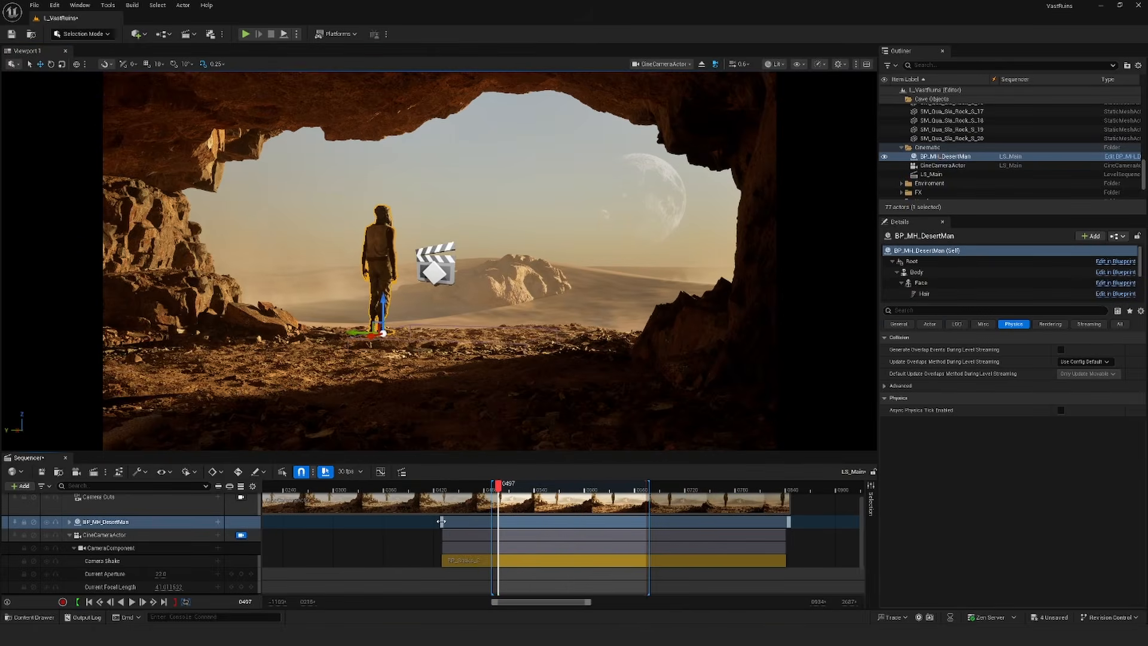
pyautogui.click(70, 522)
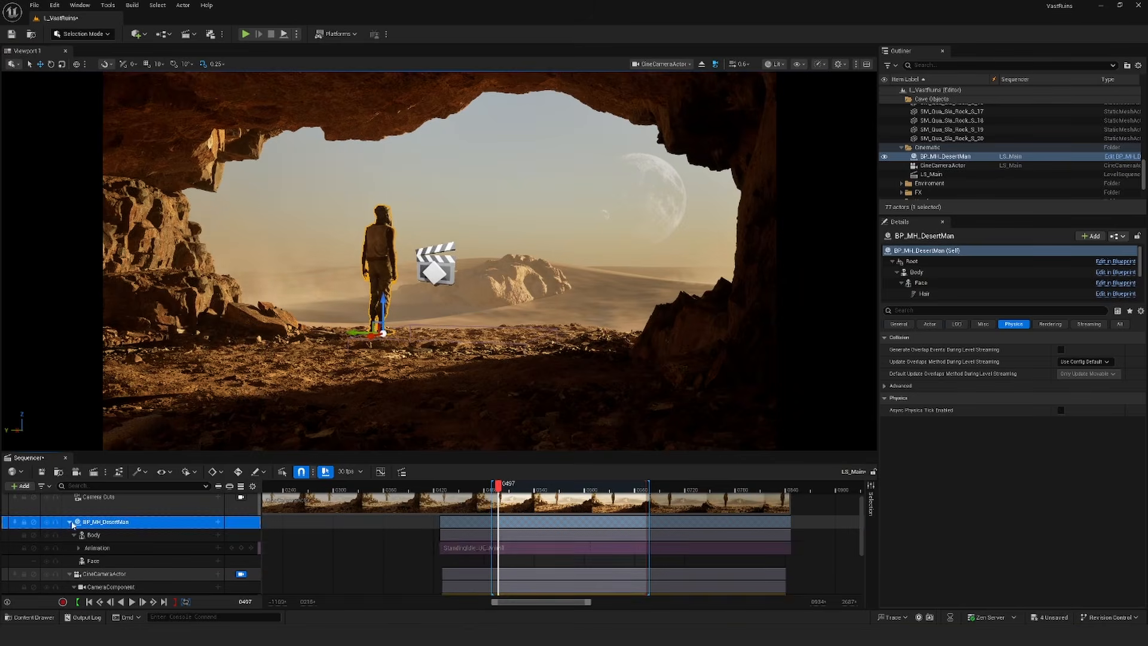
pyautogui.scroll(-1, 460, 529)
pyautogui.click(504, 538)
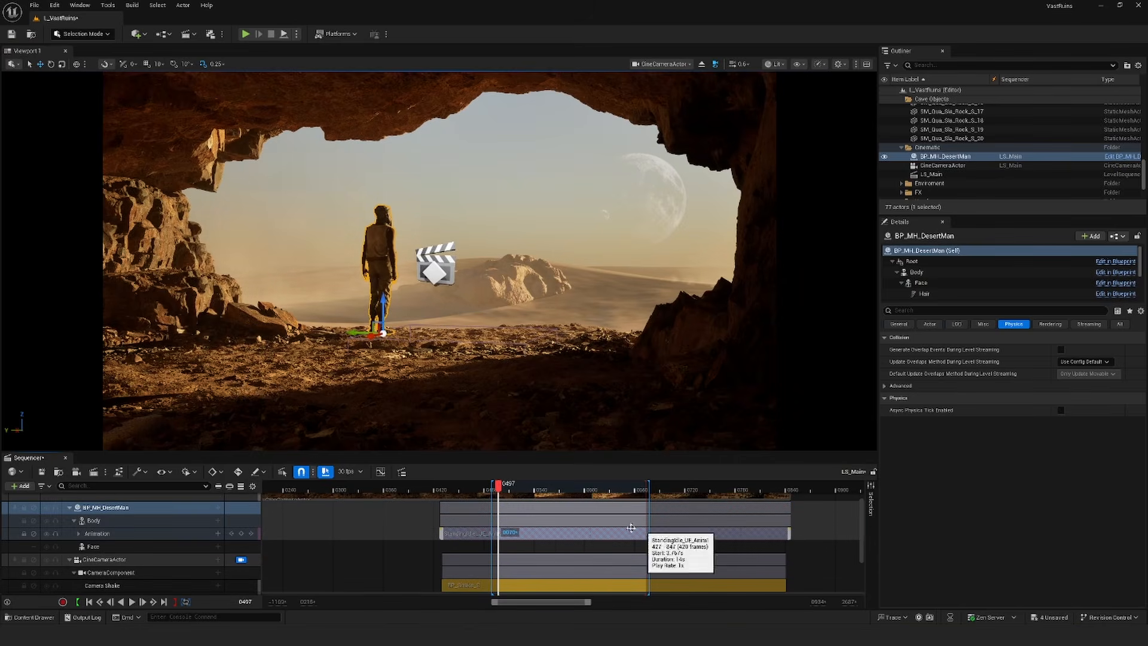
# Step: Scrub back to the start of the shot and play the character's idle animation up to frame 0604
pyautogui.click(535, 486)
pyautogui.moveTo(537, 487); pyautogui.dragTo(489, 493)
pyautogui.press('space')
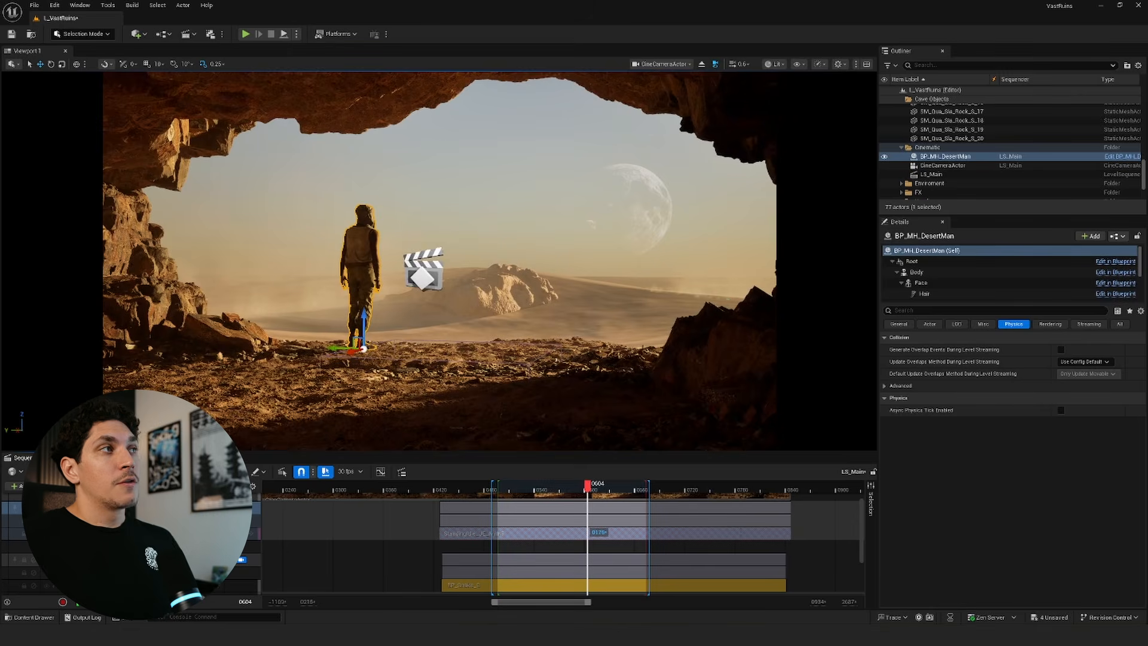
# Step: Open the LS_Main job's configuration in Movie Render Queue and add Anti-aliasing, .exr Sequence [16bit], and Game Overrides
pyautogui.click(76, 472)
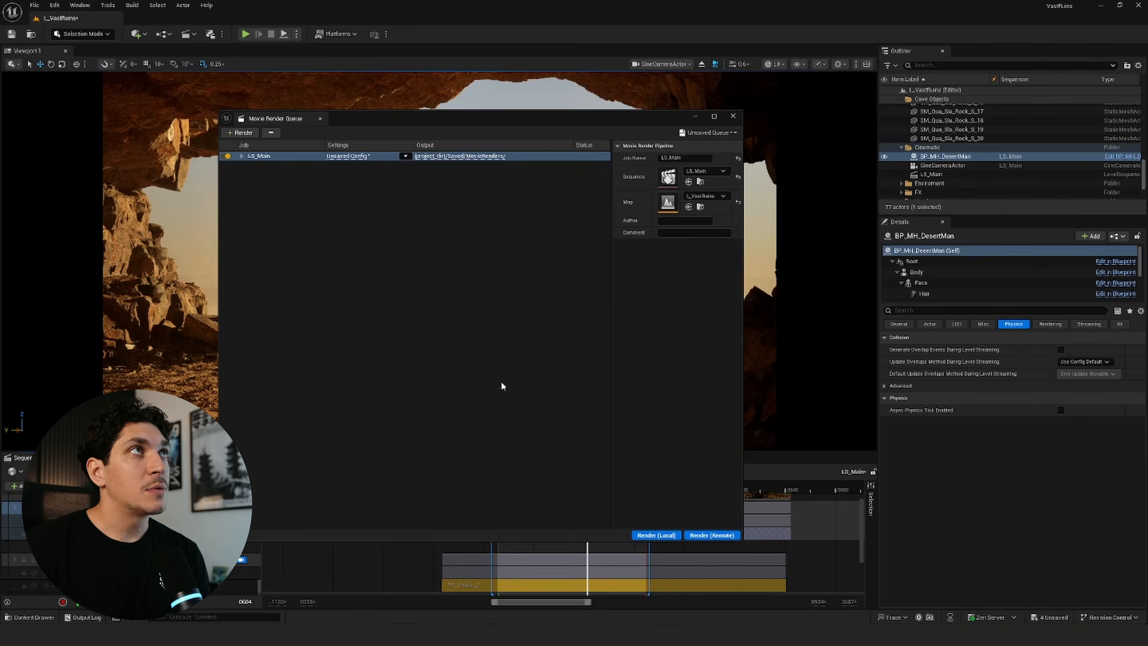
pyautogui.click(348, 156)
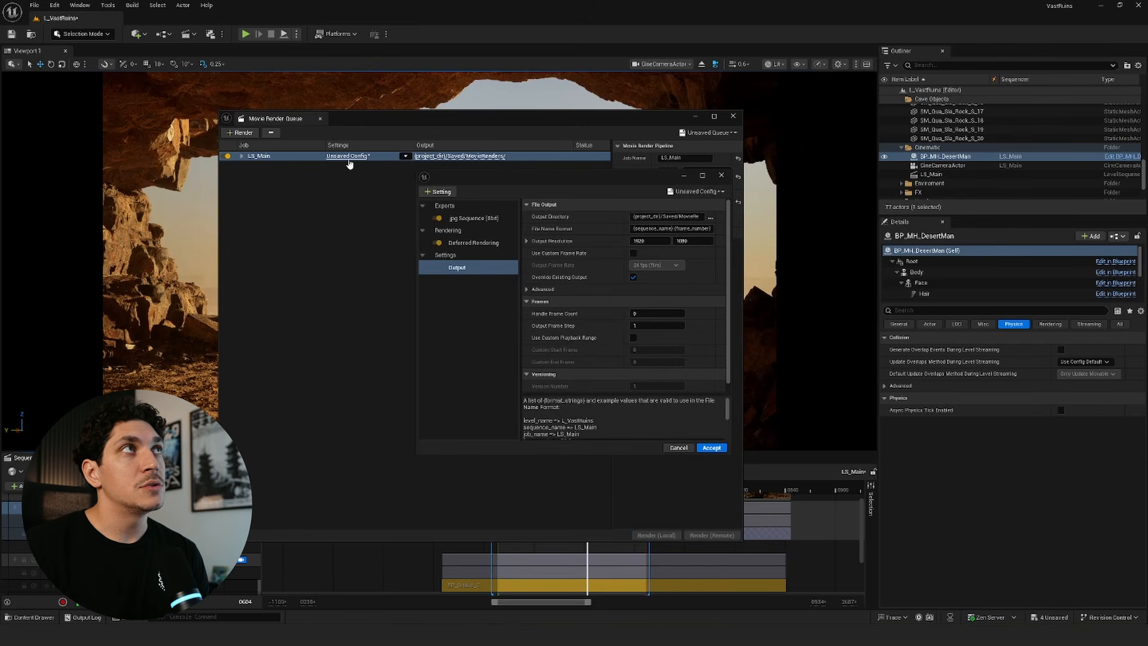
pyautogui.click(439, 191)
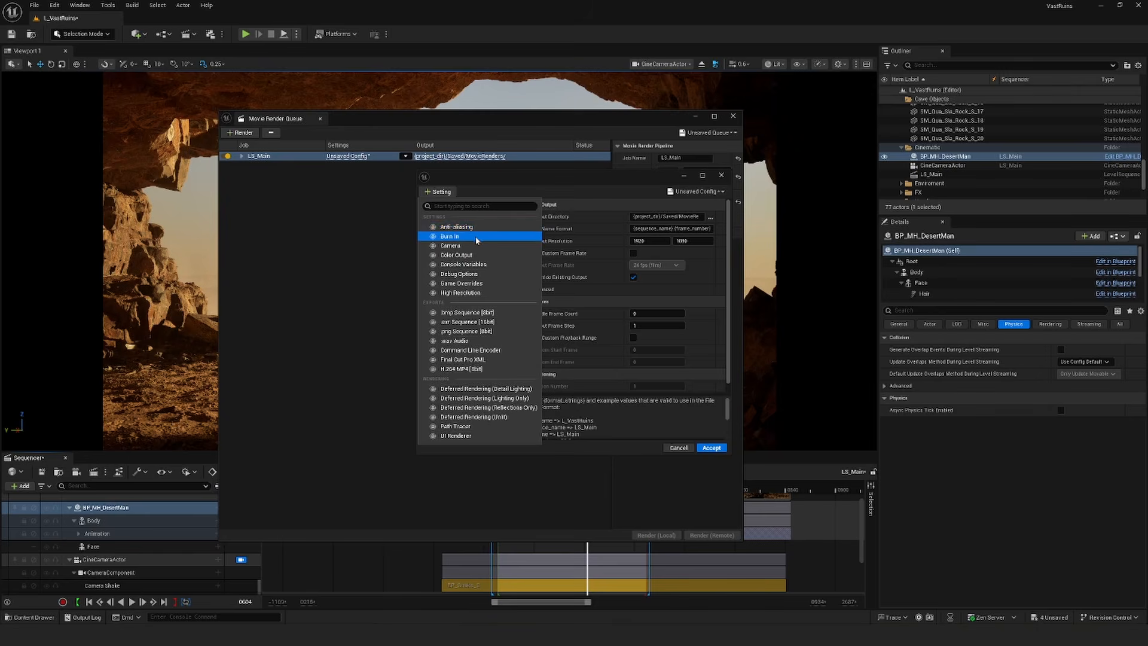
pyautogui.click(456, 226)
pyautogui.click(438, 192)
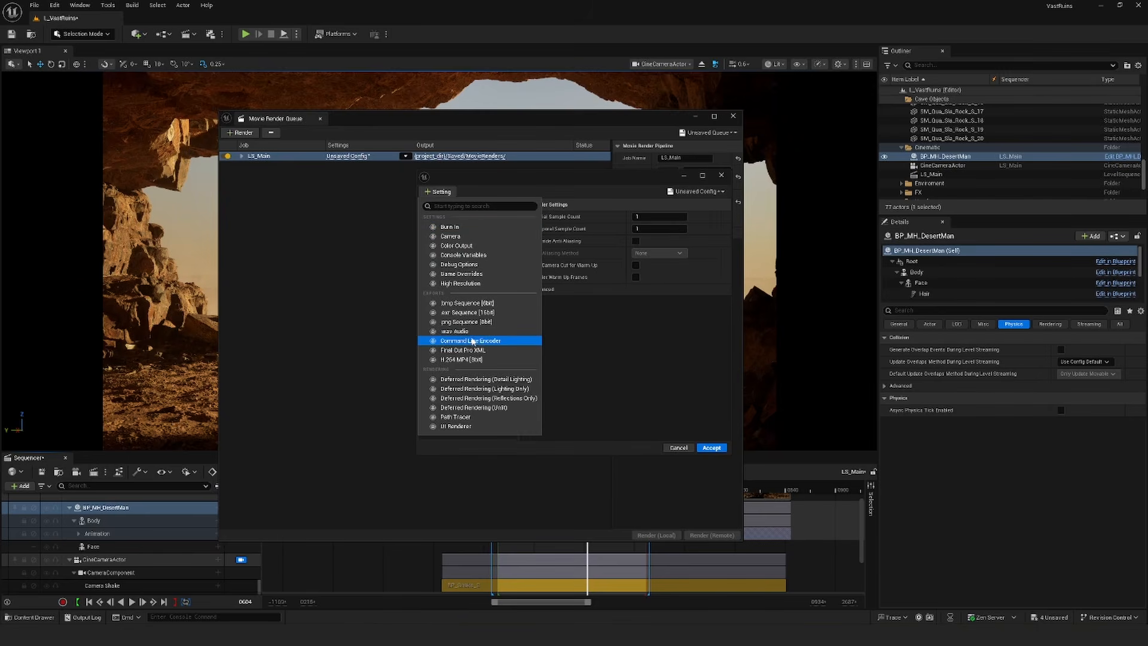
pyautogui.click(461, 313)
pyautogui.click(438, 191)
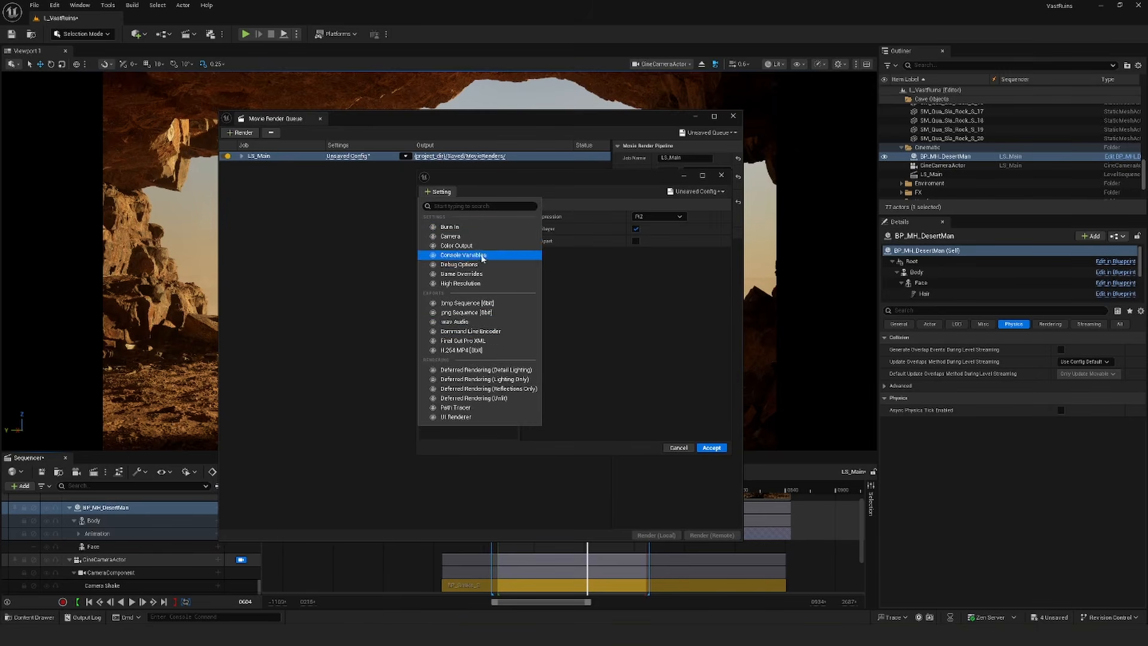
pyautogui.click(473, 275)
# Step: Review the EXR and JPG export settings, set the Anti-aliasing spatial sample count to 72, and enable Override Anti Aliasing
pyautogui.click(477, 219)
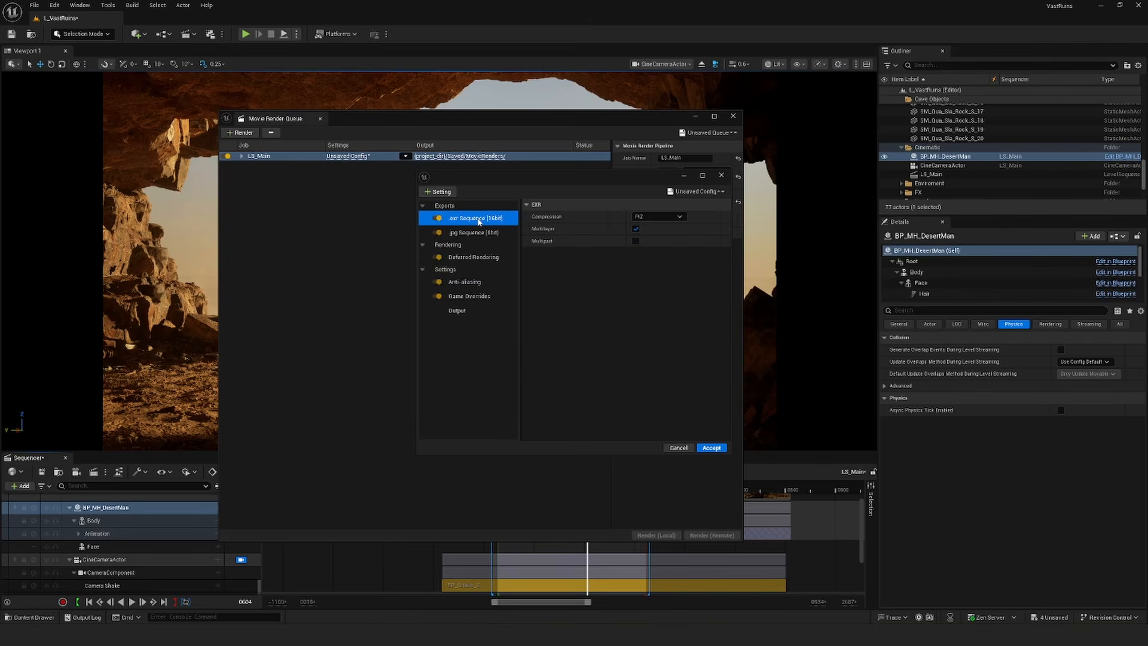
pyautogui.click(471, 233)
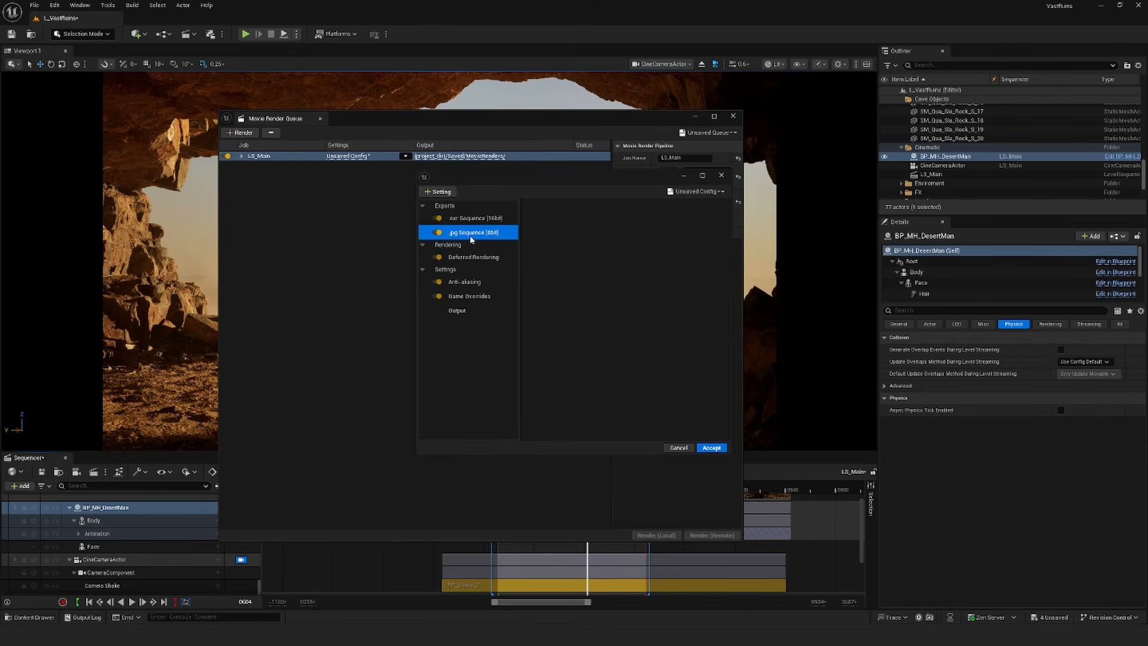
pyautogui.click(465, 281)
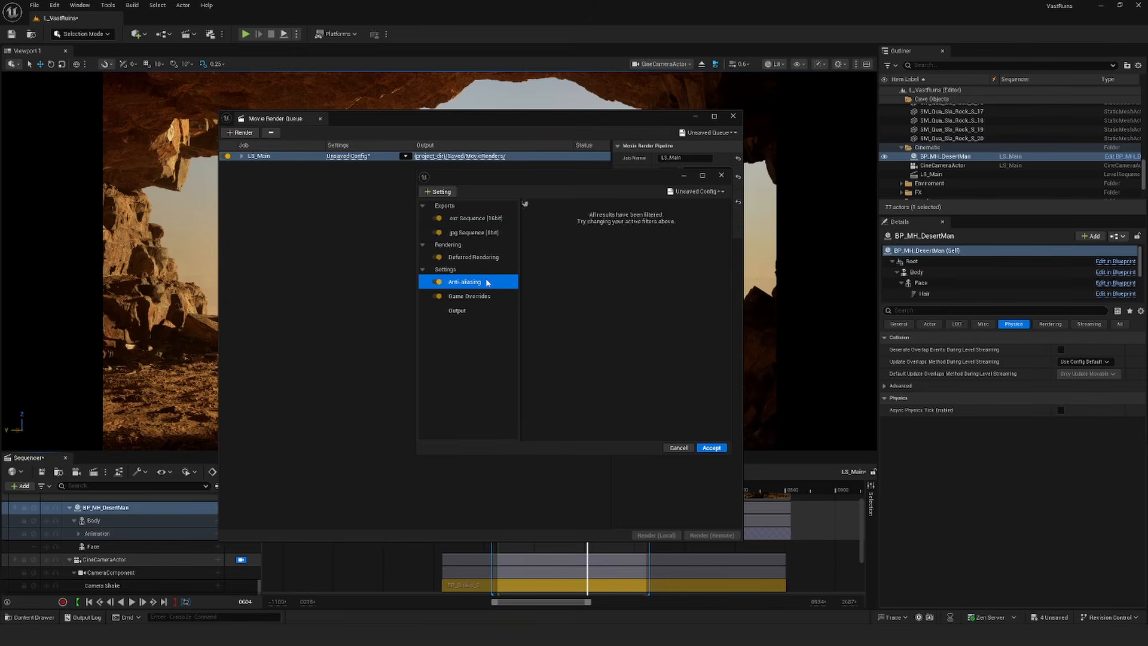
pyautogui.click(660, 216)
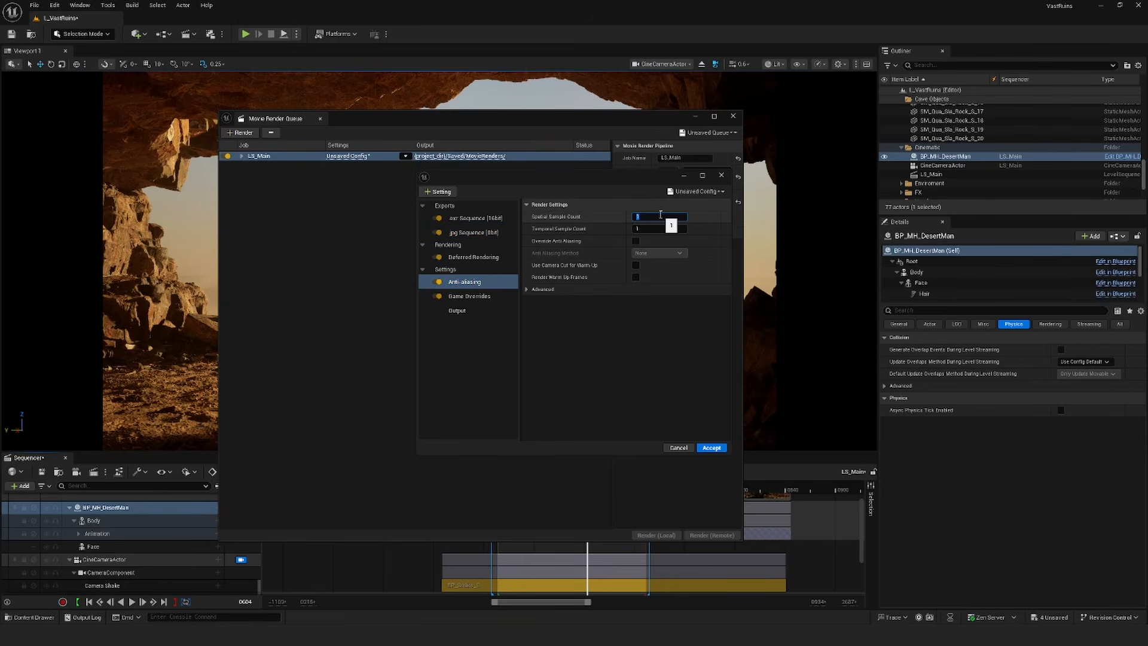
pyautogui.click(636, 241)
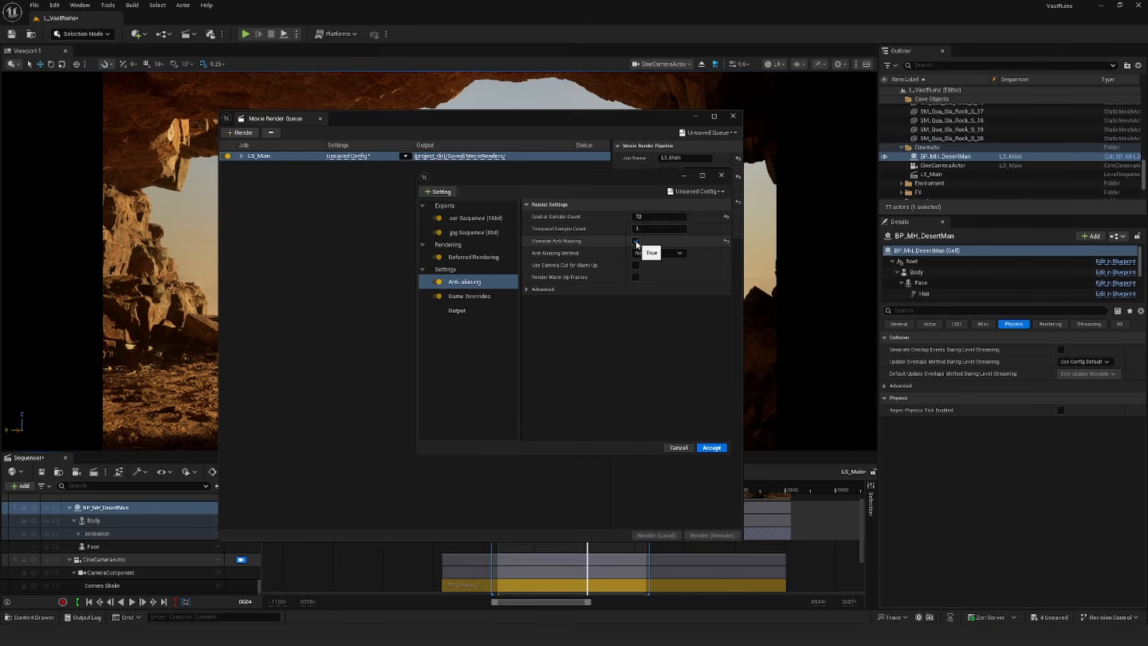
# Step: Review the Game Overrides and Output settings of the render configuration and close Movie Render Queue
pyautogui.click(470, 296)
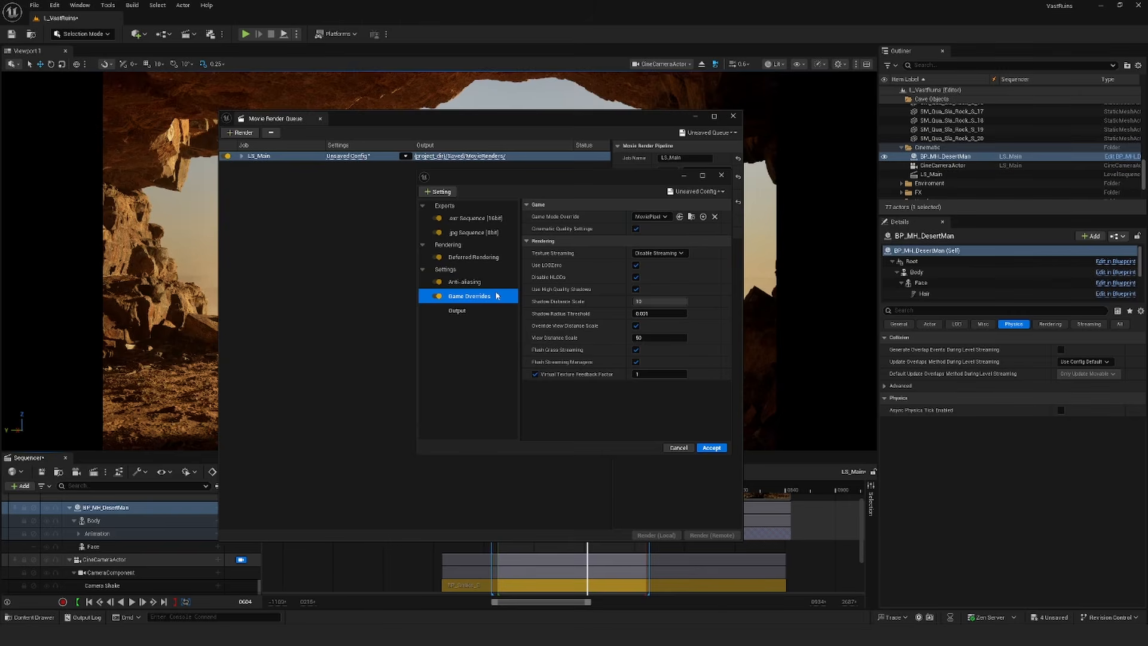
pyautogui.click(447, 312)
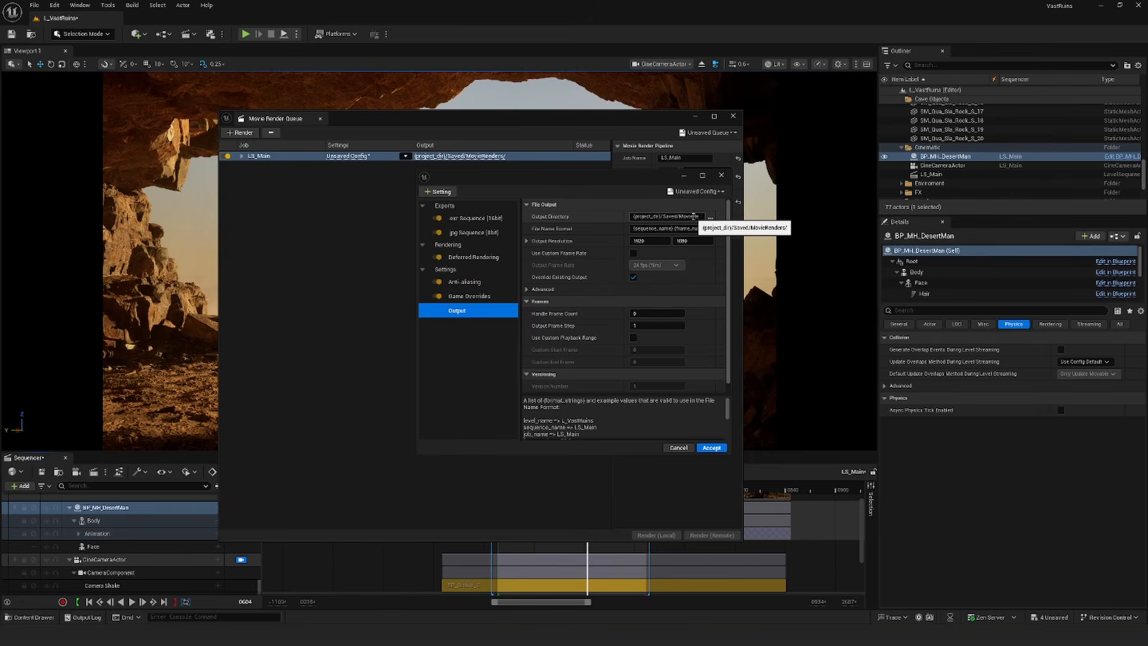
pyautogui.click(734, 116)
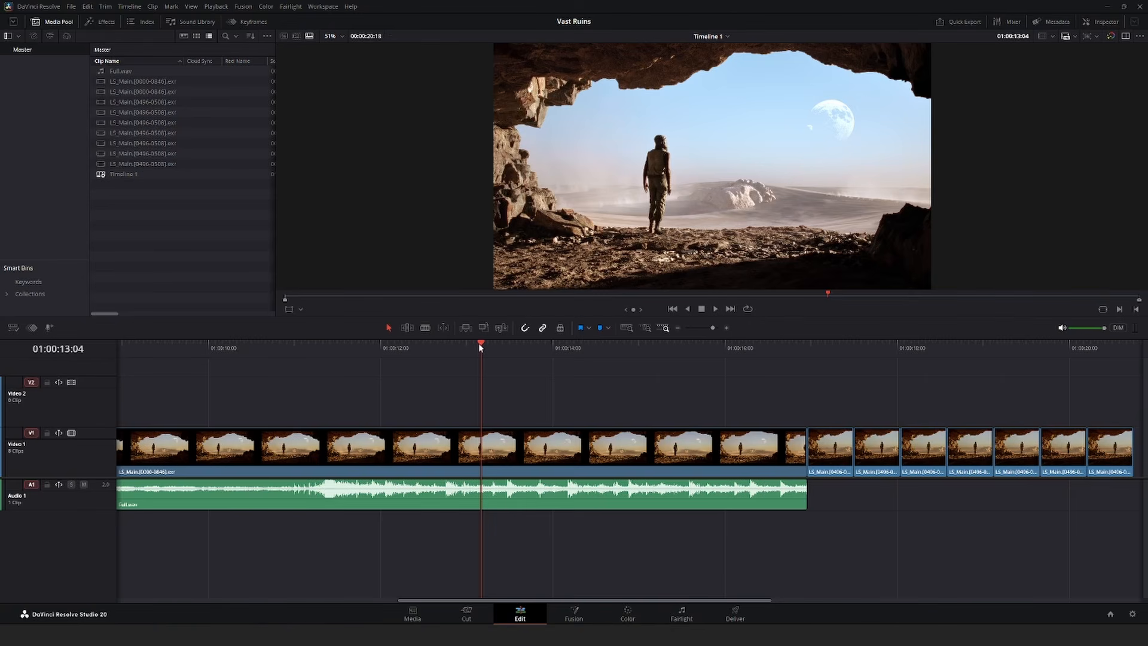
# Step: In DaVinci Resolve, select the long LS_Main EXR clip on the timeline, view the project's imported media, and return to the edit
pyautogui.click(507, 448)
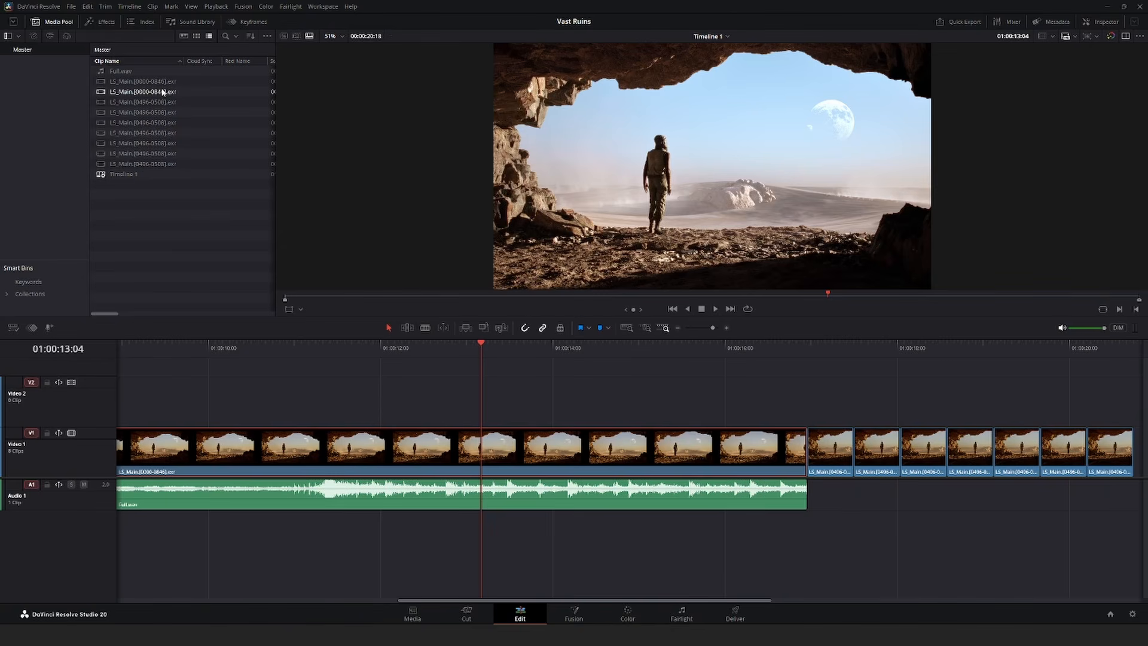
pyautogui.click(430, 611)
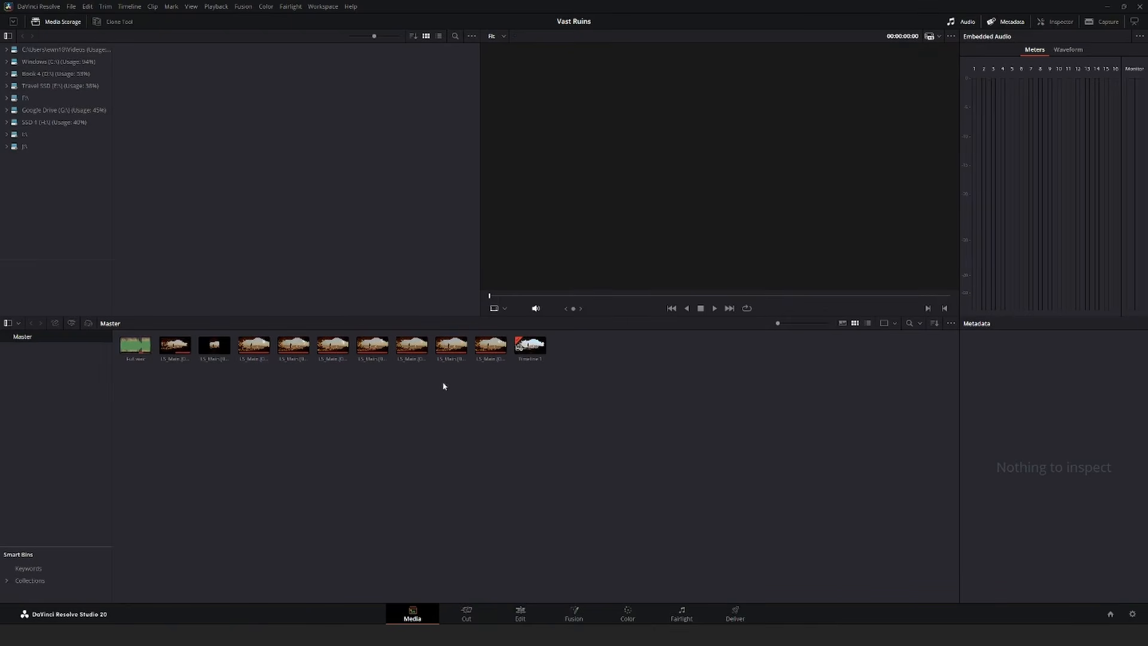
pyautogui.click(522, 613)
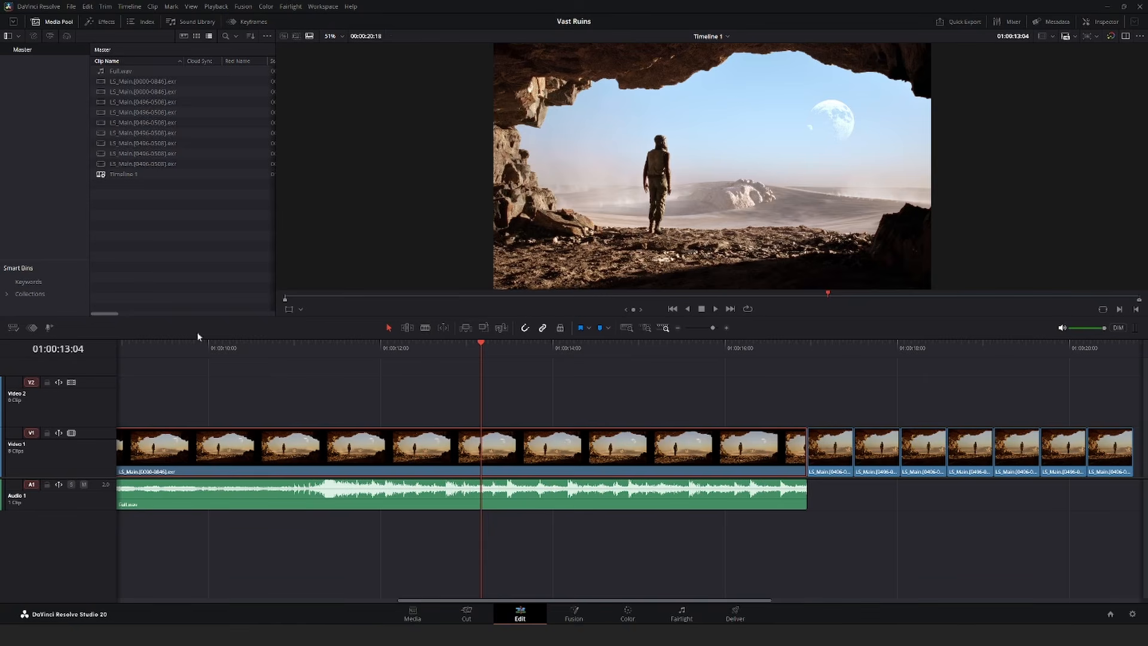
# Step: Examine the project's Color Management settings down to the lookup tables and close the settings without changes
pyautogui.click(71, 8)
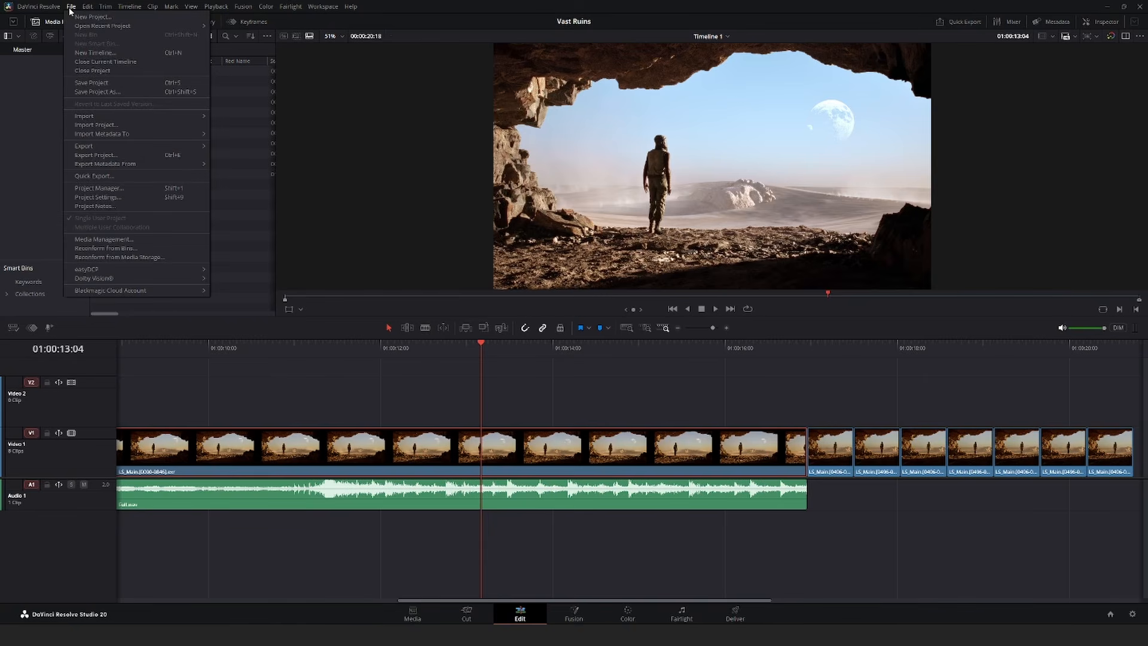
pyautogui.click(98, 197)
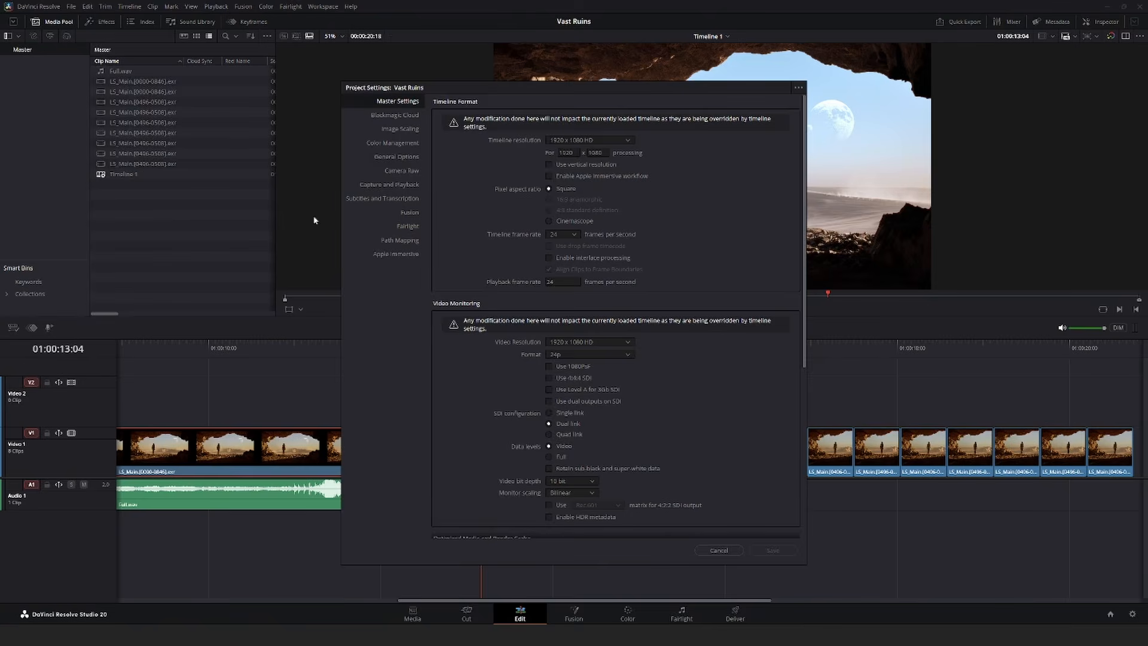
pyautogui.click(397, 145)
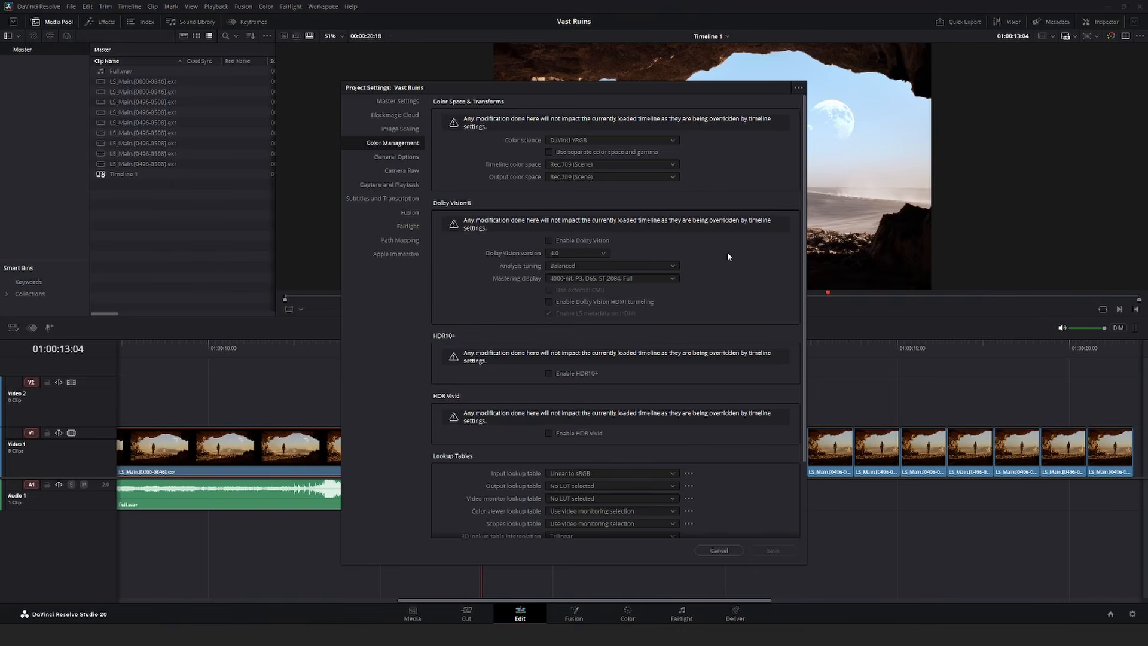
pyautogui.scroll(-3, 728, 254)
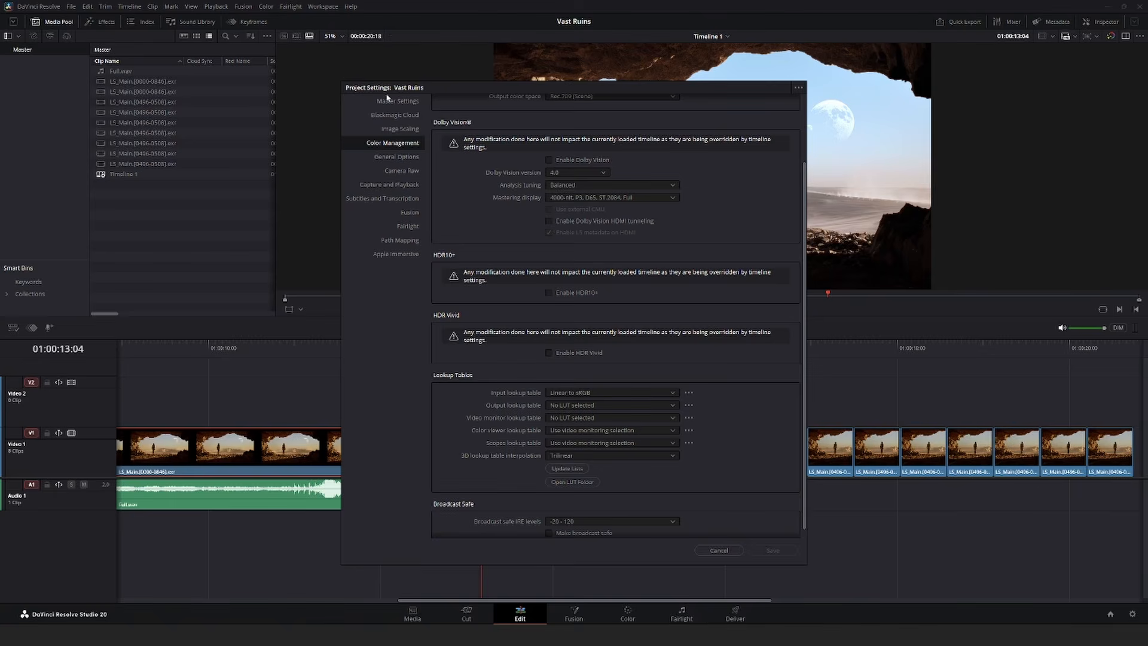
pyautogui.click(718, 550)
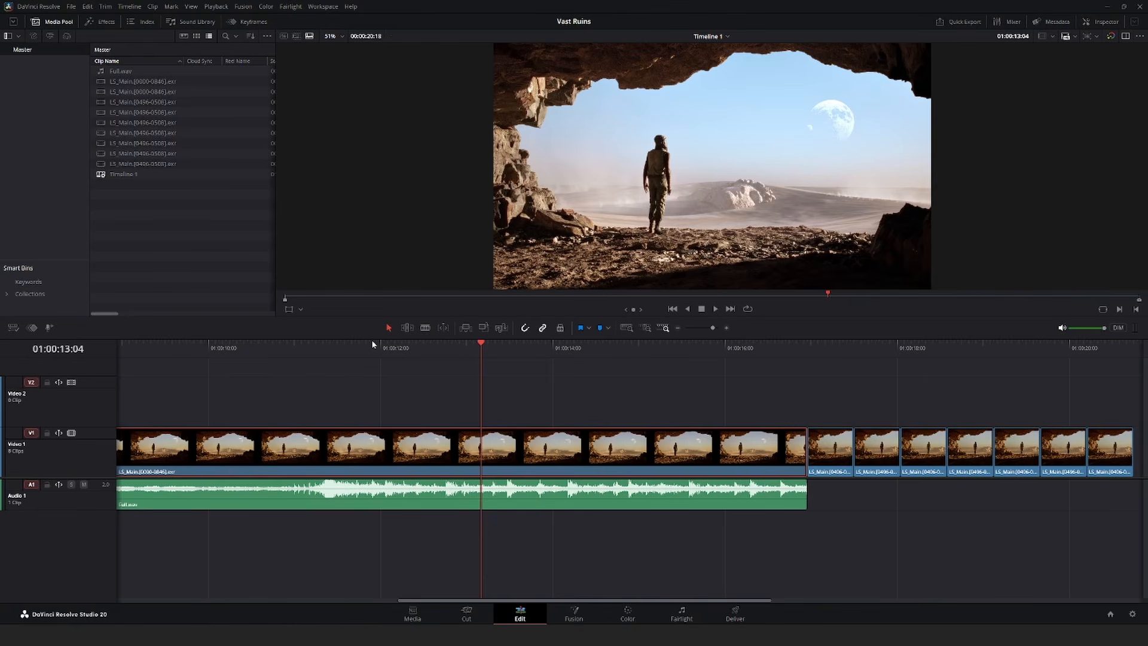
# Step: Open the shot for color grading, compare it with all grades bypassed, and turn the grades back on
pyautogui.click(629, 616)
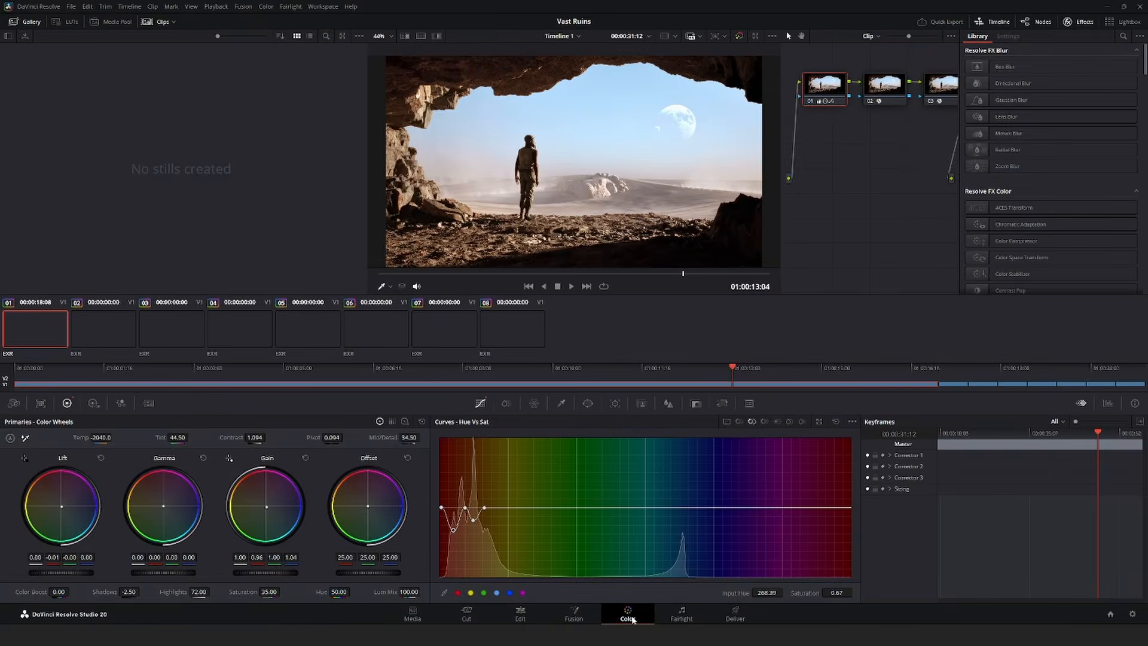
pyautogui.moveTo(867, 185); pyautogui.dragTo(859, 250, button='middle')
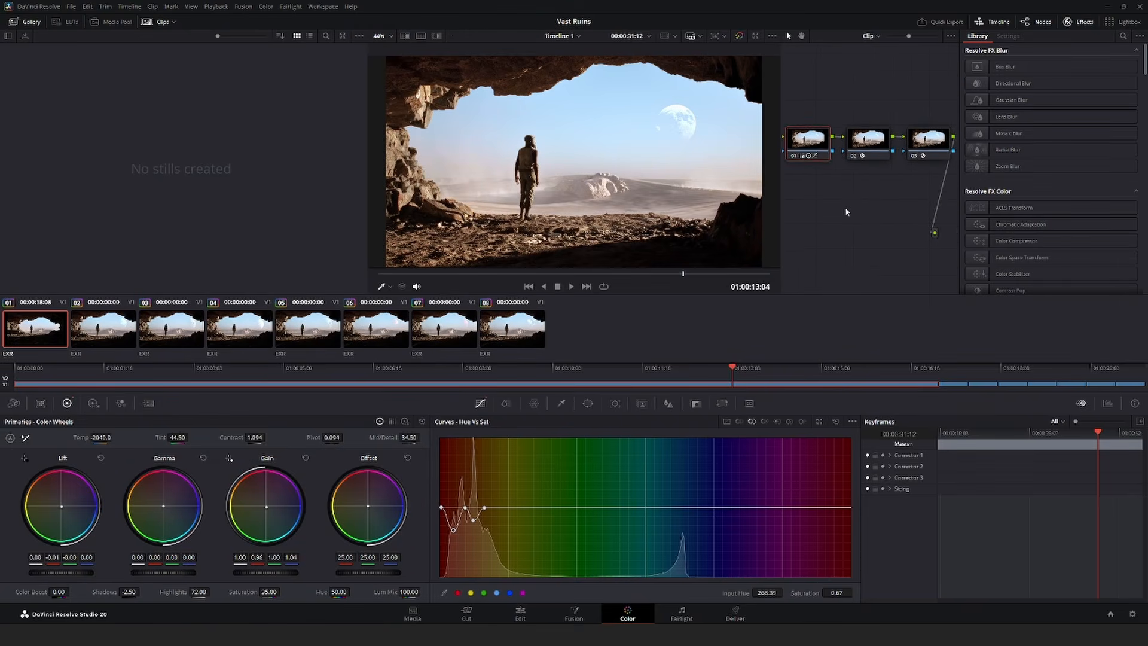
pyautogui.press('super')
pyautogui.press('super')
pyautogui.hotkey('shift', 'd')
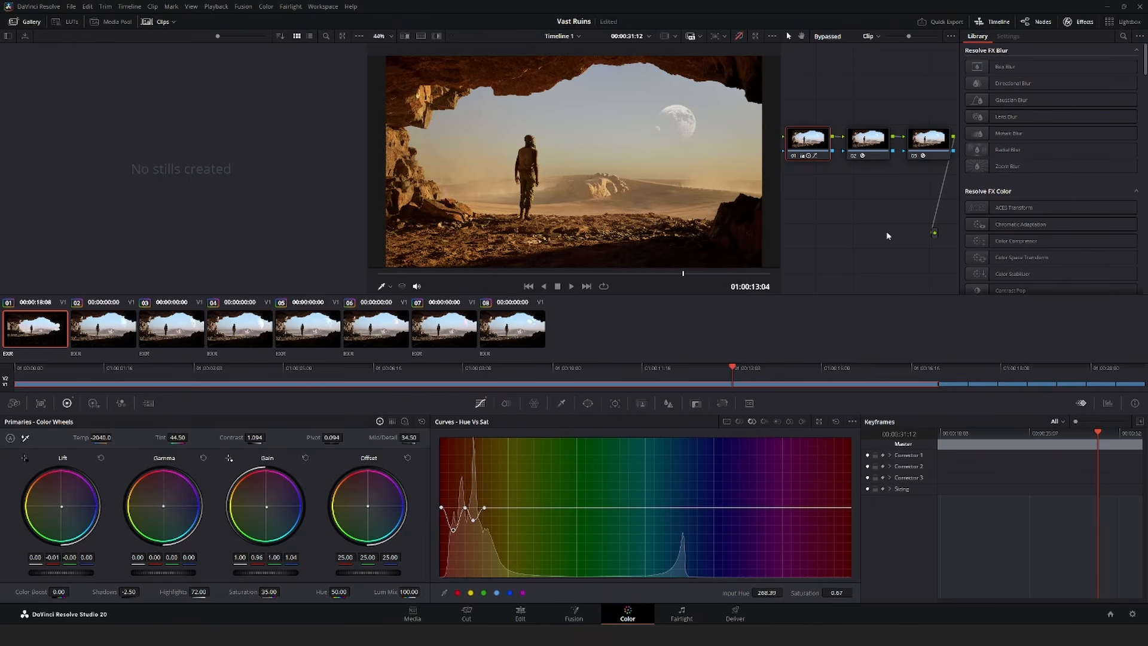
pyautogui.hotkey('shift', 'd')
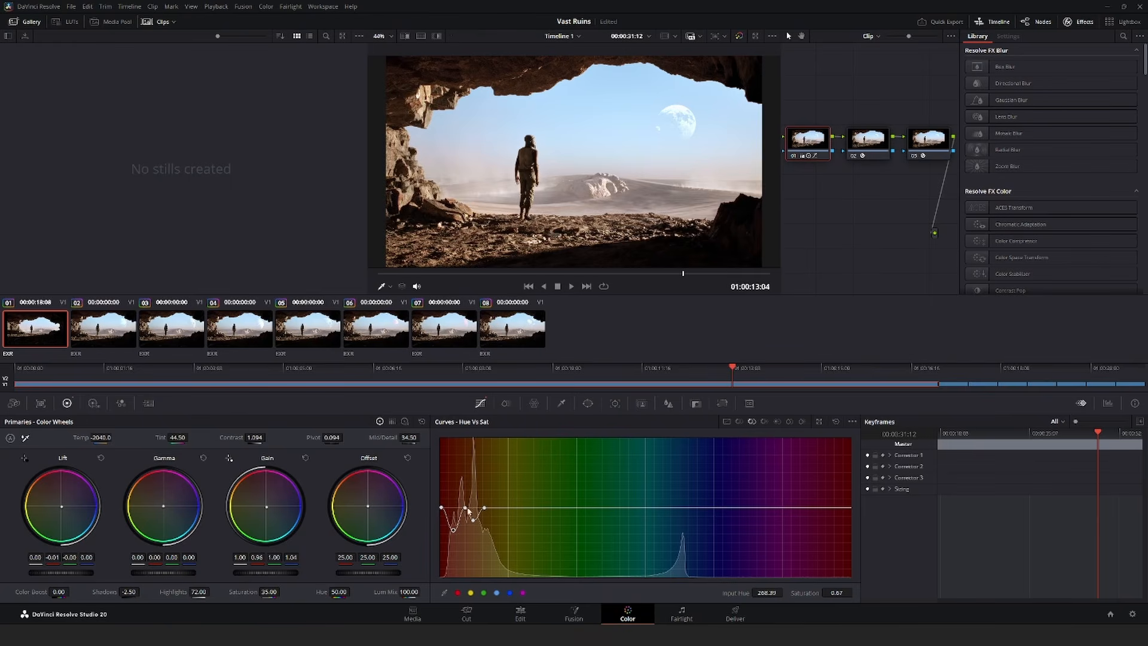
# Step: Add a Hue Vs Sat point at input hue 323.38 with saturation 0.73, and set node 01's overall saturation to 40.80
pyautogui.moveTo(516, 508); pyautogui.dragTo(516, 526)
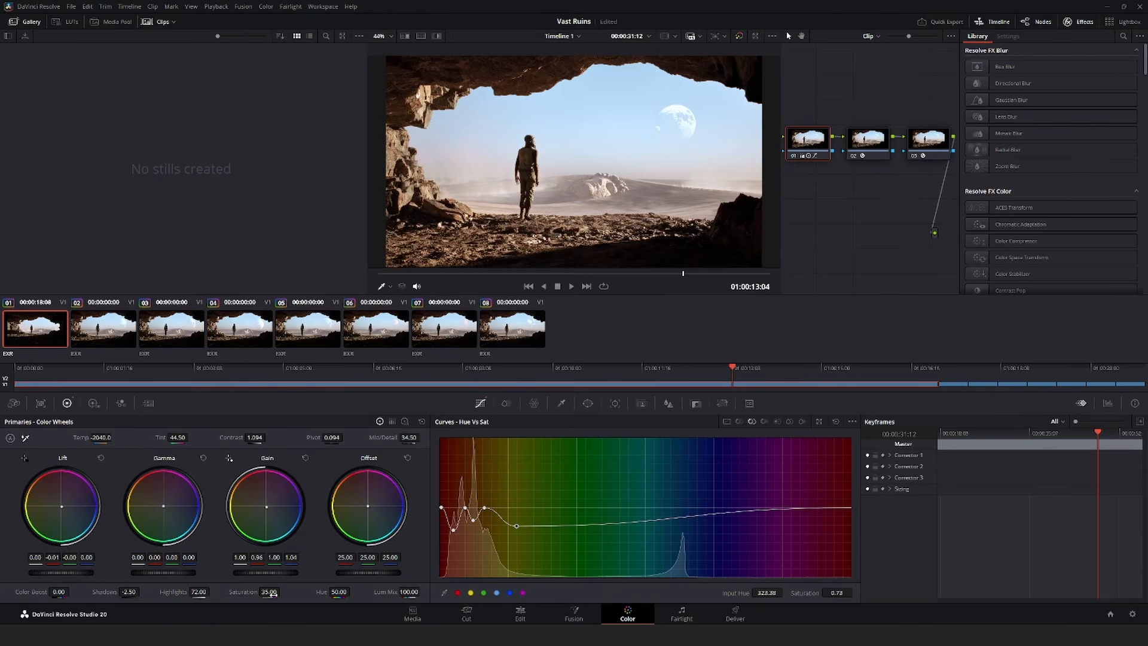
pyautogui.moveTo(269, 593); pyautogui.dragTo(313, 592)
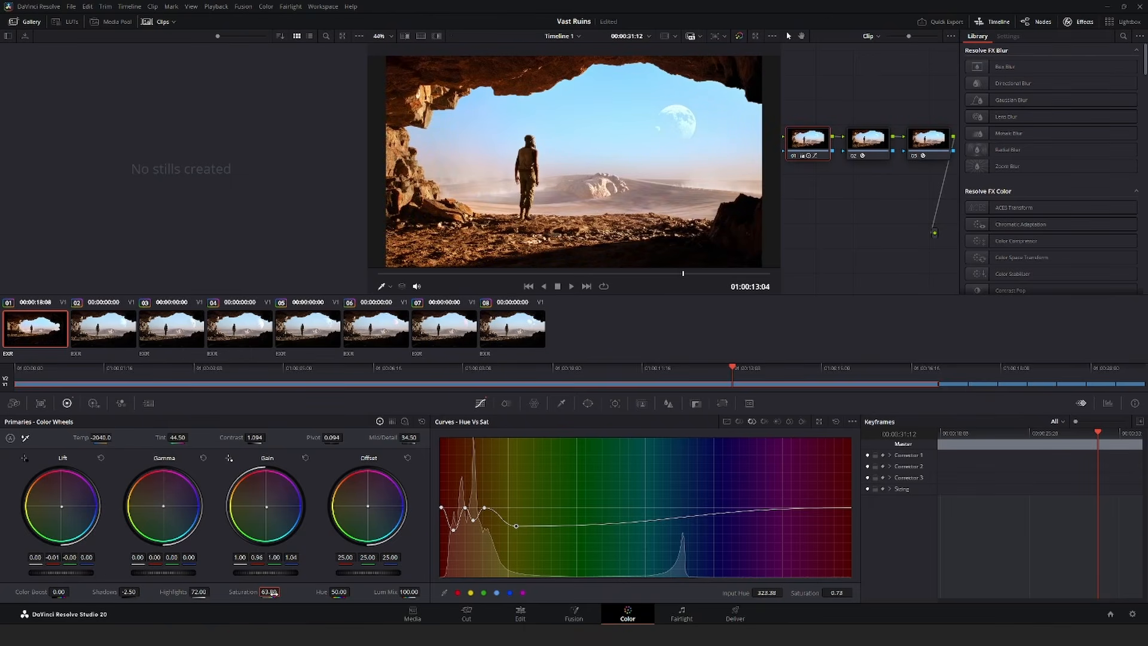
pyautogui.doubleClick(274, 593)
pyautogui.moveTo(271, 590); pyautogui.dragTo(256, 590)
# Step: Test extremes of the existing orange point on the Hue Vs Sat curve and settle it at input hue 287.73, saturation 0.91
pyautogui.moveTo(480, 519); pyautogui.dragTo(482, 575)
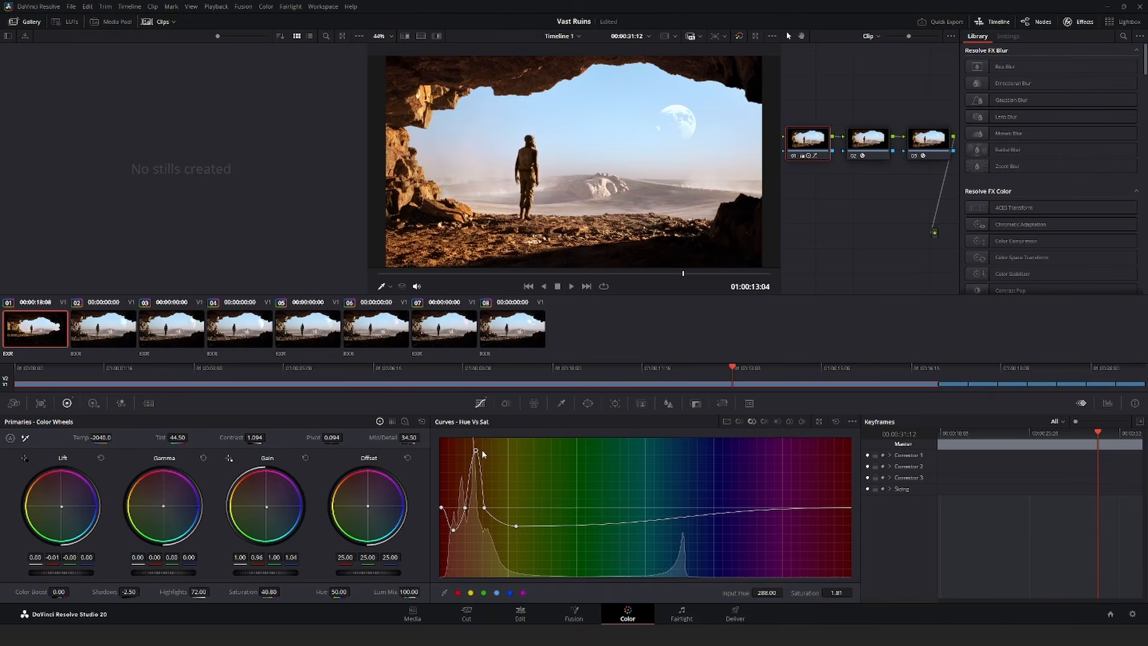
pyautogui.moveTo(483, 451); pyautogui.dragTo(478, 518)
pyautogui.moveTo(478, 516); pyautogui.dragTo(477, 517)
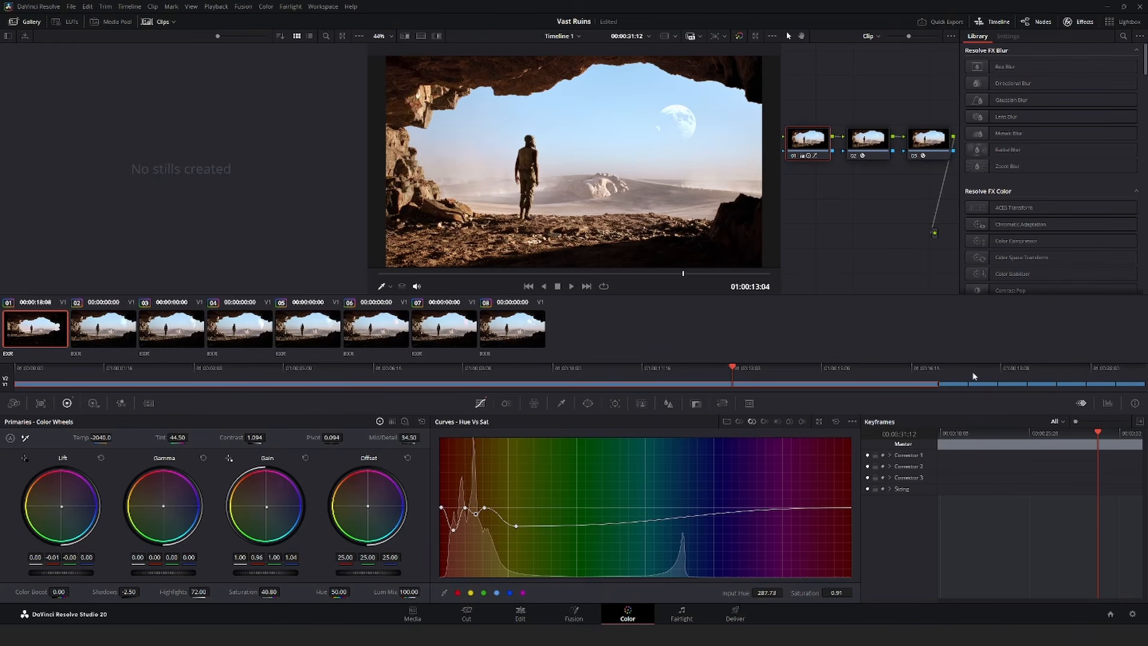
# Step: Select node 02 and compare the shot with its Halation effect off and on, leaving the effect enabled
pyautogui.moveTo(884, 234)
pyautogui.mouseDown(button='middle')
pyautogui.moveTo(871, 242)
pyautogui.moveTo(871, 222)
pyautogui.moveTo(874, 241)
pyautogui.mouseUp(button='middle')
pyautogui.press('super')
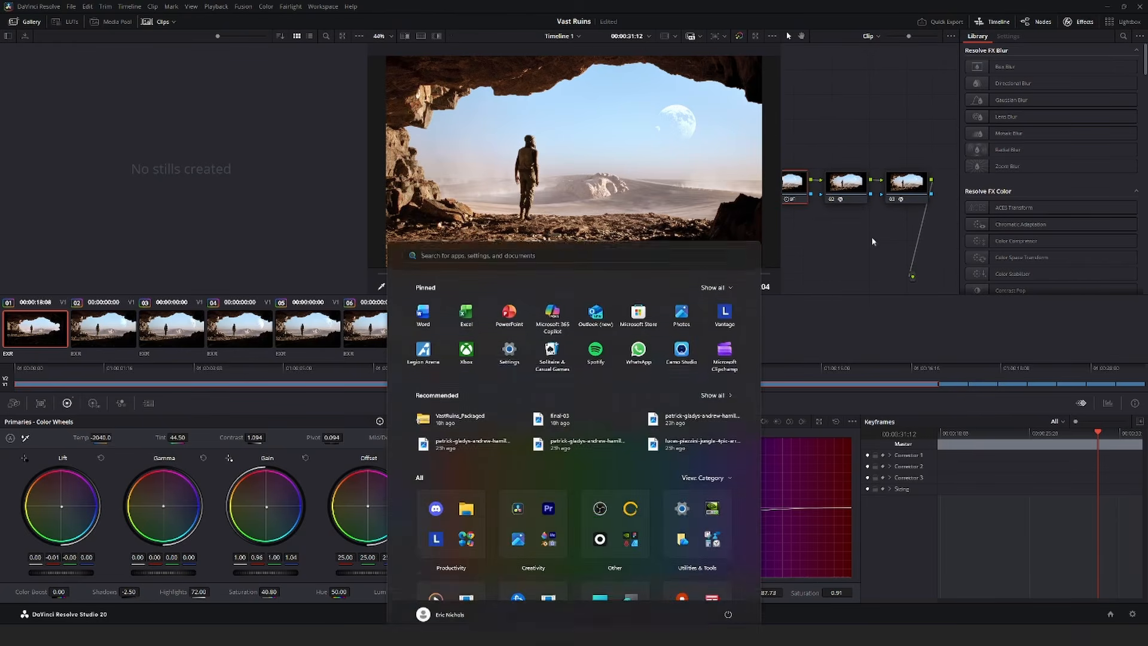
pyautogui.click(855, 201)
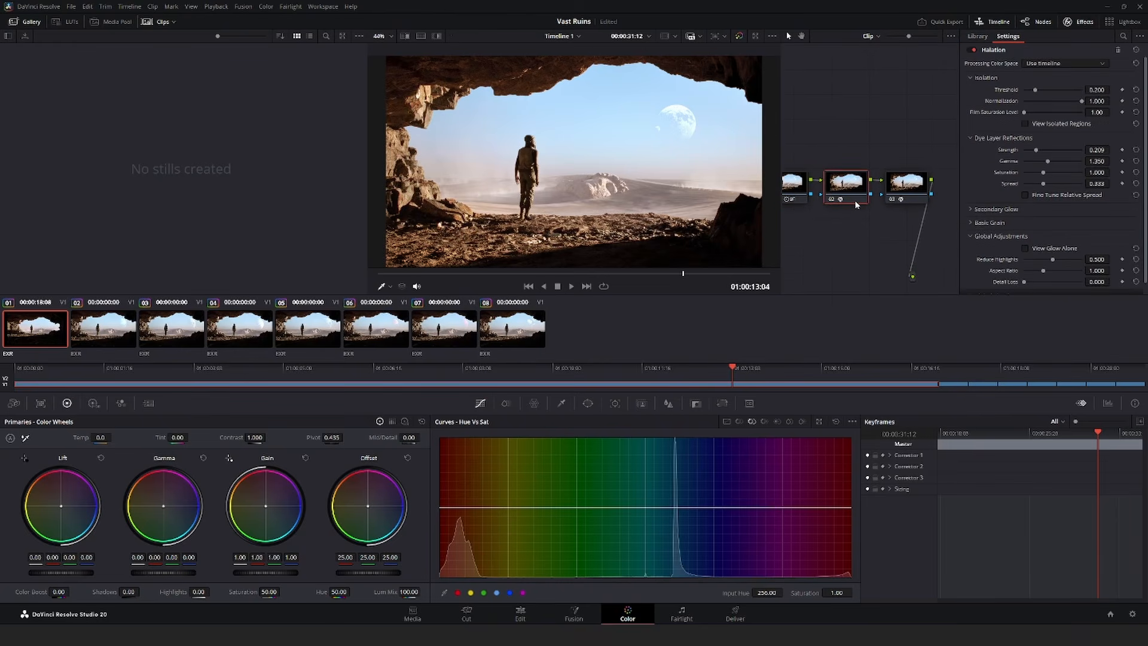
pyautogui.click(971, 50)
pyautogui.click(972, 50)
pyautogui.click(972, 50)
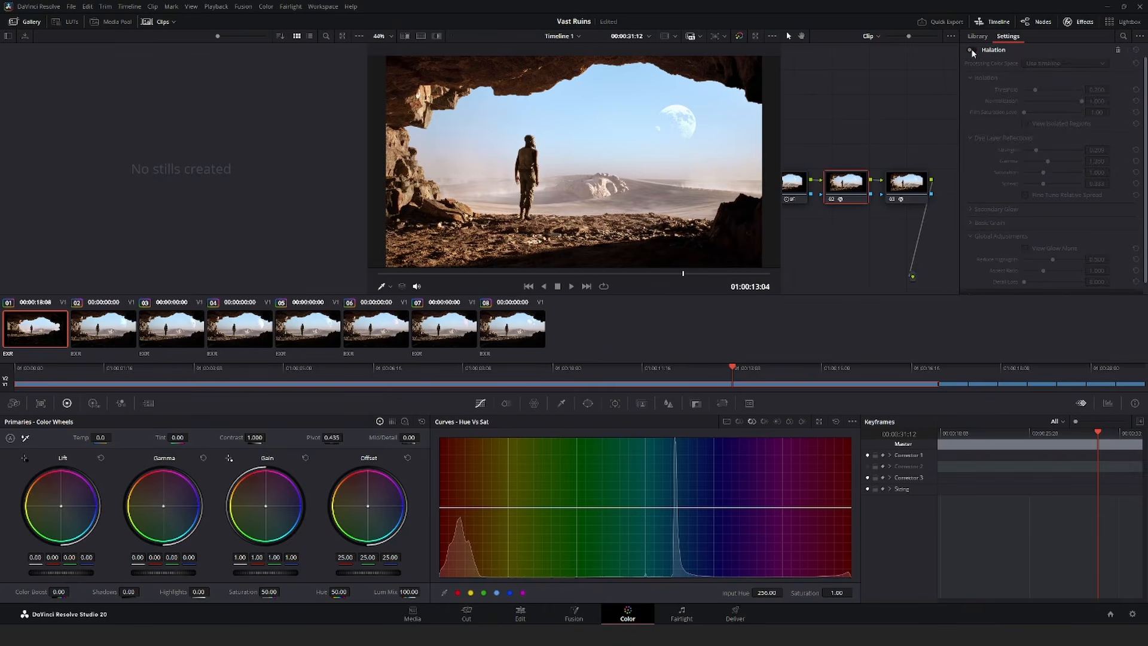
pyautogui.click(971, 50)
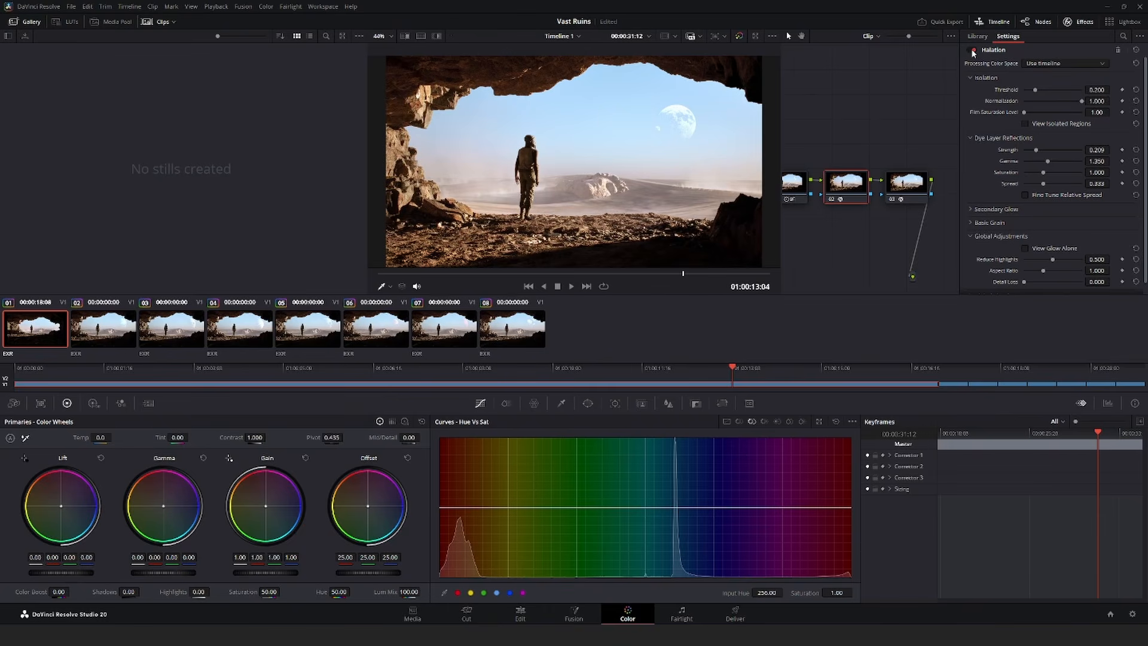
pyautogui.click(972, 50)
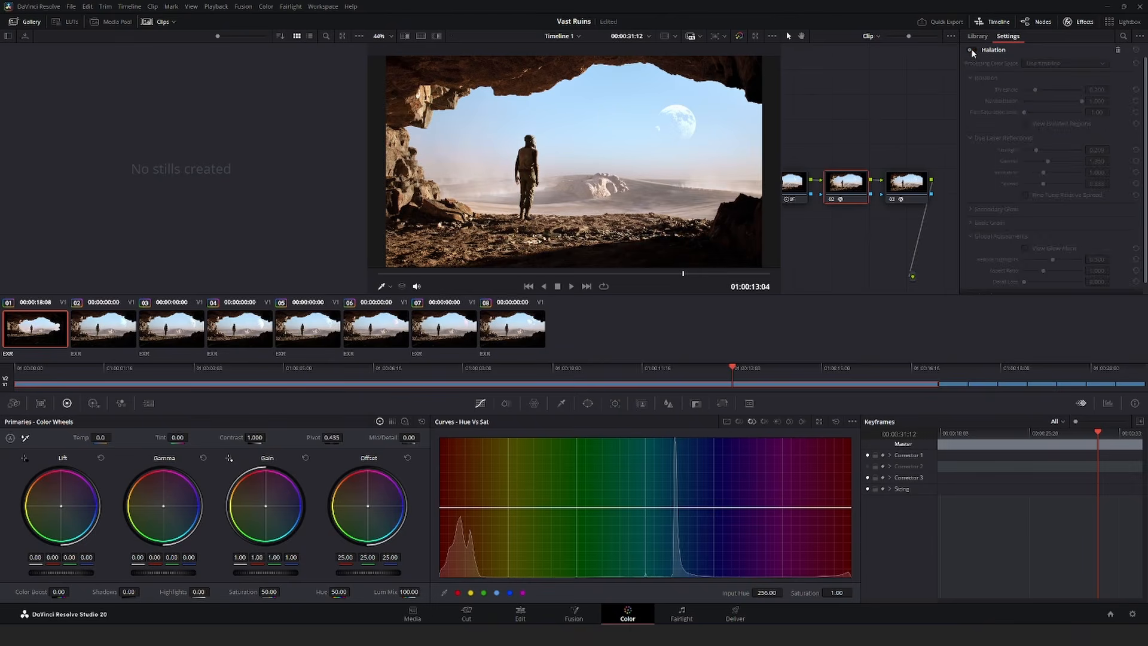
pyautogui.click(972, 50)
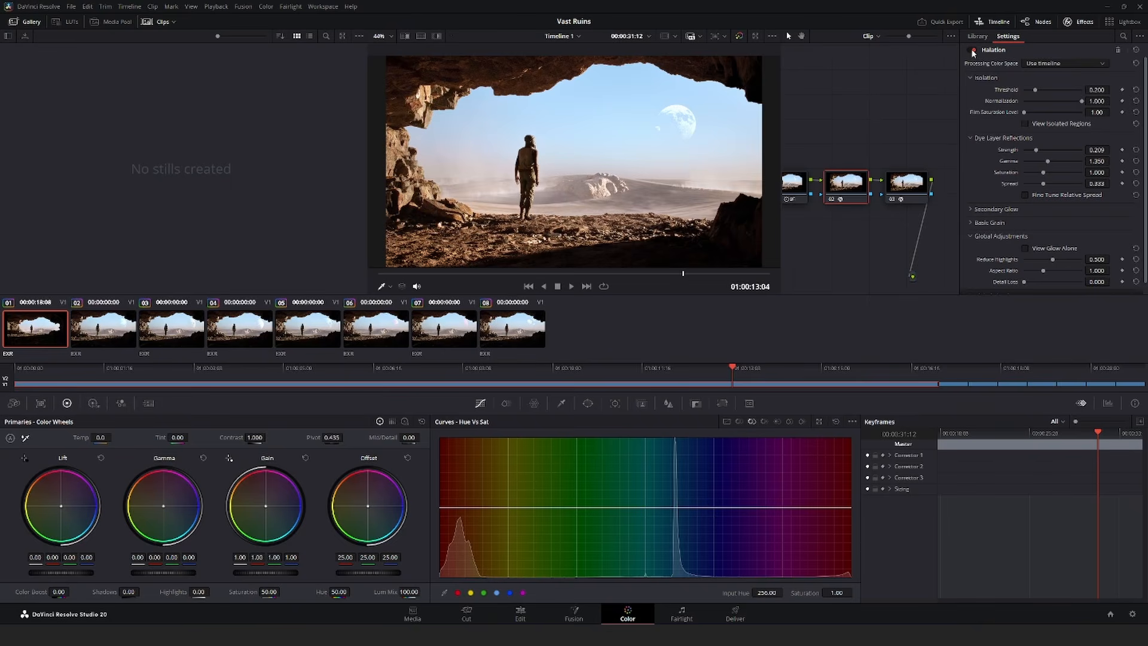
# Step: Select node 03 and examine its Chromatic Aberration Removal settings
pyautogui.click(908, 183)
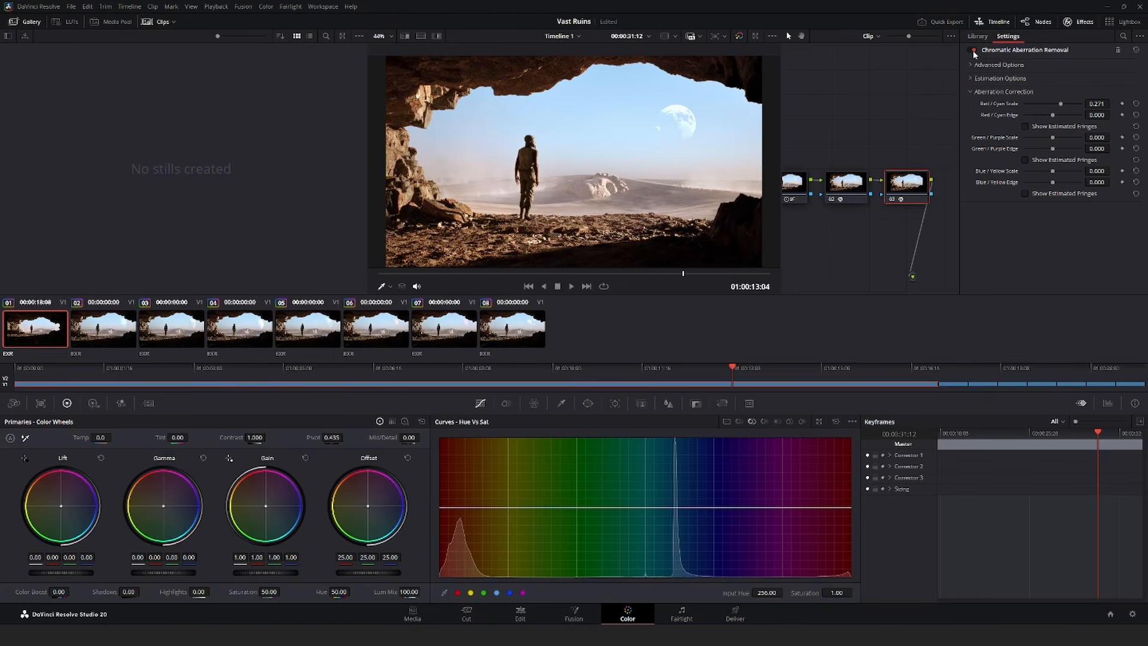
pyautogui.moveTo(878, 153); pyautogui.dragTo(886, 146, button='middle')
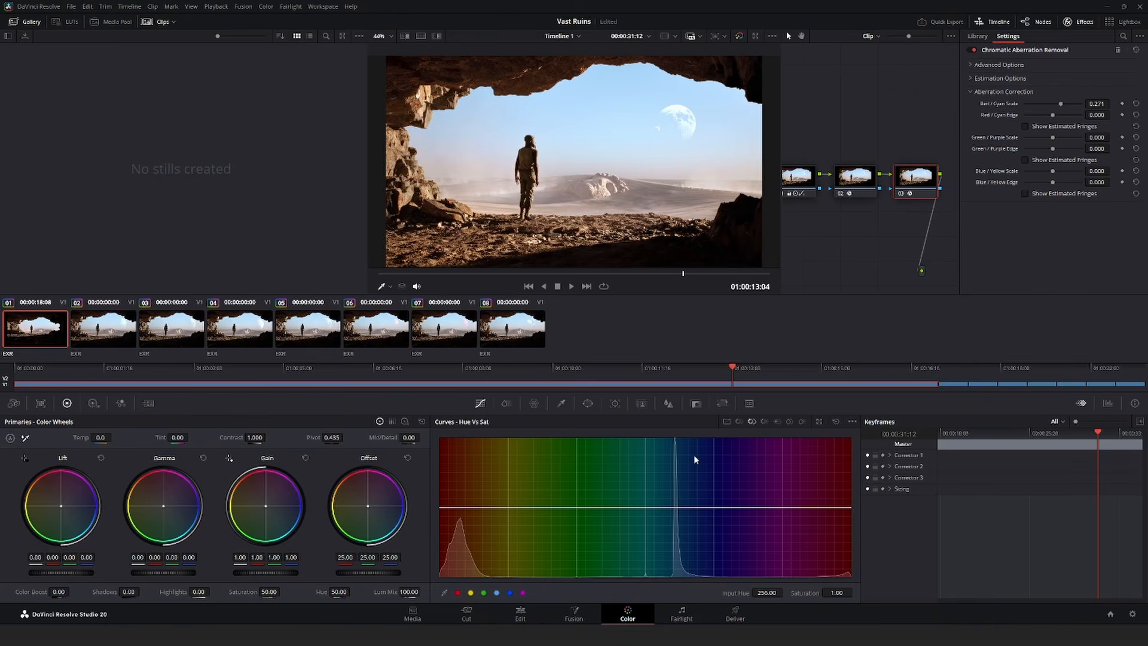